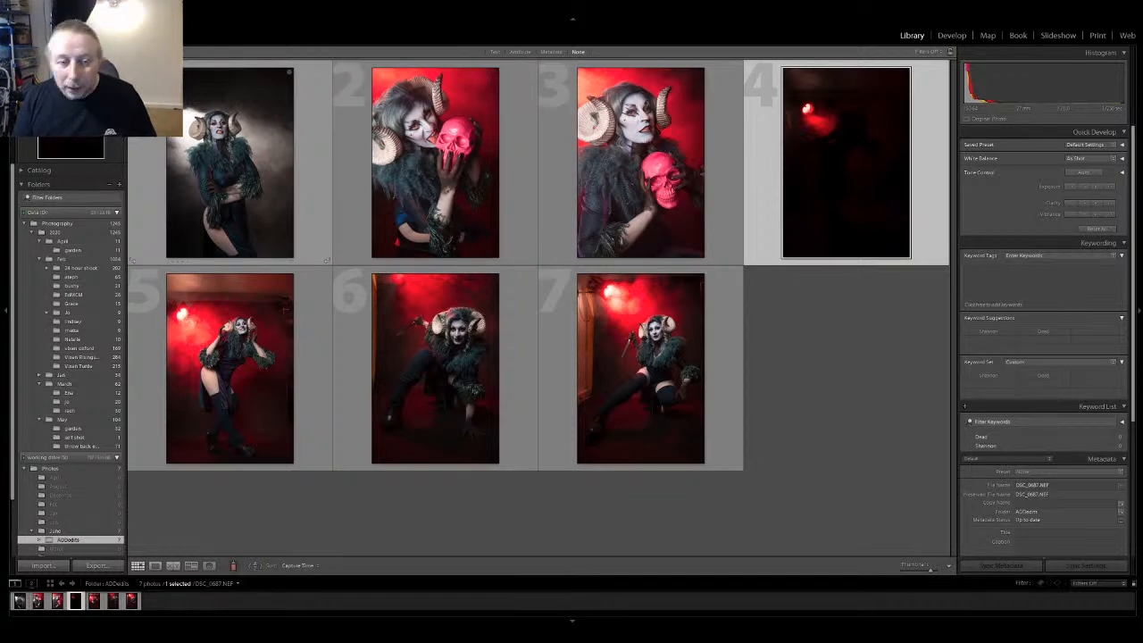
Open the first photo, DSC_0603.NEF, in Develop and adjust its crop with Crop & Straighten
double_click(229, 178)
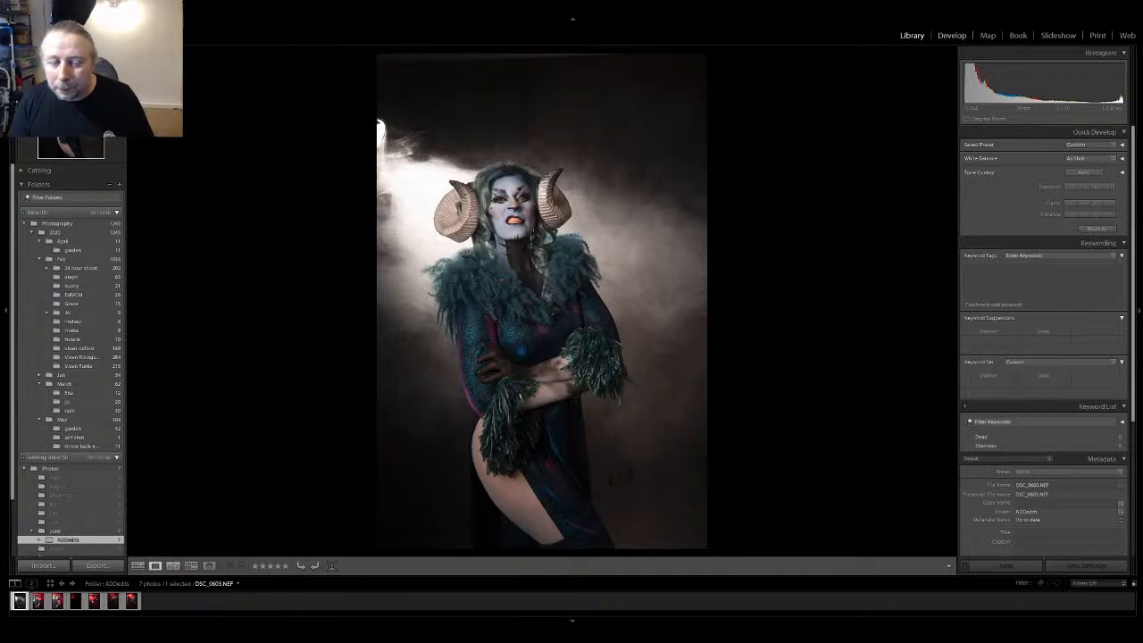
left_click(951, 35)
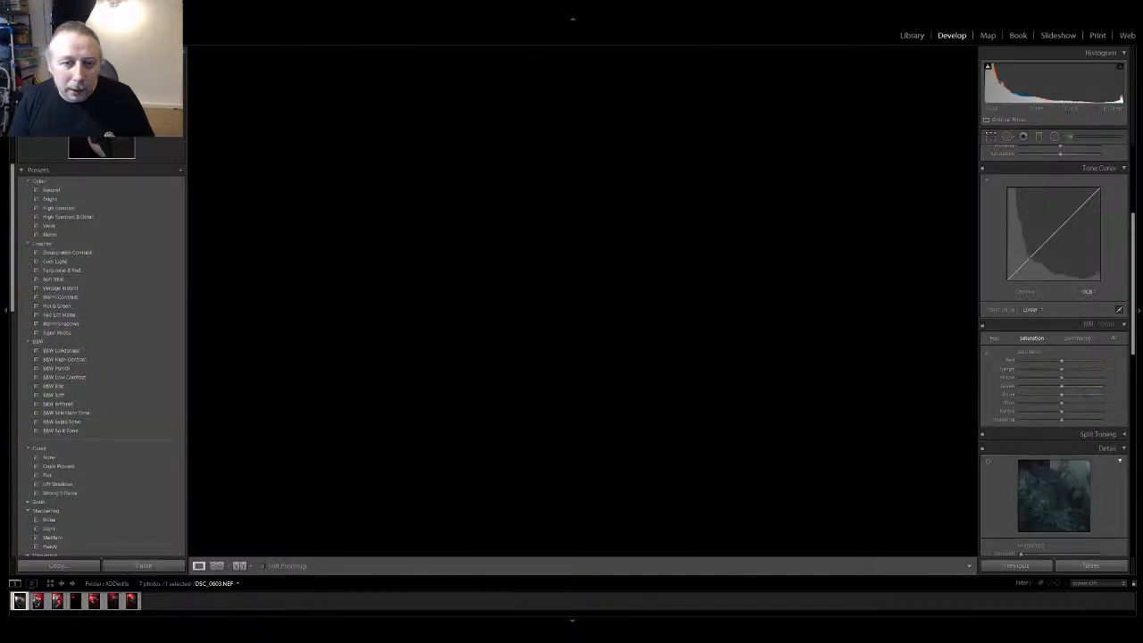
key("r")
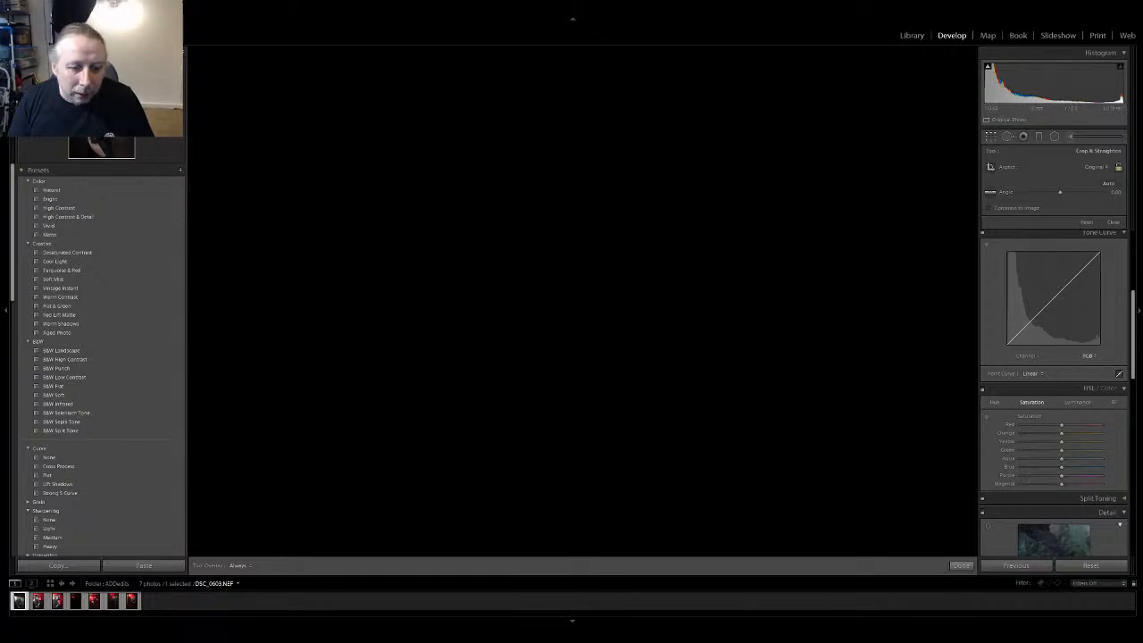
left_click(961, 565)
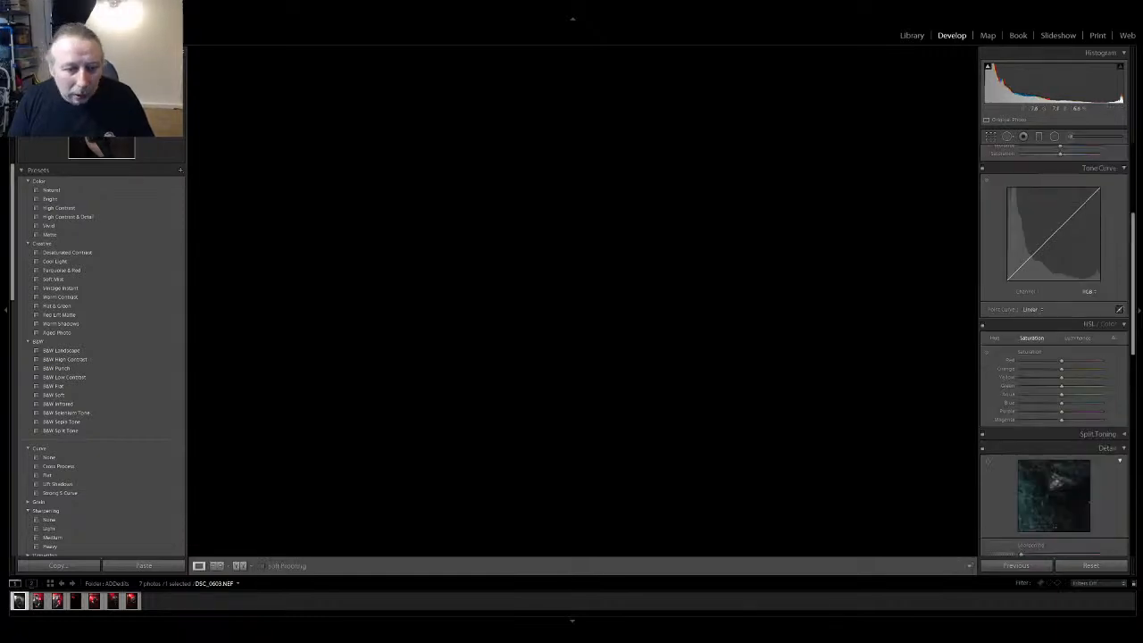
Raise the photo's contrast to about +19, lower the highlights to −67 and check the result in the Library
left_click_drag(1132, 284, 1132, 216)
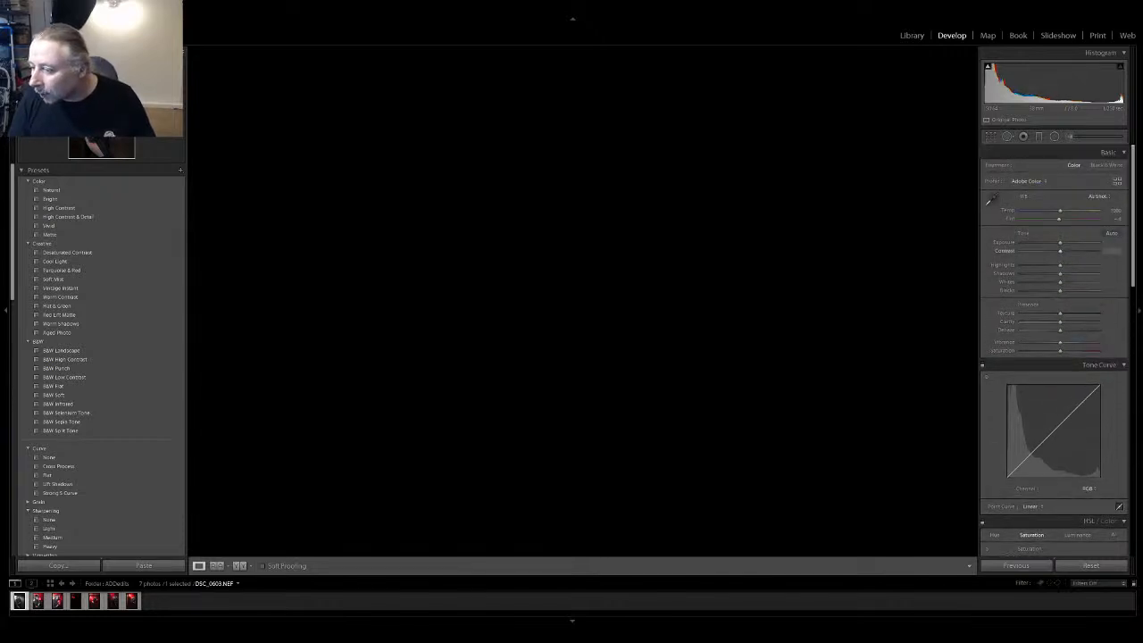
left_click_drag(1060, 251, 1067, 251)
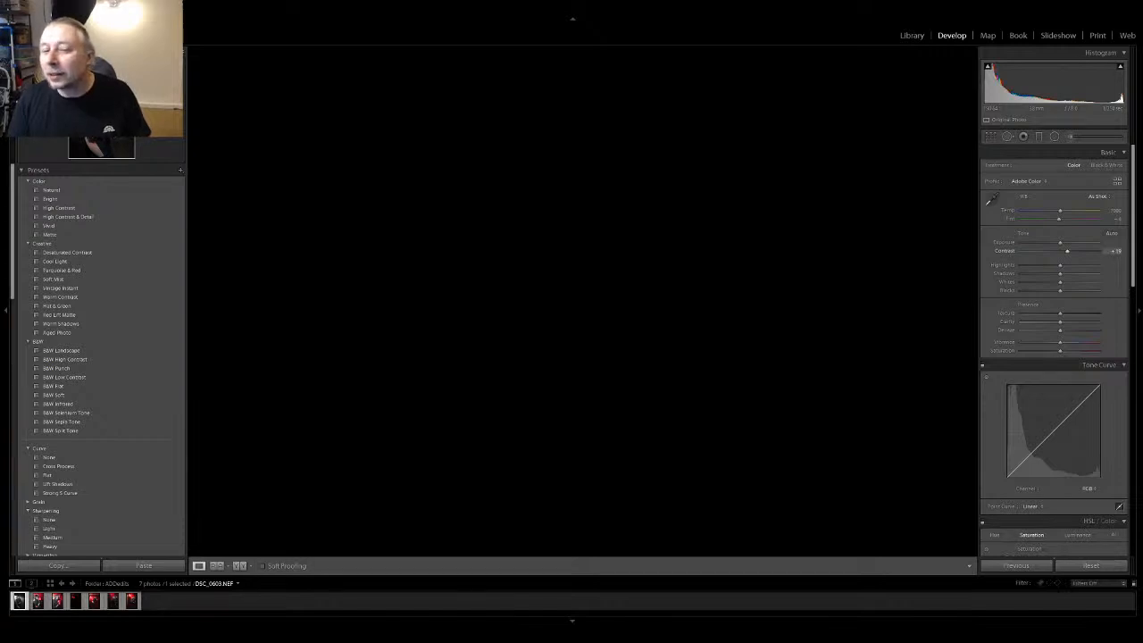
left_click_drag(1060, 265, 1033, 265)
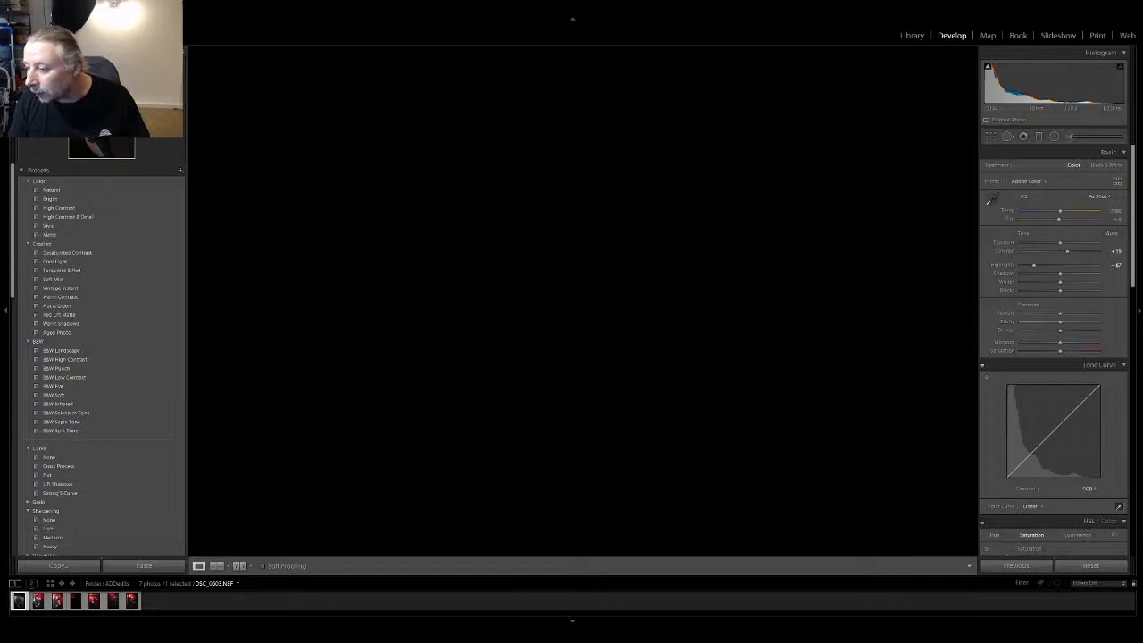
left_click(912, 36)
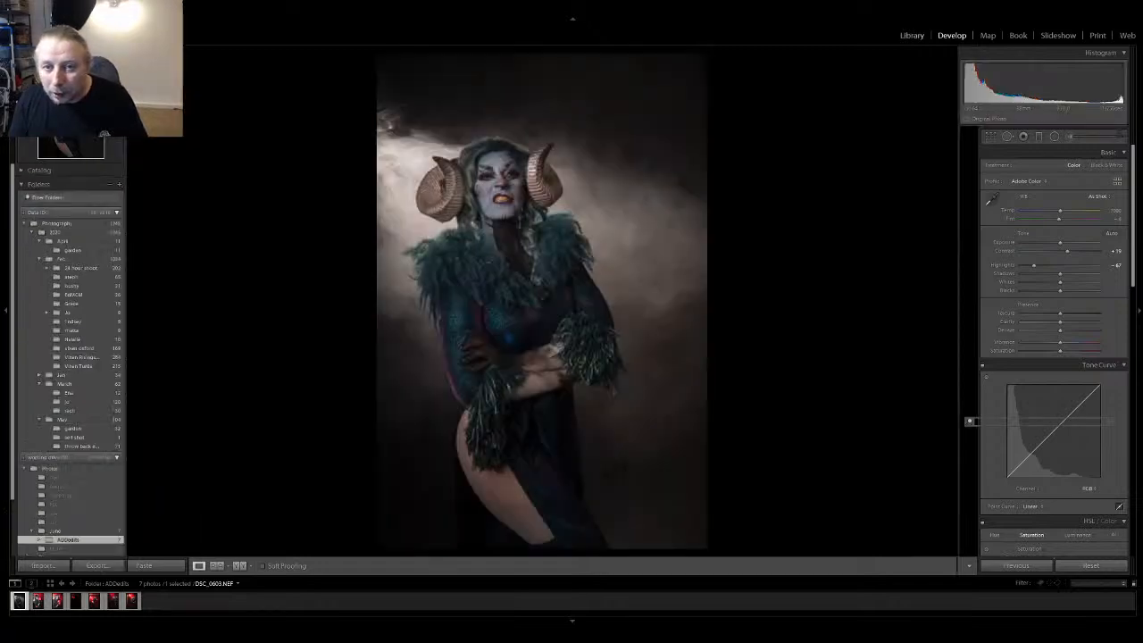
key("d")
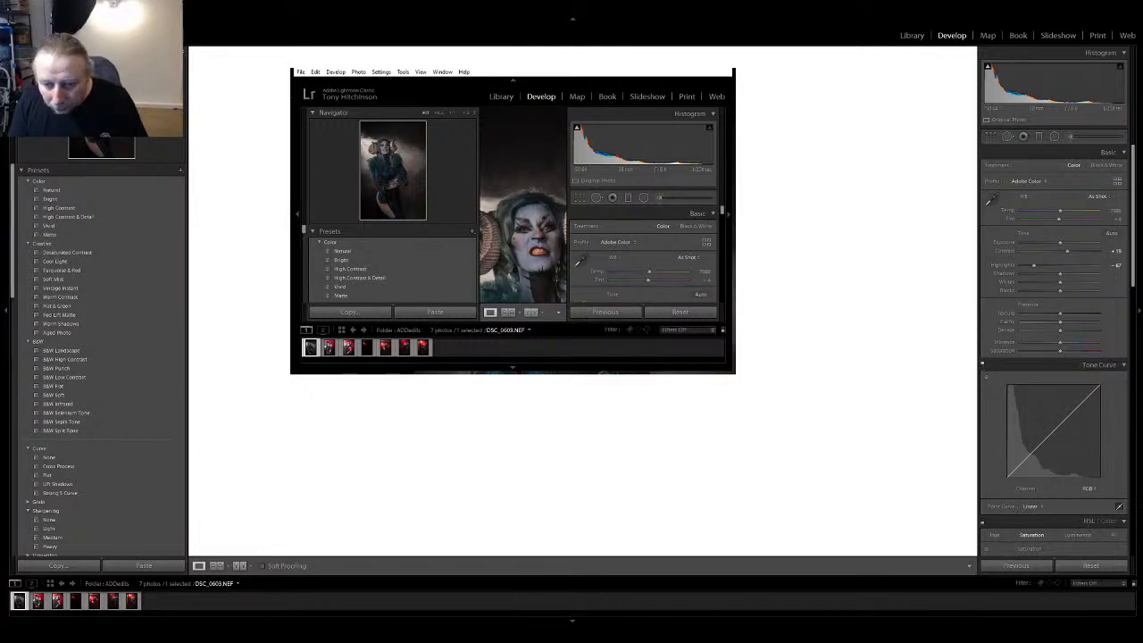
Ease the highlights reduction slightly and switch the tone curve to parametric editing with its region sliders
left_click(983, 364)
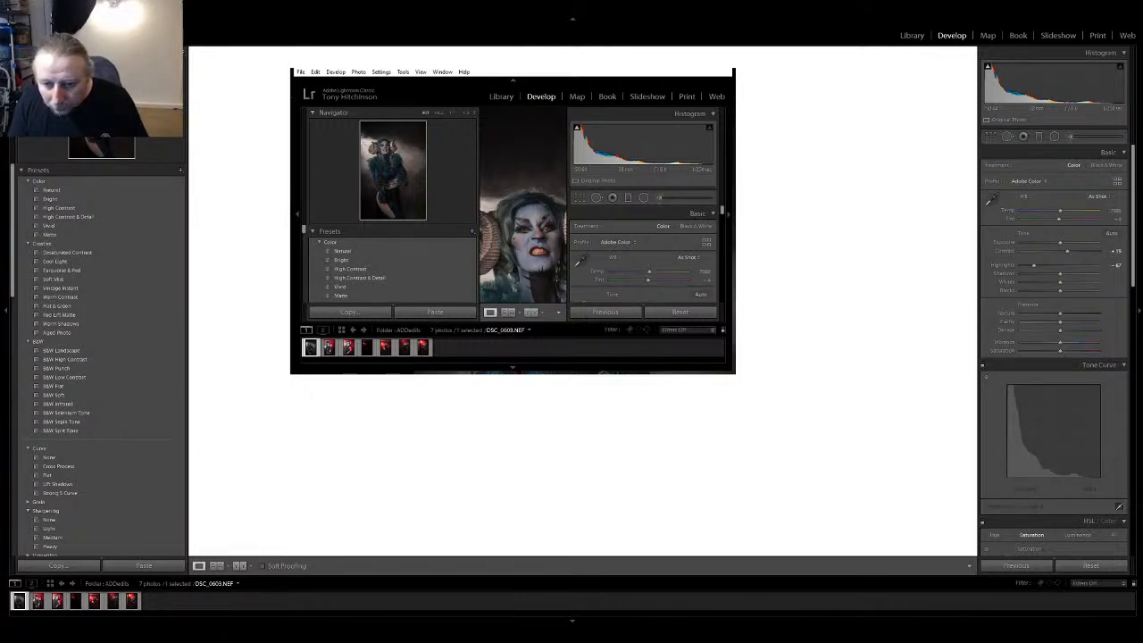
left_click_drag(1034, 265, 1035, 265)
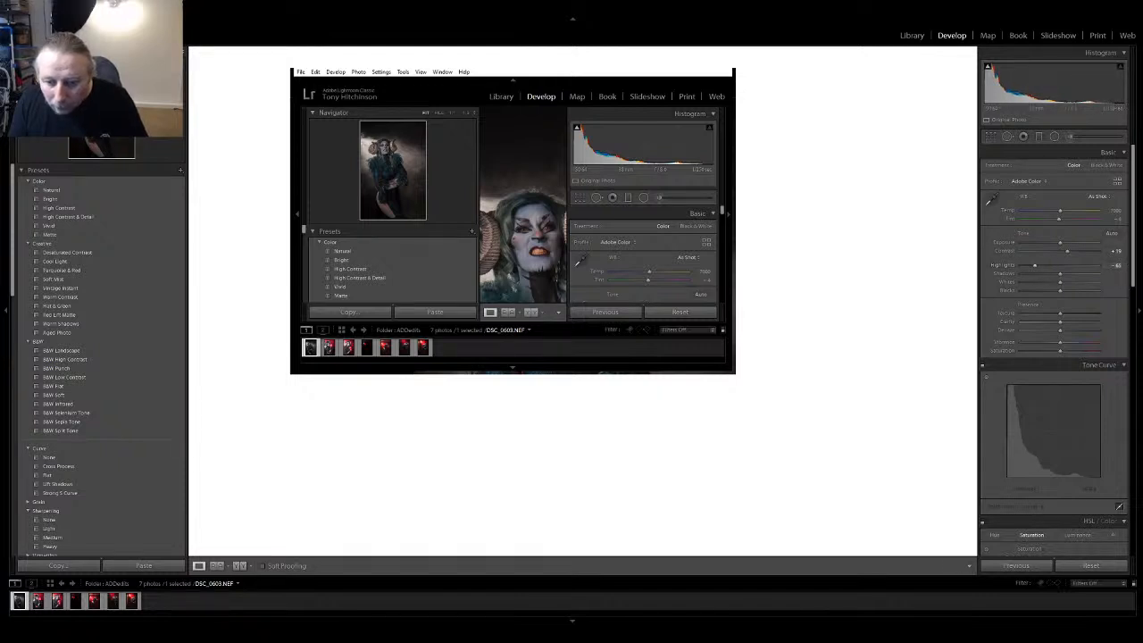
left_click(986, 377)
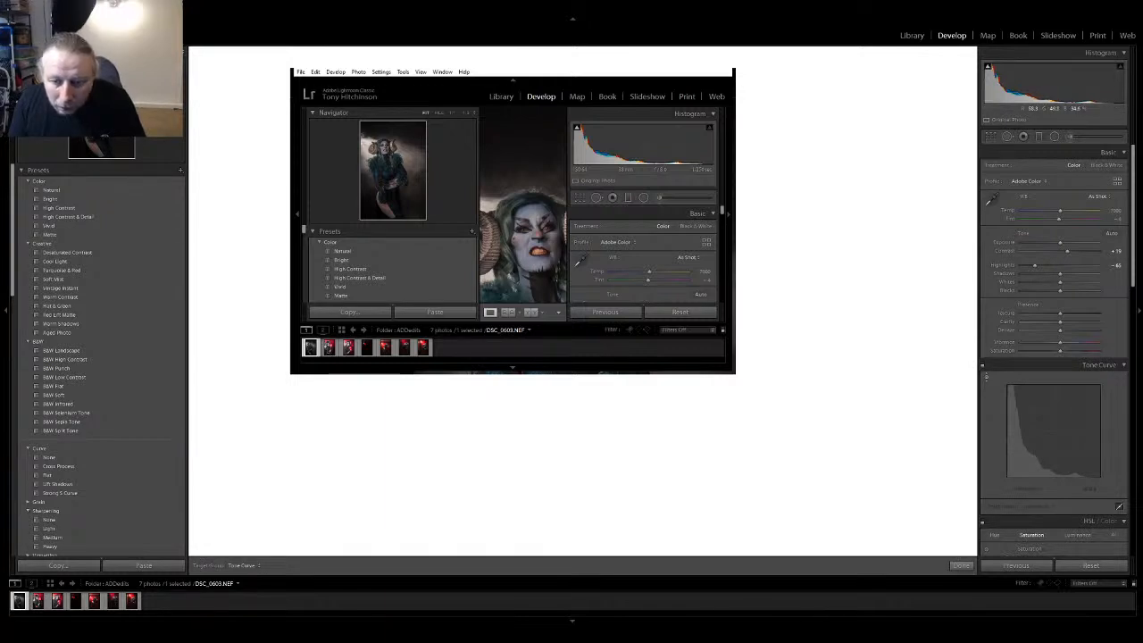
left_click(1118, 507)
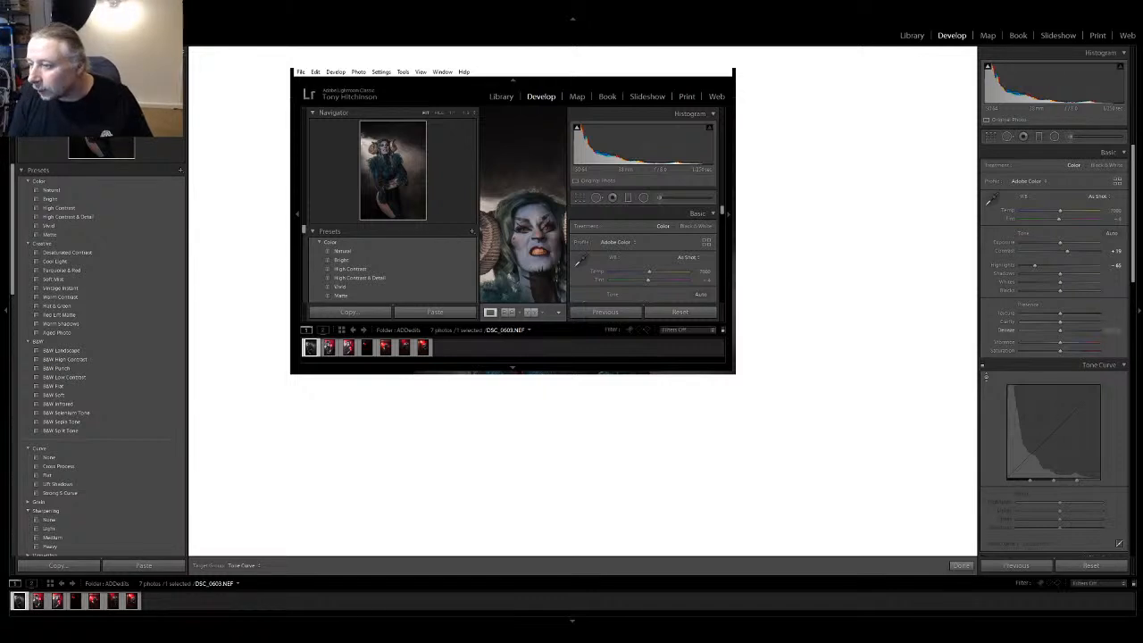
key("Escape")
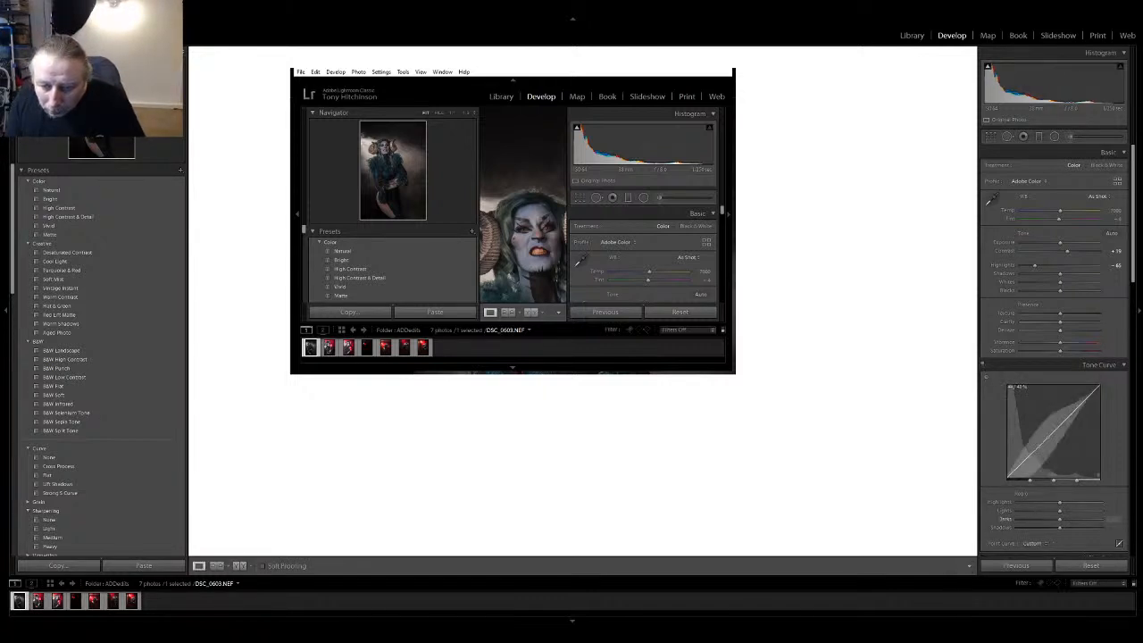
Shape the parametric tone curve with highlights about +43, darks about −31 and shadows about +42
left_click_drag(1043, 438, 1078, 404)
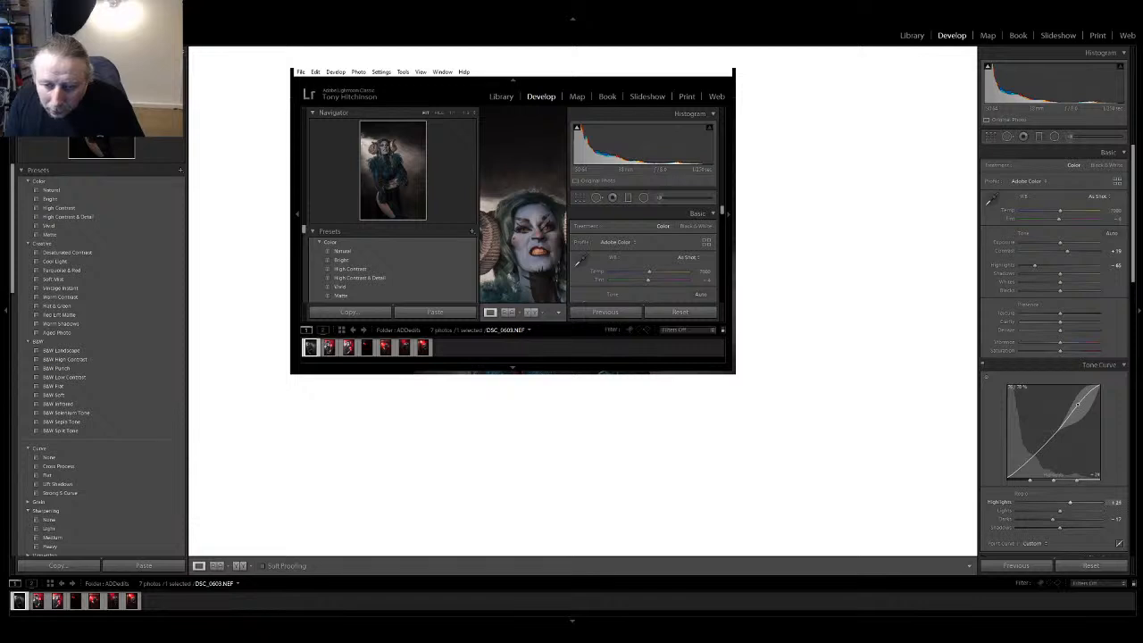
left_click_drag(1036, 455, 1036, 457)
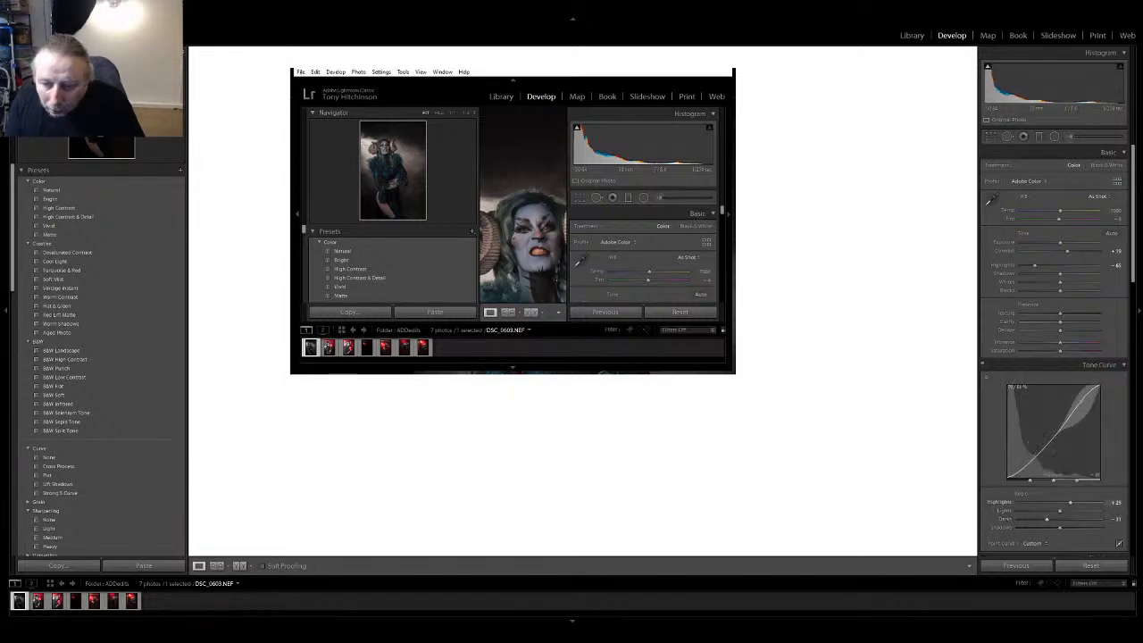
left_click_drag(1078, 406, 1080, 400)
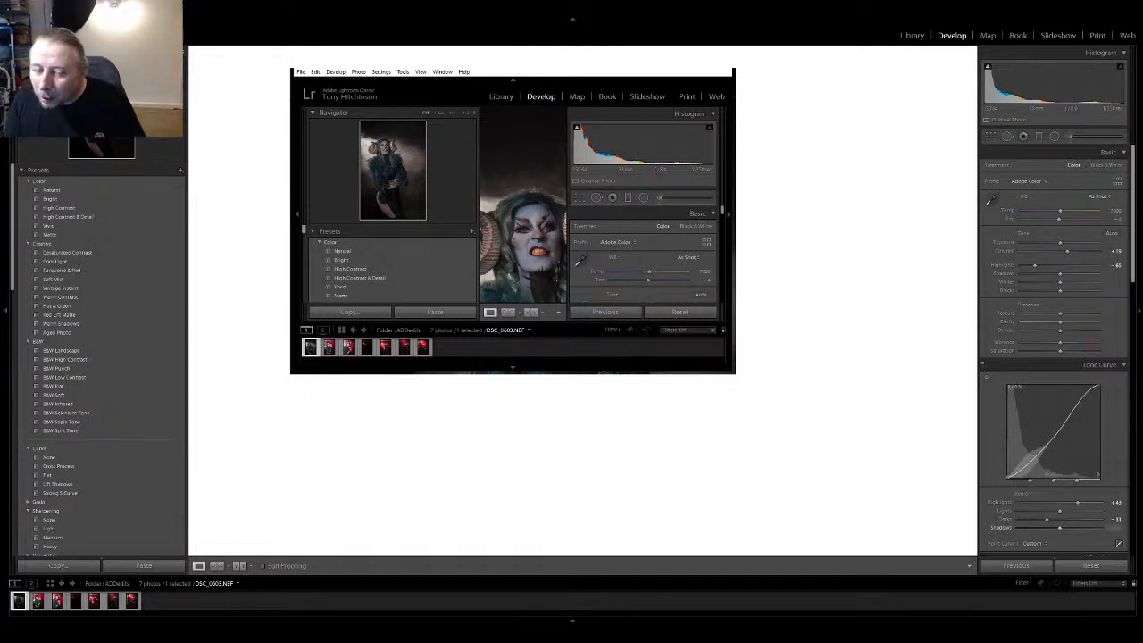
left_click_drag(1017, 471, 1017, 467)
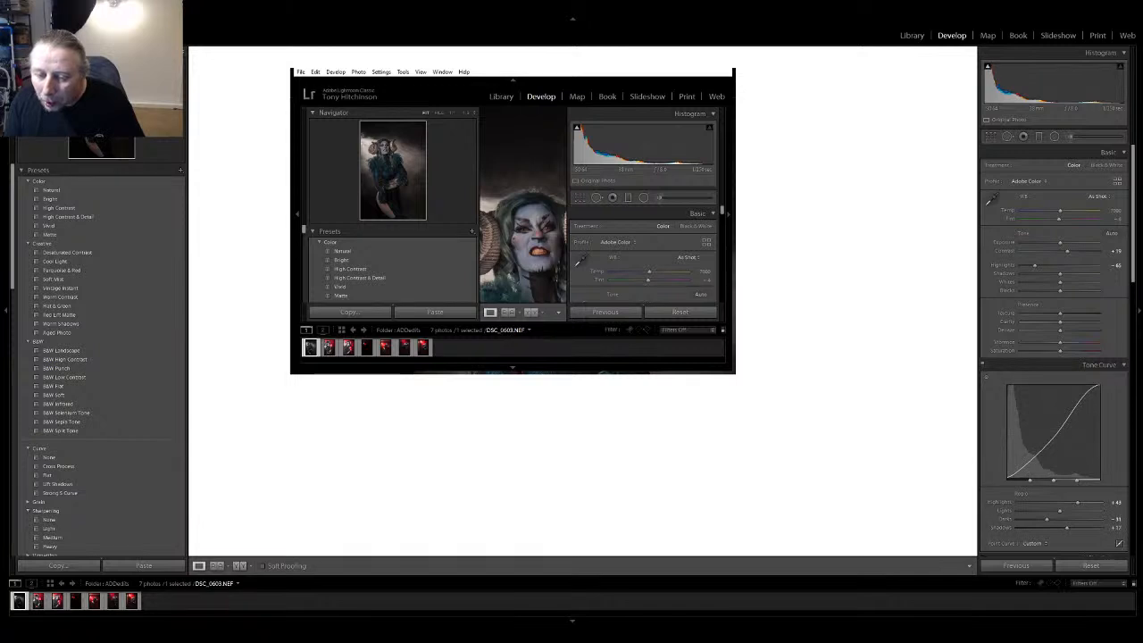
left_click_drag(1010, 477, 1010, 473)
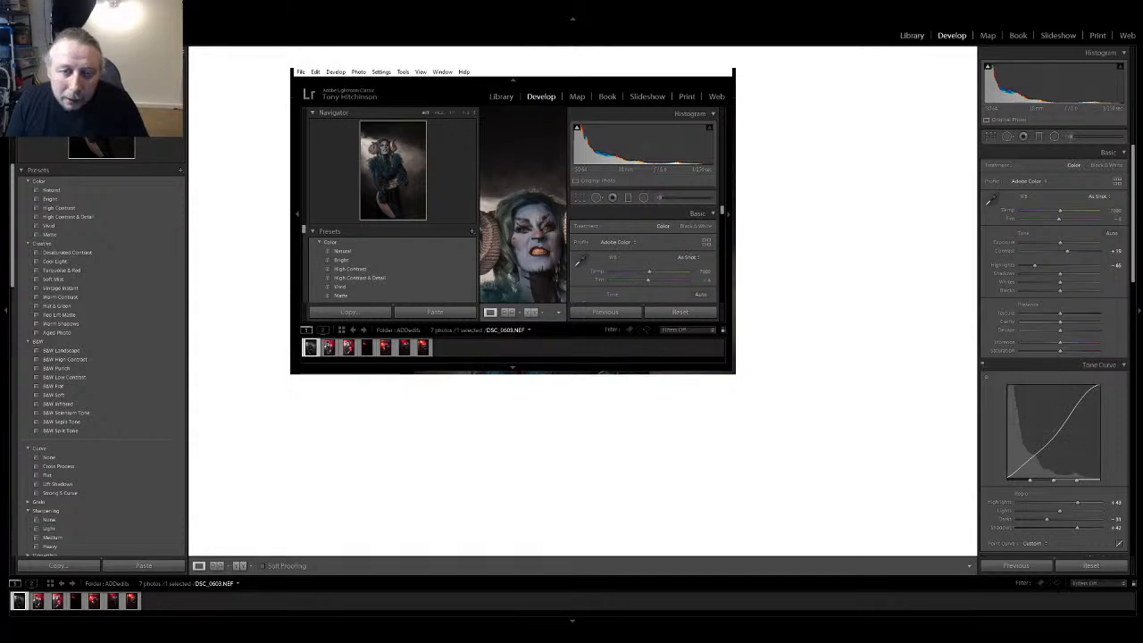
Return to the Library, take the developed photo into Photoshop and inspect the face close up before fitting the whole image
left_click(912, 36)
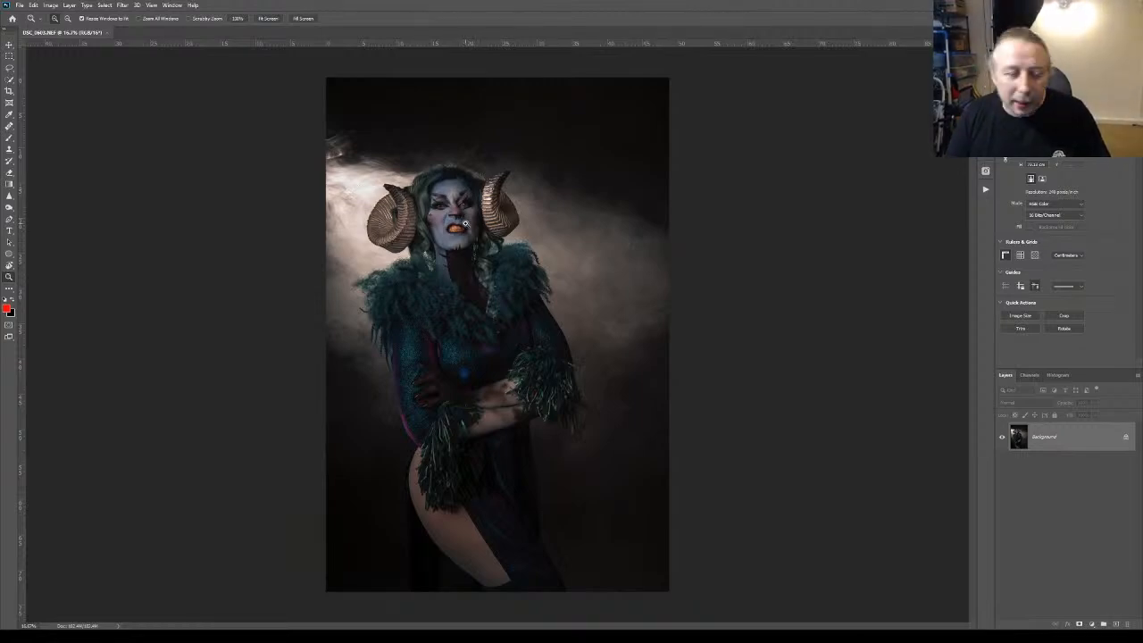
left_click(455, 210)
left_click(457, 211)
left_click(456, 211)
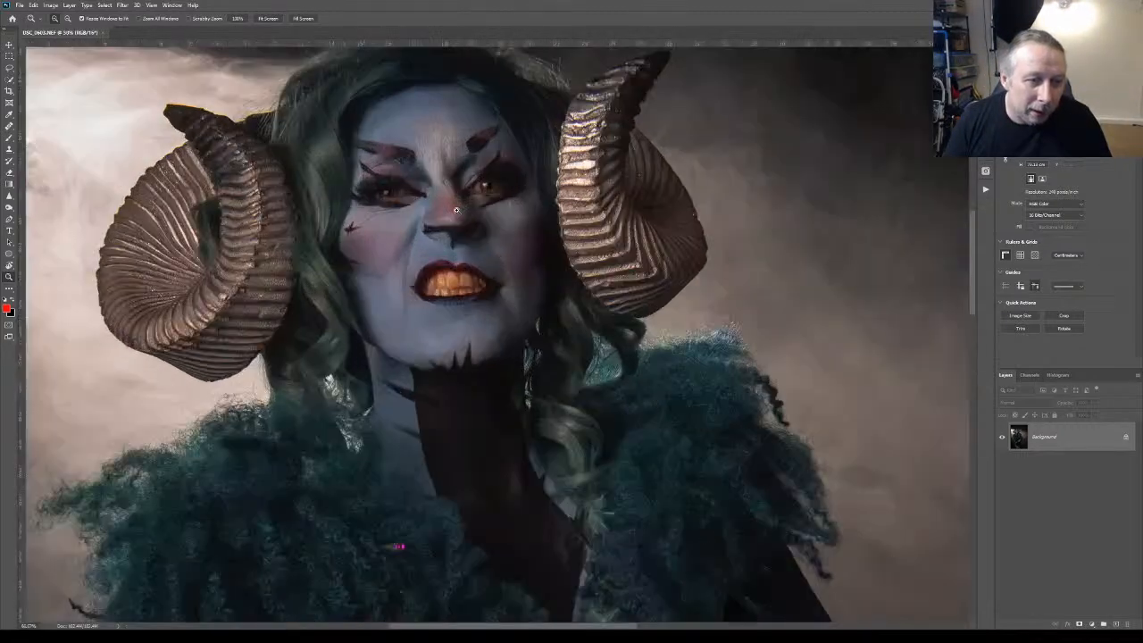
left_click(457, 211)
key("ctrl+0")
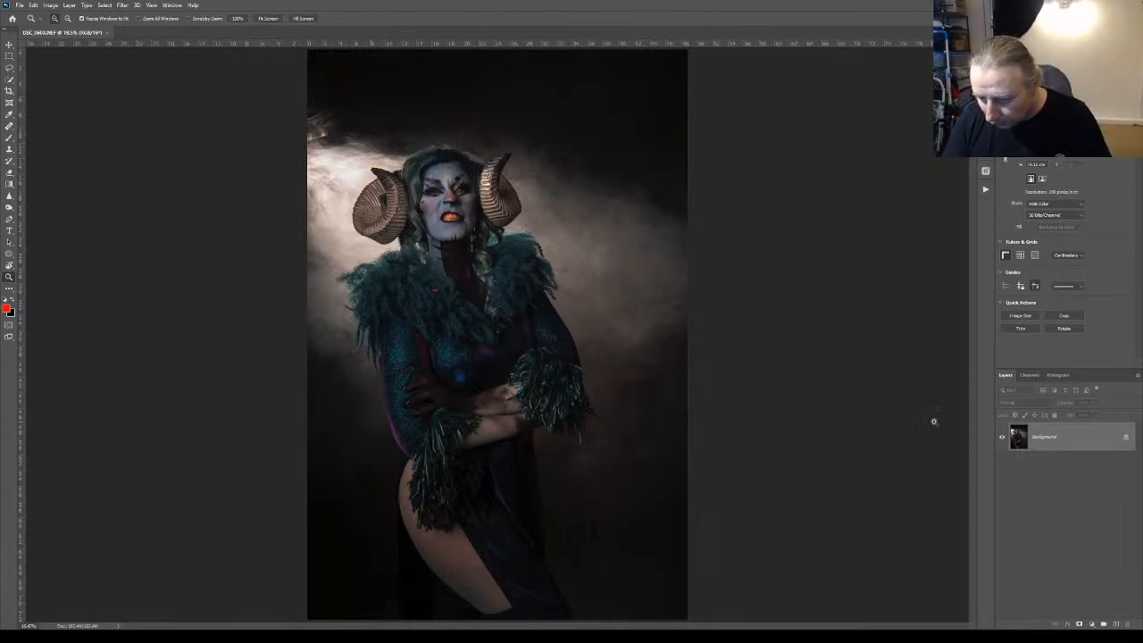
Add a new layer and paint black with an enlarged brush over the dark background beside the dress
left_click(1114, 624)
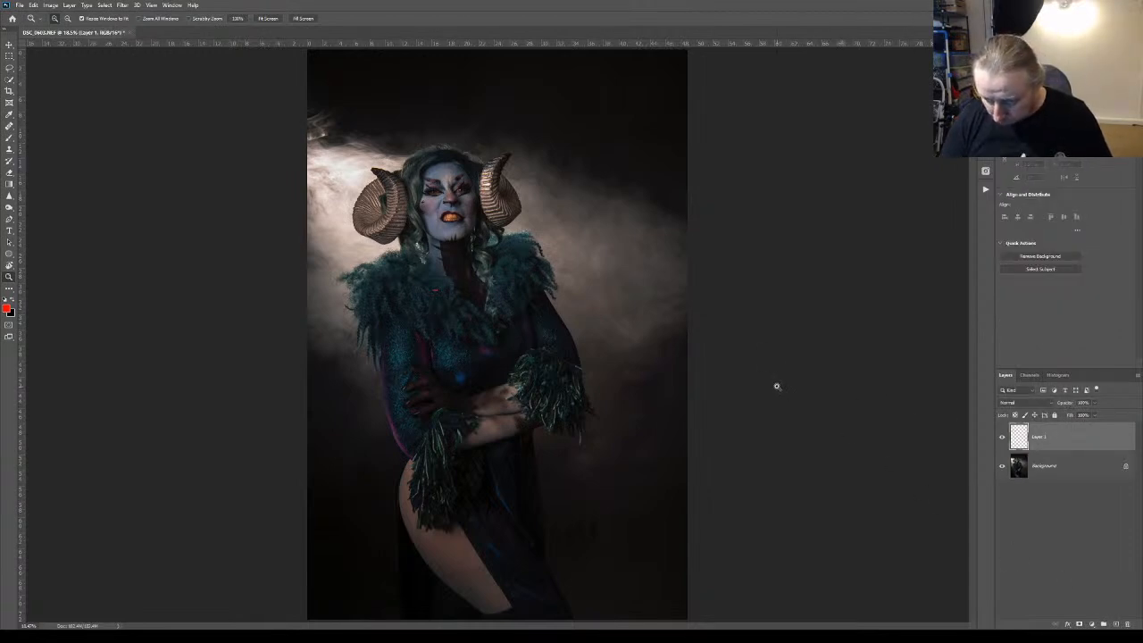
left_click(8, 139)
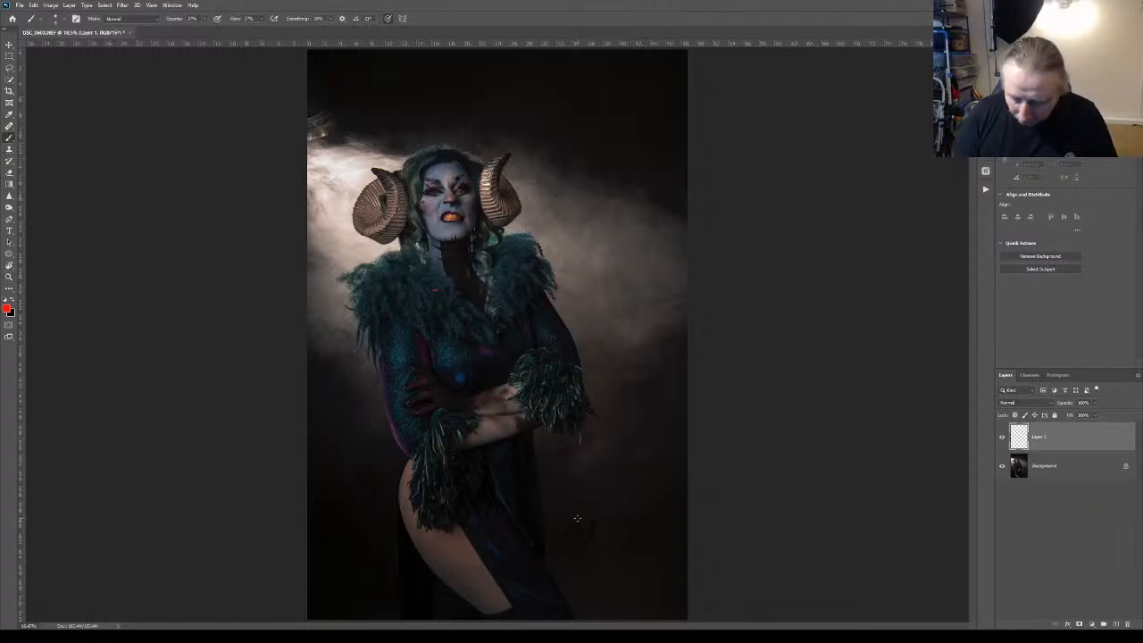
key("bracketright")
key("bracketright")
key("bracketright")
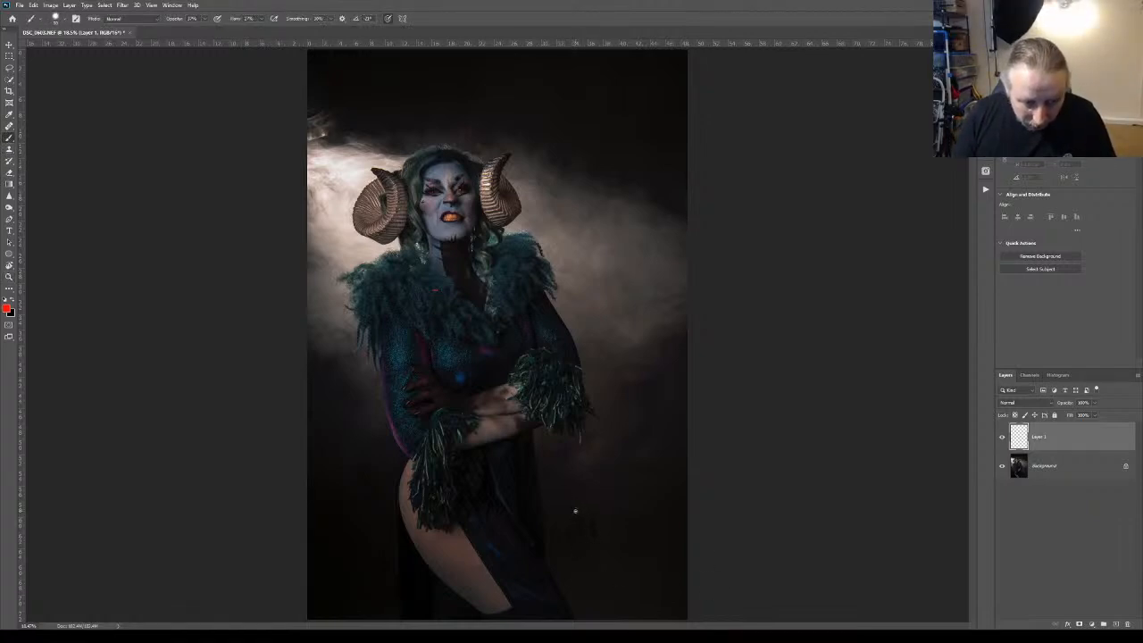
key("d")
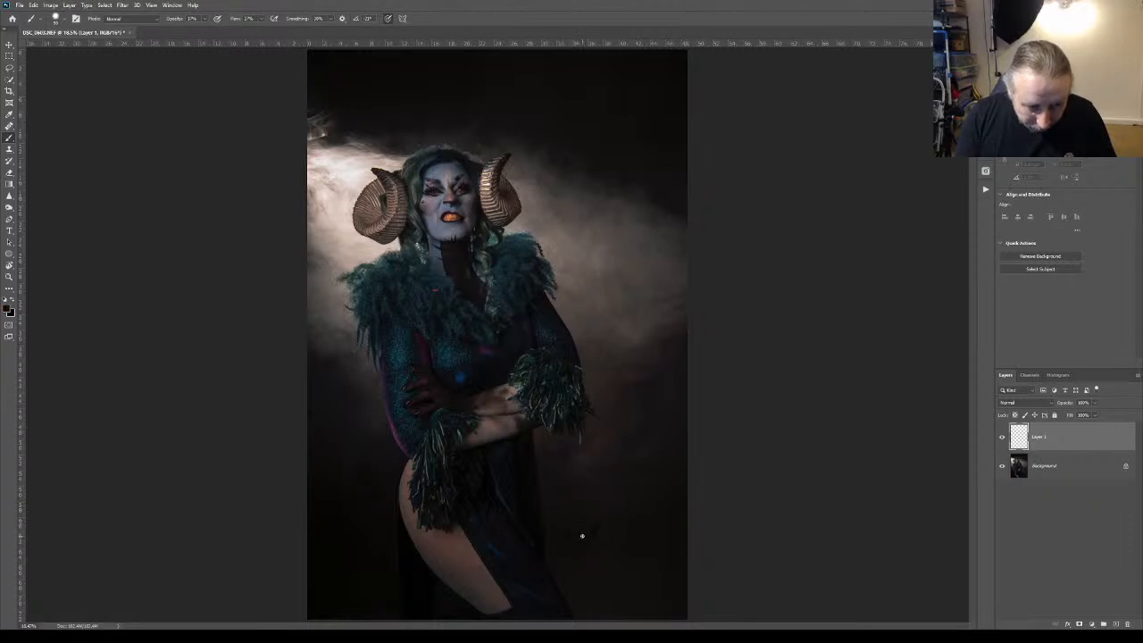
left_click_drag(580, 533, 566, 511)
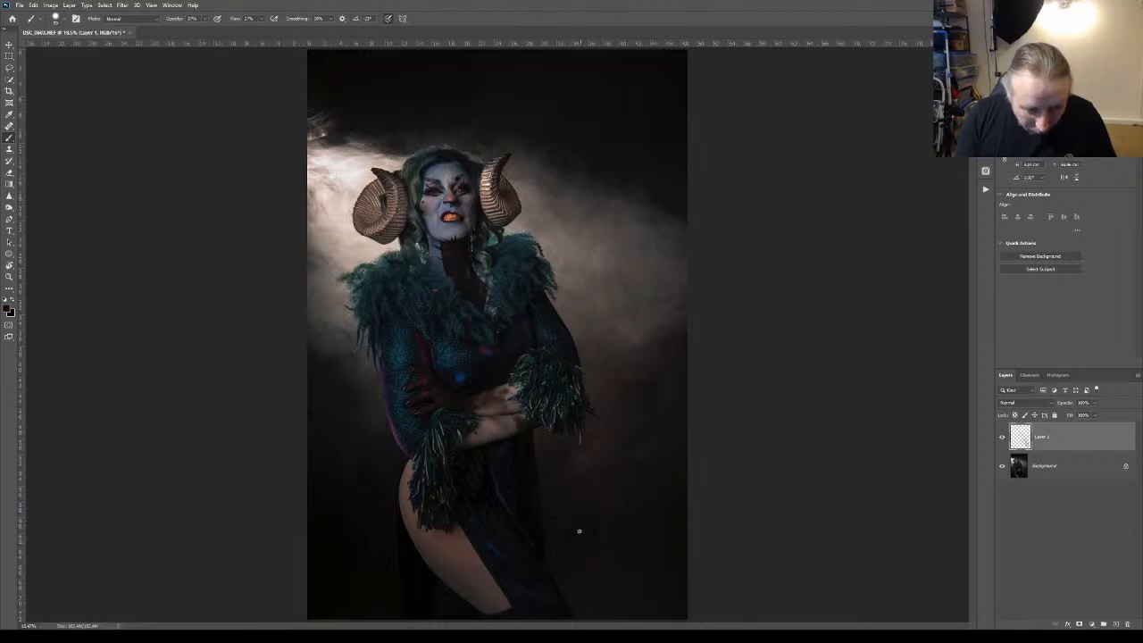
Clean up the marks in the dark lower background beside the dress with the Healing Brush, sampling Current & Below
key("j")
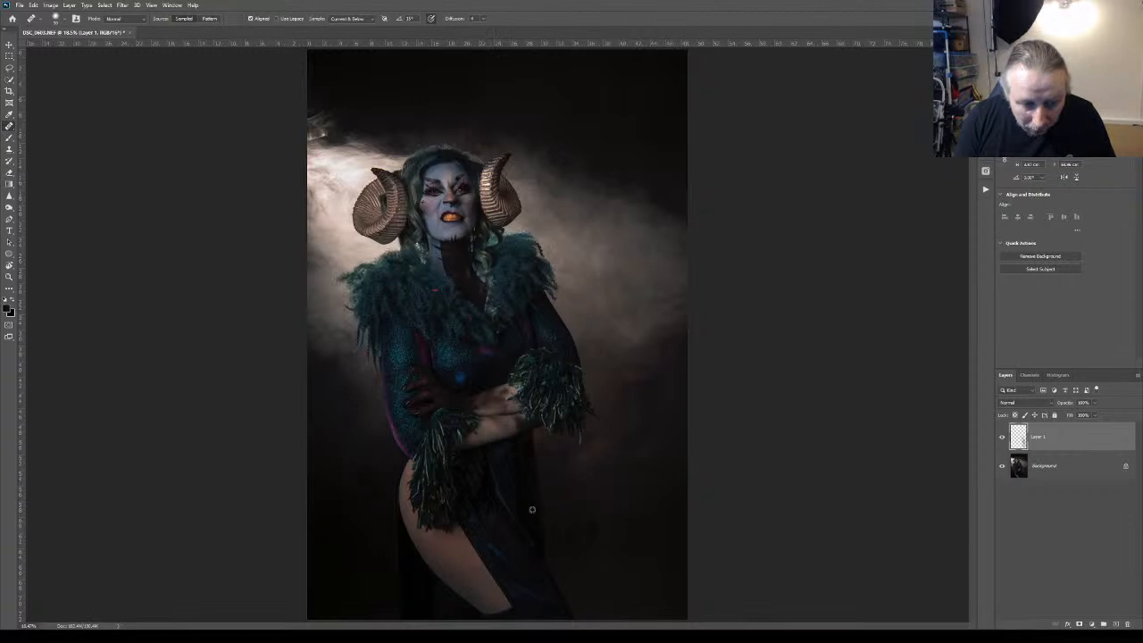
left_click(568, 519)
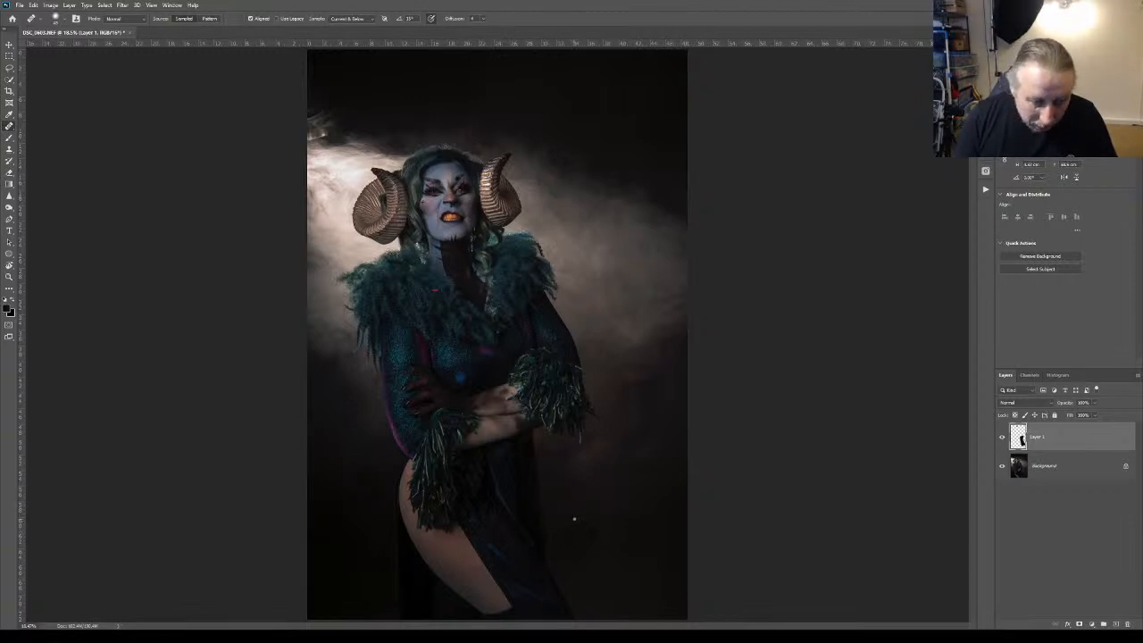
left_click(574, 522)
left_click(569, 526)
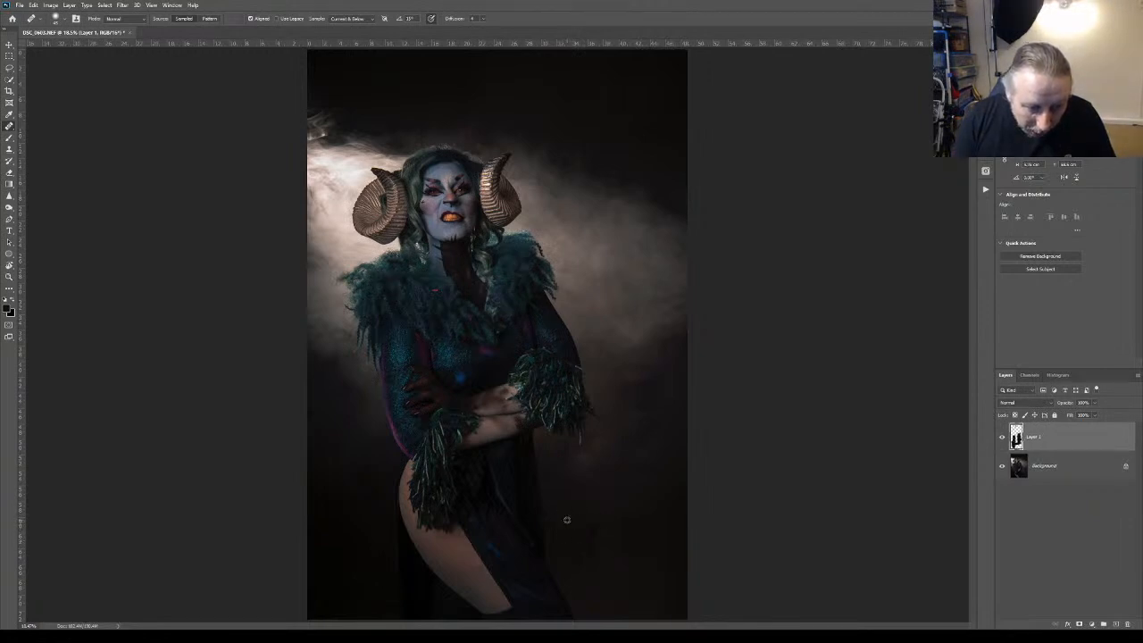
mouse_move(562, 519)
left_mouse_down()
mouse_move(594, 533)
mouse_move(590, 521)
mouse_move(592, 536)
mouse_move(599, 529)
mouse_move(584, 543)
mouse_move(592, 517)
mouse_move(586, 533)
mouse_move(575, 526)
mouse_move(596, 525)
mouse_move(589, 553)
mouse_move(586, 533)
mouse_move(623, 545)
left_mouse_up()
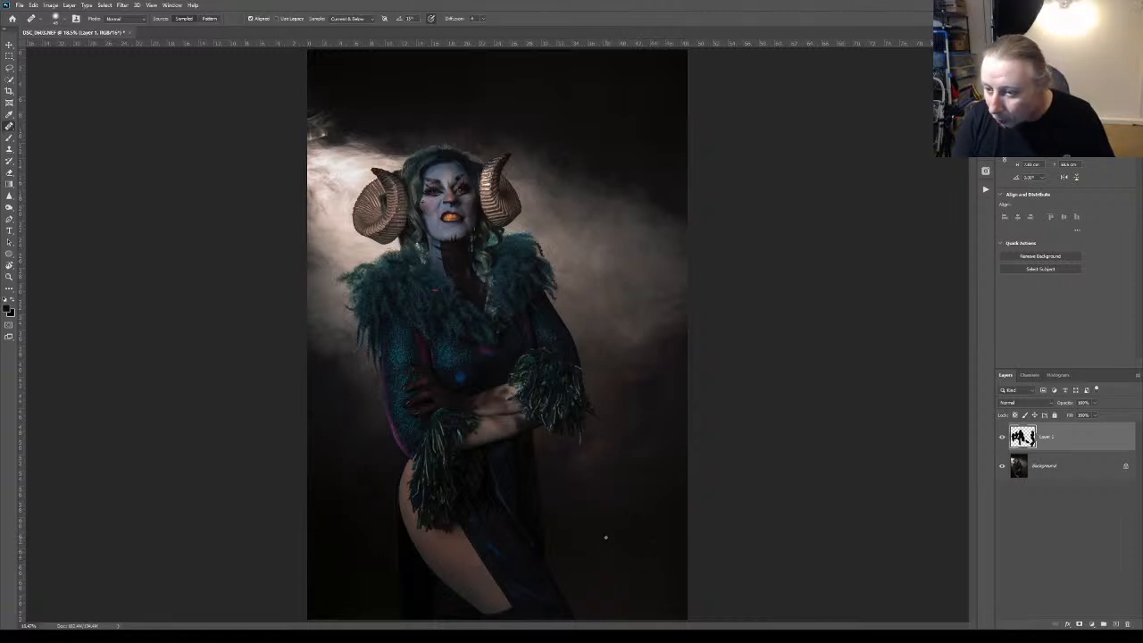
left_click(589, 553)
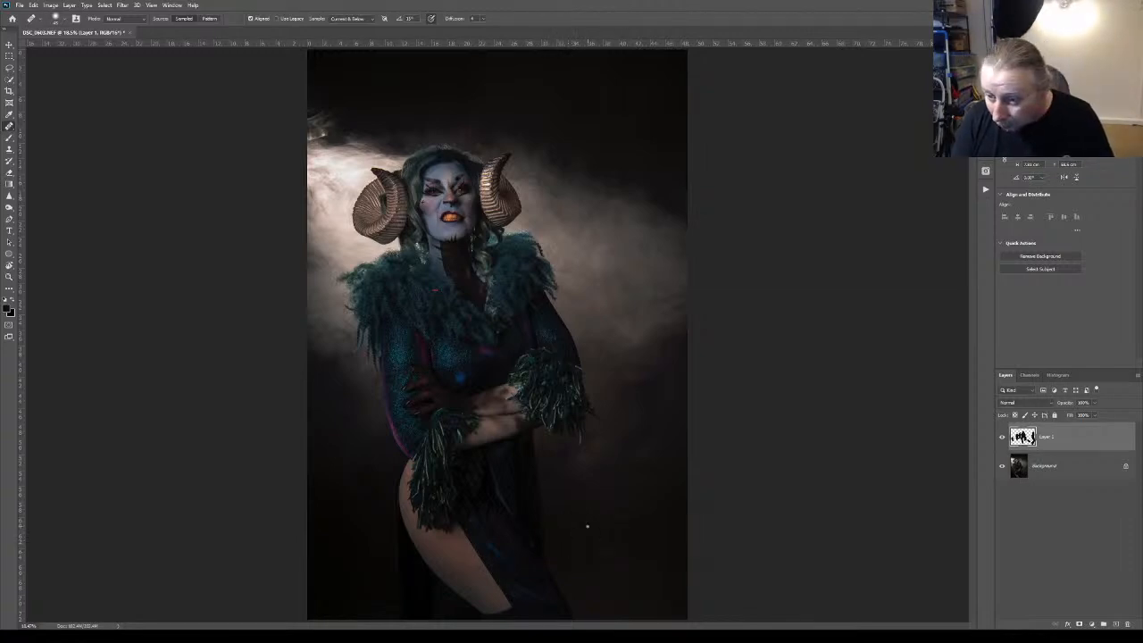
mouse_move(559, 563)
left_mouse_down()
mouse_move(570, 558)
mouse_move(568, 584)
mouse_move(610, 599)
left_mouse_up()
left_click(605, 575, "alt")
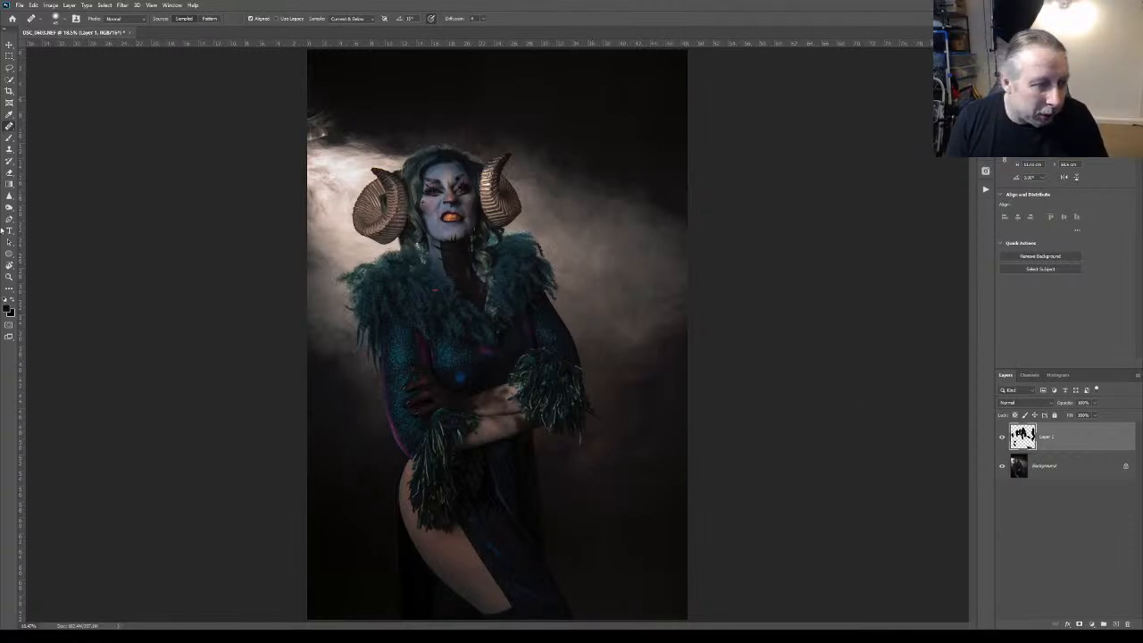
Zoom in on the face and run the action that adds Dodge and Burn groups with black masks above the healing layer
left_click(10, 277)
left_click_drag(434, 212, 435, 213)
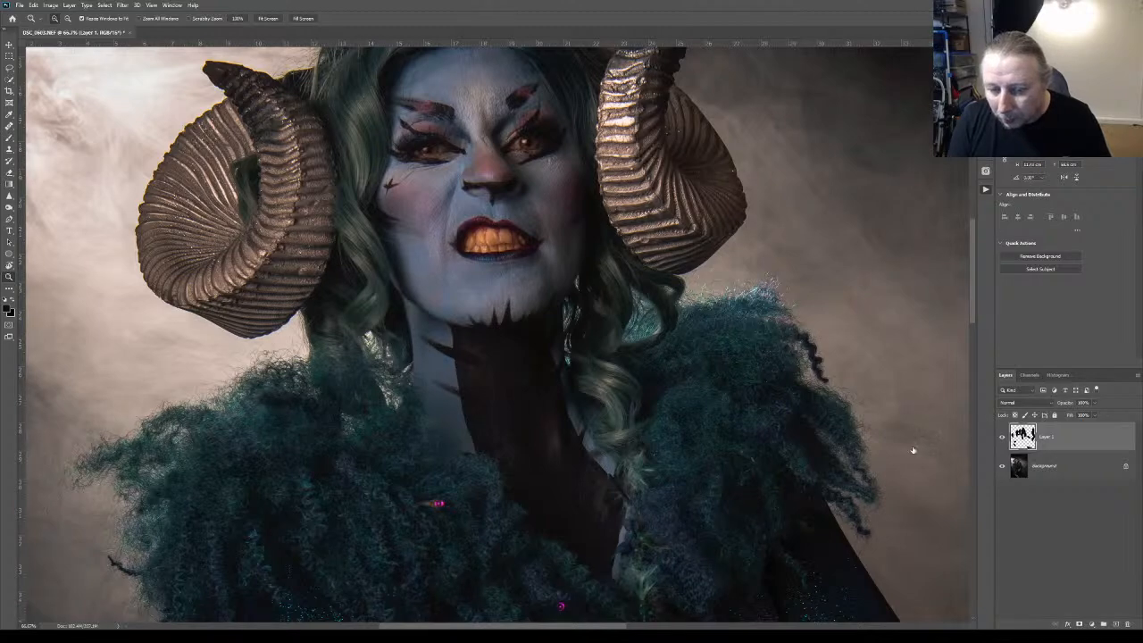
key("F2")
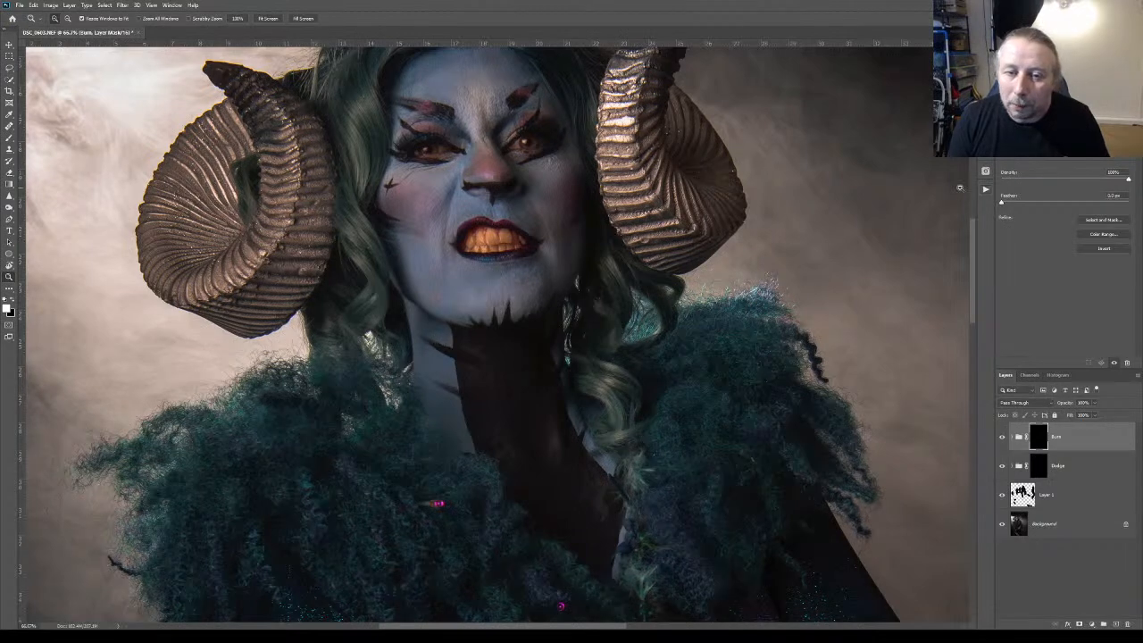
Zoom in on the mouth and heal the small blemishes on the chin below the lips on Layer 1, using a smaller Healing Brush
mouse_move(972, 270)
left_mouse_down()
mouse_move(972, 230)
mouse_move(962, 255)
left_mouse_up()
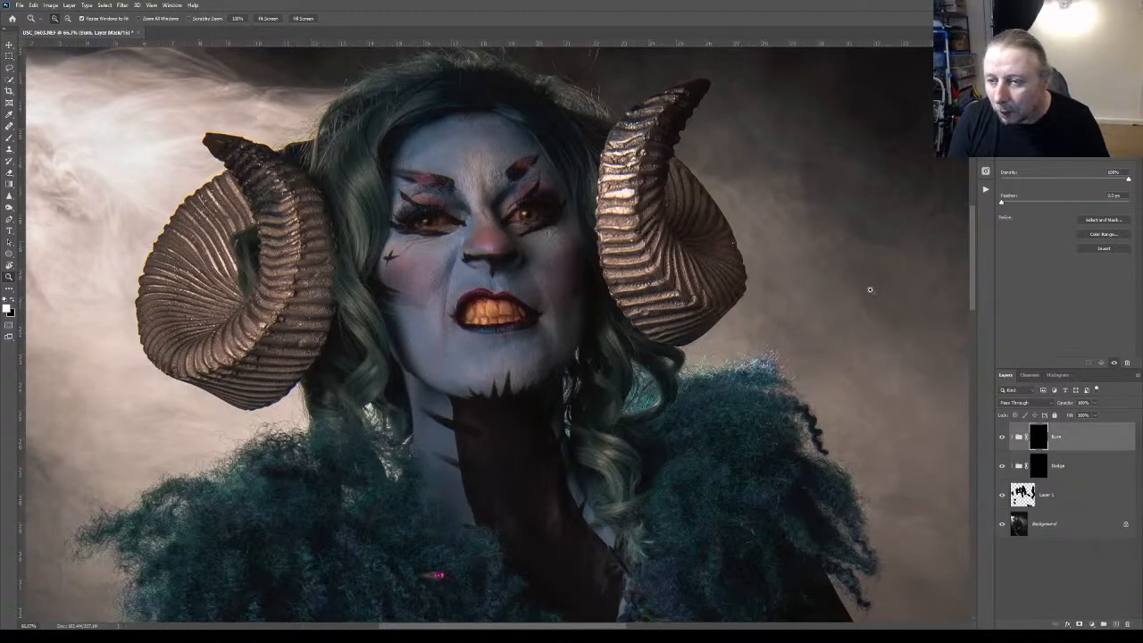
left_click_drag(481, 285, 512, 283)
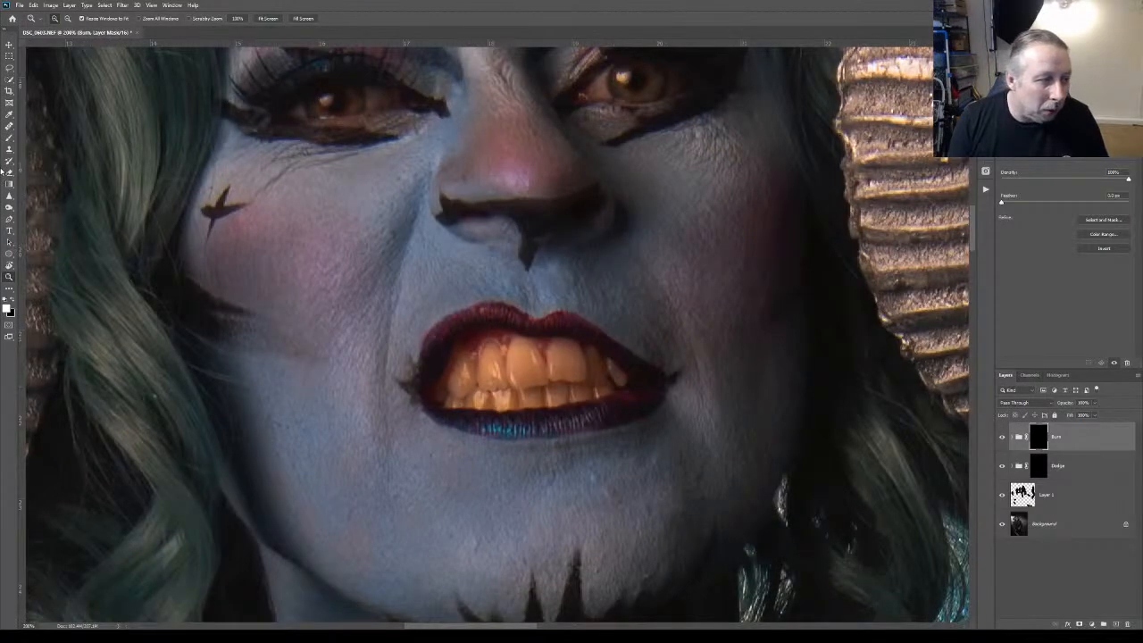
left_click(9, 127)
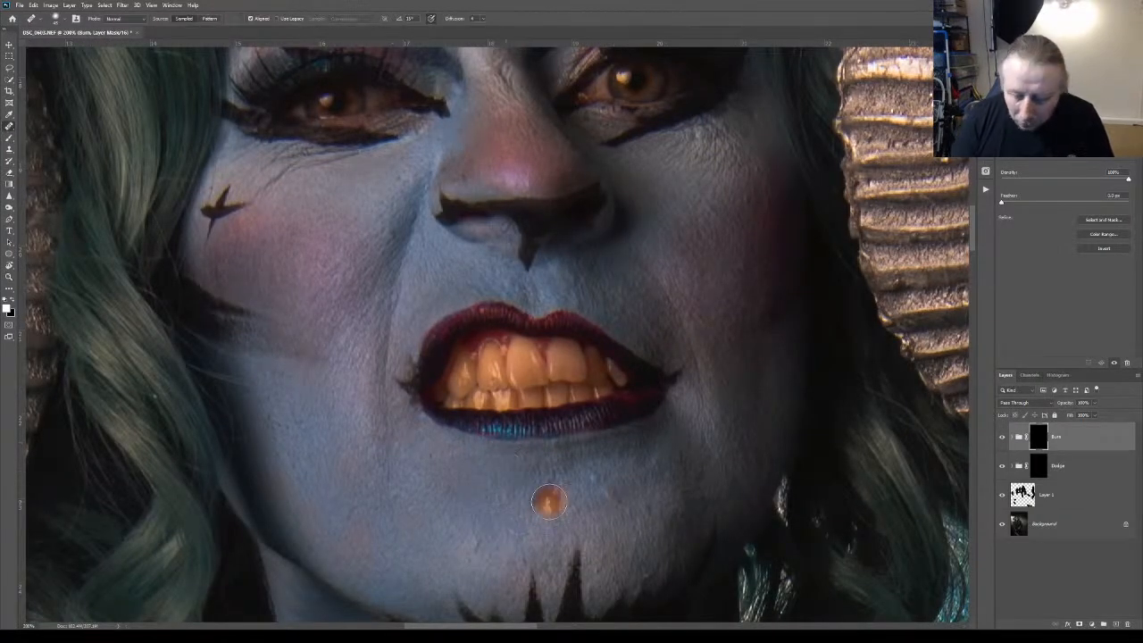
key("bracketleft")
key("bracketleft")
key("bracketleft")
key("bracketleft")
key("bracketleft")
key("bracketleft")
key("bracketleft")
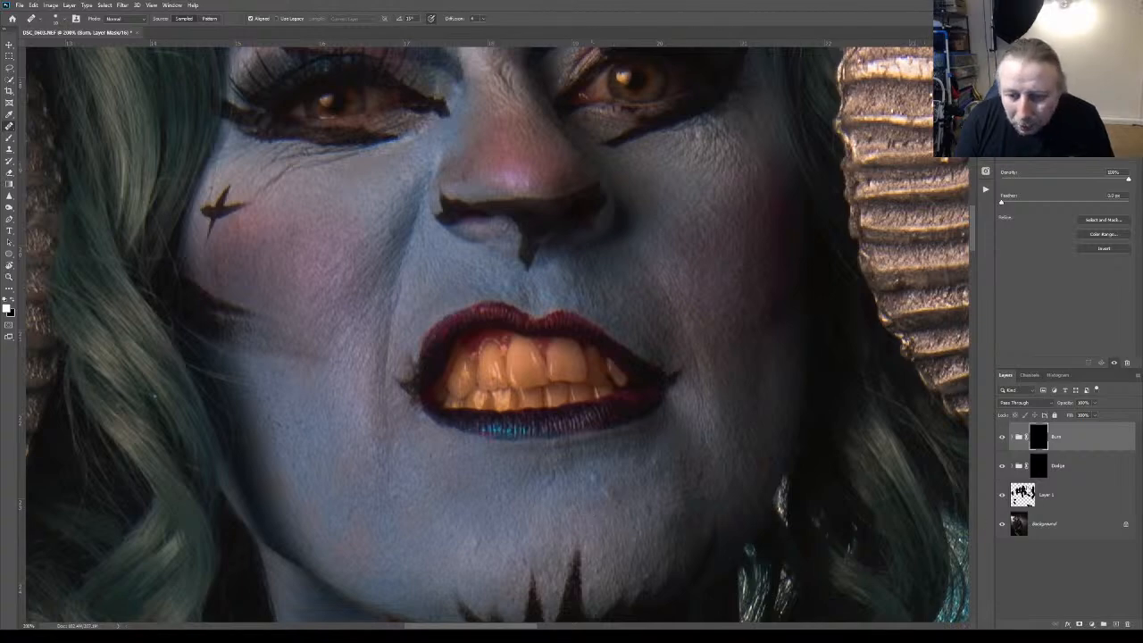
left_click(1047, 495)
left_click(593, 501, "alt")
mouse_move(606, 492)
left_mouse_down()
mouse_move(589, 469)
mouse_move(606, 469)
left_mouse_up()
left_click(596, 502, "alt")
left_click(612, 510)
left_click(590, 484, "alt")
left_click(596, 489, "alt")
left_click(595, 483, "alt")
left_click(597, 492, "alt")
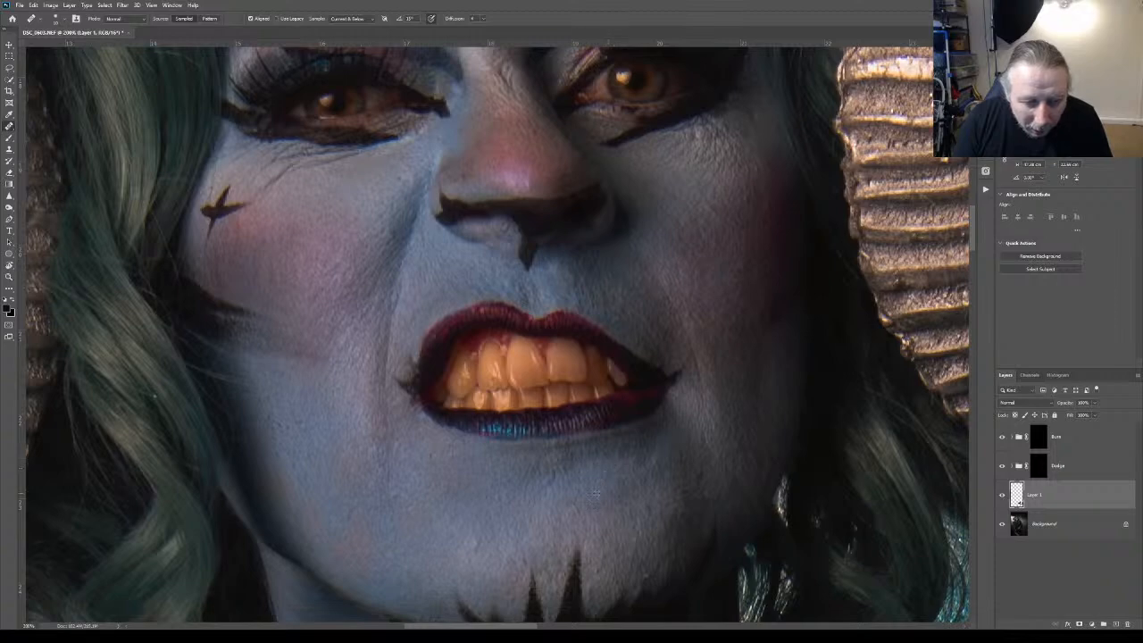
Heal the skin blemishes on the left side of the chin and along the lower left cheek and jaw
left_click(439, 480, "alt")
left_click(424, 488)
left_click(433, 480, "alt")
left_click_drag(435, 456, 436, 458)
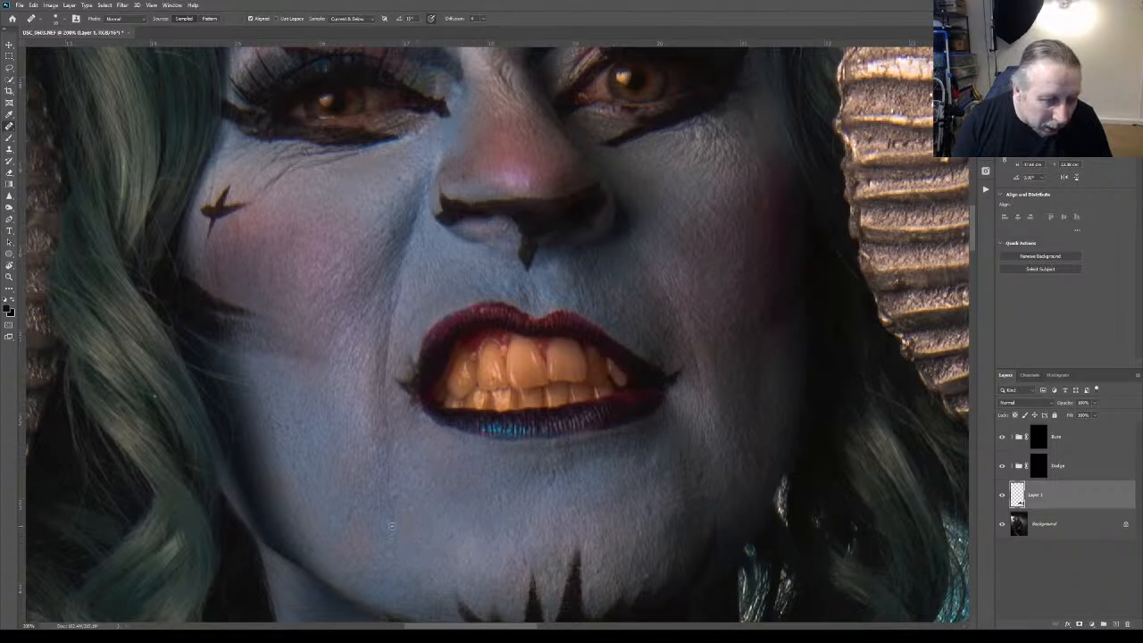
left_click(357, 511, "alt")
left_click_drag(348, 520, 346, 528)
left_click(273, 462, "alt")
left_click_drag(296, 467, 291, 475)
left_click(286, 450, "alt")
left_click_drag(279, 425, 301, 431)
left_click(296, 444, "alt")
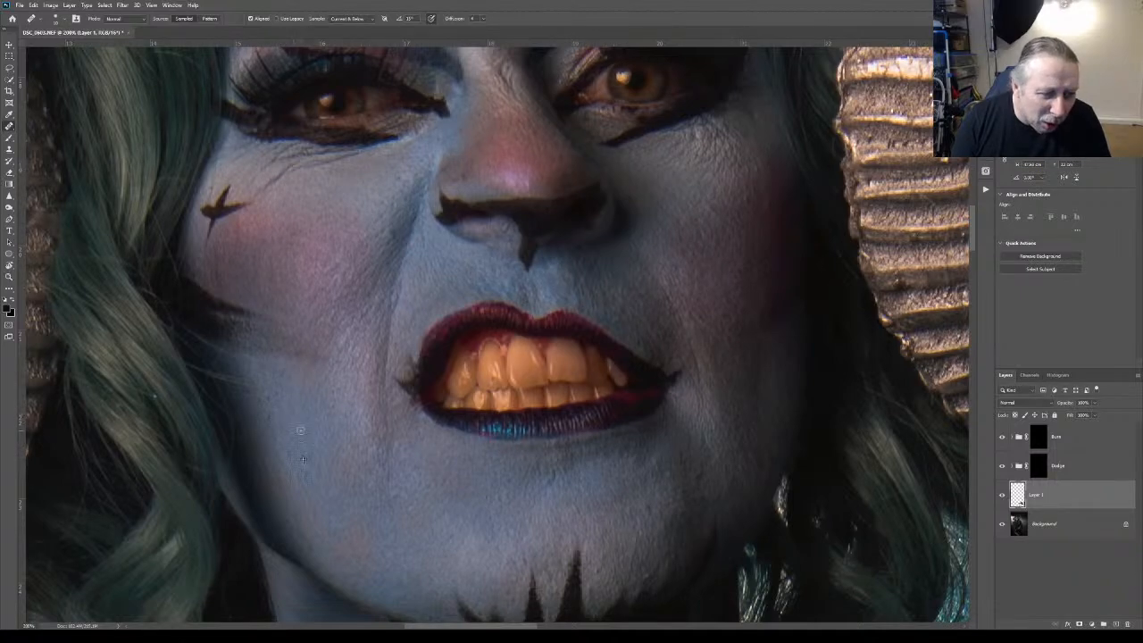
Heal the spots on the inner right cheek, the fold beside the nose and the left side of the nose
left_click(699, 275, "alt")
left_click_drag(701, 264, 715, 266)
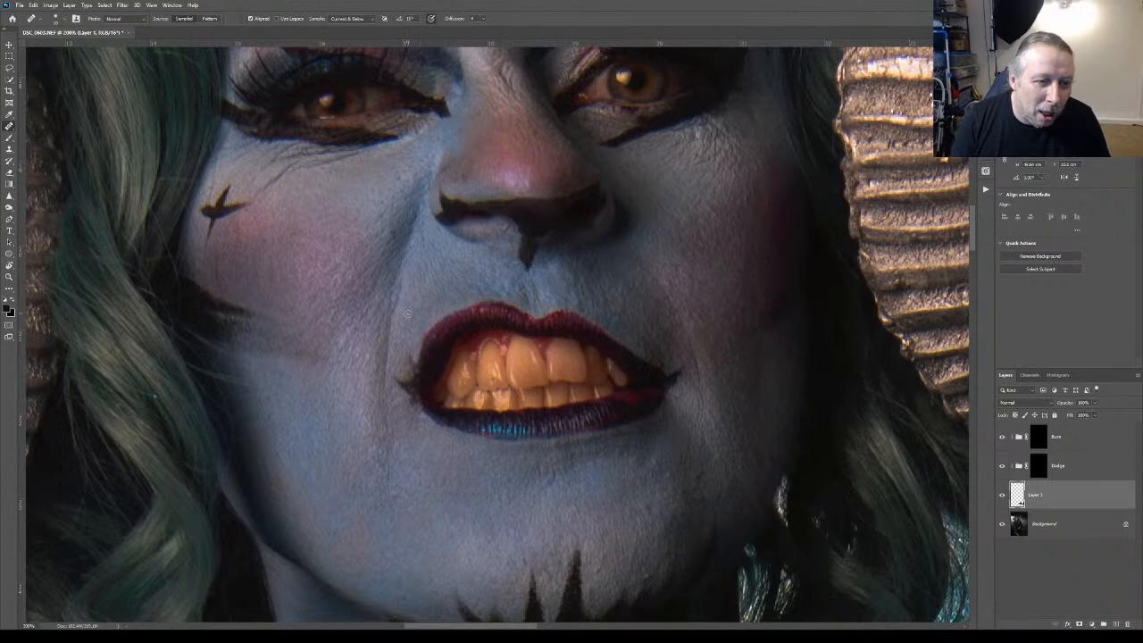
left_click(431, 254, "alt")
left_click_drag(419, 240, 413, 249)
mouse_move(470, 166)
left_mouse_down()
mouse_move(457, 178)
mouse_move(469, 170)
left_mouse_up()
left_click(447, 172, "alt")
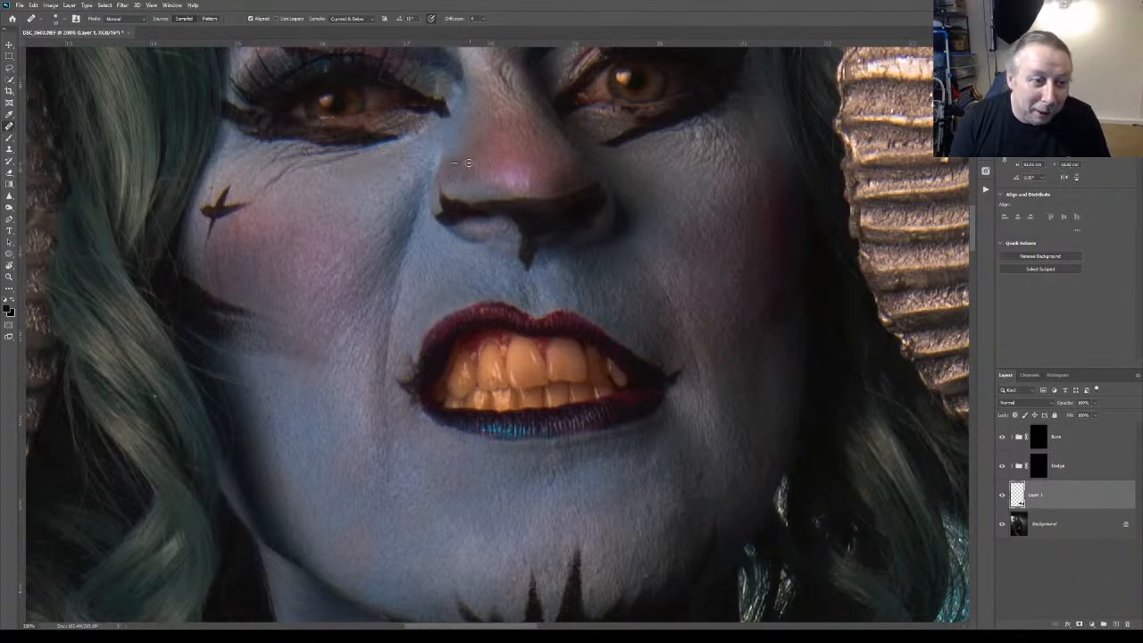
left_click(453, 167, "alt")
left_click_drag(461, 168, 465, 176)
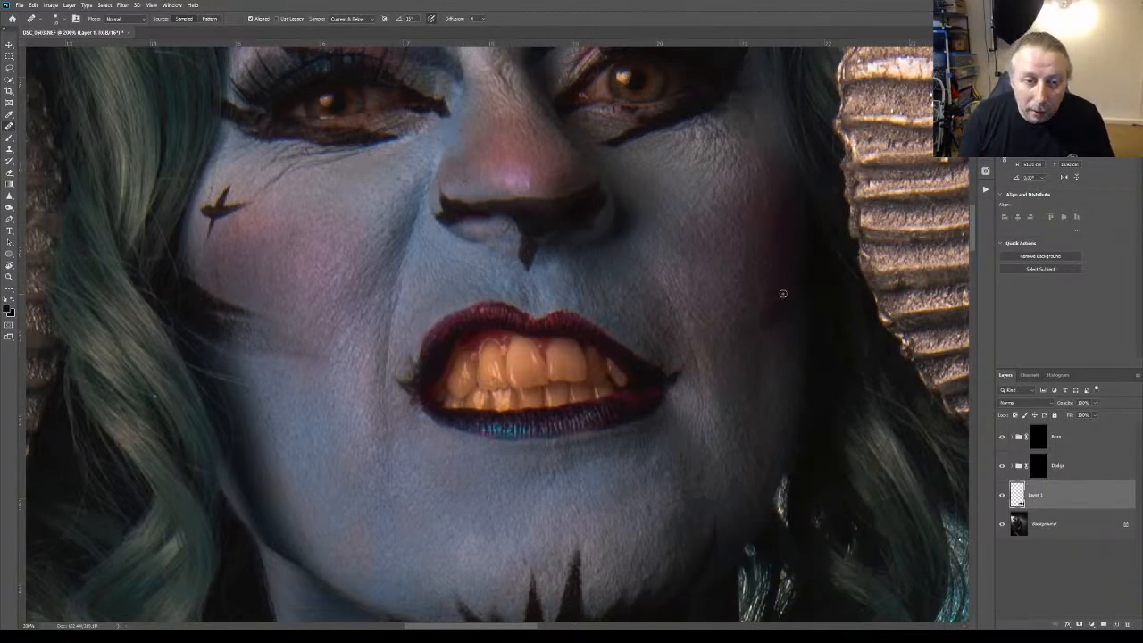
Heal the blemishes on the upper right cheek and the right side of the jaw below the mouth corner
left_click(768, 223, "alt")
left_click(745, 201)
left_click(700, 226, "alt")
left_click(744, 187)
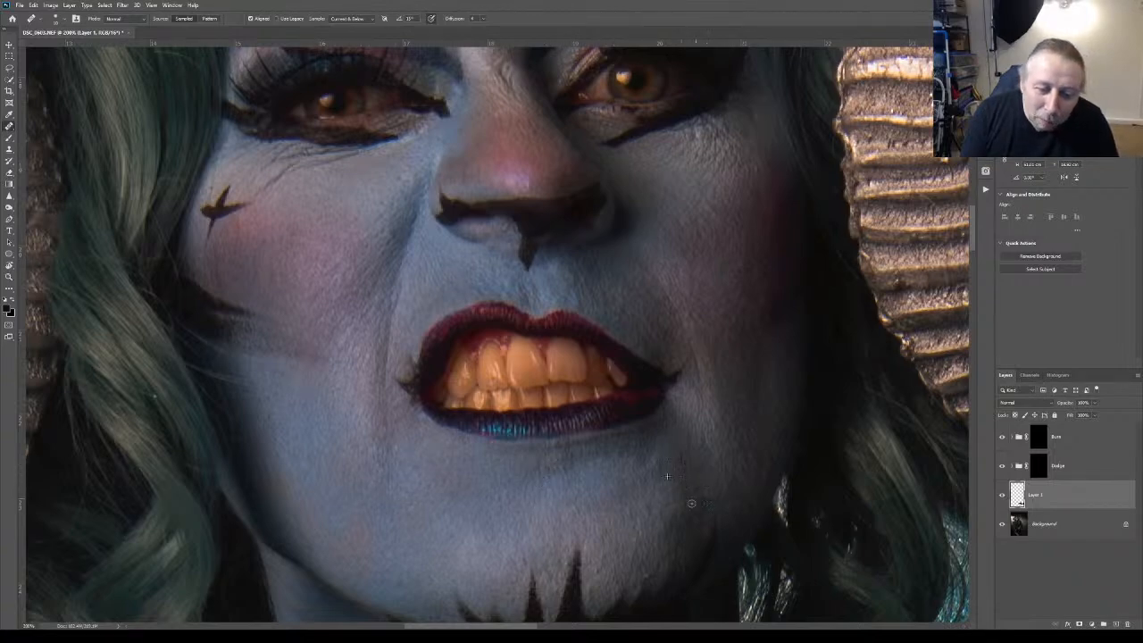
left_click_drag(683, 468, 682, 457)
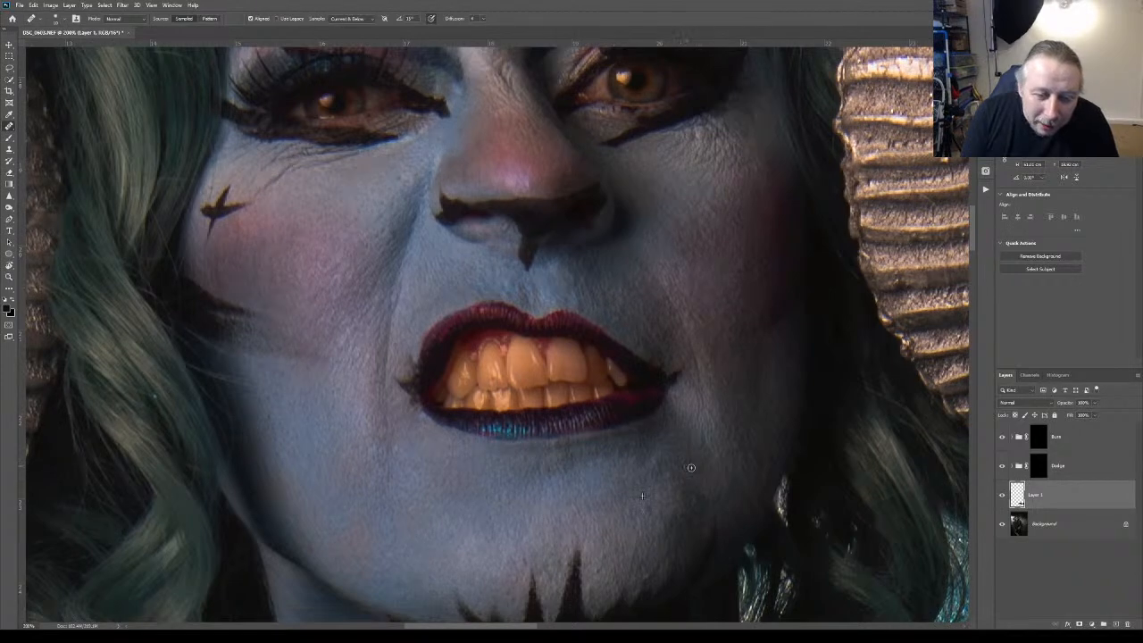
left_click(700, 436, "alt")
left_click_drag(690, 457, 681, 453)
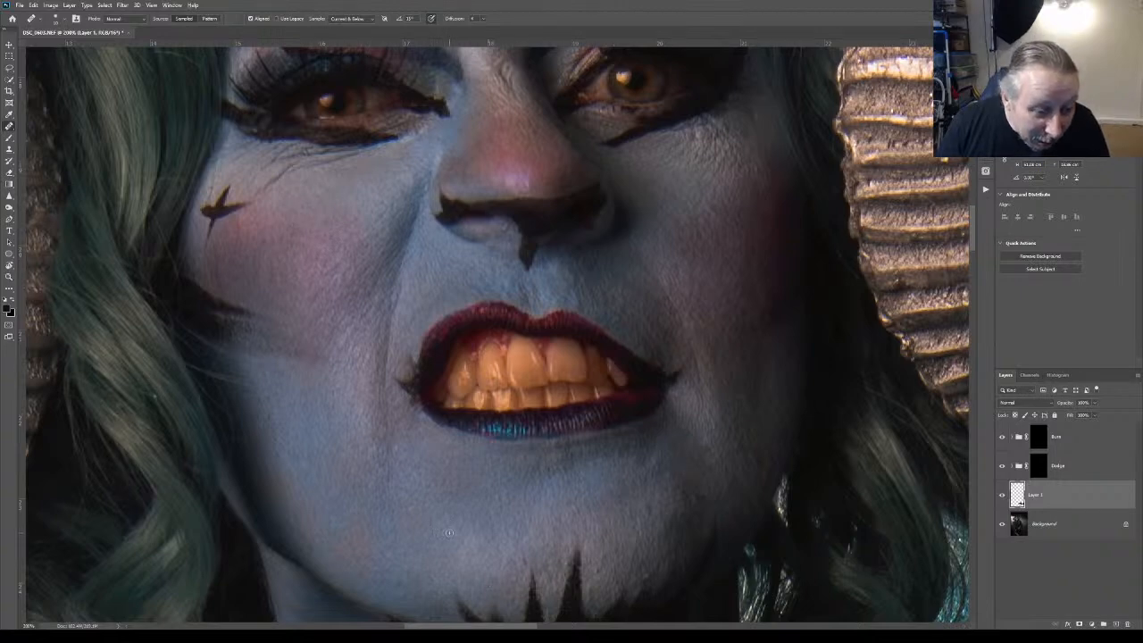
Heal the marks on the chin just beside the painted black spikes
left_click(517, 570)
left_click(515, 562)
left_click(516, 577)
left_click(506, 585)
left_click(495, 591)
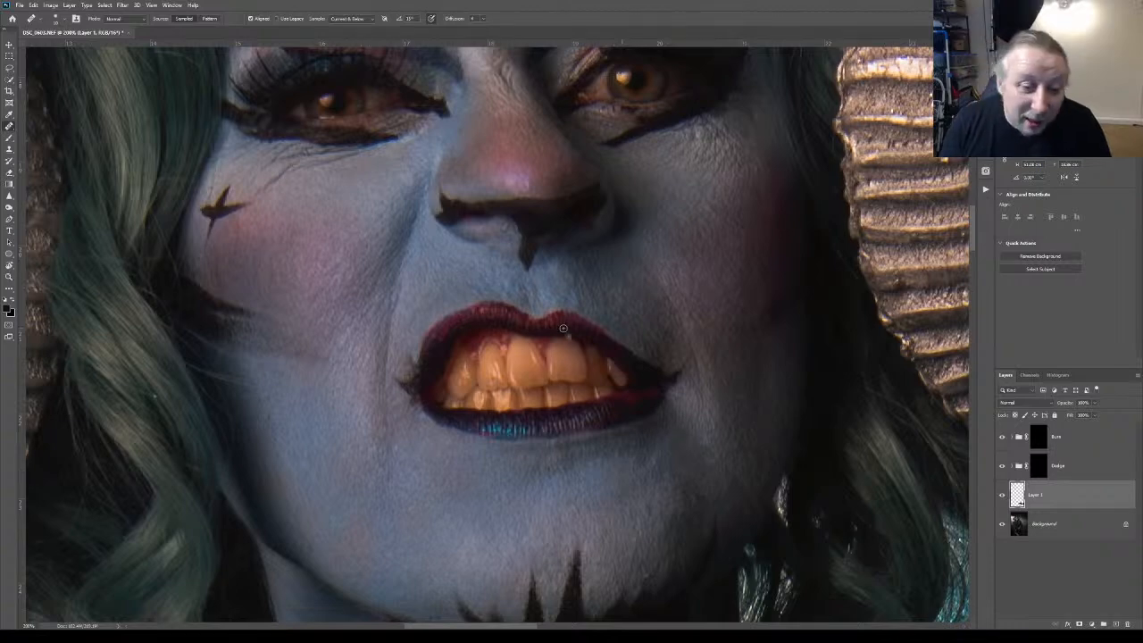
Smooth the uneven skin above the right corner of the mouth with repeated healing strokes
mouse_move(652, 347)
left_mouse_down()
mouse_move(659, 358)
mouse_move(673, 343)
left_mouse_up()
left_click(650, 329, "alt")
left_click(654, 340, "alt")
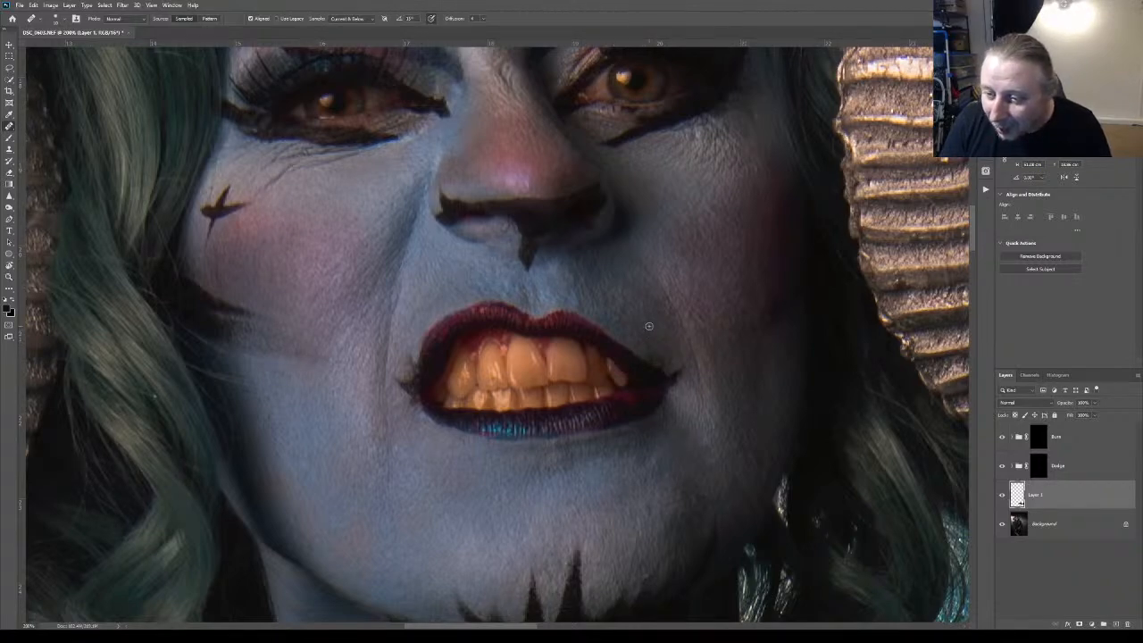
left_click(653, 337, "alt")
left_click(658, 341, "alt")
mouse_move(666, 347)
left_mouse_down()
mouse_move(665, 363)
mouse_move(645, 318)
left_mouse_up()
left_click(671, 350, "alt")
left_click(667, 349, "alt")
left_click(674, 341, "alt")
left_click(652, 303, "alt")
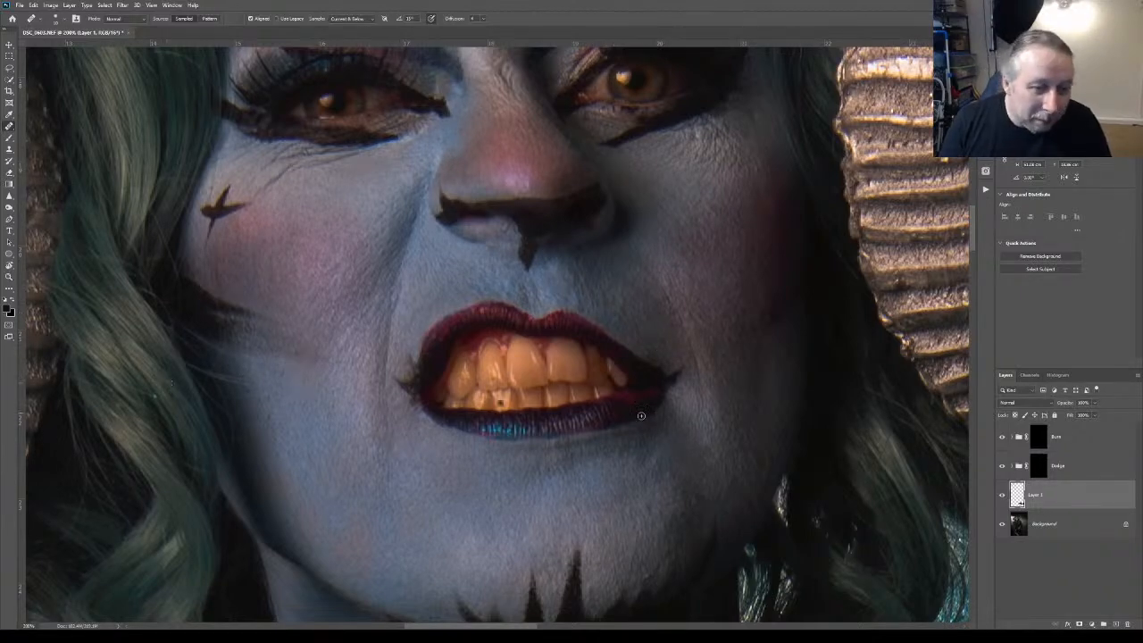
Bring the eyes and forehead into view, target the Dodge group's mask and prepare the Brush with lower opacity and flow
scroll(964, 239, "up", 5)
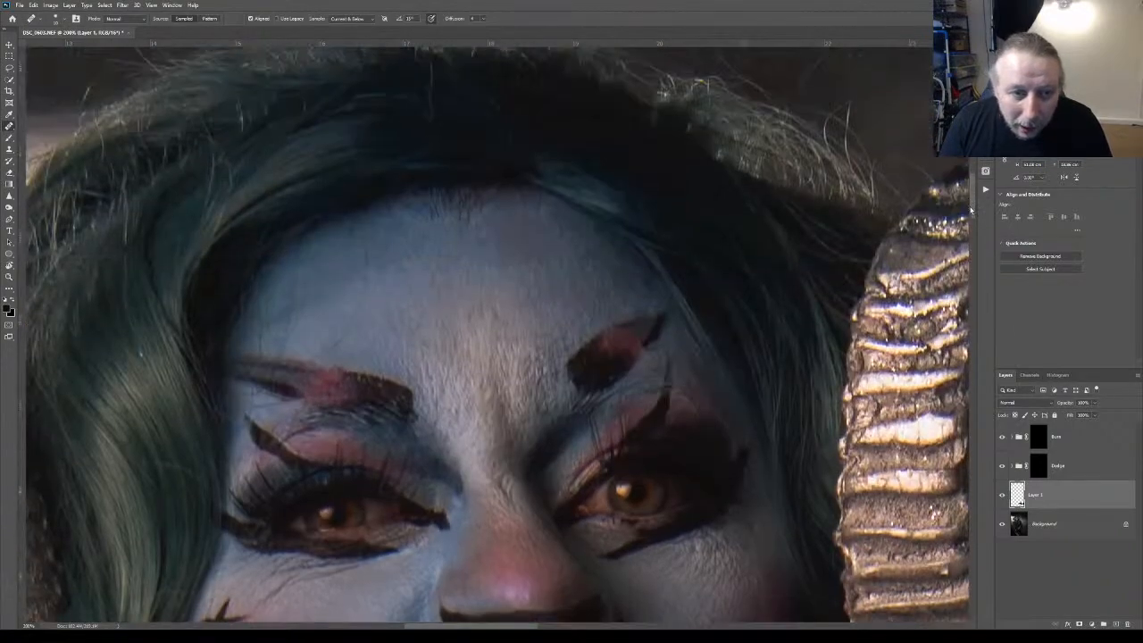
scroll(966, 215, "down", 15)
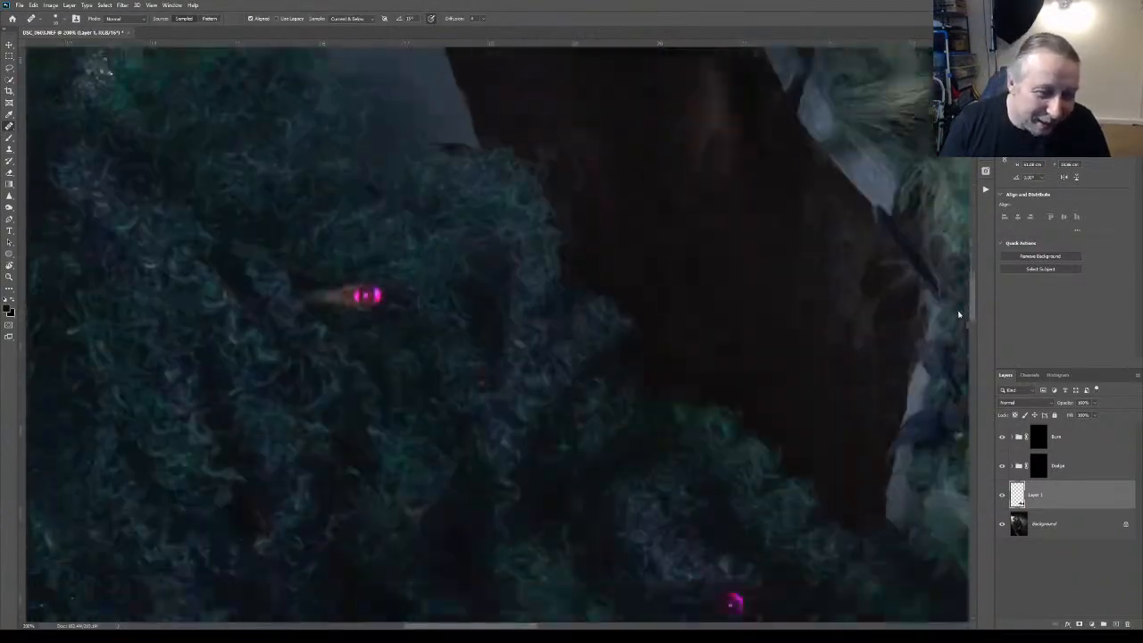
left_click_drag(959, 315, 936, 228)
scroll(936, 224, "up", 5)
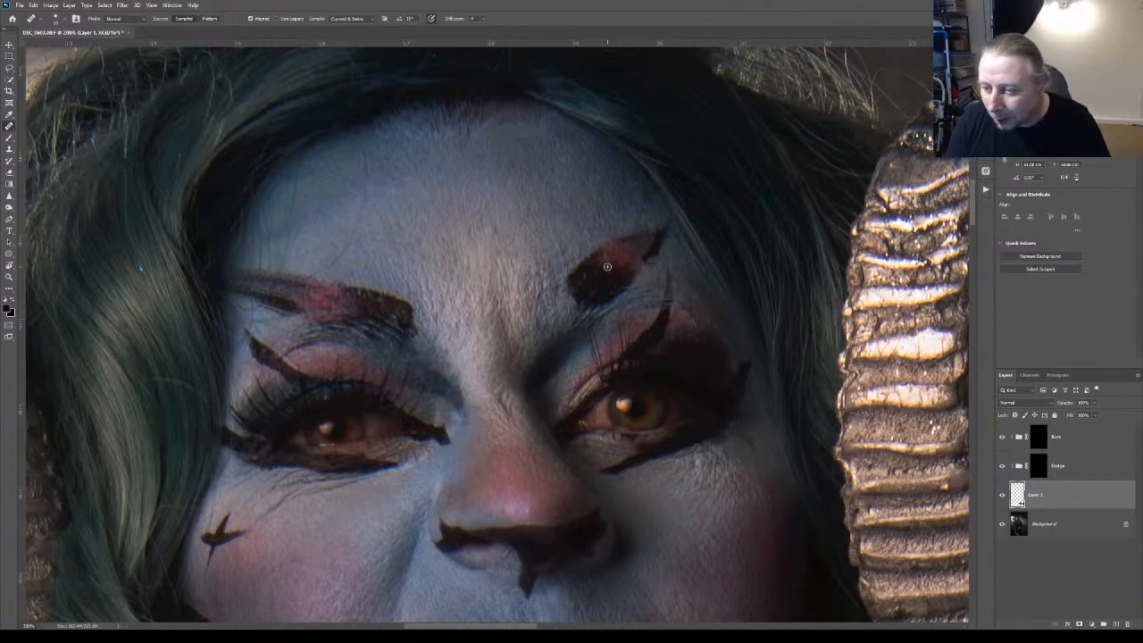
left_click(1047, 465)
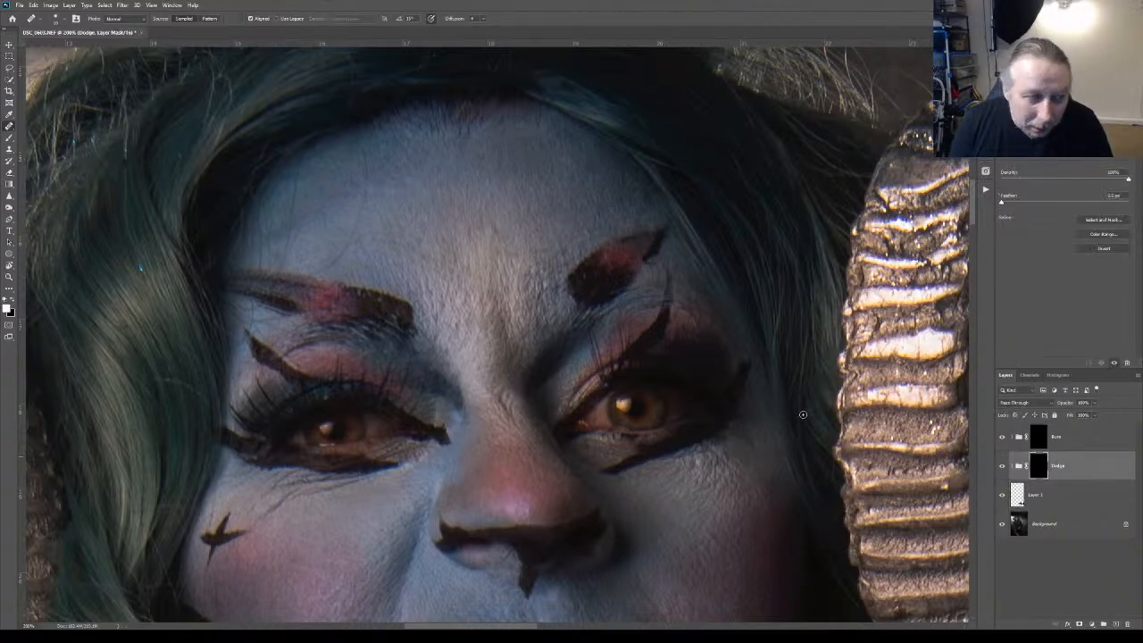
left_click(10, 137)
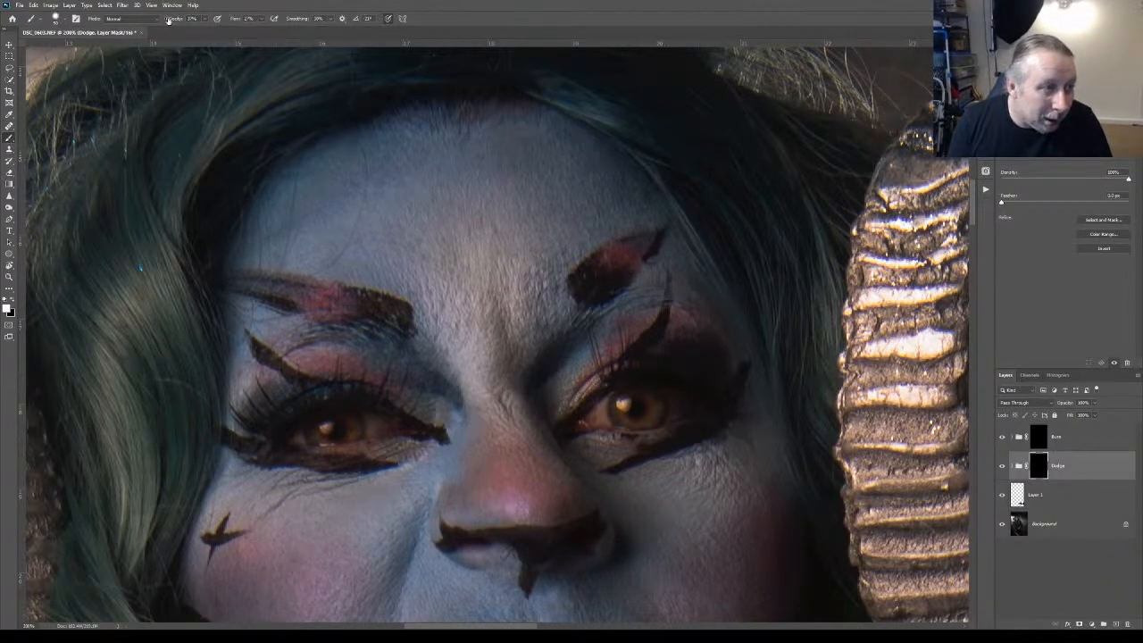
left_click_drag(175, 21, 166, 21)
left_click_drag(238, 19, 227, 20)
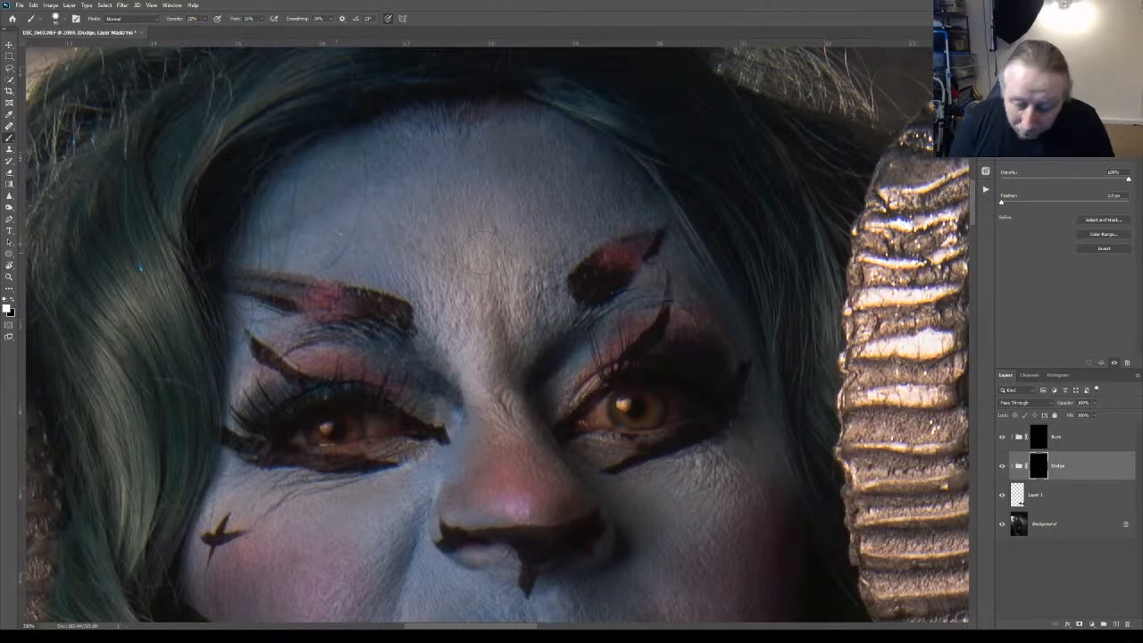
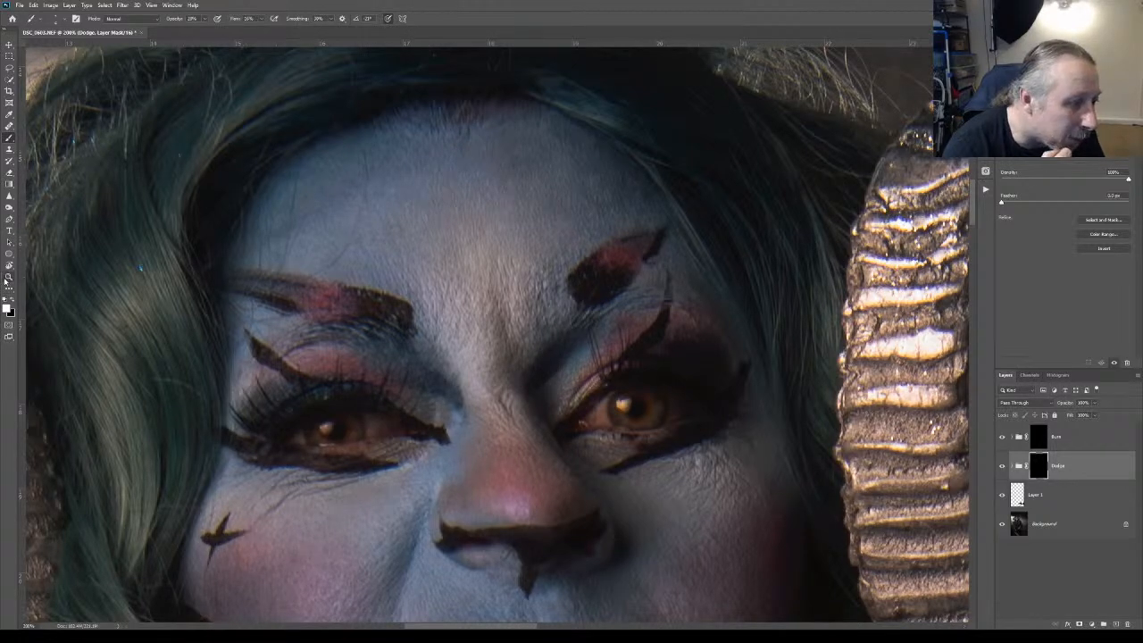
Review the whole portrait, return to a close-up of the forehead and eyes, and ready the Brush for the Dodge mask
left_click(8, 277)
key("ctrl+0")
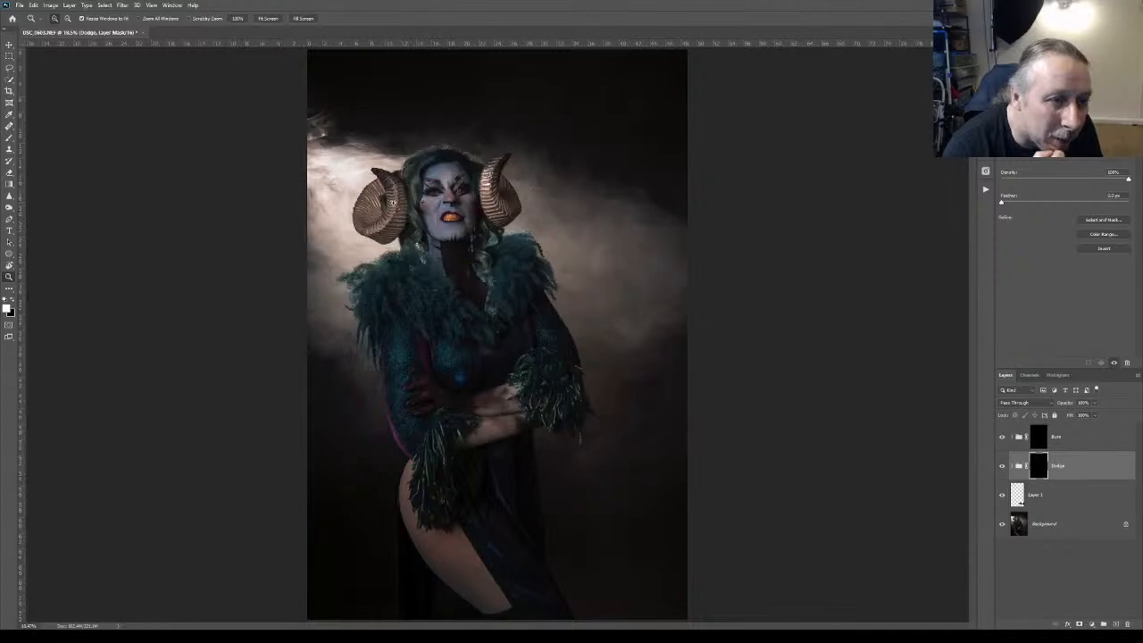
left_click(430, 171)
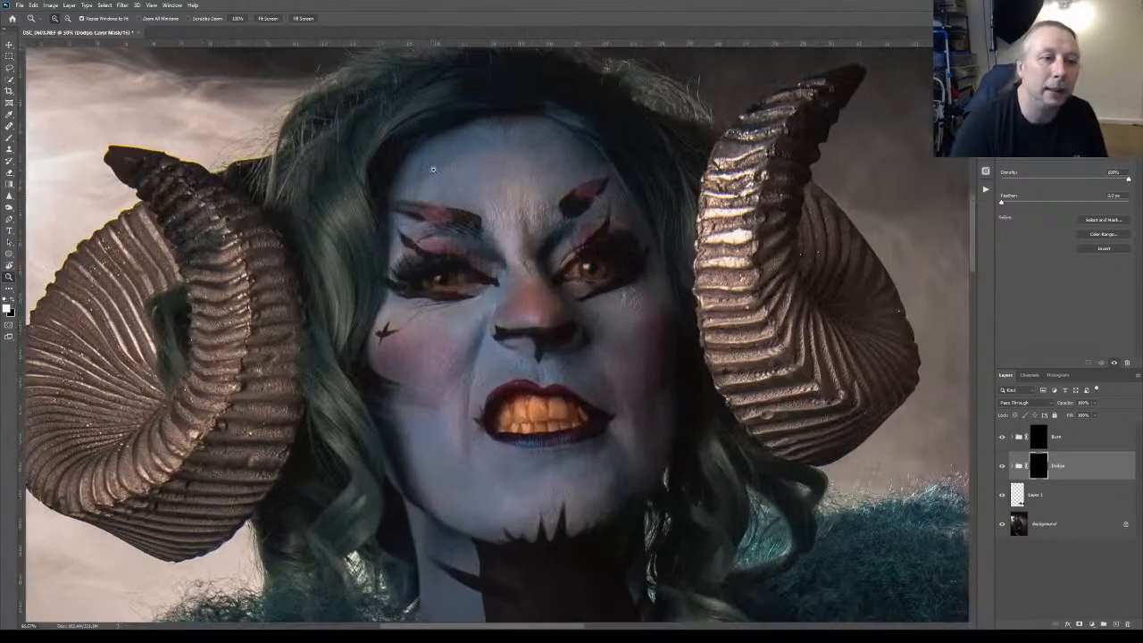
left_click(503, 177)
left_click(544, 127)
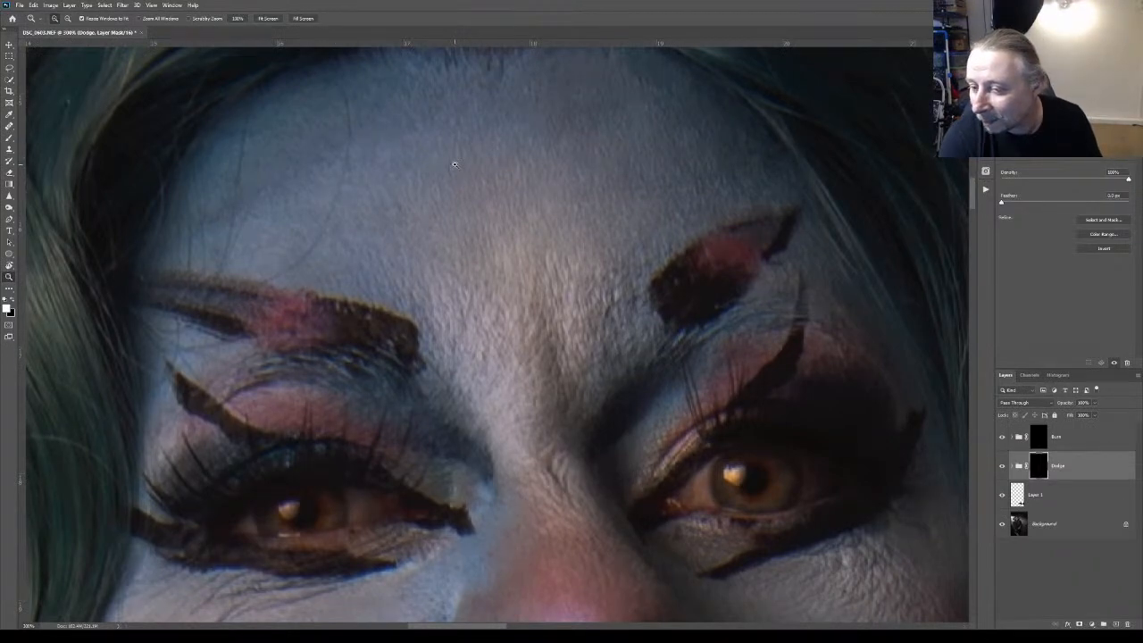
left_click(9, 136)
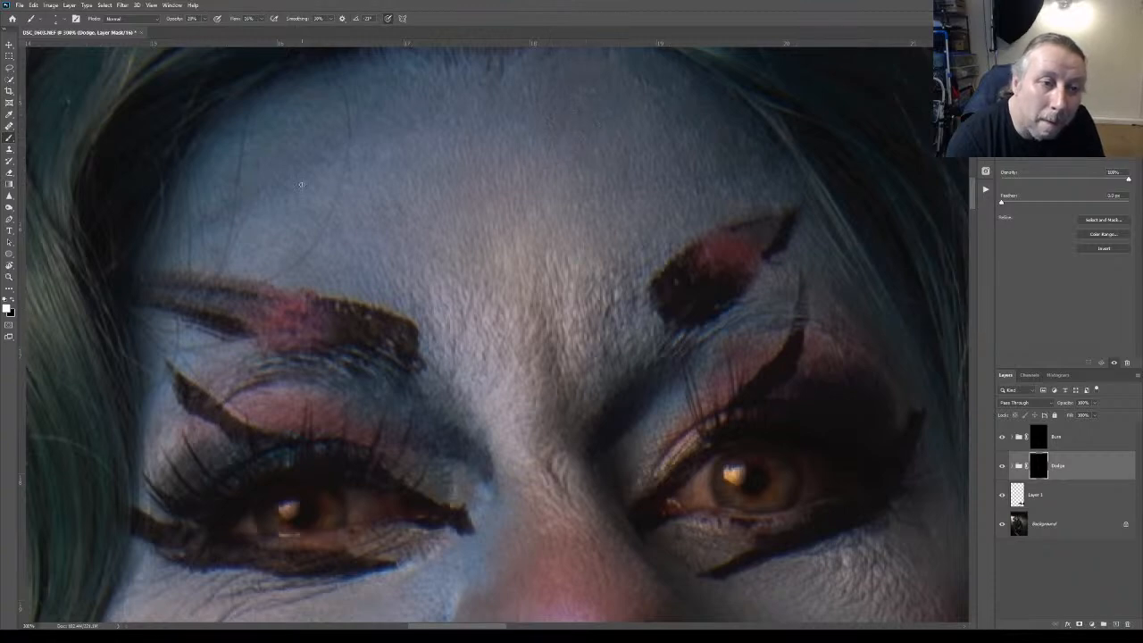
Check the full figure again for uneven forehead tones, return to the brow area, and reselect the Brush
key("z")
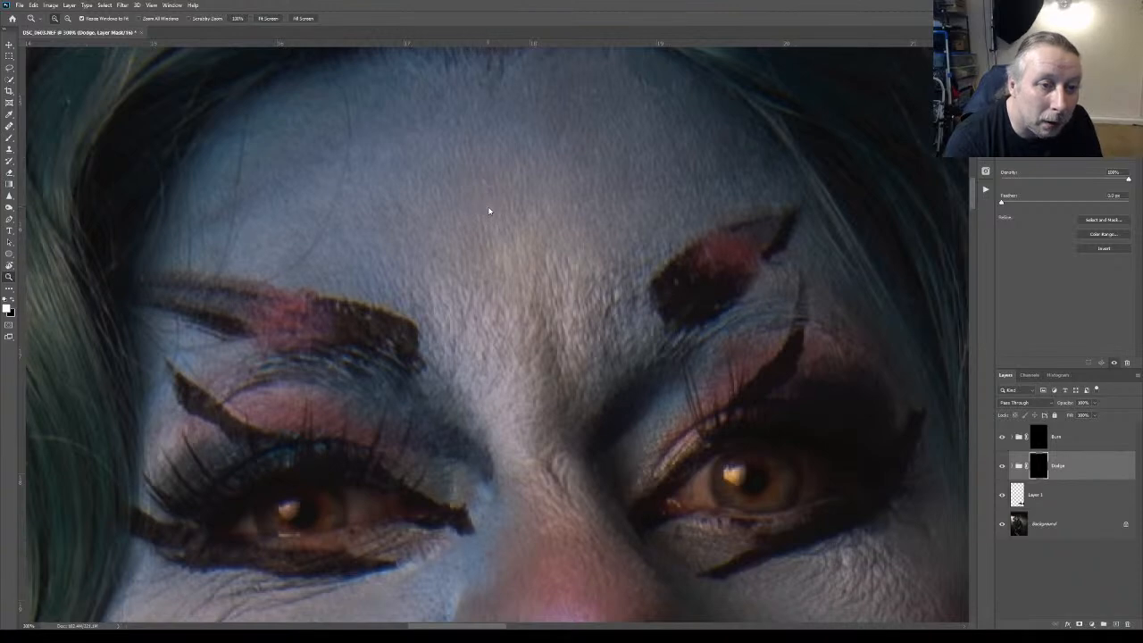
key("ctrl+0")
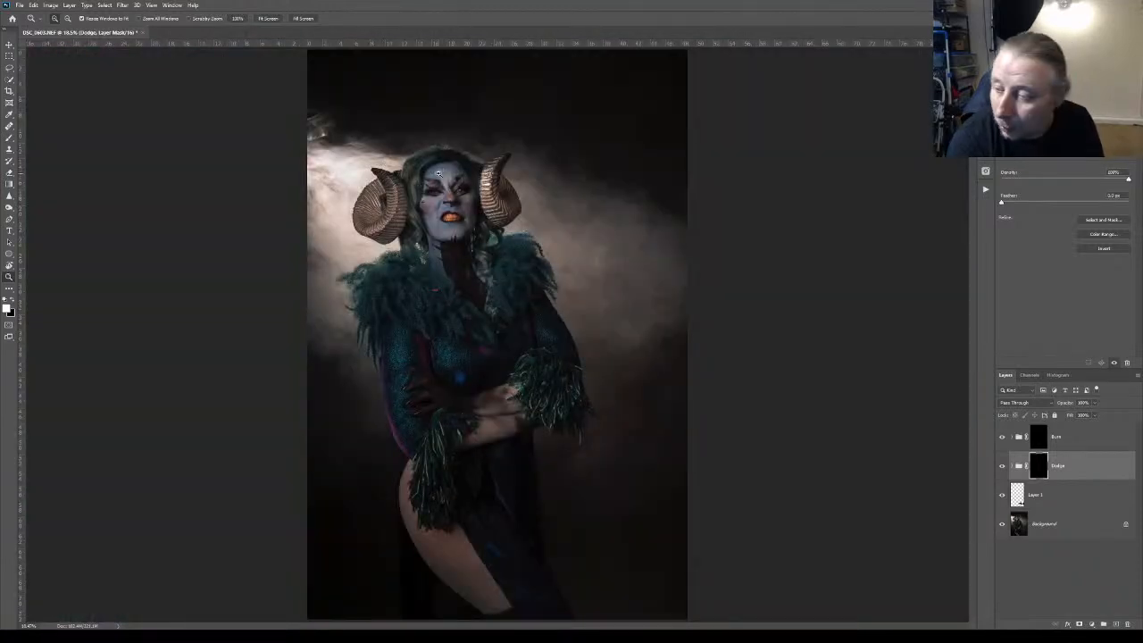
left_click(438, 174)
left_click_drag(437, 175, 520, 142)
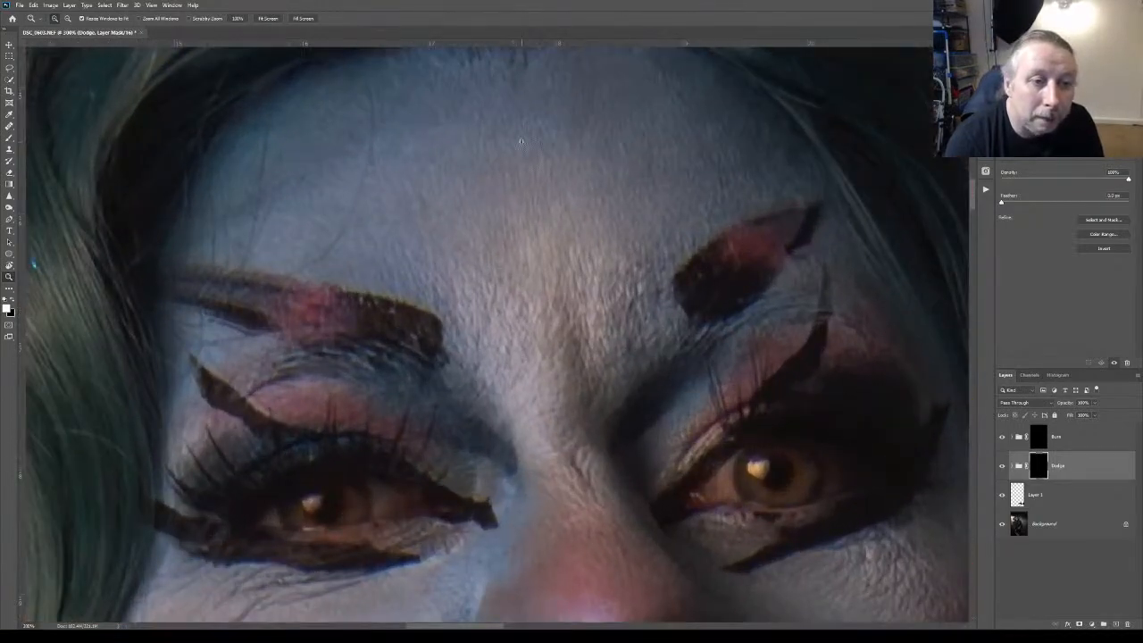
left_click(10, 138)
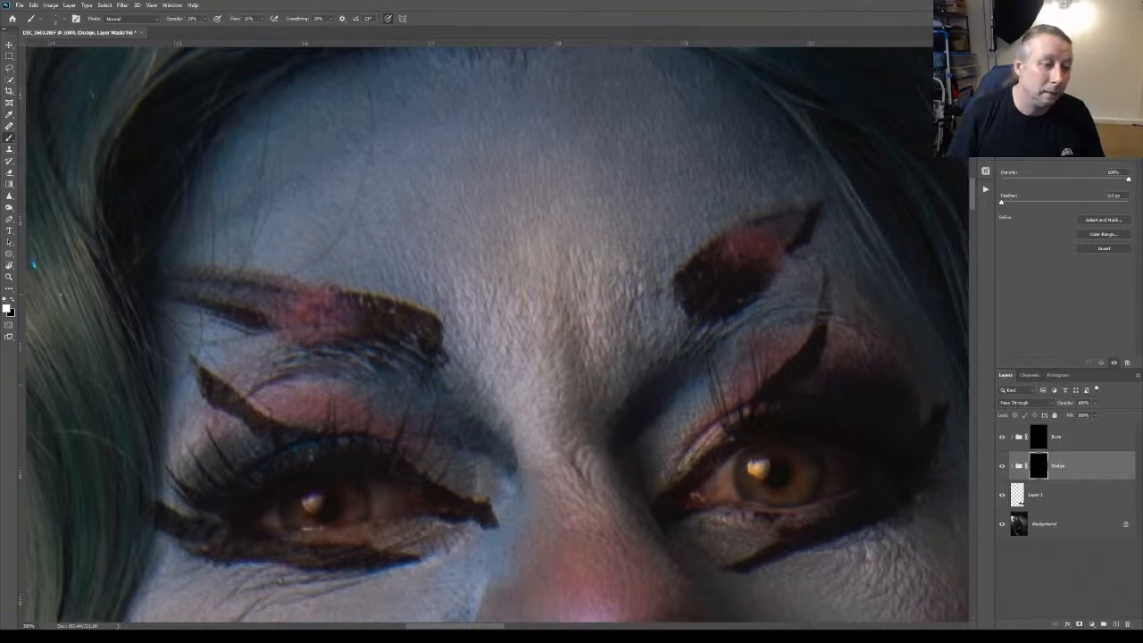
Compare the forehead and eyes with the Dodge group hidden and shown, and inspect the skin up to the hairline
left_click(1002, 465)
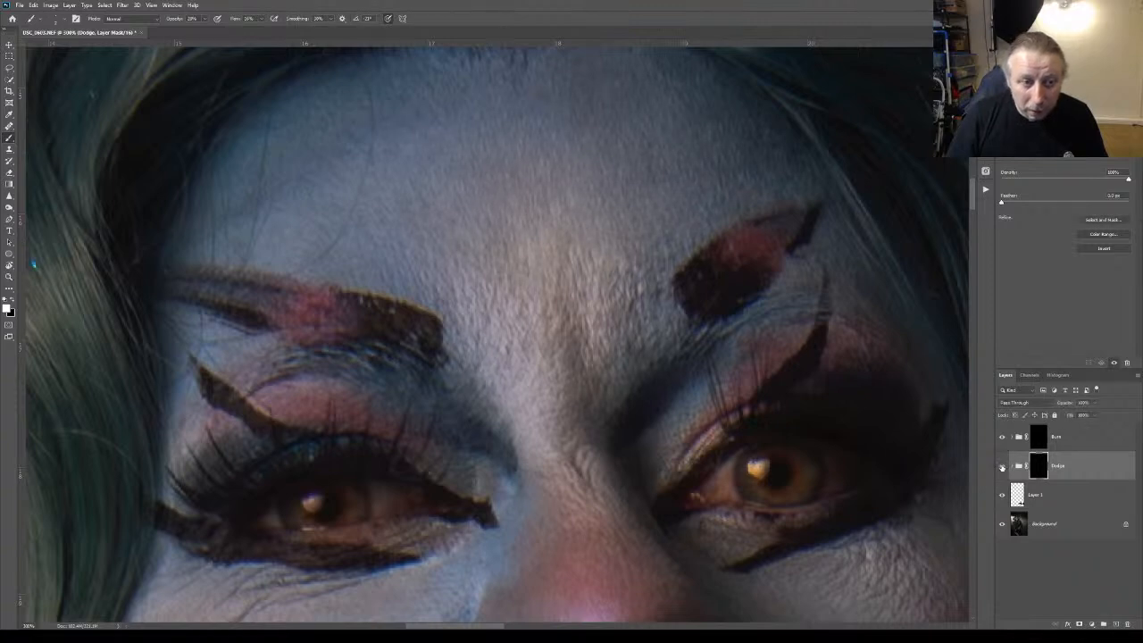
left_click(1001, 465)
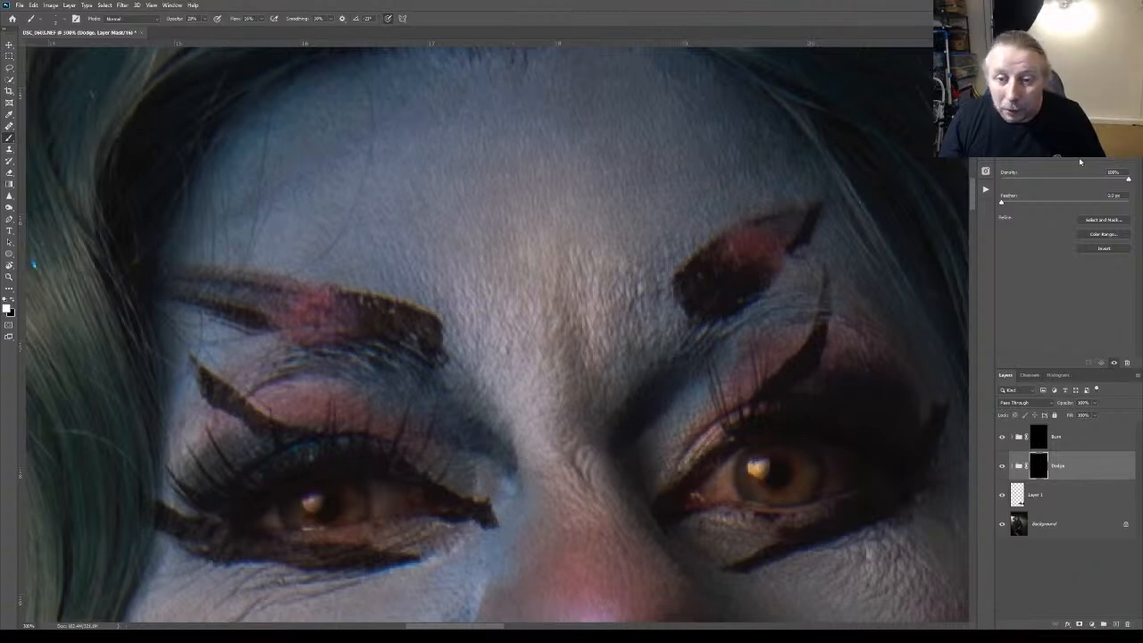
left_click_drag(971, 196, 969, 173)
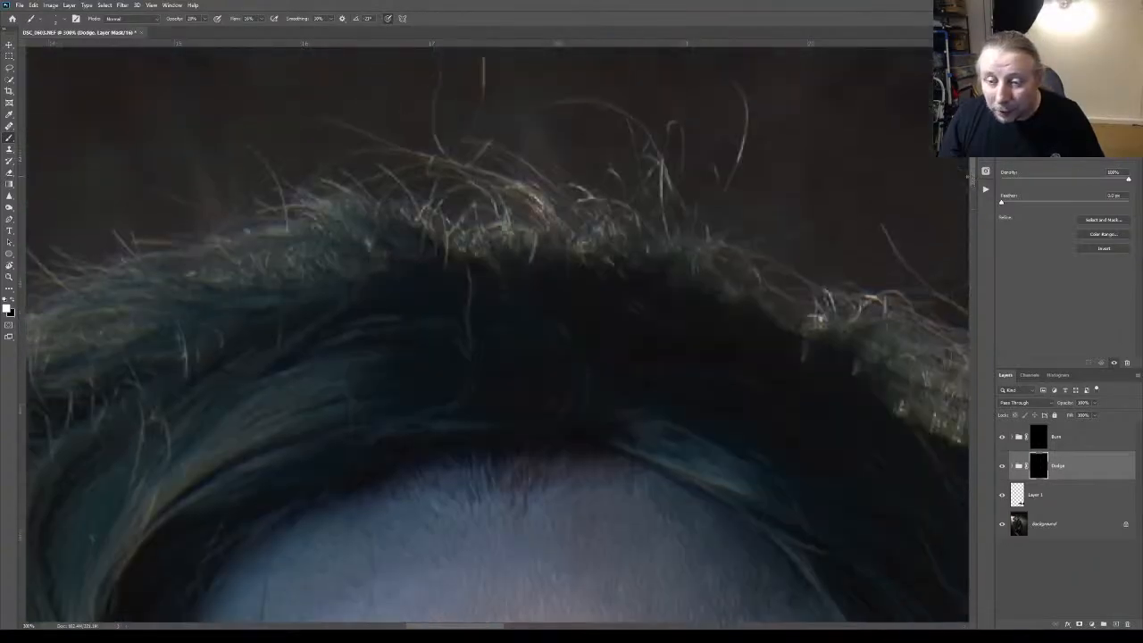
scroll(975, 183, "down", 3)
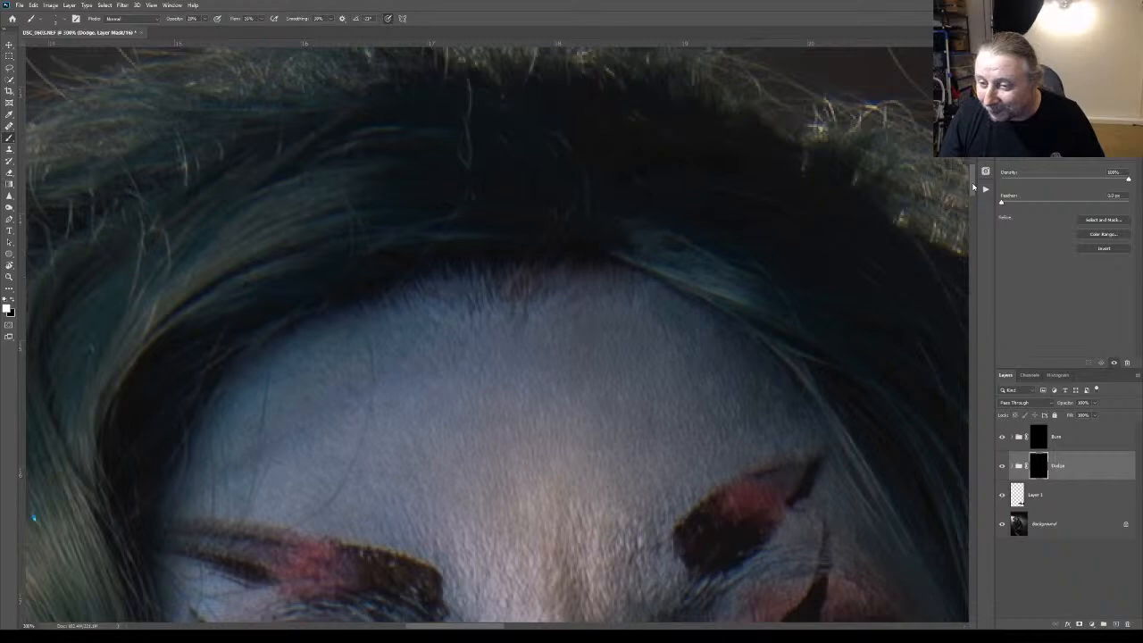
scroll(973, 188, "down", 4)
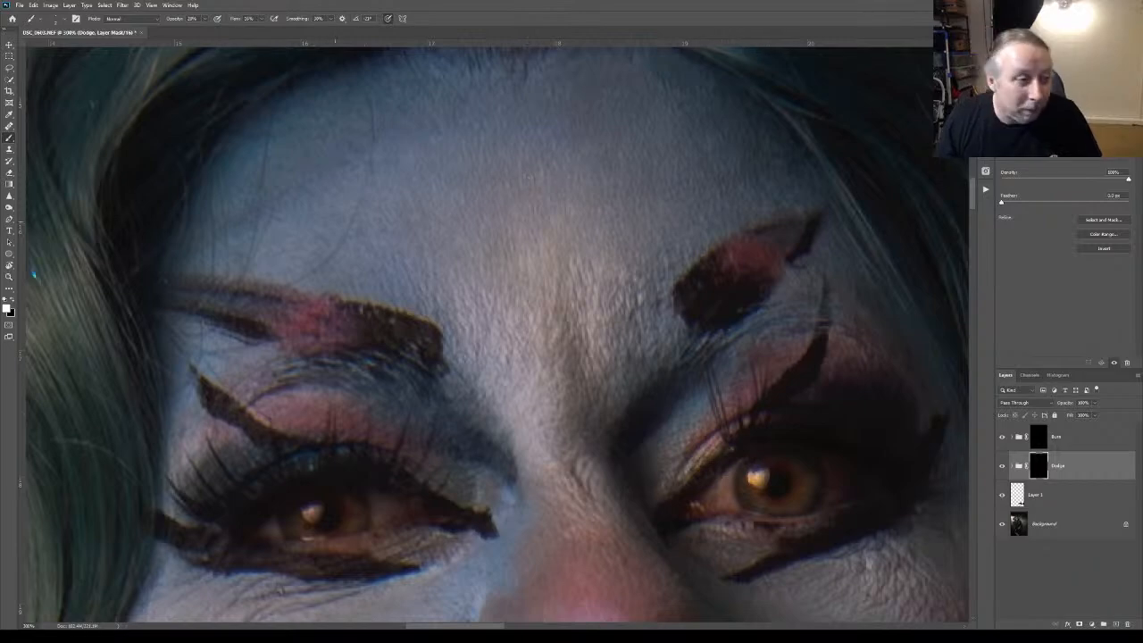
Evaluate the dodging at full-image size, return to the eyes and forehead, and switch back to the Brush
key("z")
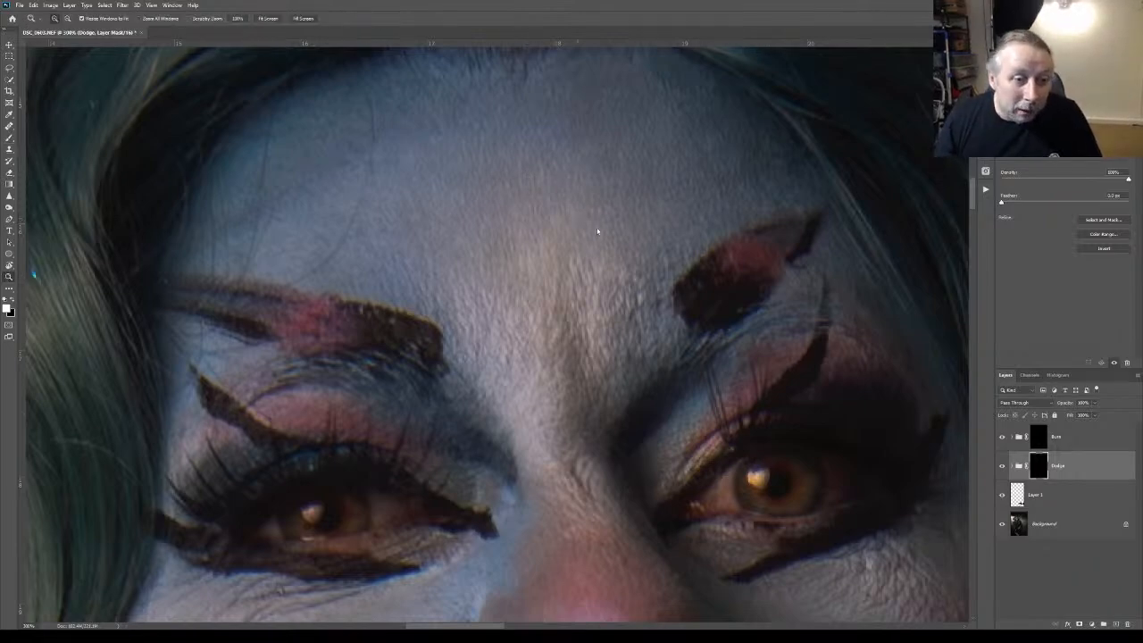
key("ctrl+0")
left_click_drag(439, 171, 521, 194)
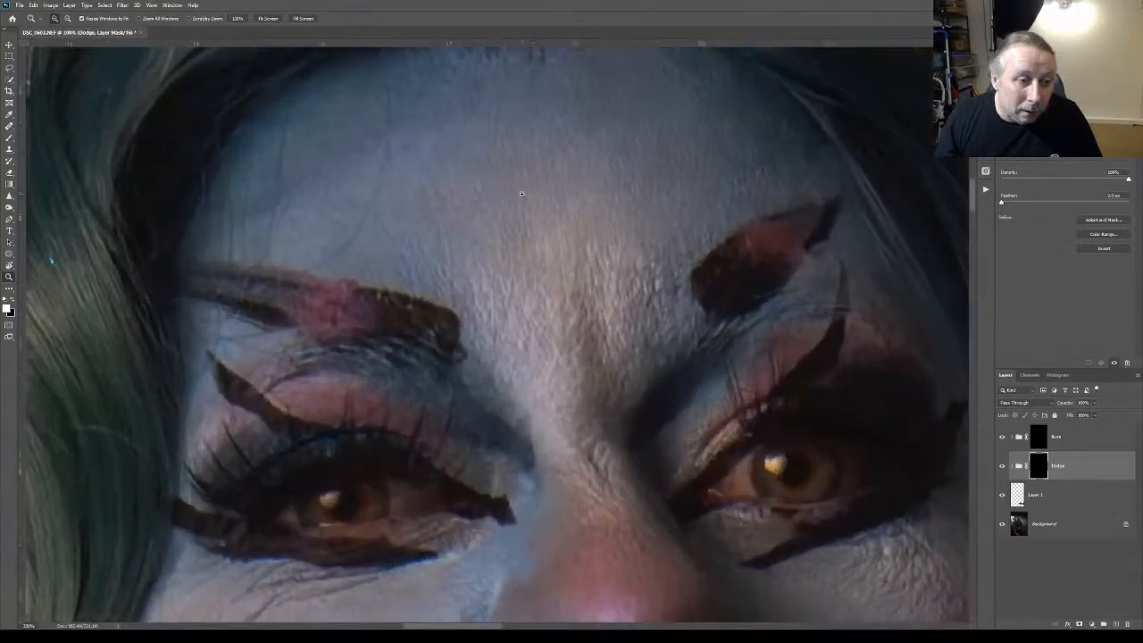
key("b")
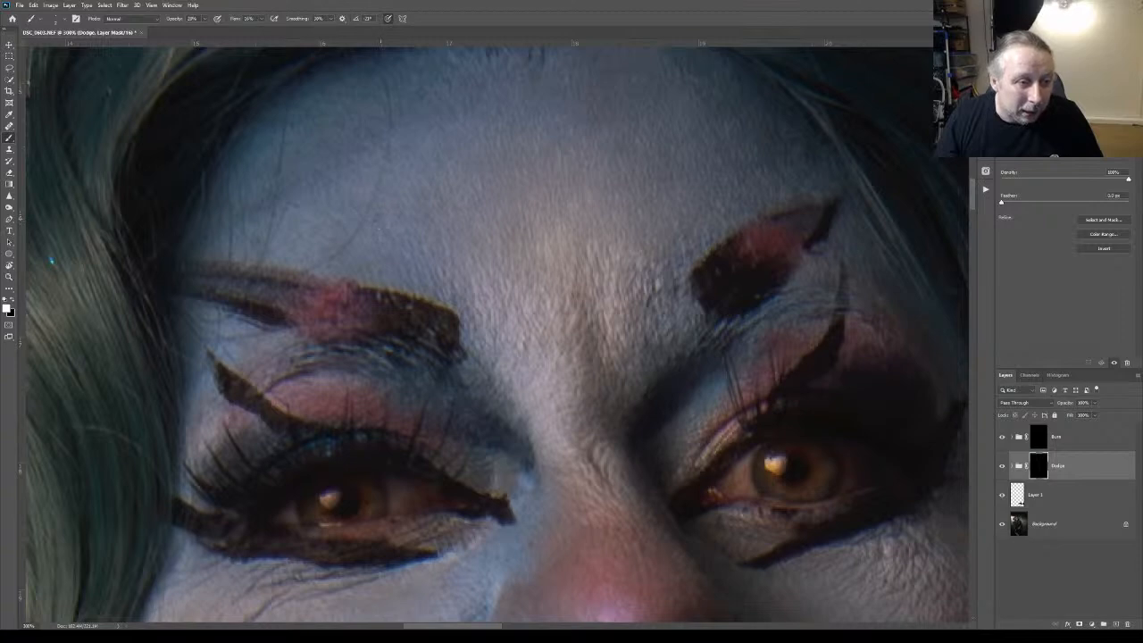
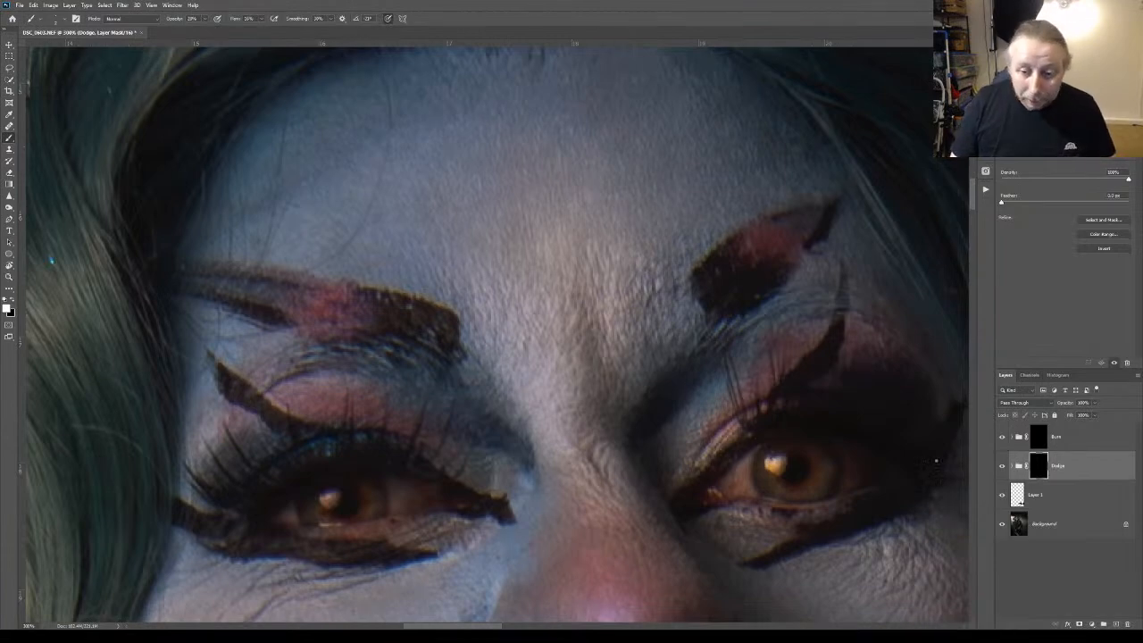
Compare the forehead with the Dodge group hidden and shown, check the whole portrait, and return to the brows with the Brush
left_click(1001, 465)
left_click(1002, 466)
left_click(9, 277)
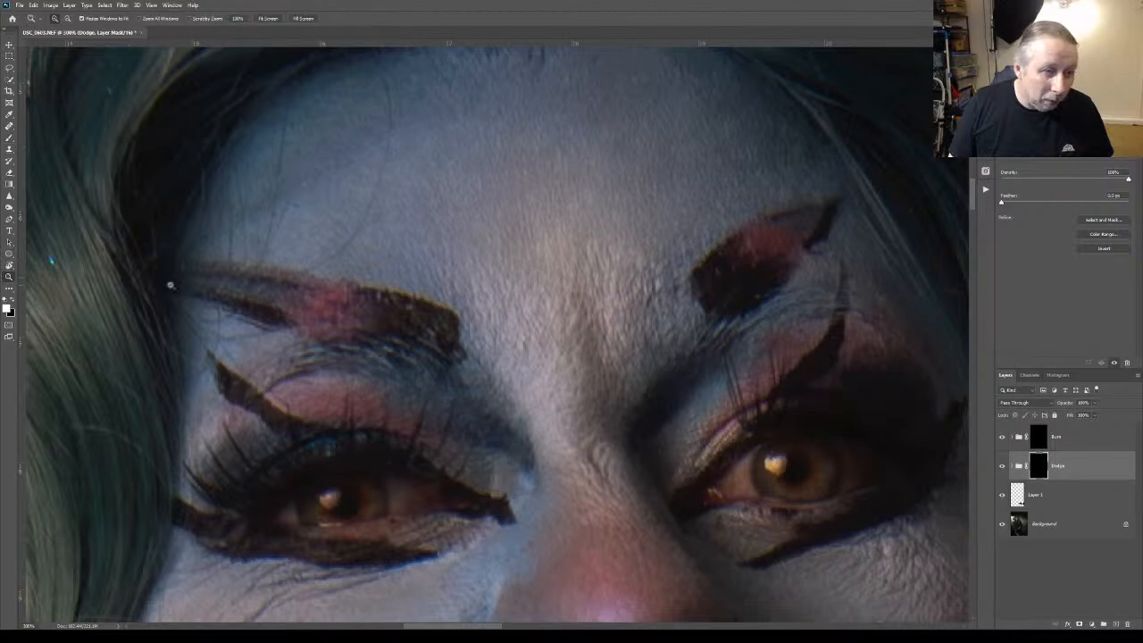
key("ctrl+0")
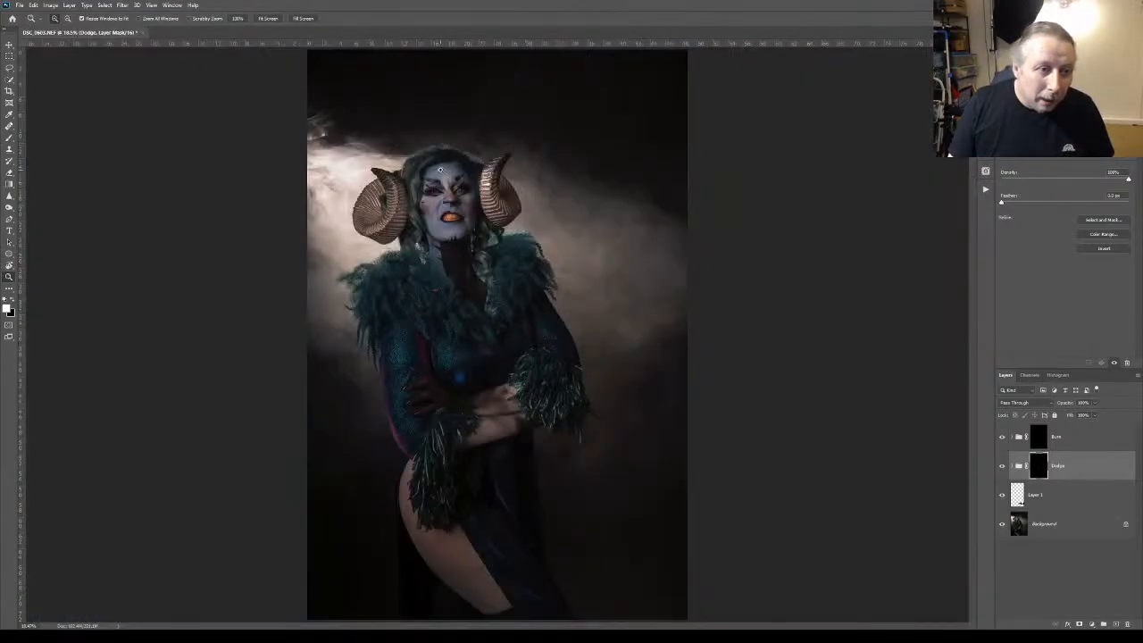
left_click_drag(439, 170, 439, 170)
left_click(498, 309)
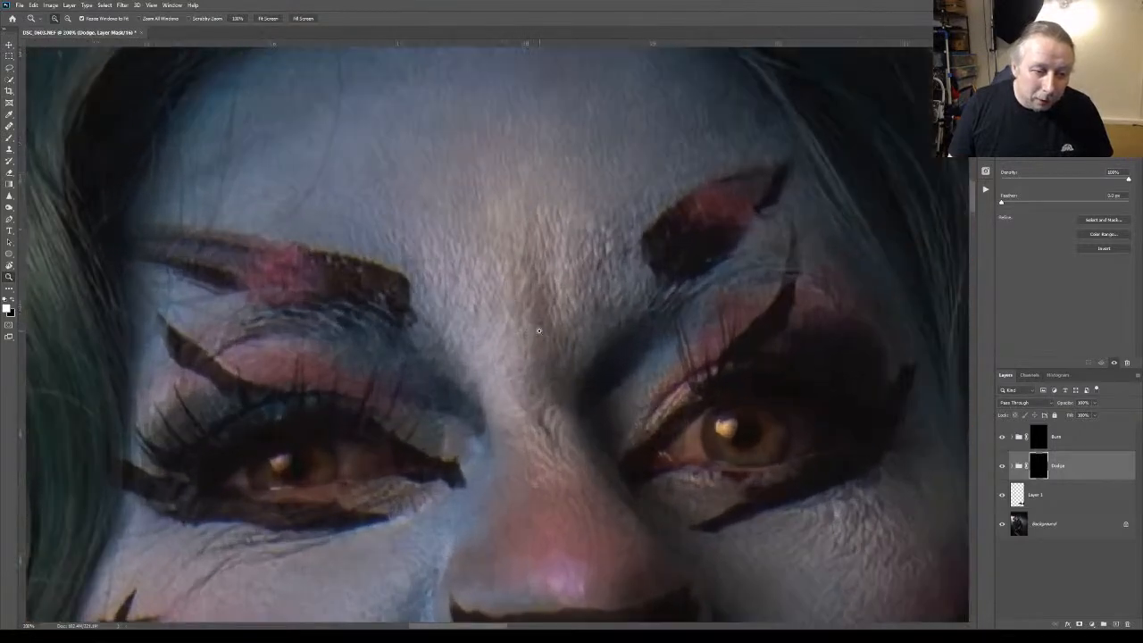
key("b")
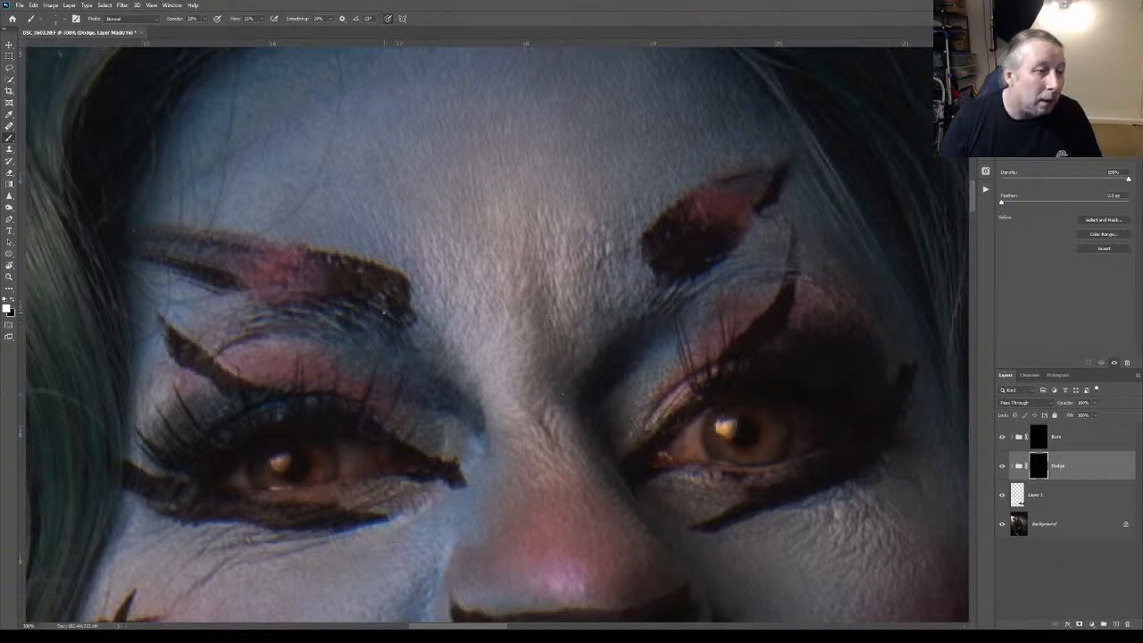
Review the full figure and the face from chin to forehead, zoom in on the eyes and nose, and reselect the Brush
left_click(9, 277)
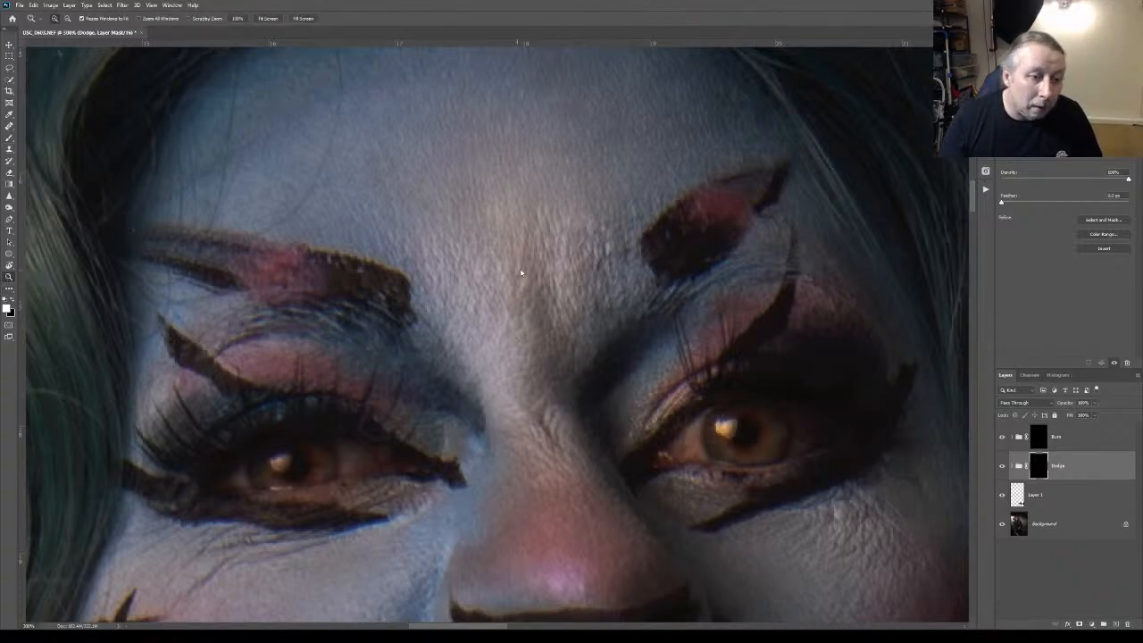
key("ctrl+0")
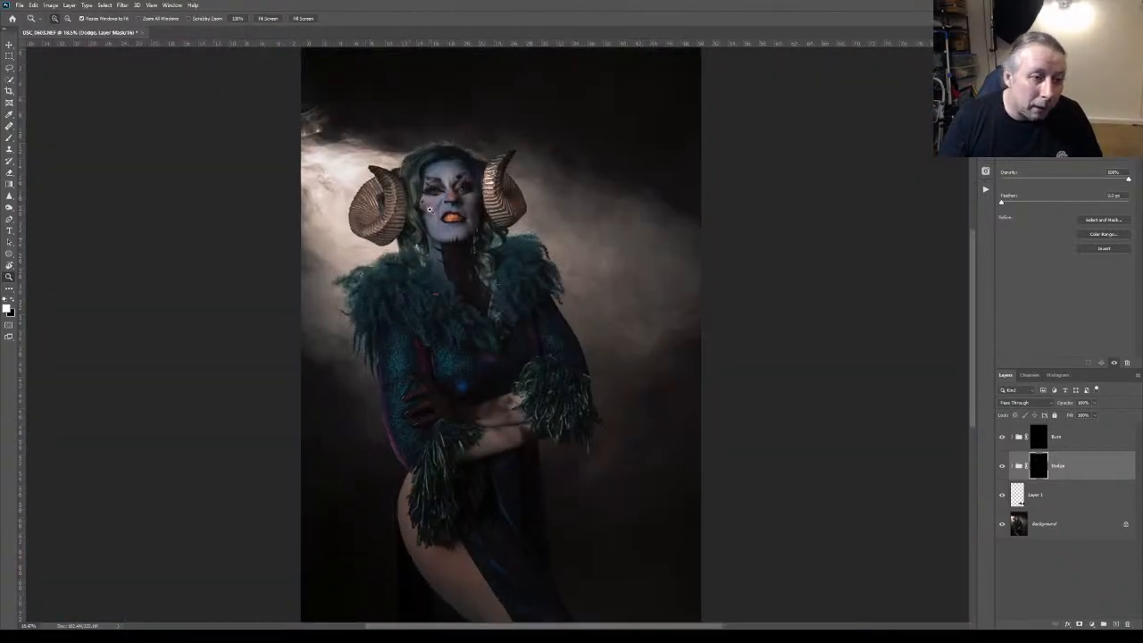
left_click(430, 210)
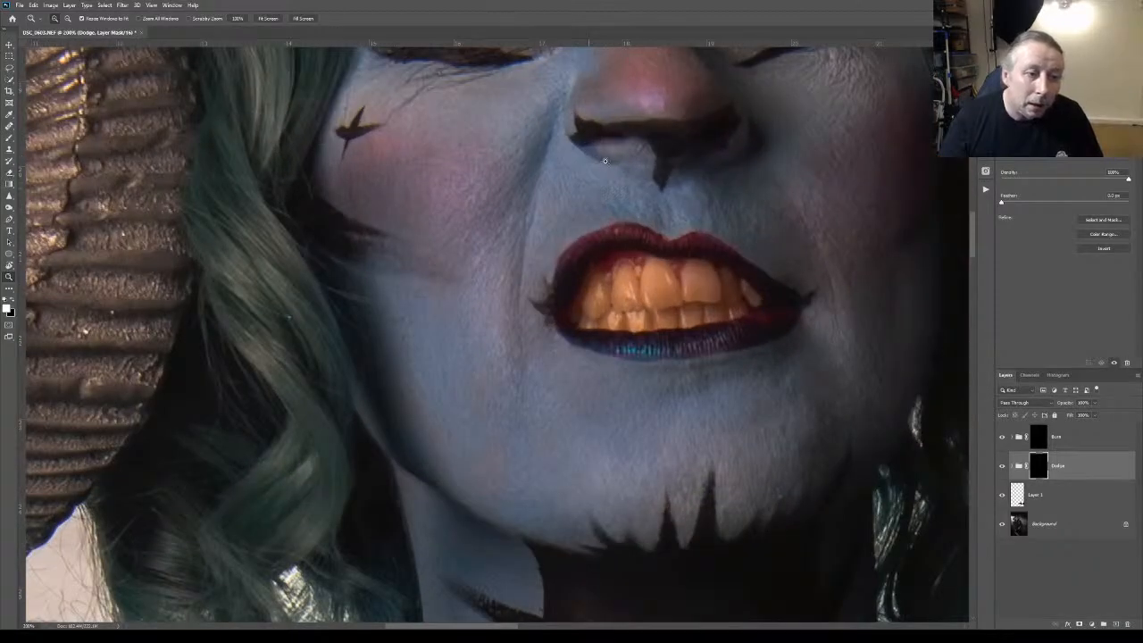
left_click_drag(972, 241, 973, 216)
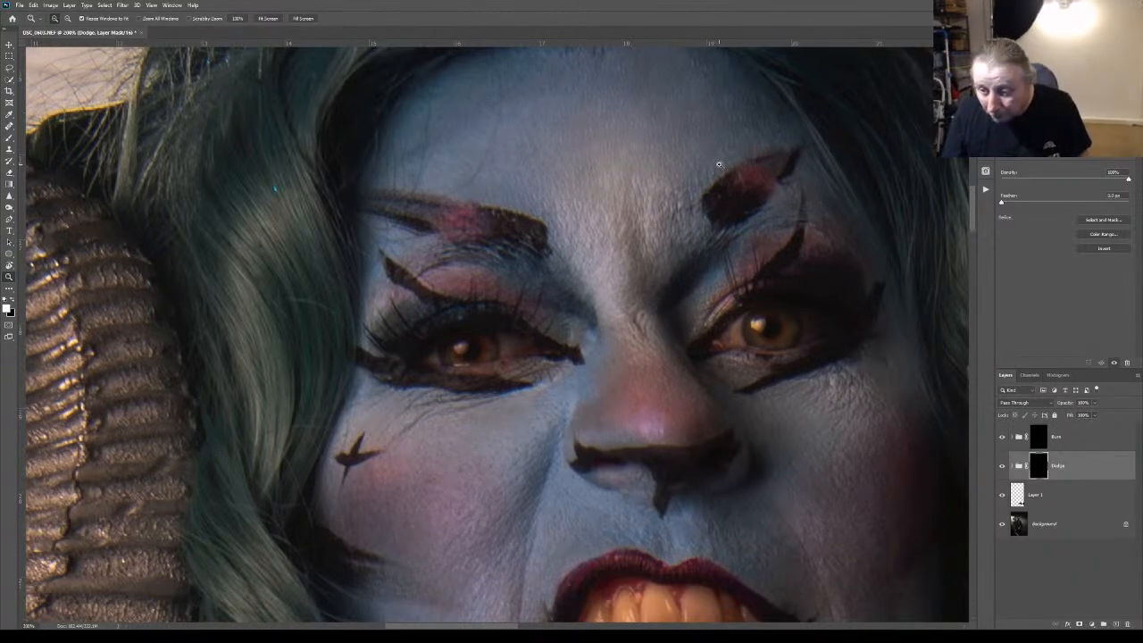
left_click(564, 238)
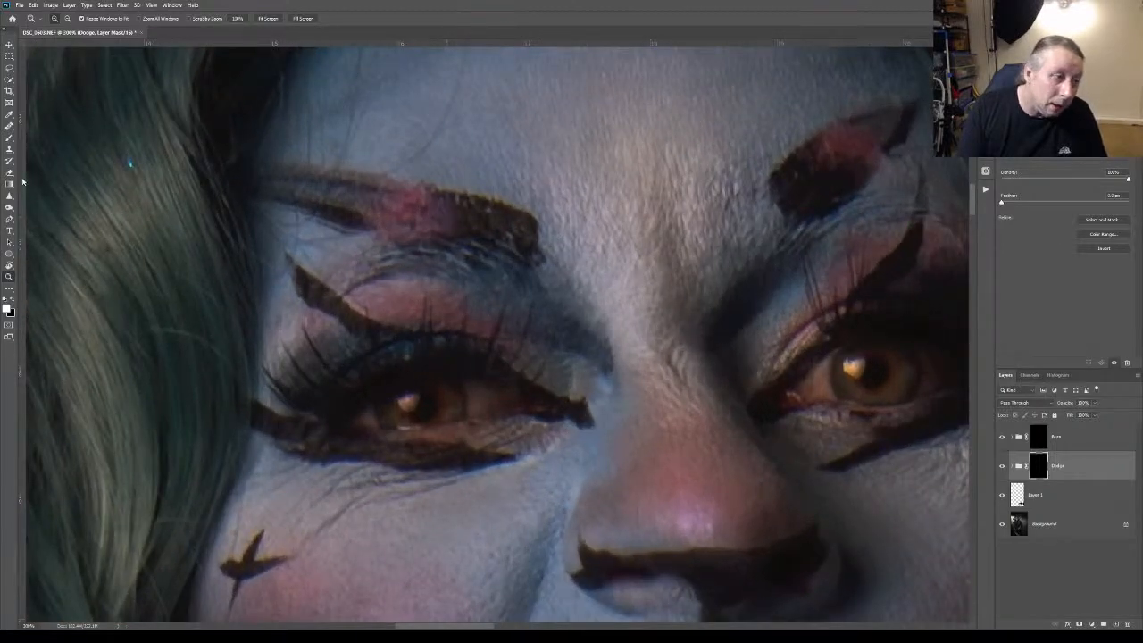
left_click(9, 137)
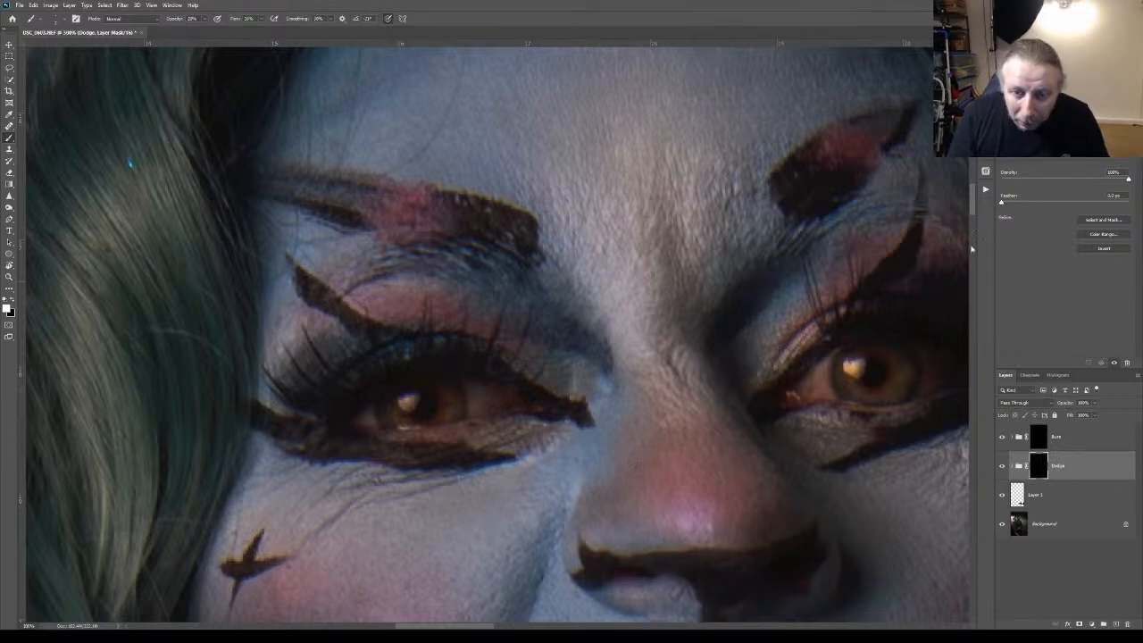
Inspect the cheek, mouth and chin skin up close, and evaluate the dodging on the whole portrait
left_click_drag(970, 201, 971, 224)
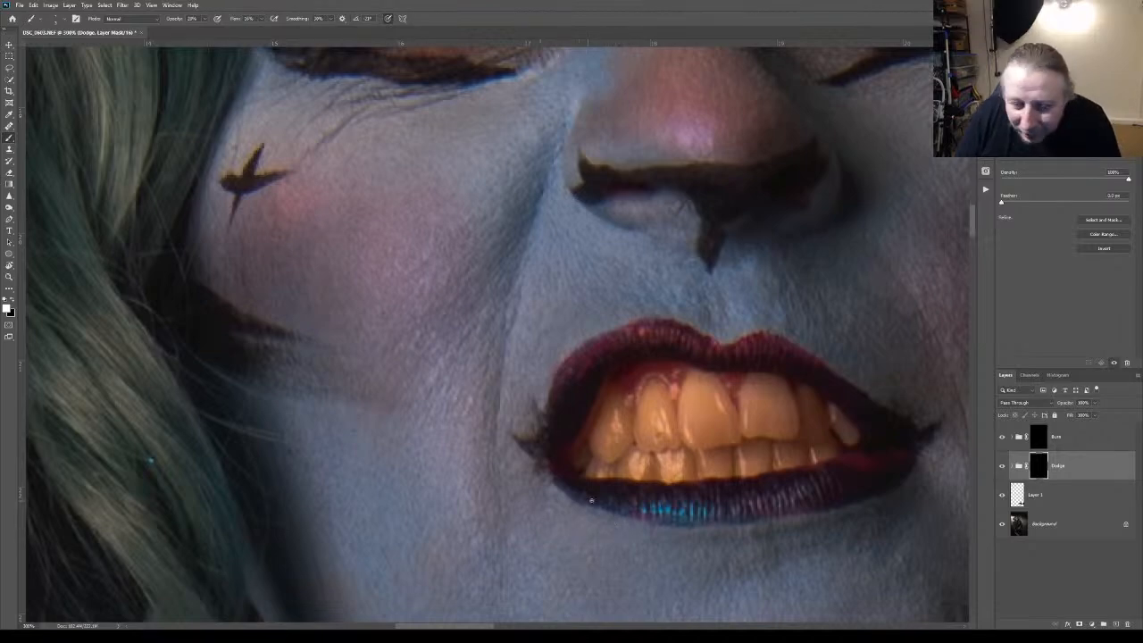
scroll(952, 338, "down", 5)
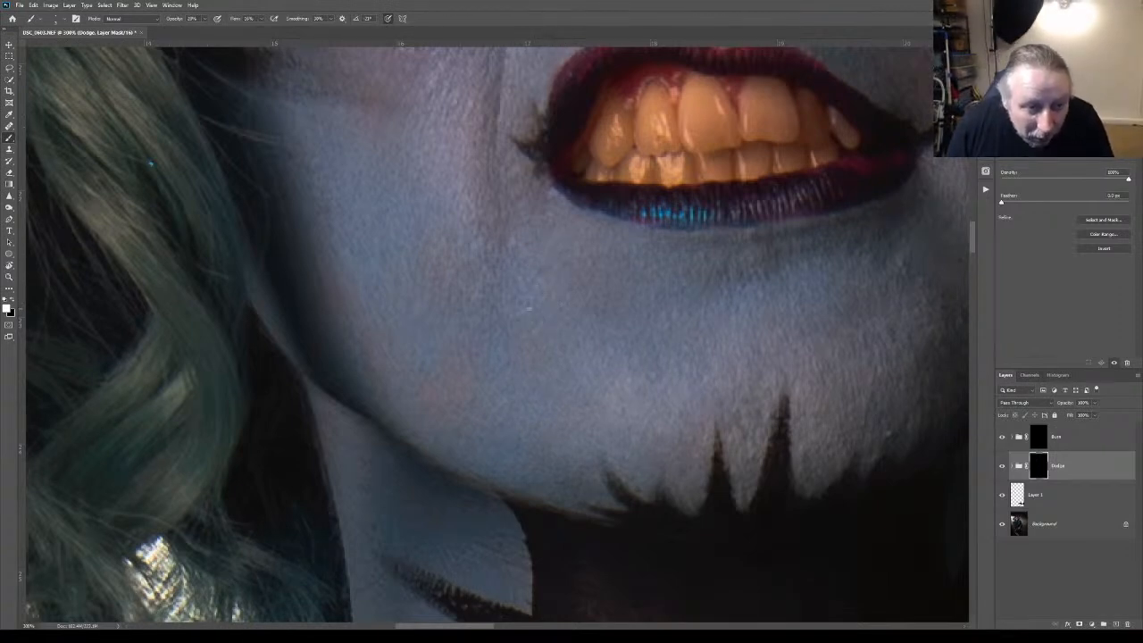
key("z")
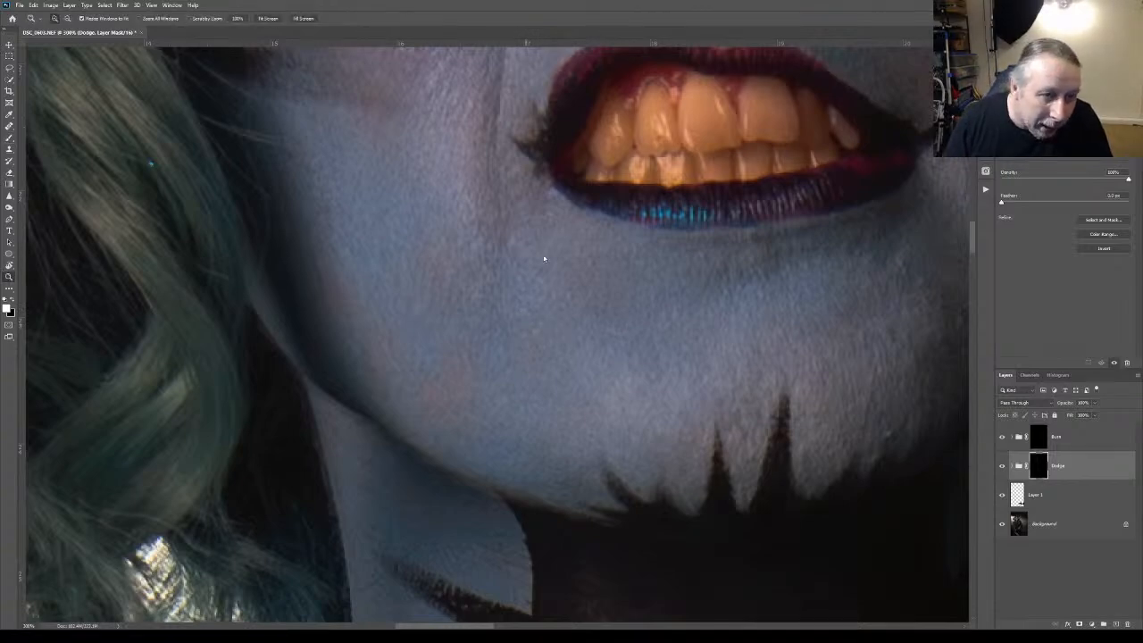
key("ctrl+0")
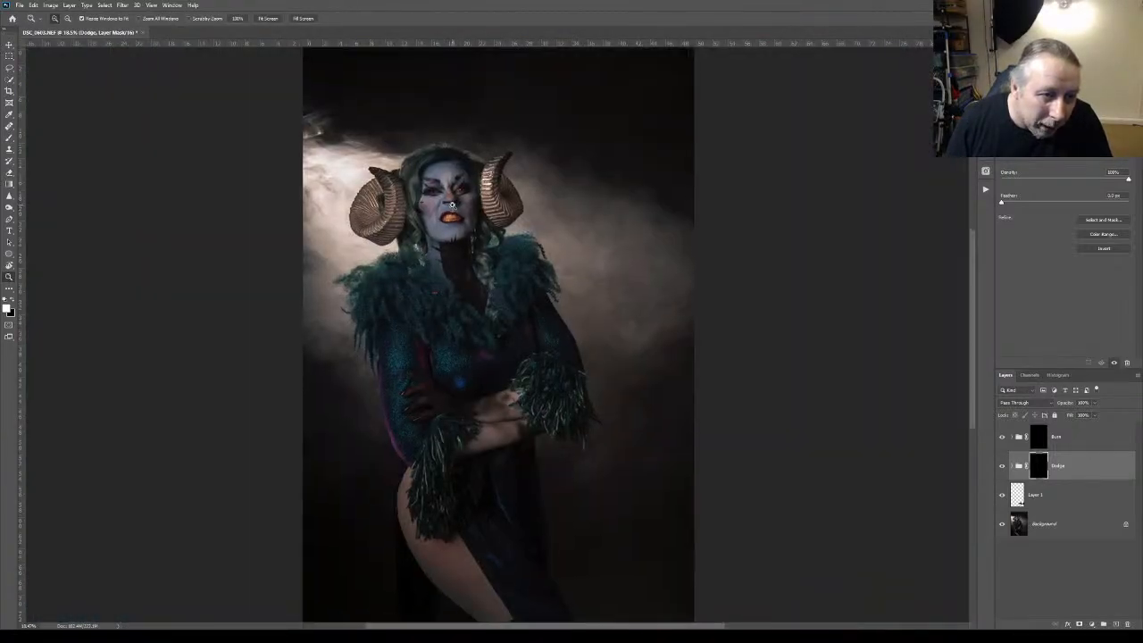
Compare the lower face with the full-figure view, return to the mouth and cheeks, and ready the Brush for the Dodge mask
left_click(452, 205)
mouse_move(452, 204)
left_mouse_down()
mouse_move(500, 231)
mouse_move(459, 202)
left_mouse_up()
key("ctrl+0")
left_click(461, 201)
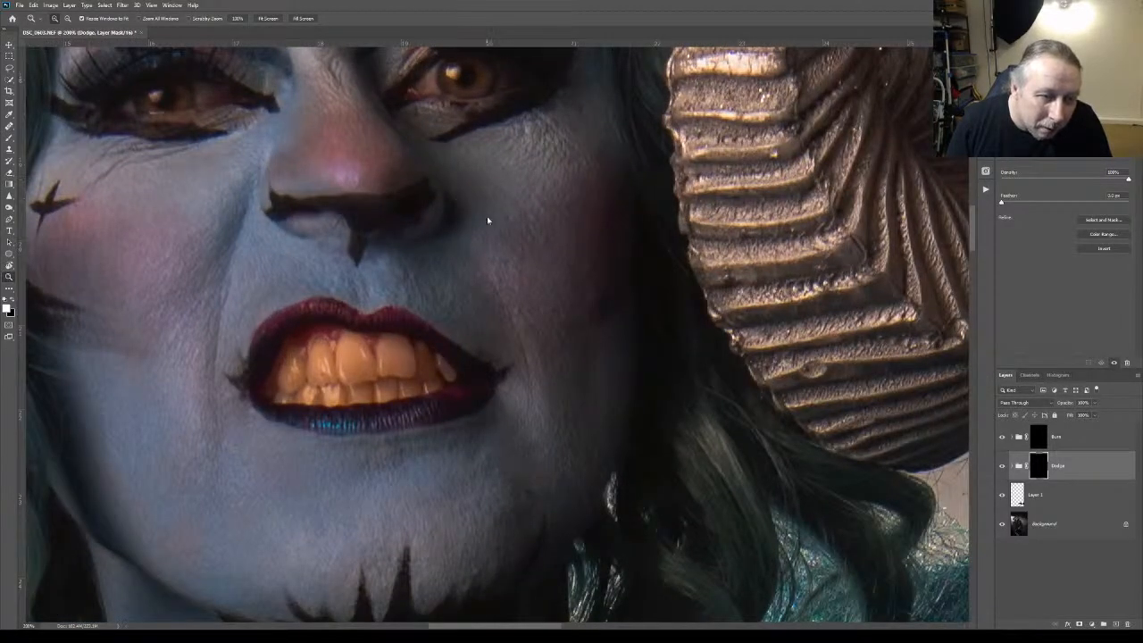
scroll(488, 220, "down", 5)
key("ctrl+0")
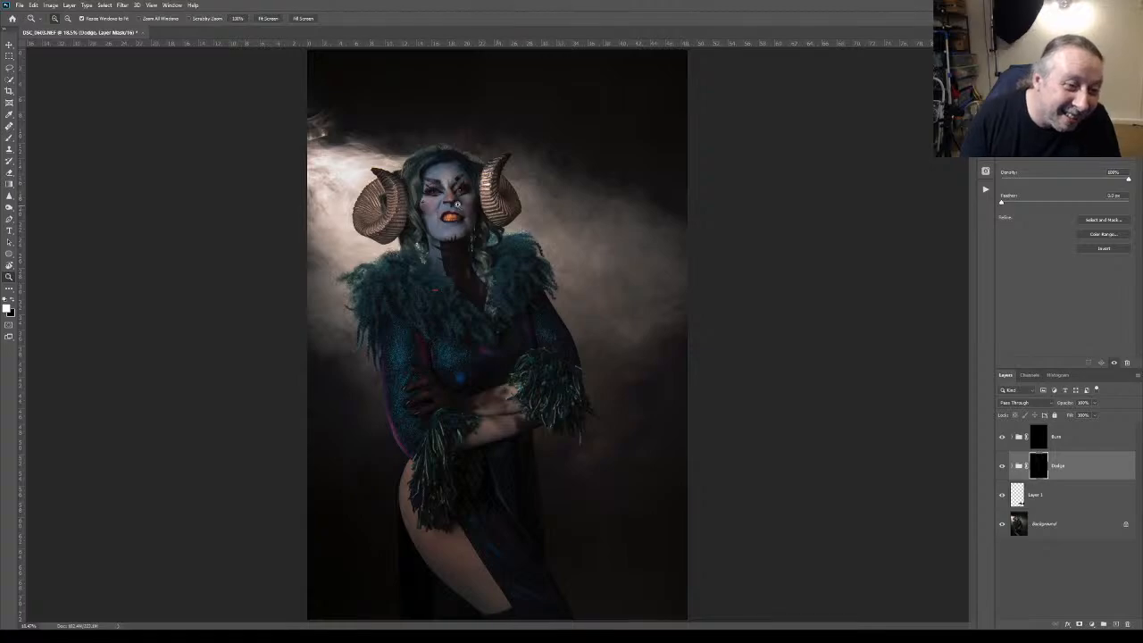
left_click(446, 202)
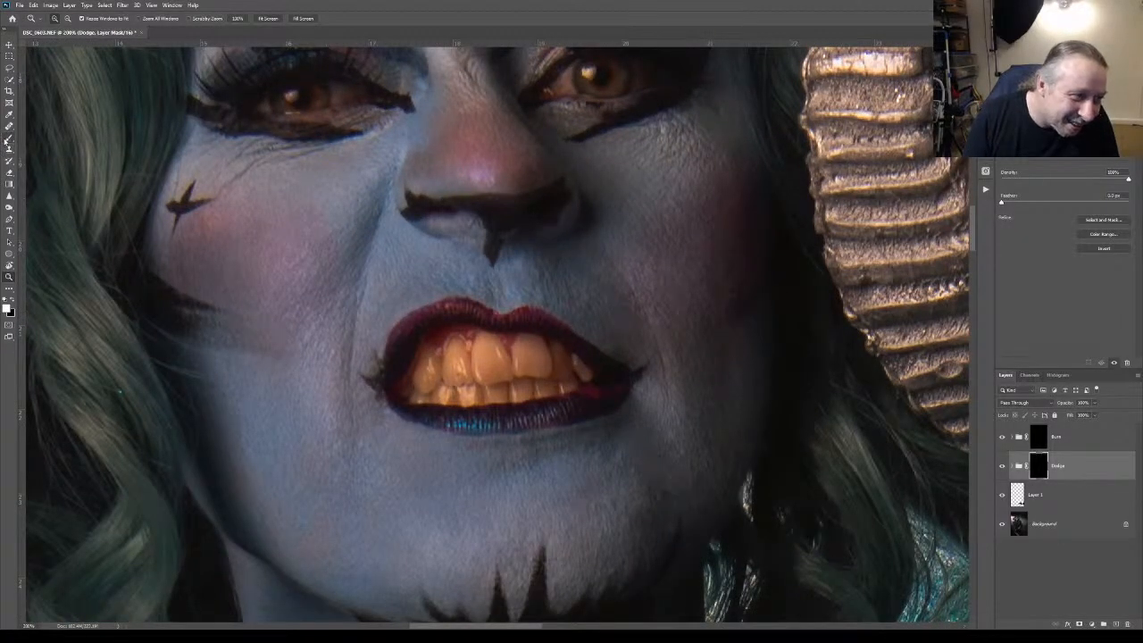
left_click(10, 137)
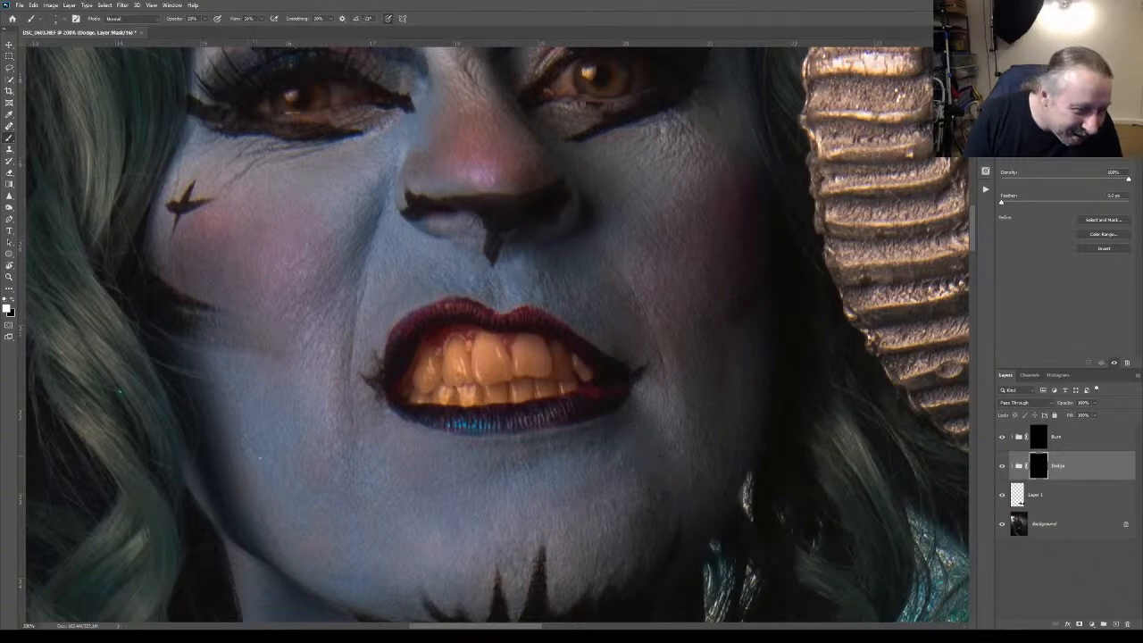
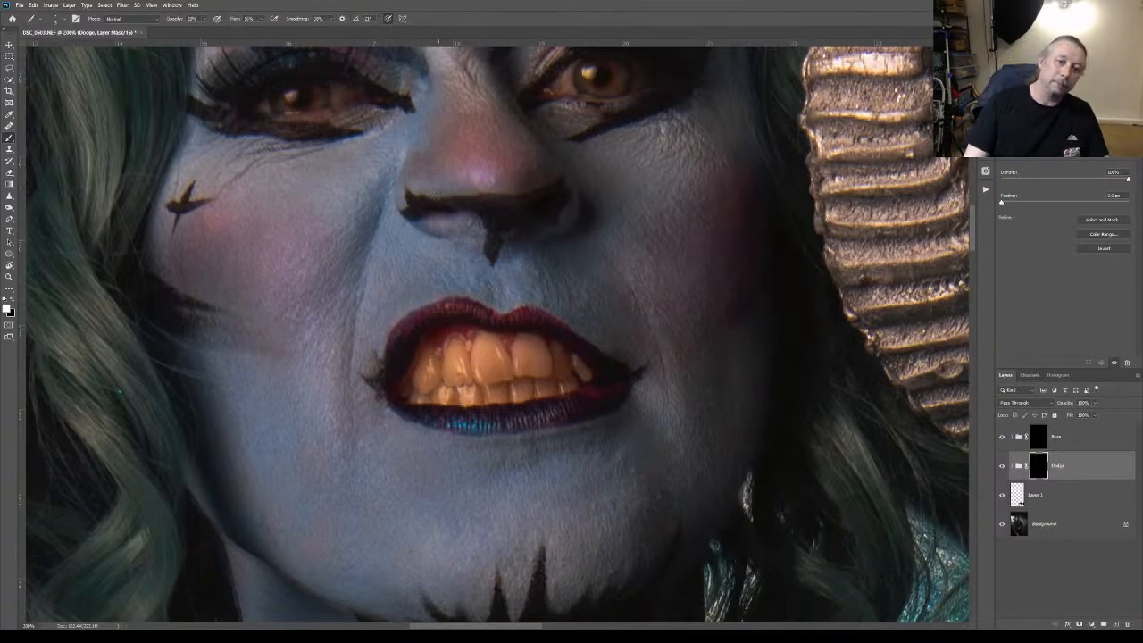
Compare the cheeks, mouth and chin with the Dodge group hidden and shown
left_click(1000, 465)
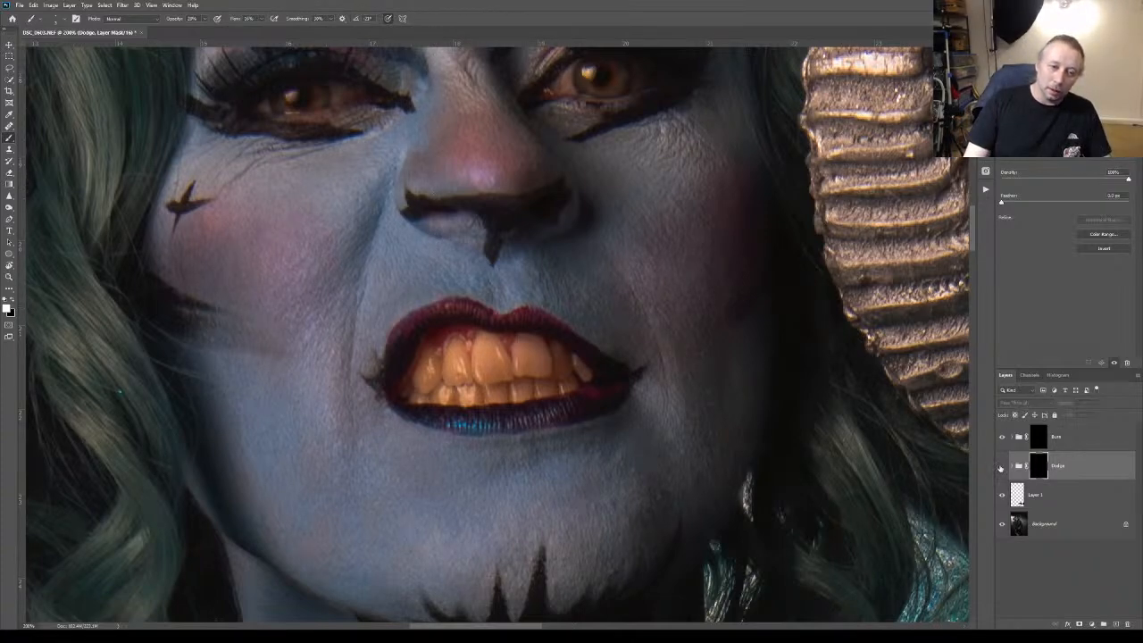
left_click(1001, 465)
left_click(1001, 465)
left_click(1001, 466)
left_click(1001, 465)
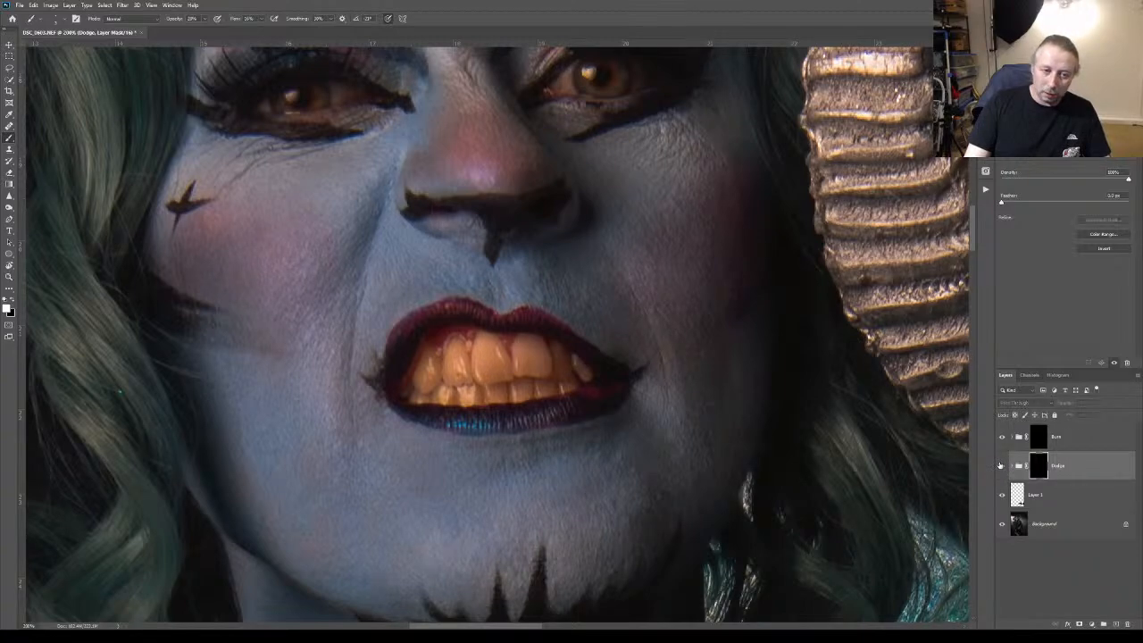
left_click(1001, 465)
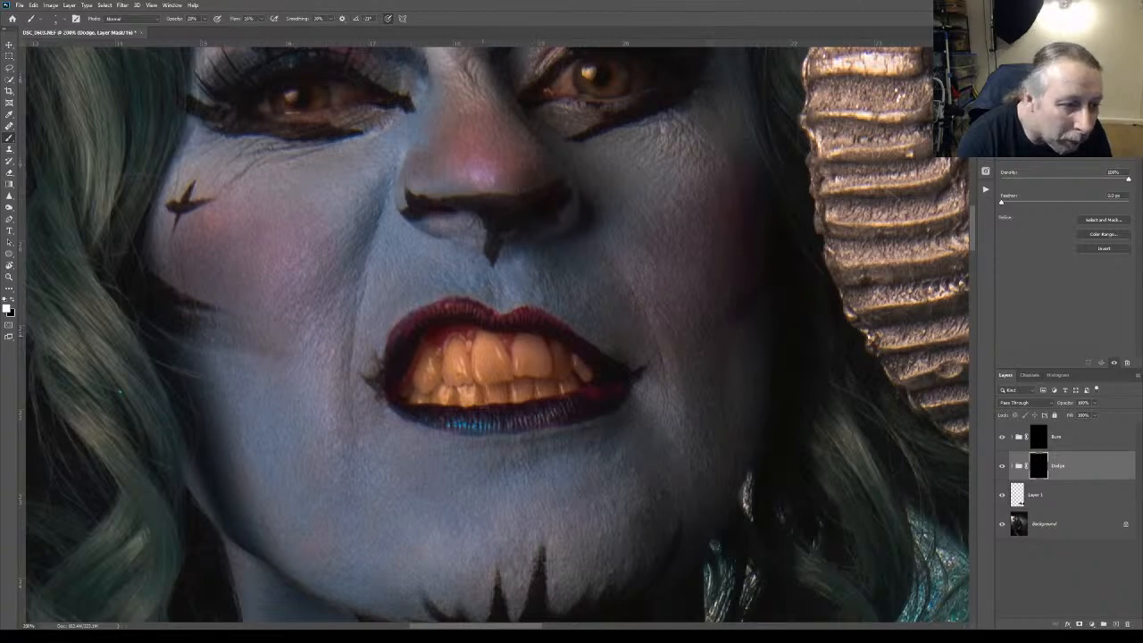
Even out the cheek, mouth and chin skin with fine Brush strokes, alternating between the Burn and Dodge group masks
left_click(1072, 433)
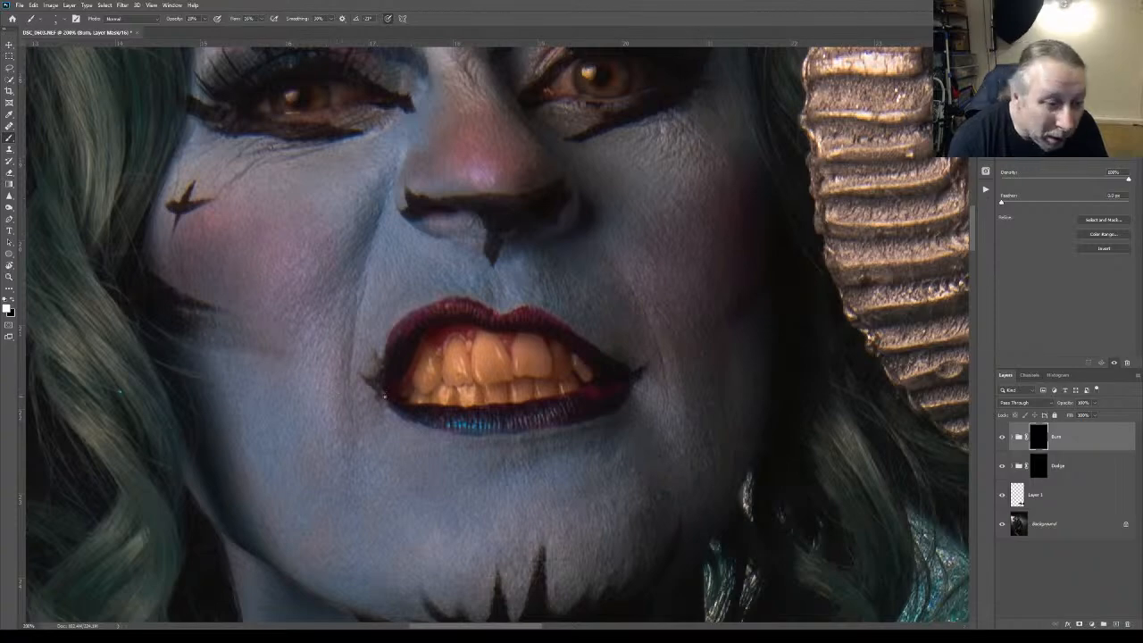
left_click(1075, 467)
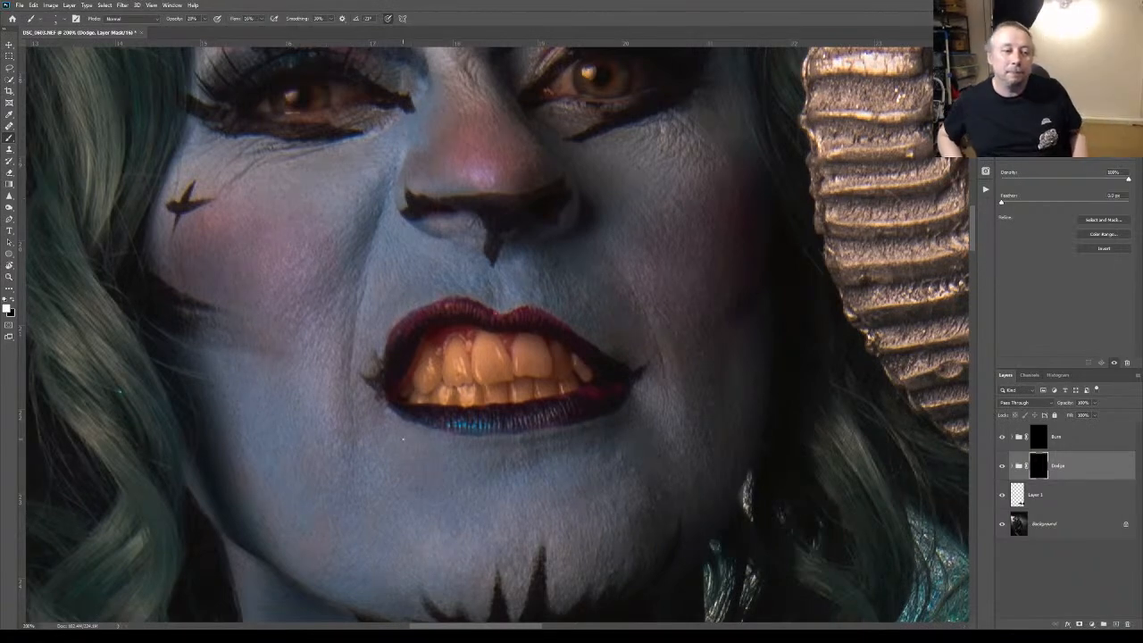
left_click(1092, 445)
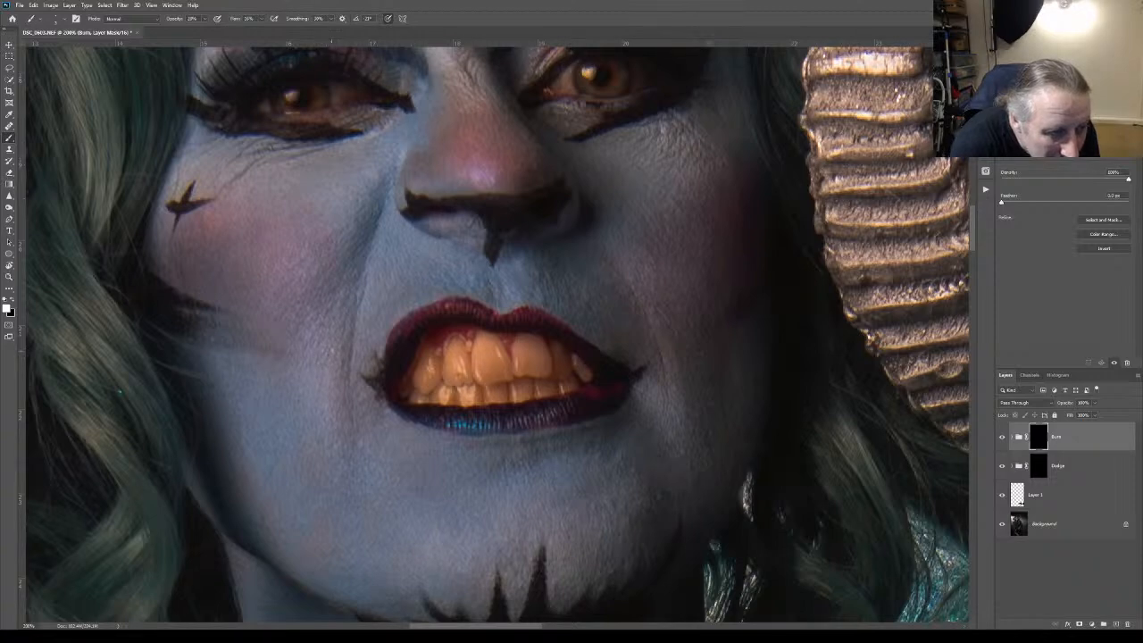
left_click(1060, 468)
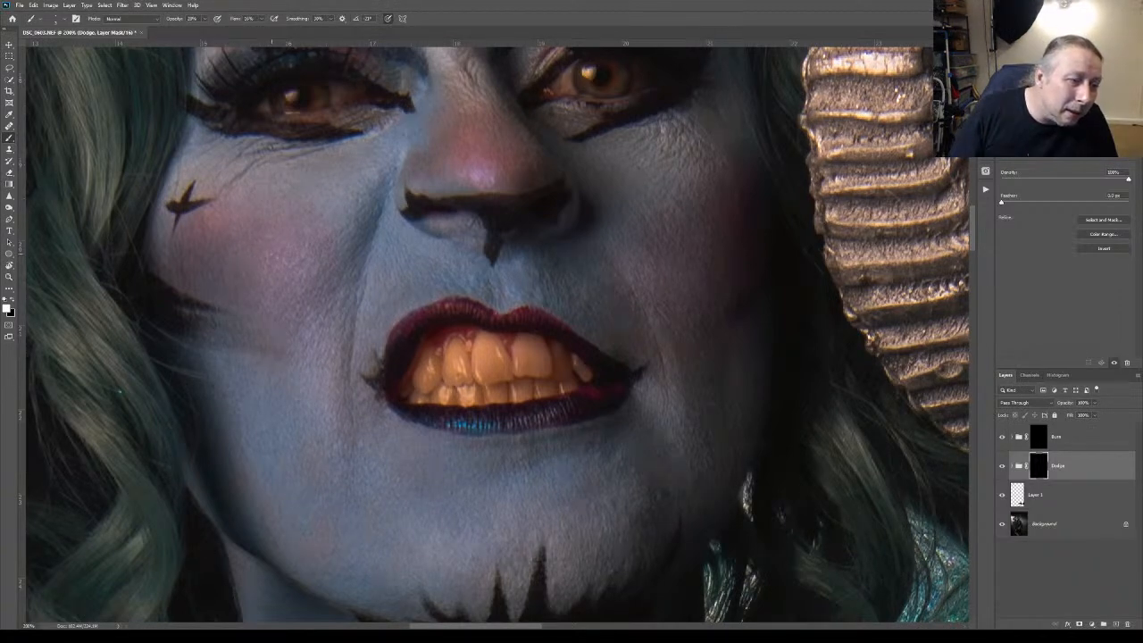
left_click(1065, 435)
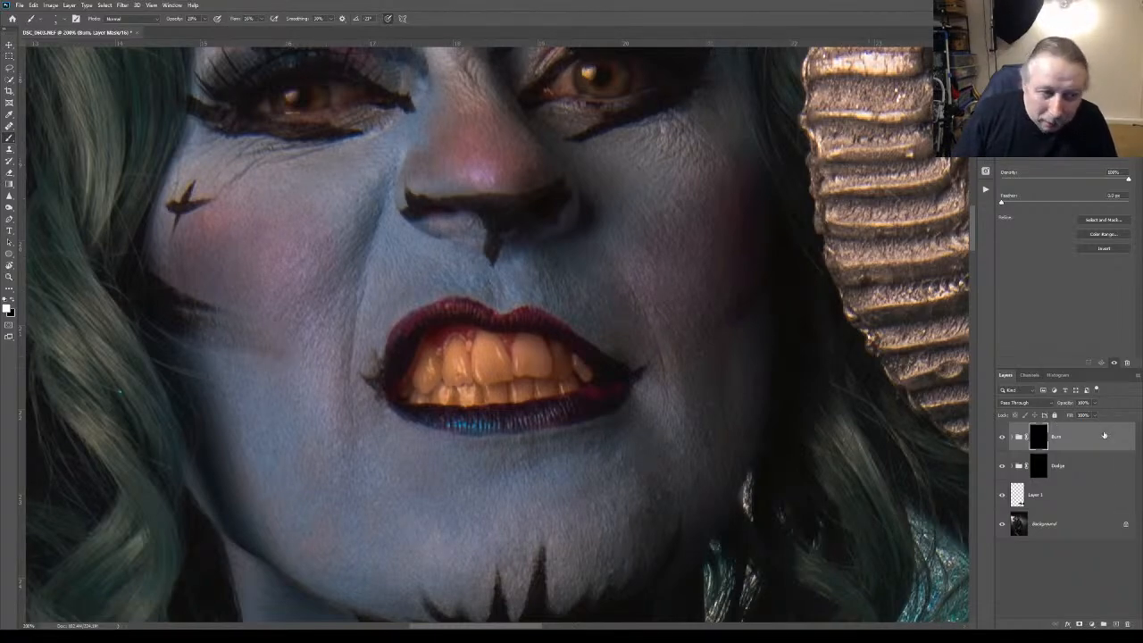
left_click(1119, 464)
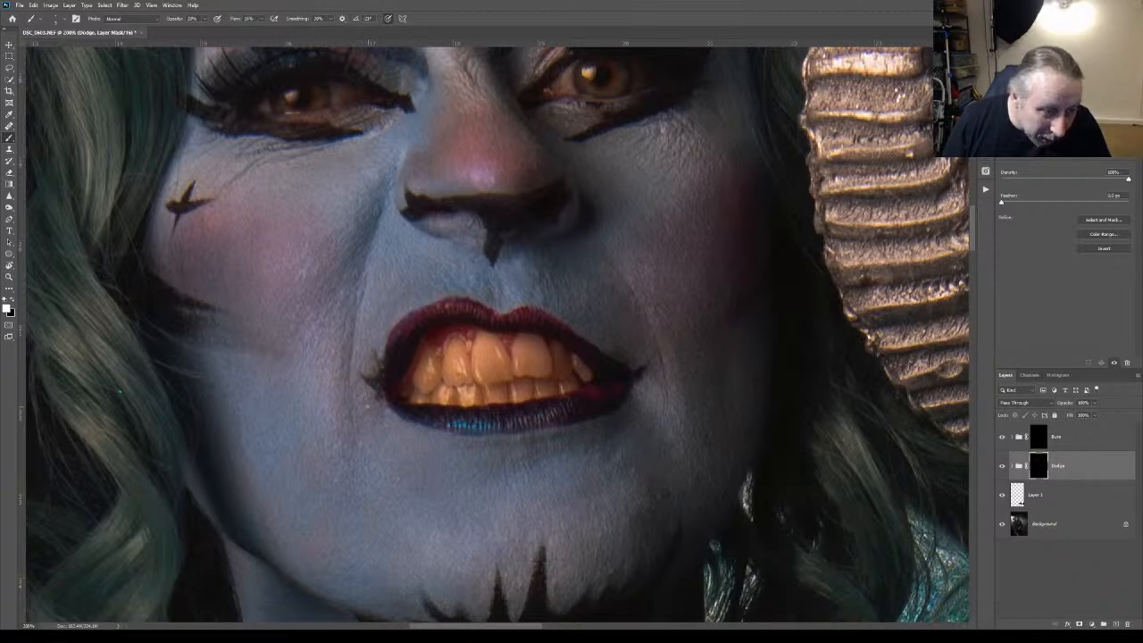
left_click(1072, 434)
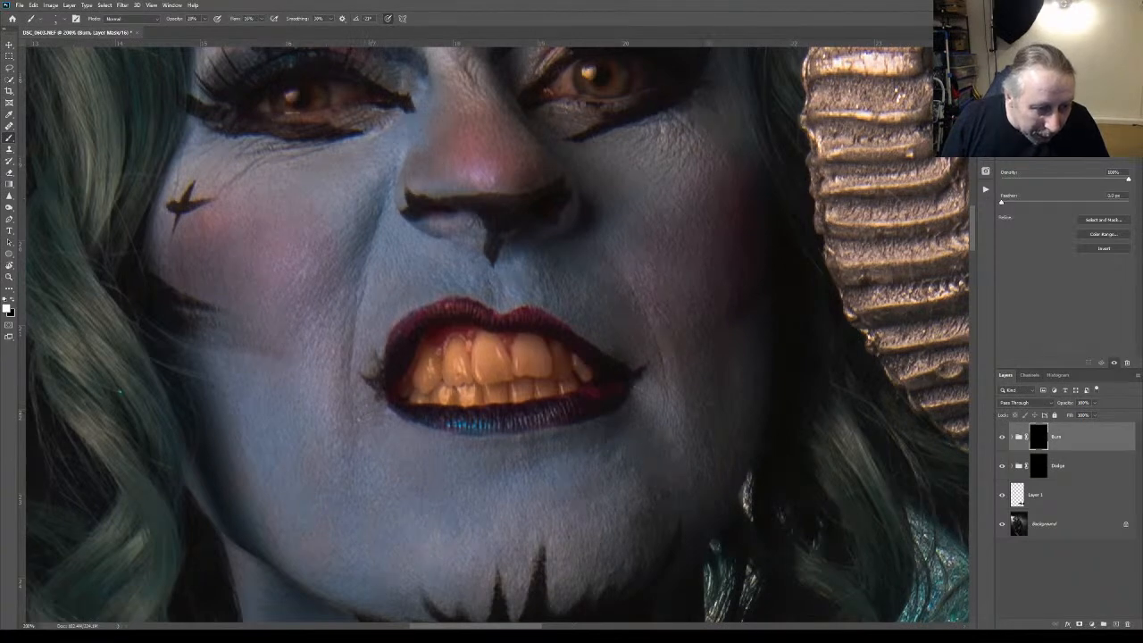
left_click(1009, 470)
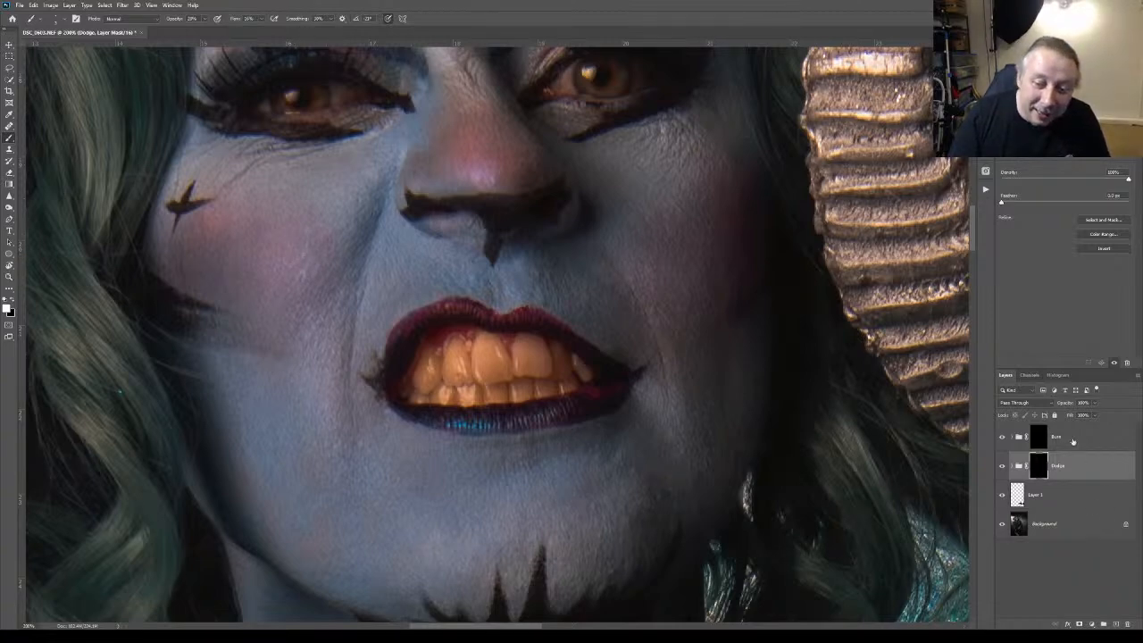
key("alt+bracketright")
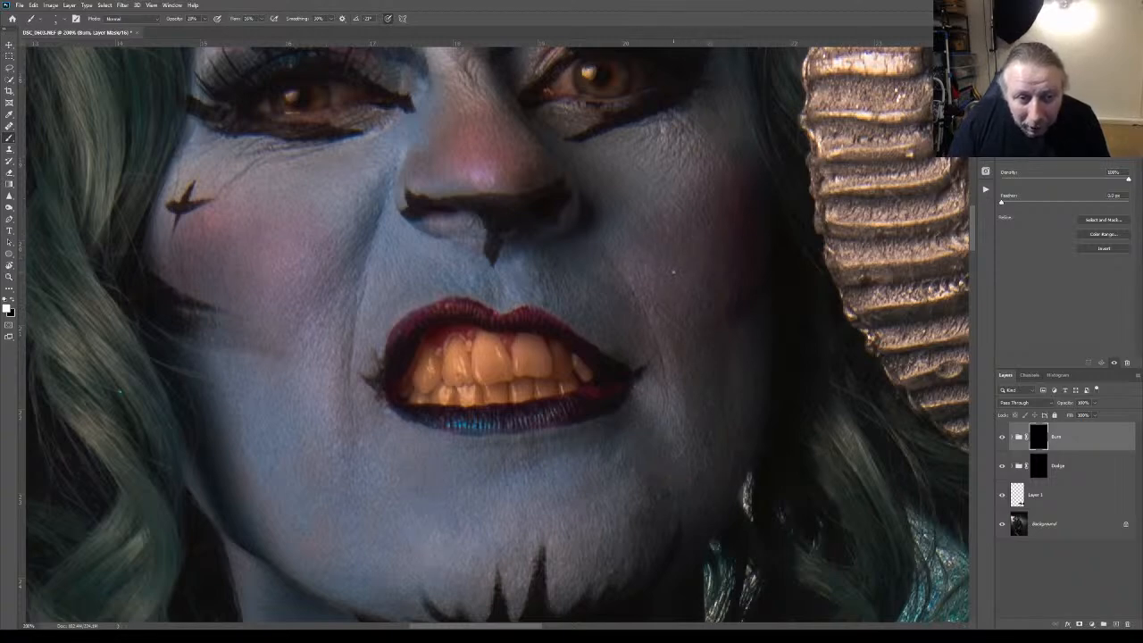
left_click(1051, 466)
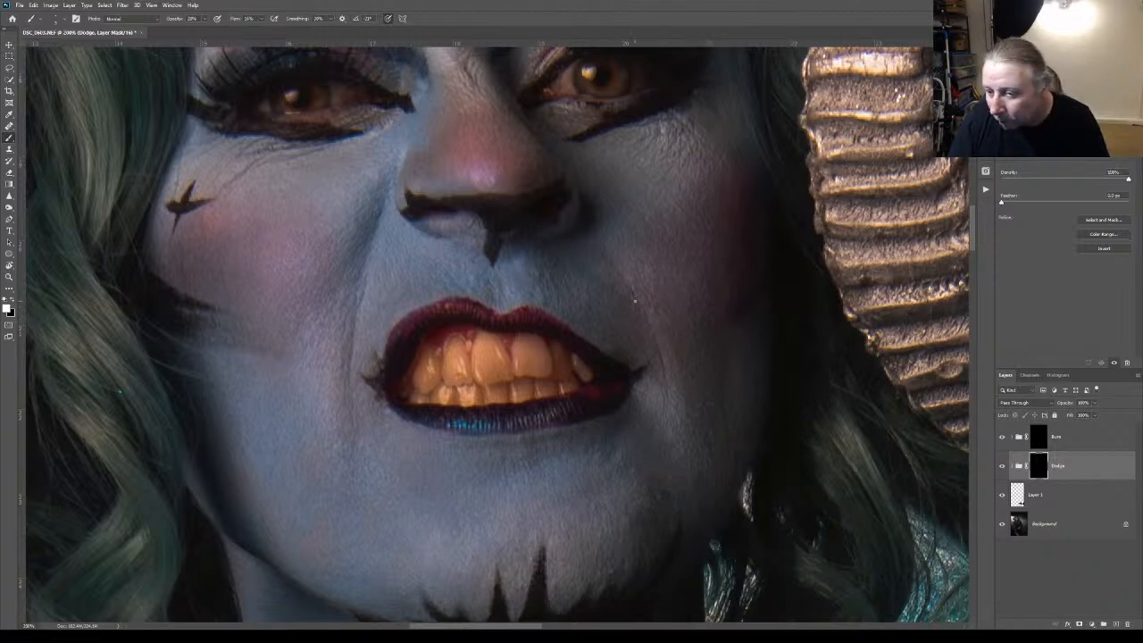
Check the full figure, then brush the lower chin and jawline on the Burn and Dodge masks at 200% zoom
left_click(9, 275)
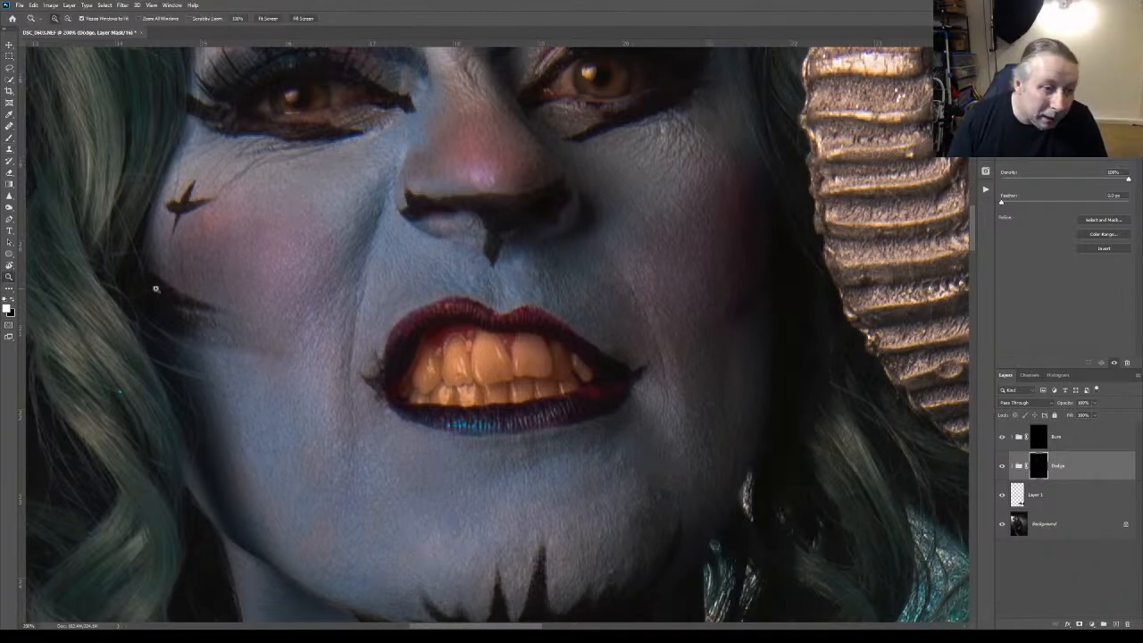
key("ctrl+0")
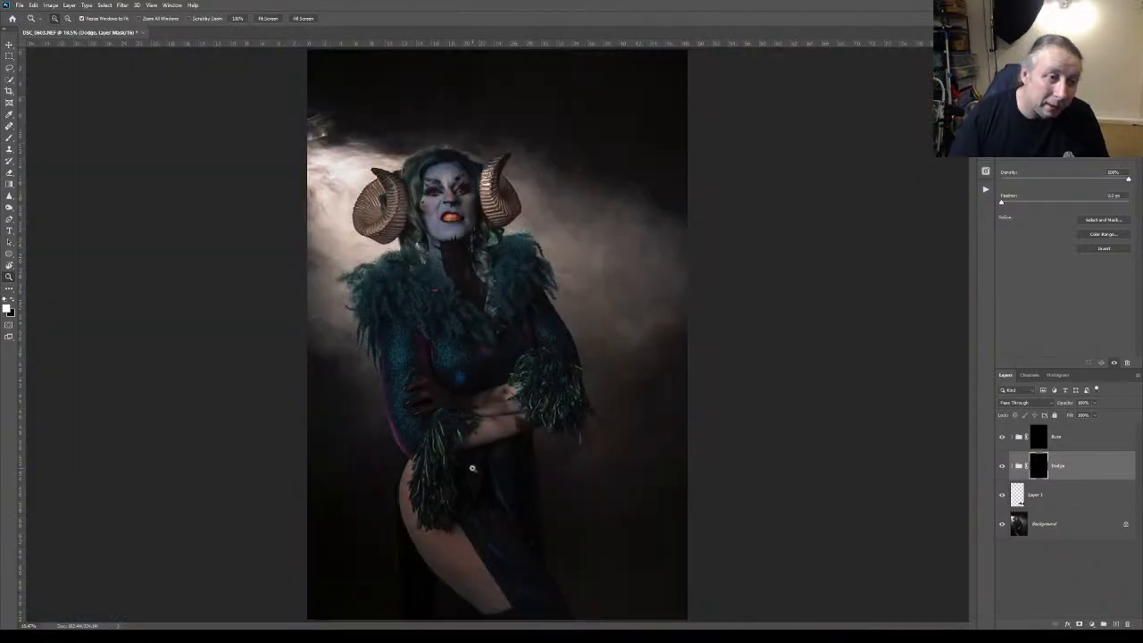
left_click_drag(454, 234, 453, 234)
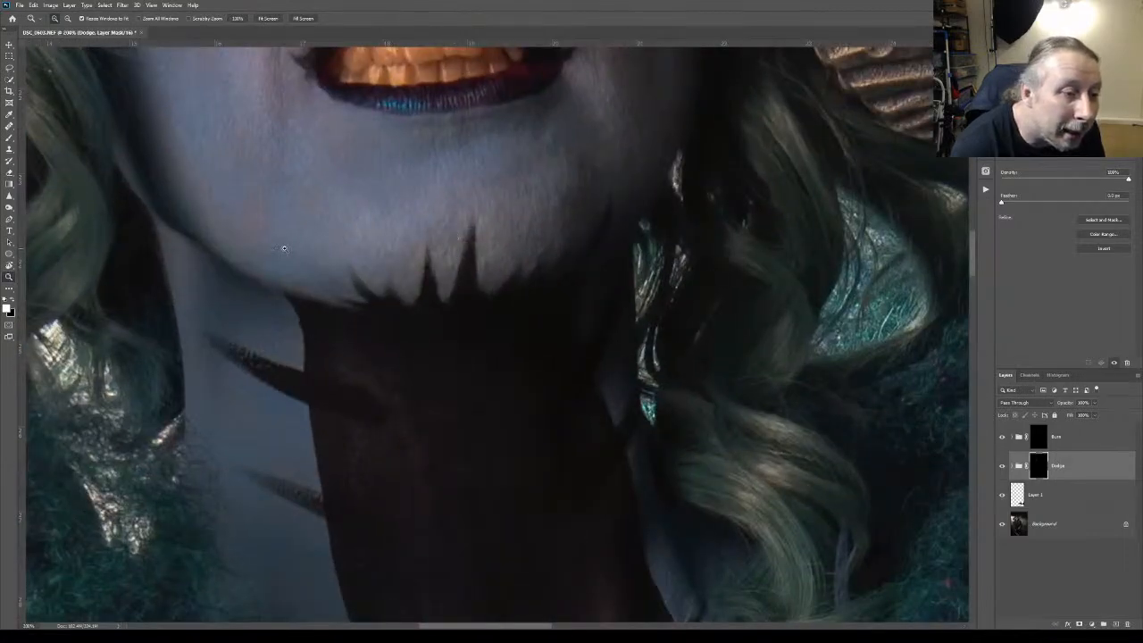
left_click(1058, 437)
left_click(9, 135)
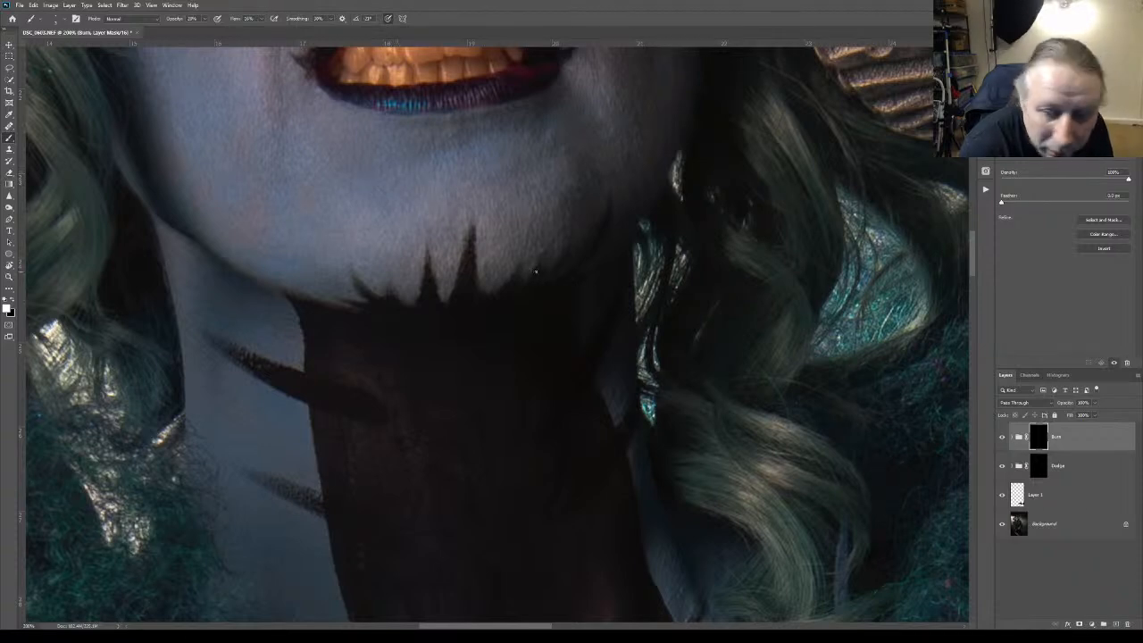
left_click(1086, 491)
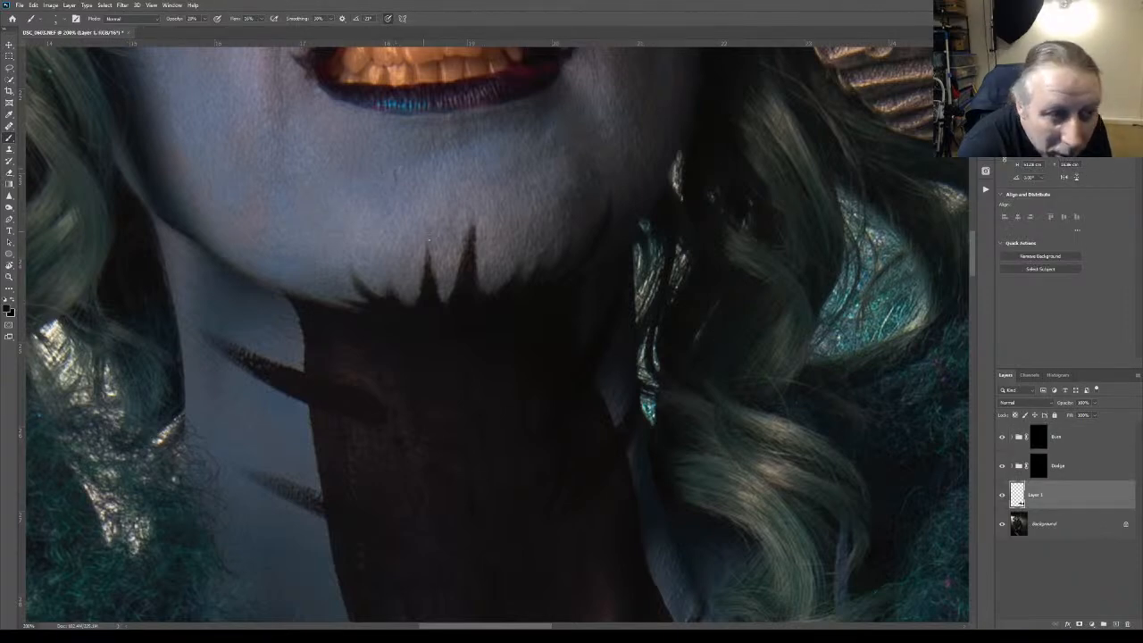
left_click(1060, 444)
left_click(1039, 465)
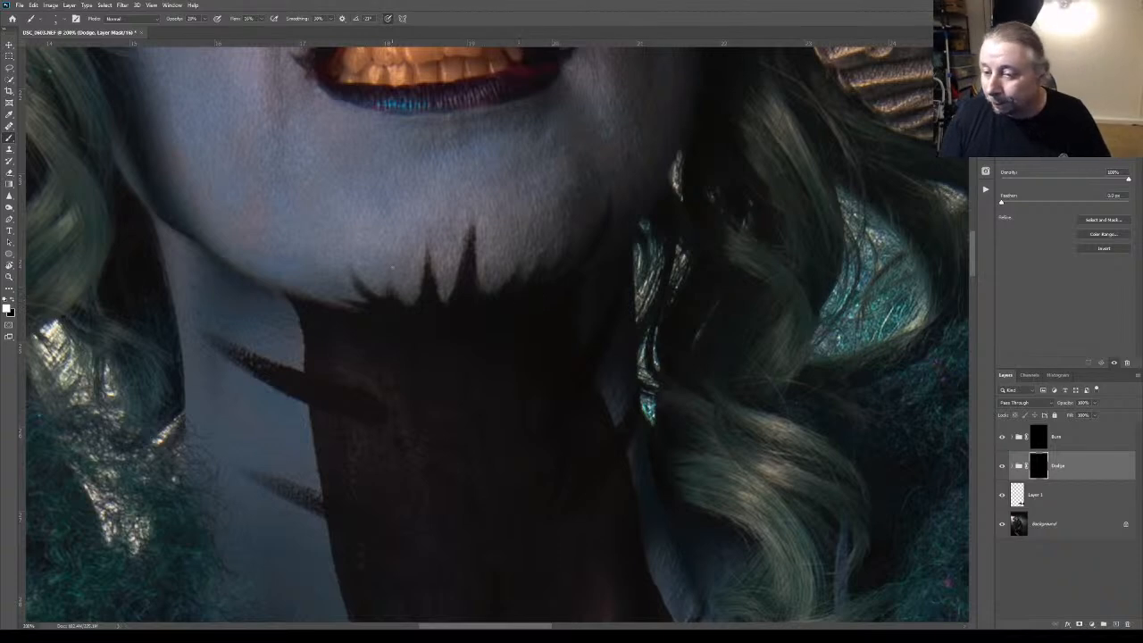
left_click(1066, 435)
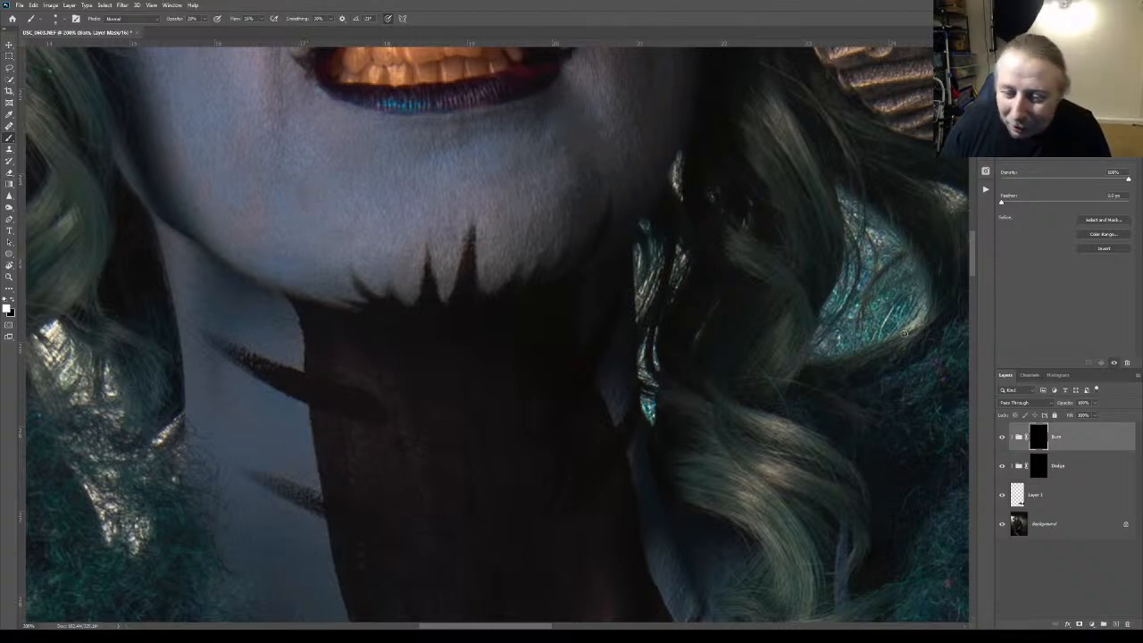
left_click(1027, 476)
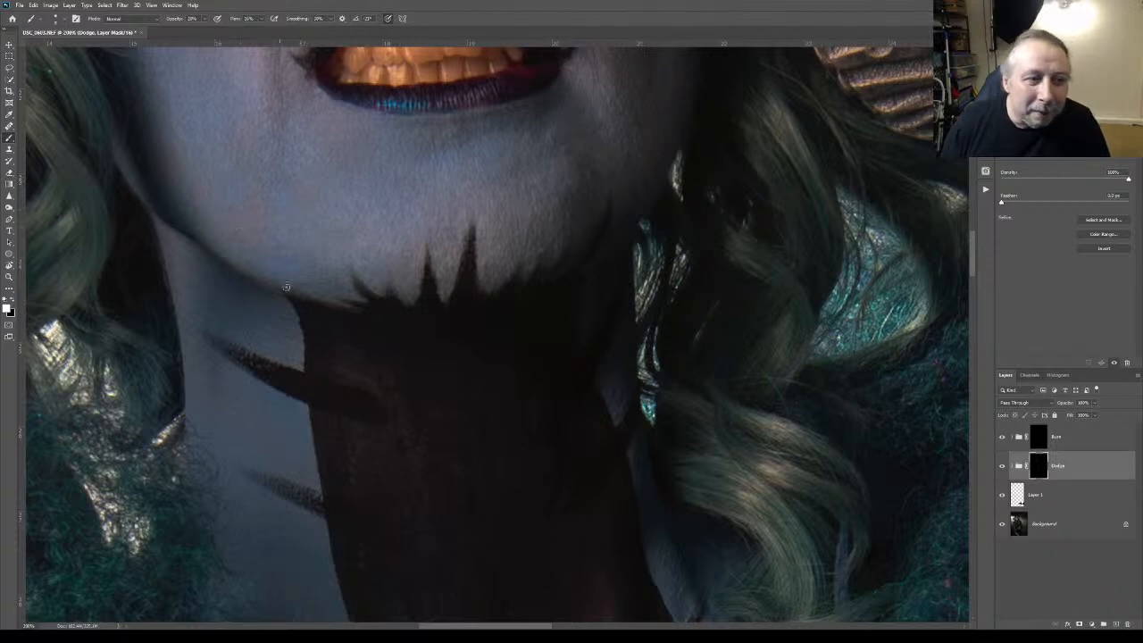
left_click(1071, 438)
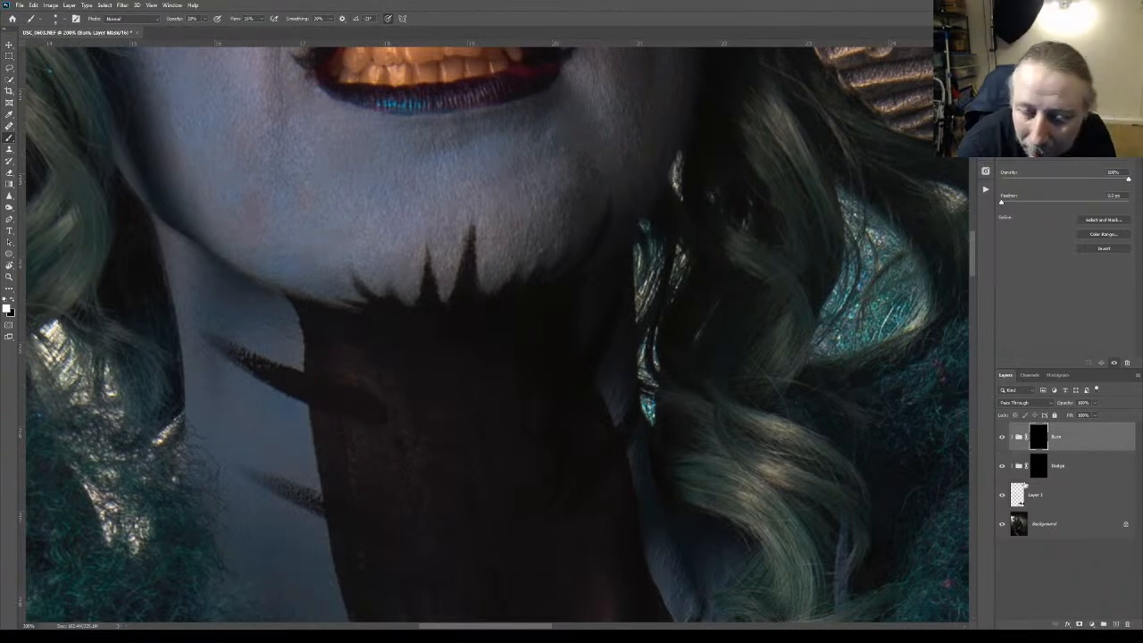
On Layer 1, sample the jaw's skin tone and paint over the jaw and chin with the Color Replacement tool in Color mode
left_click(1051, 505)
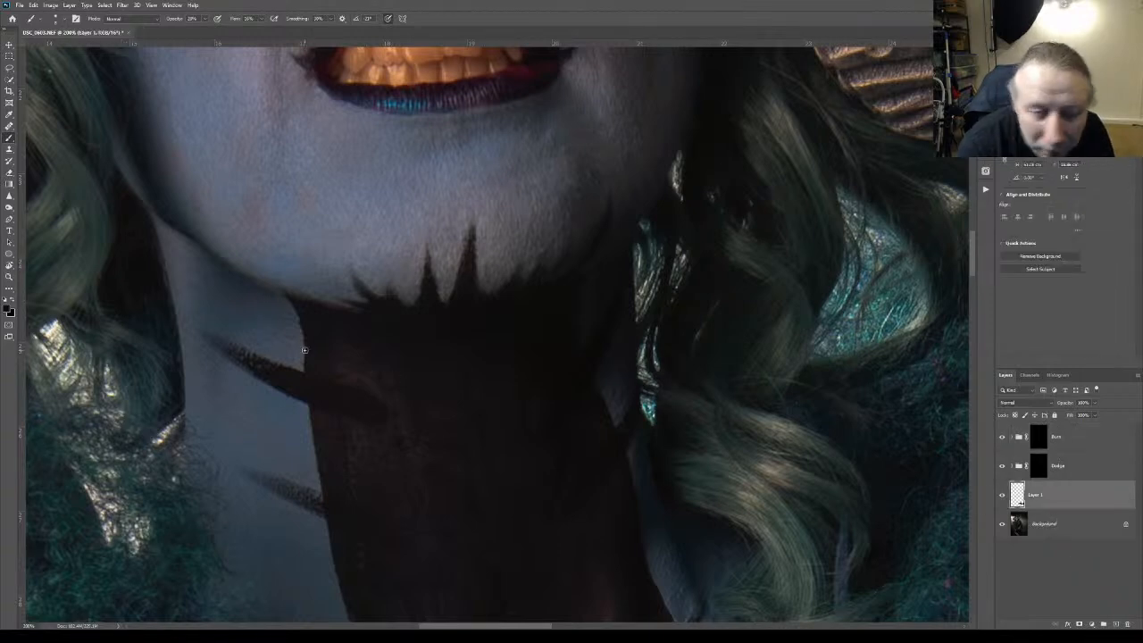
left_click(9, 160)
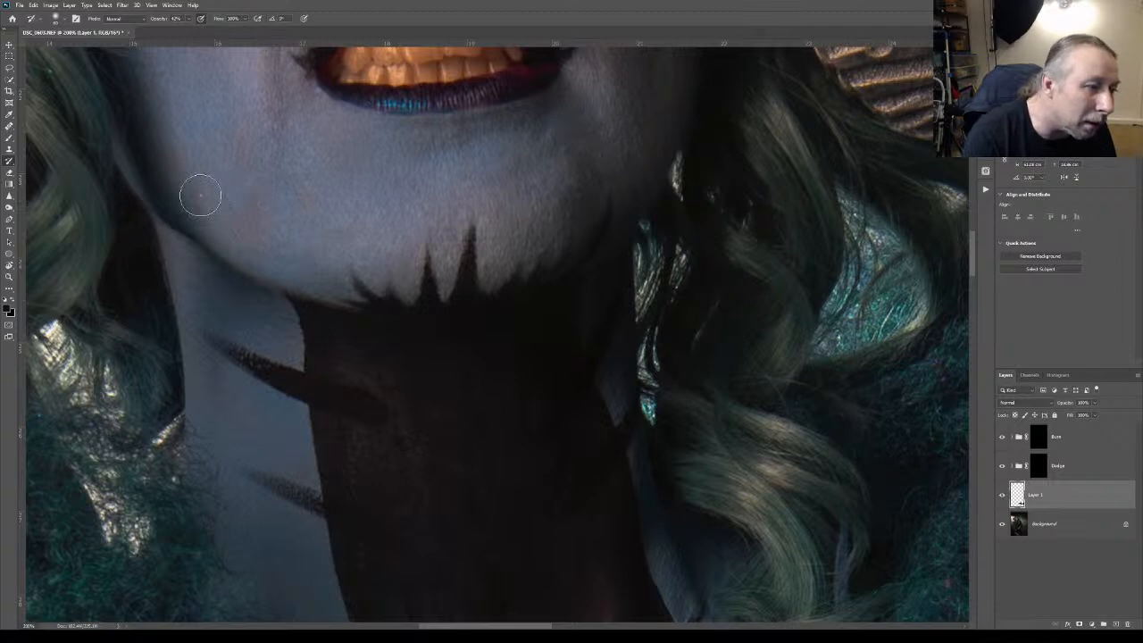
key("bracketleft")
key("bracketleft")
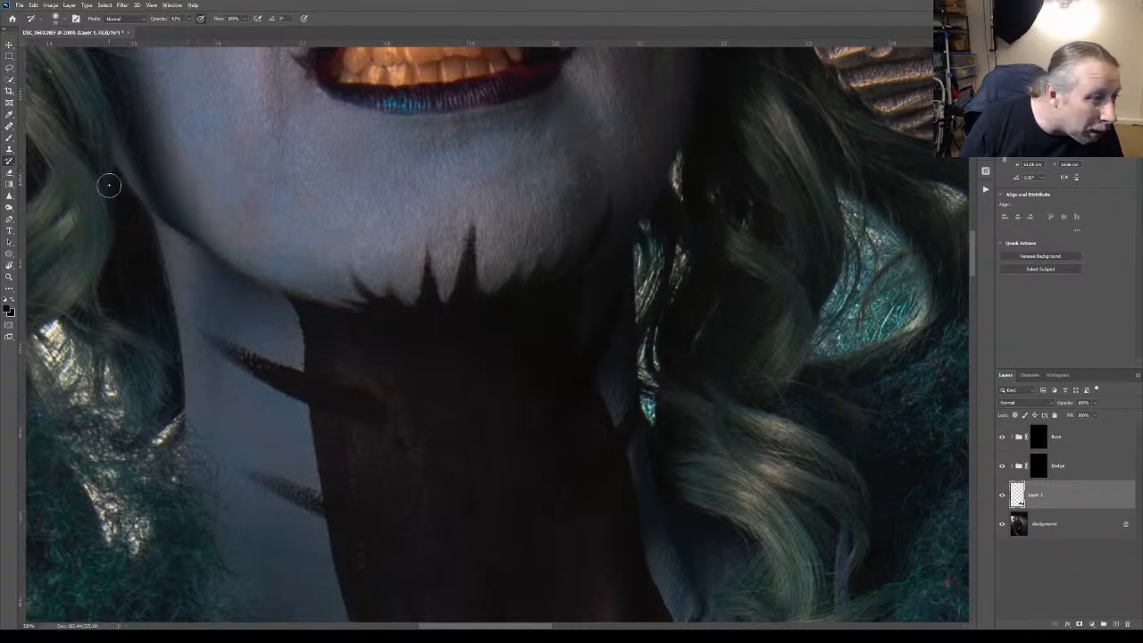
left_click(10, 140)
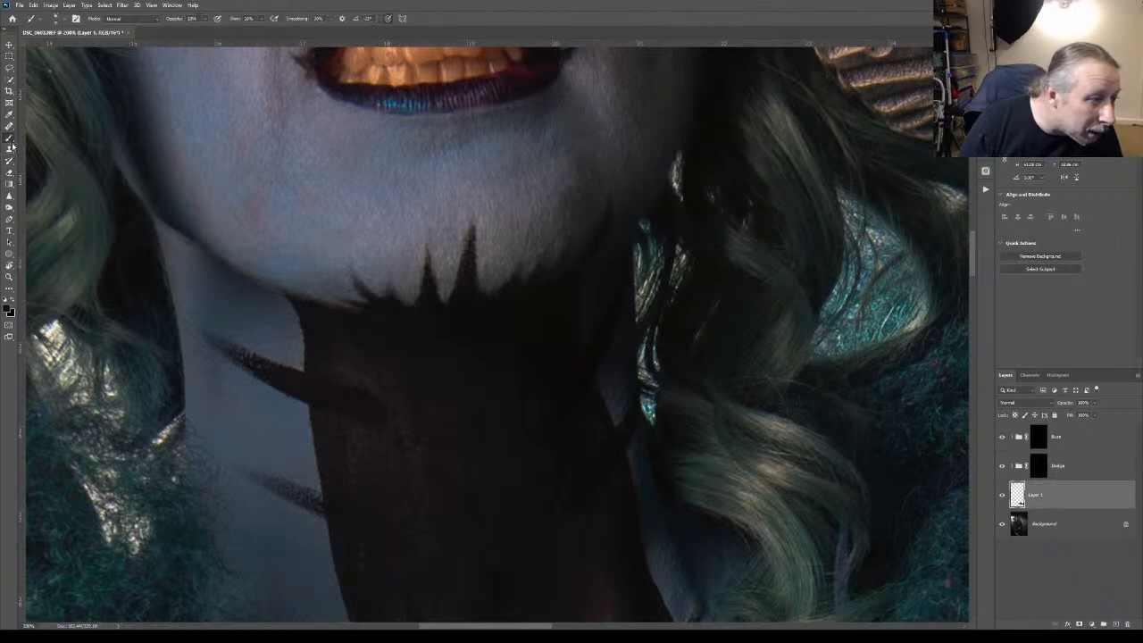
left_click(28, 158)
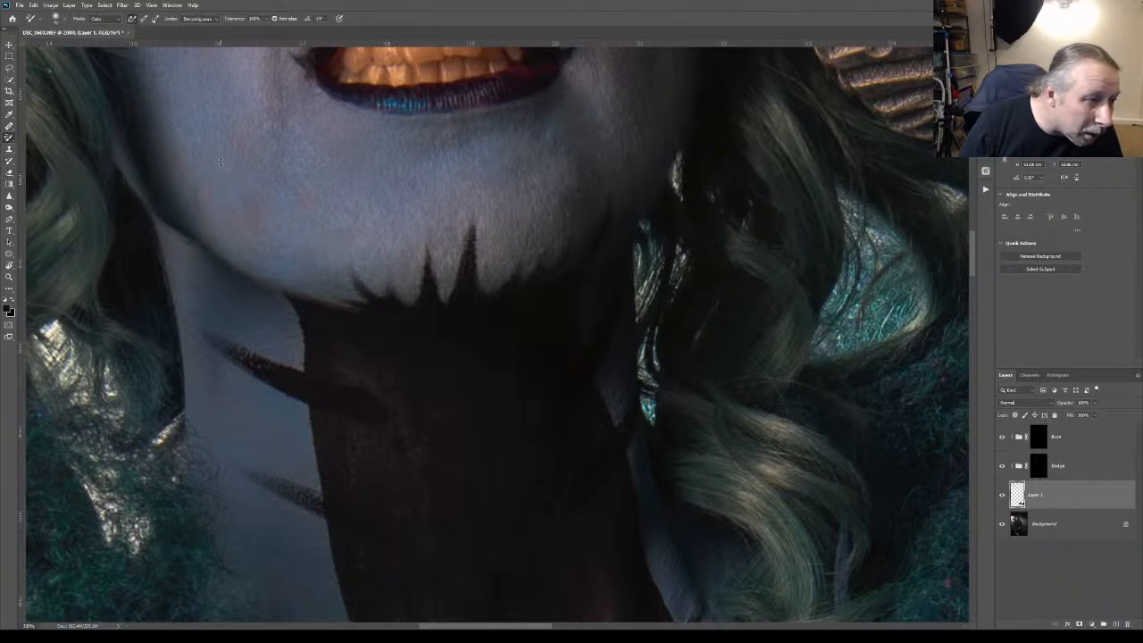
left_click(203, 163, "alt")
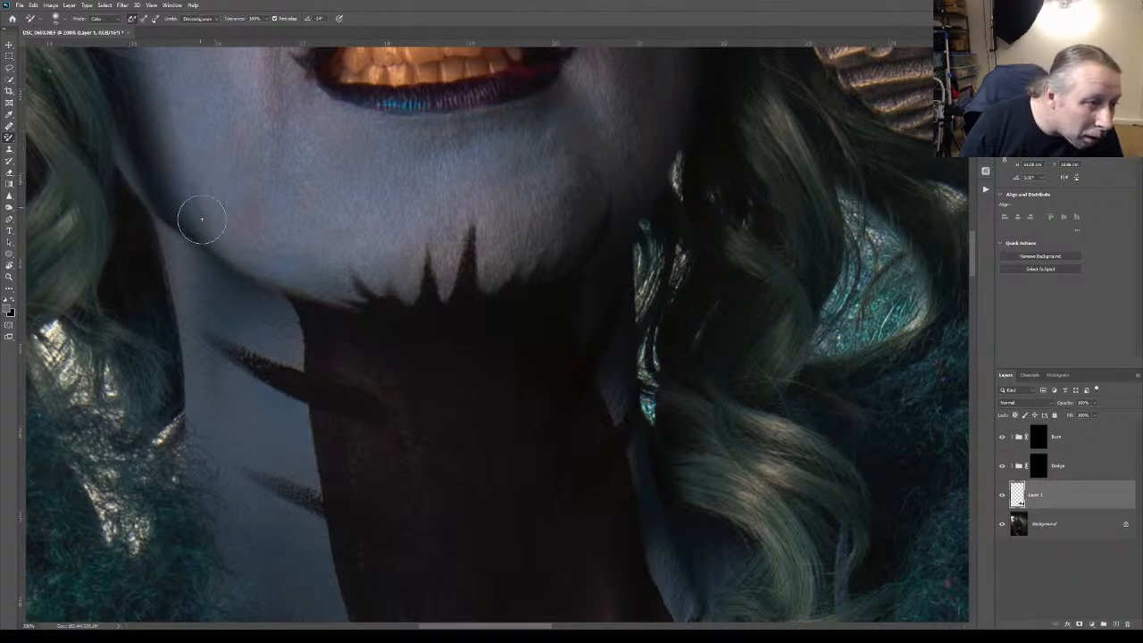
mouse_move(237, 222)
left_mouse_down()
mouse_move(254, 206)
mouse_move(258, 223)
mouse_move(251, 232)
mouse_move(220, 209)
mouse_move(239, 201)
left_mouse_up()
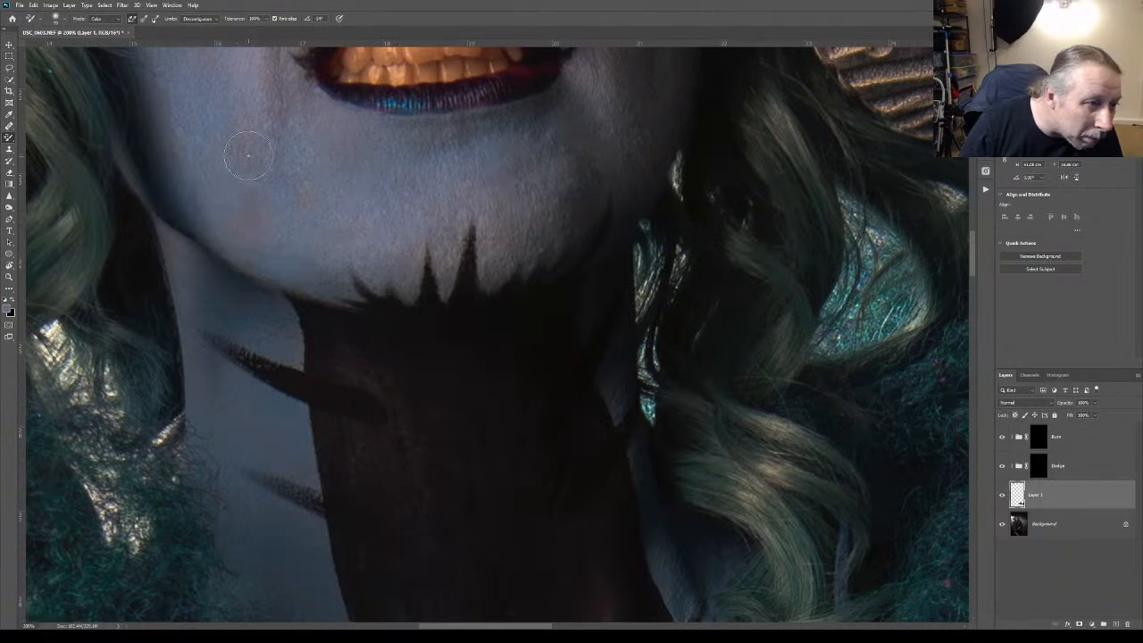
mouse_move(242, 139)
left_mouse_down()
mouse_move(236, 188)
mouse_move(251, 217)
mouse_move(302, 182)
mouse_move(321, 212)
mouse_move(315, 241)
mouse_move(400, 234)
mouse_move(332, 236)
mouse_move(379, 242)
mouse_move(341, 244)
mouse_move(367, 238)
mouse_move(393, 266)
mouse_move(278, 201)
mouse_move(431, 286)
mouse_move(386, 257)
mouse_move(407, 259)
mouse_move(416, 285)
mouse_move(415, 254)
mouse_move(412, 275)
mouse_move(355, 268)
left_mouse_up()
left_click_drag(189, 196, 199, 183)
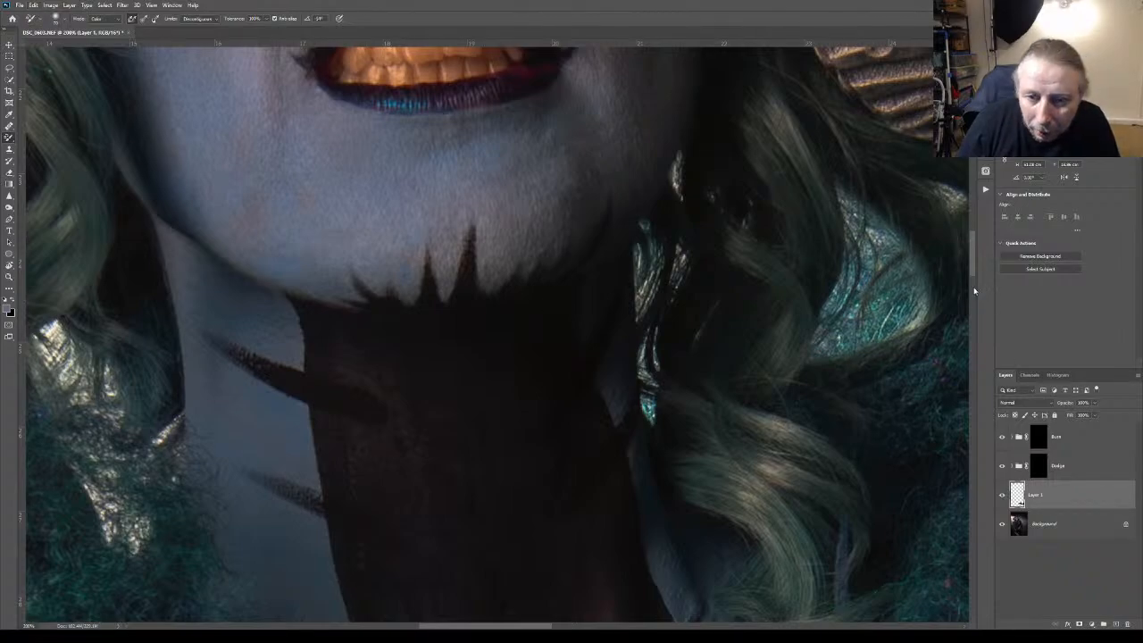
Return to the Dodge group mask with the Brush for further retouching of the chin and lower face
mouse_move(971, 267)
left_mouse_down()
mouse_move(970, 232)
mouse_move(964, 288)
mouse_move(956, 269)
left_mouse_up()
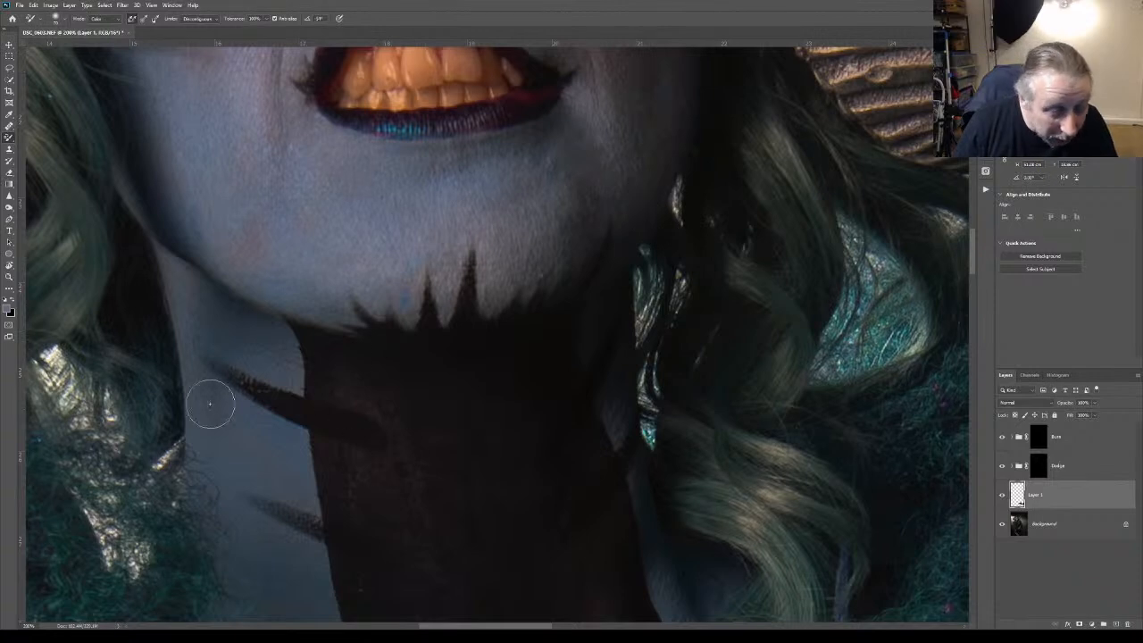
left_click(1038, 464)
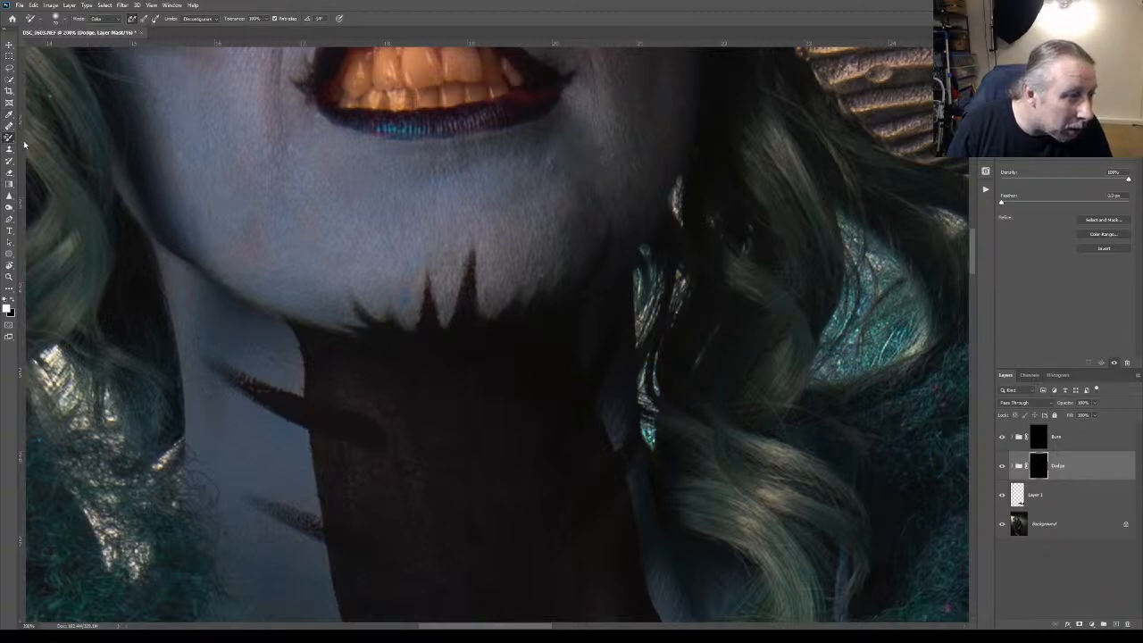
key("b")
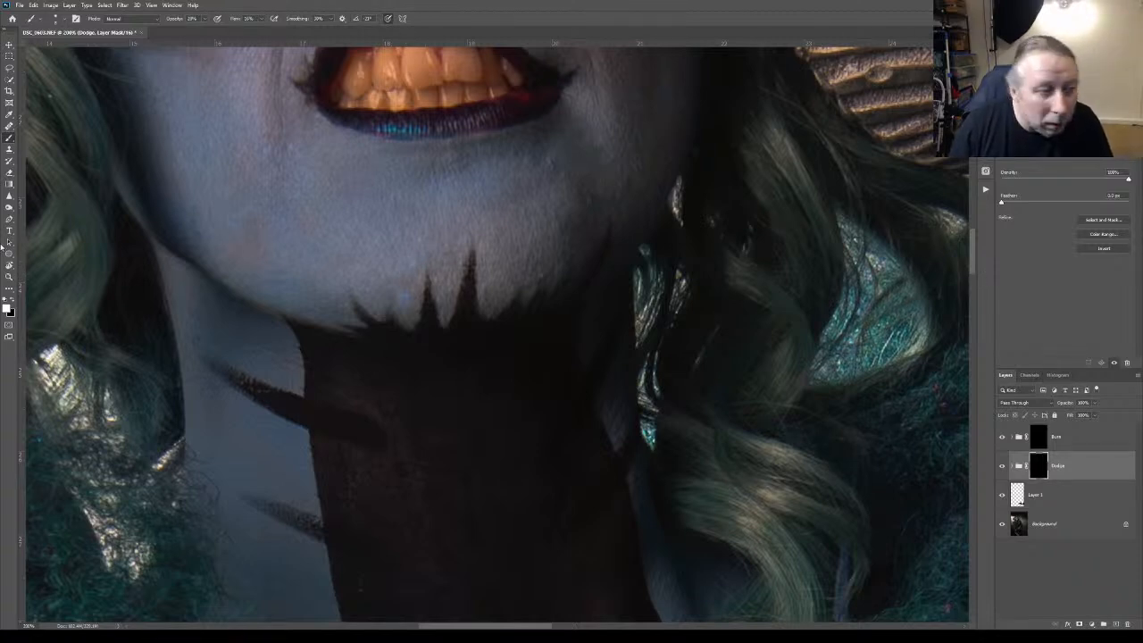
Evaluate the retouching on the whole portrait, and zoom in on the eyes and nose
key("z")
key("ctrl+0")
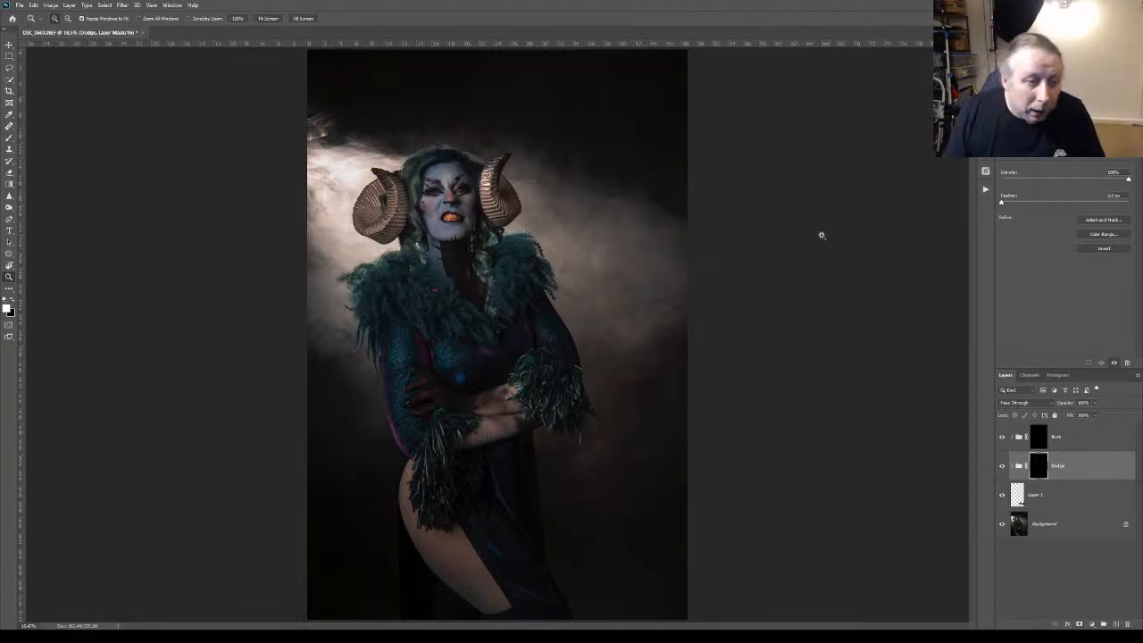
left_click(440, 185)
left_click_drag(440, 184, 493, 319)
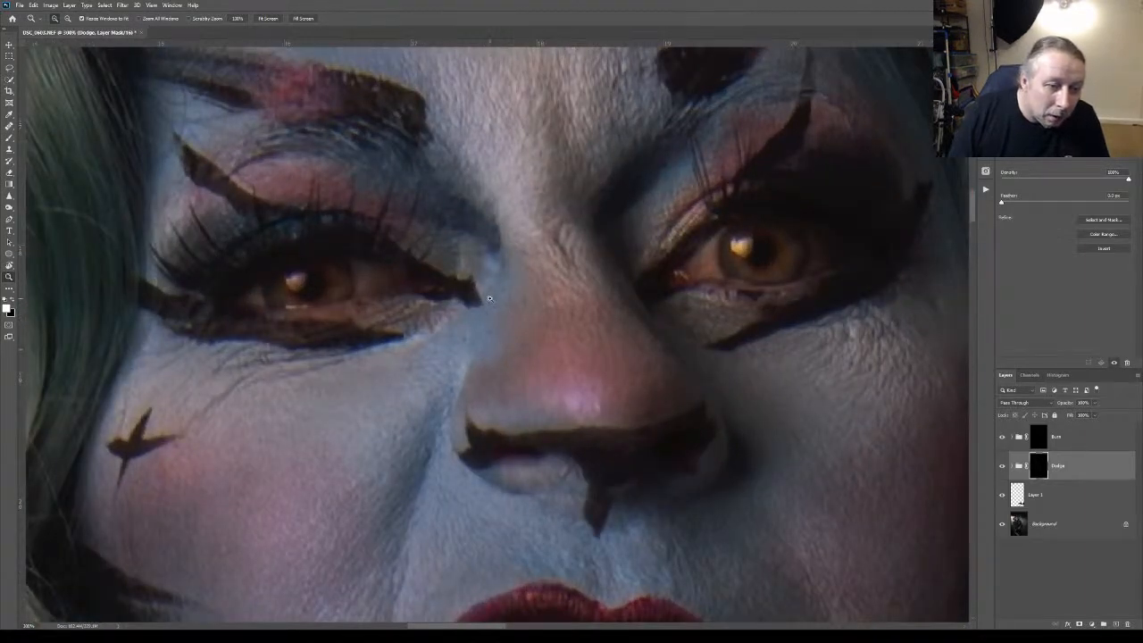
Brush fine touch-ups around the eyes and nose on the Dodge group mask, and check the face against the full figure
left_click(9, 137)
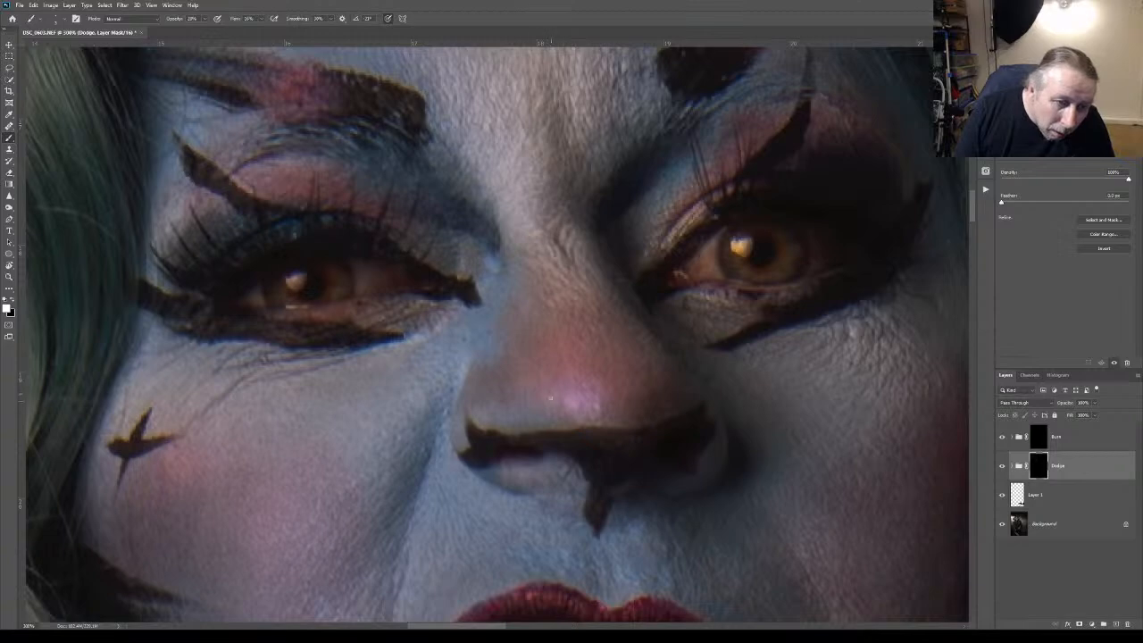
left_click(9, 275)
key("ctrl+0")
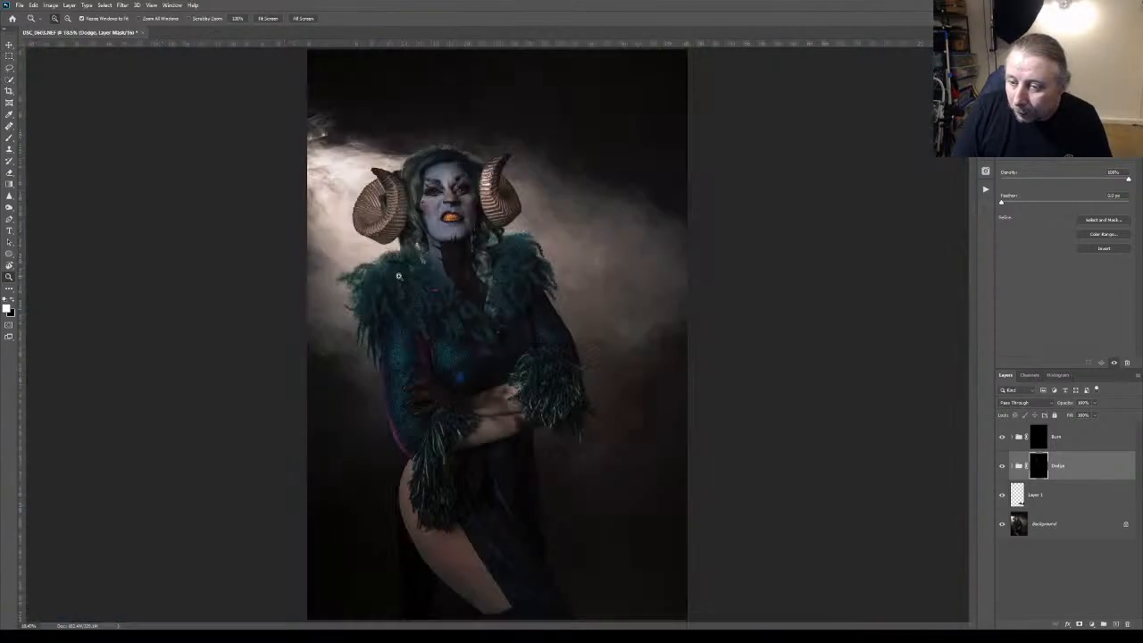
left_click_drag(449, 194, 423, 224)
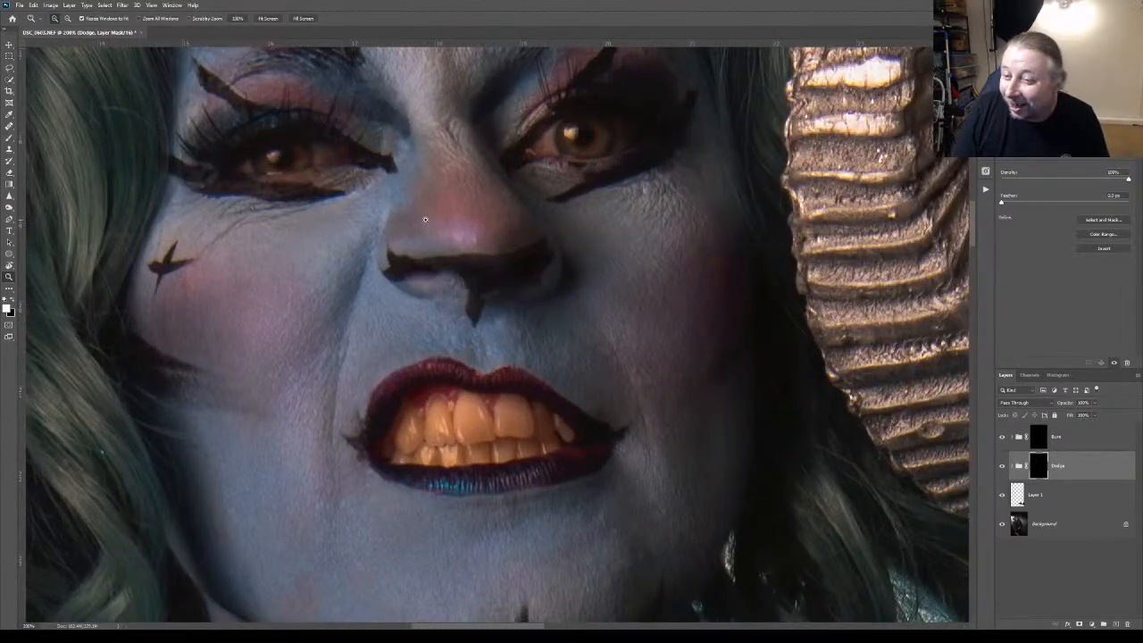
left_click(471, 155)
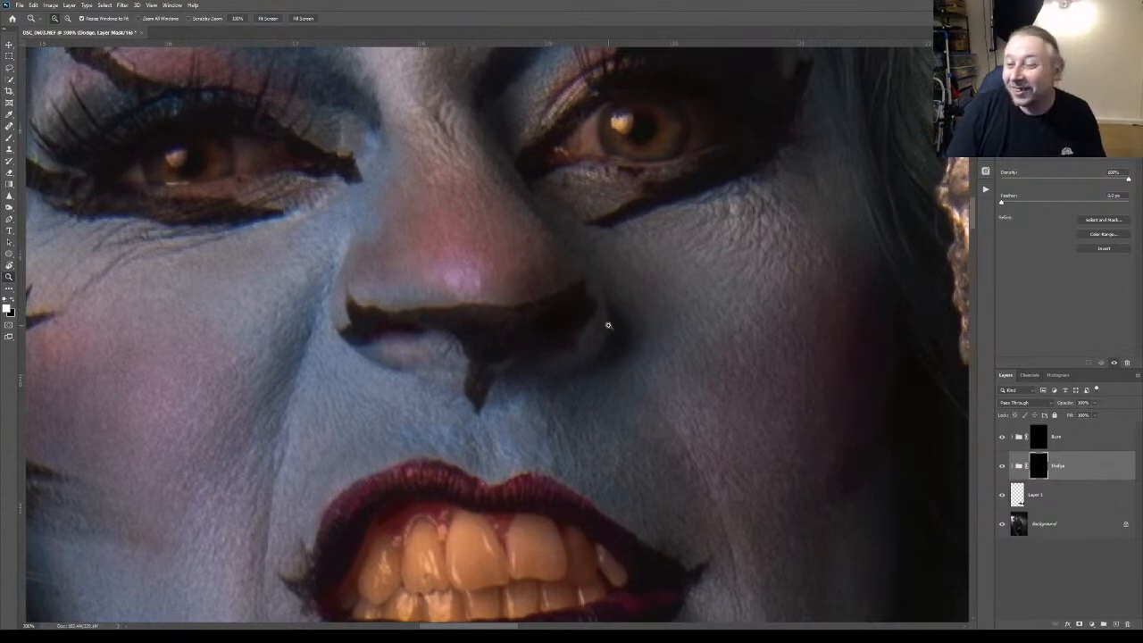
key("ctrl+0")
Refine the eye and nose area on the Dodge mask at 400% zoom, and review the face and whole portrait
left_click_drag(481, 257, 560, 281)
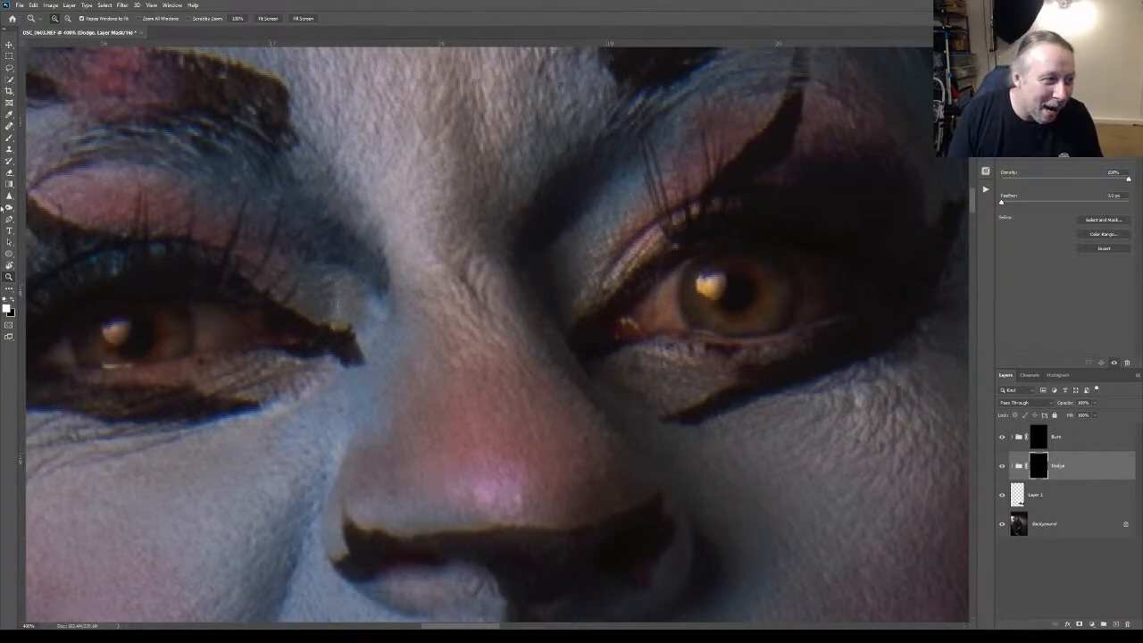
left_click(9, 136)
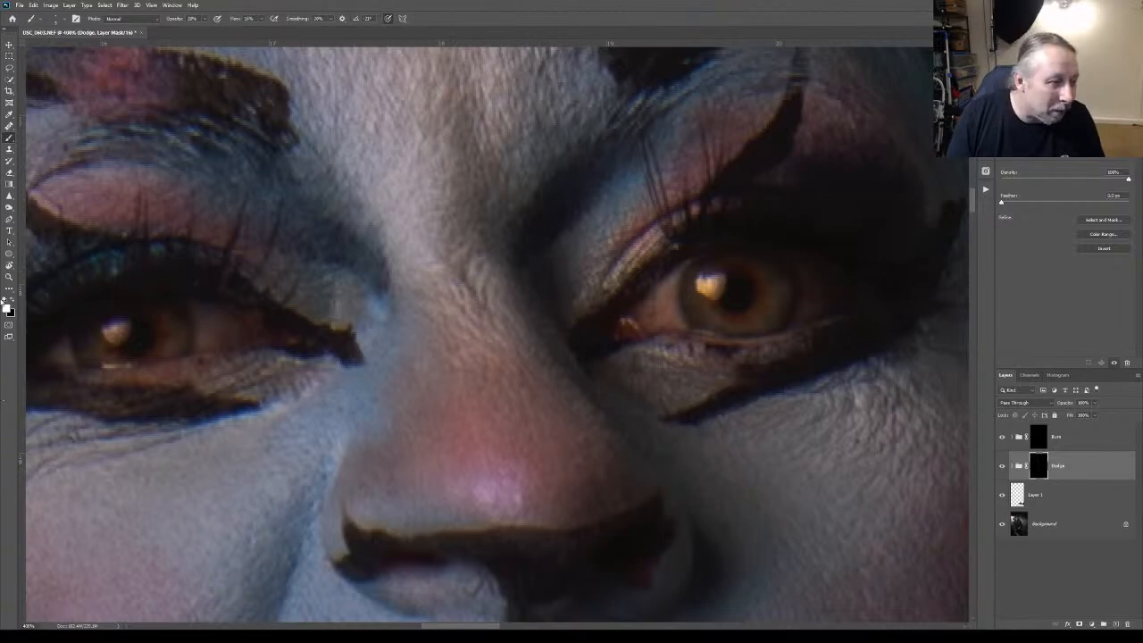
left_click(9, 277)
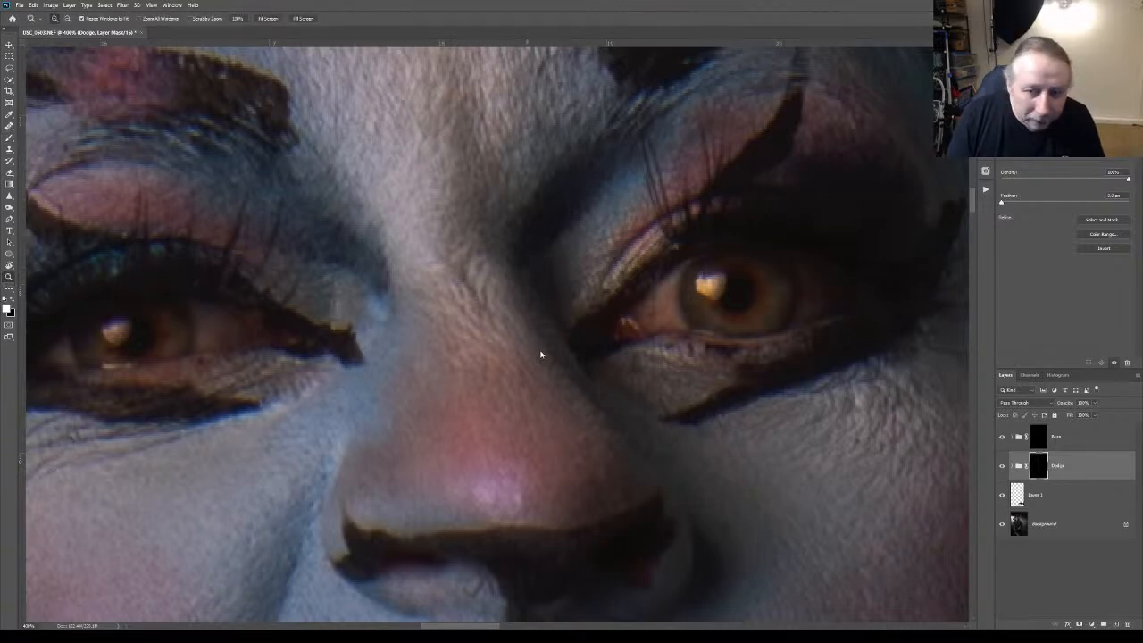
key("ctrl+0")
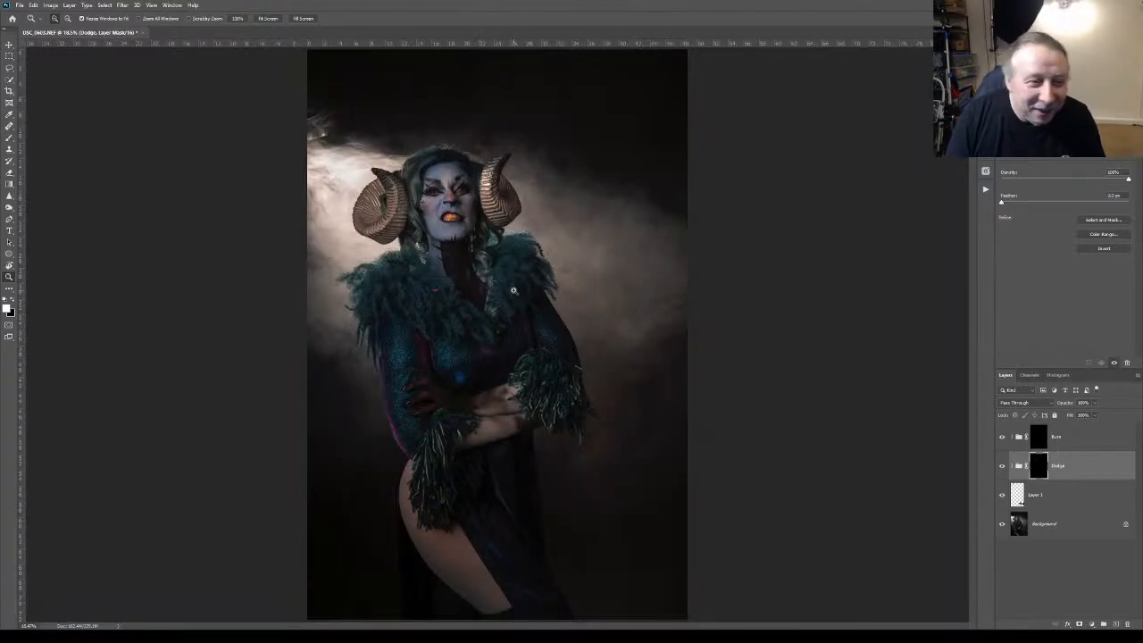
left_click_drag(460, 189, 460, 189)
left_click(460, 189)
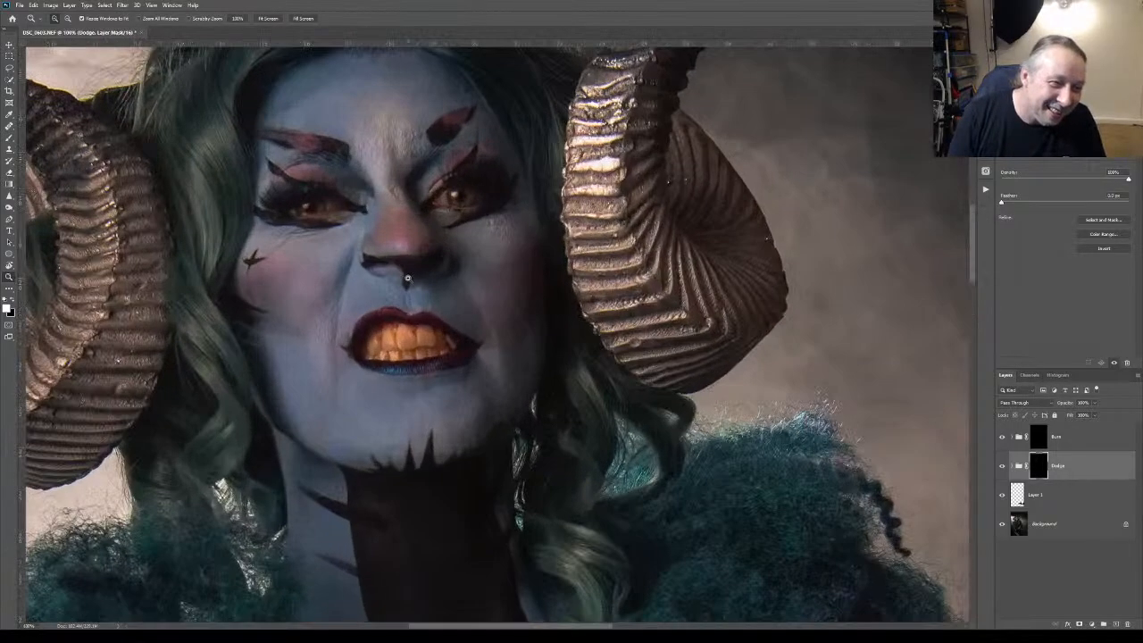
left_click(414, 278)
key("ctrl+minus")
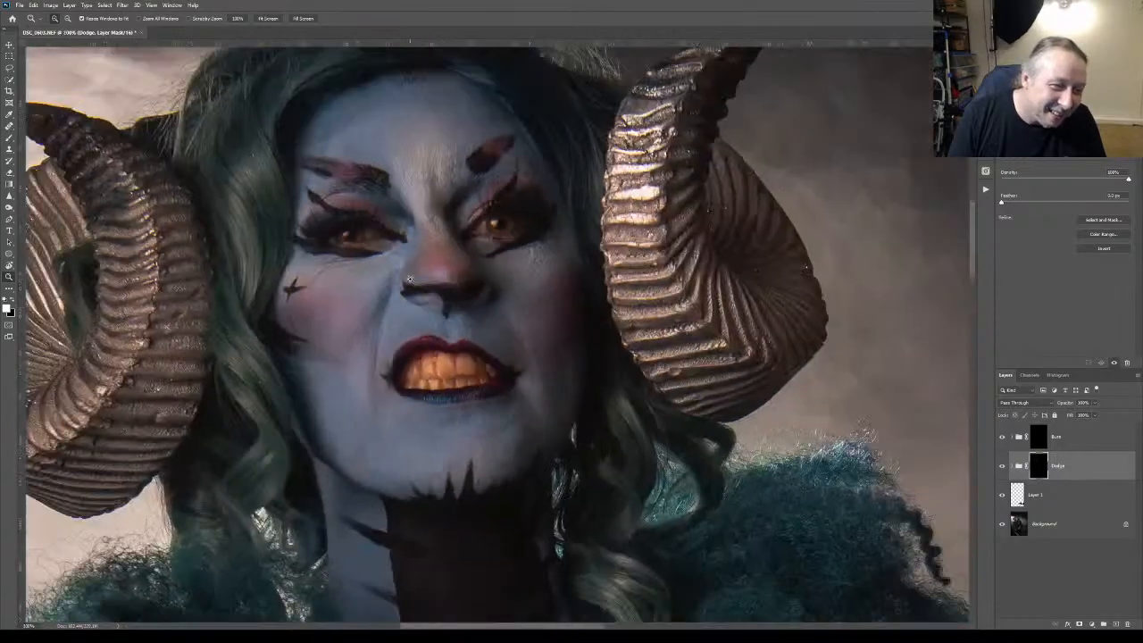
key("ctrl+0")
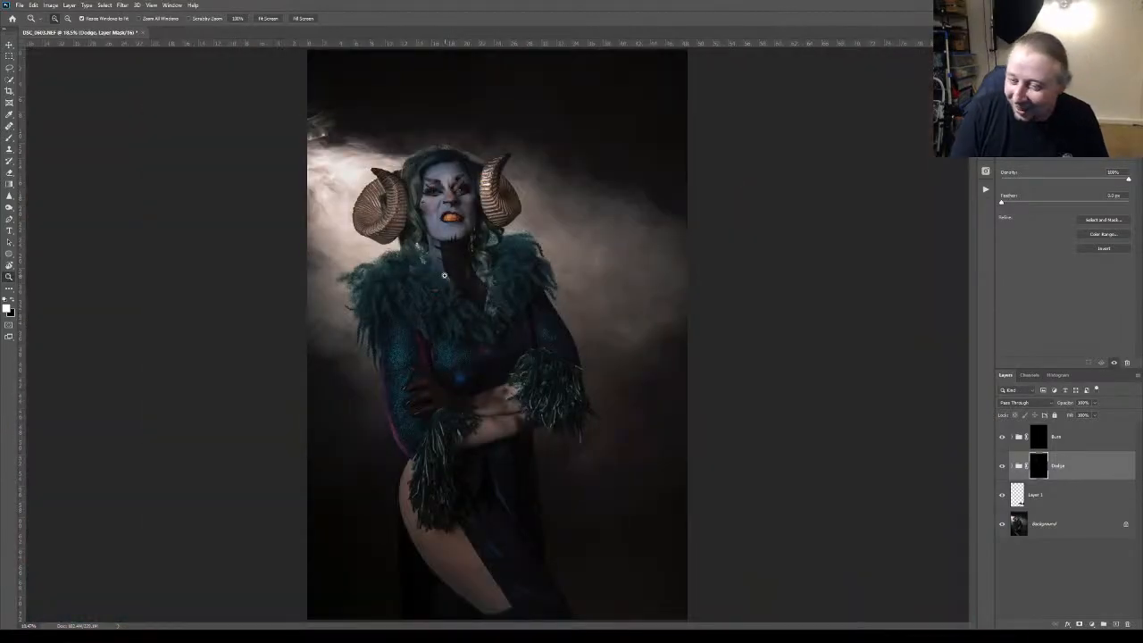
Lighten the teeth on the Dodge group mask with the Brush at 27% opacity
left_click(446, 215)
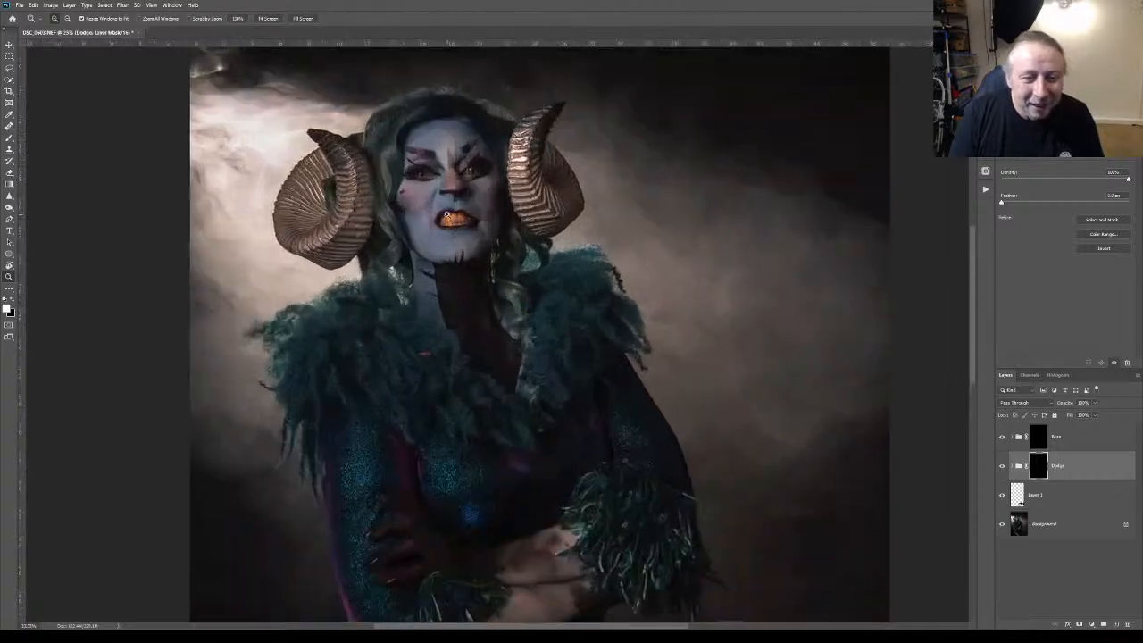
left_click(447, 215)
left_click(446, 215)
left_click(447, 216)
left_click(446, 216)
left_click(446, 215)
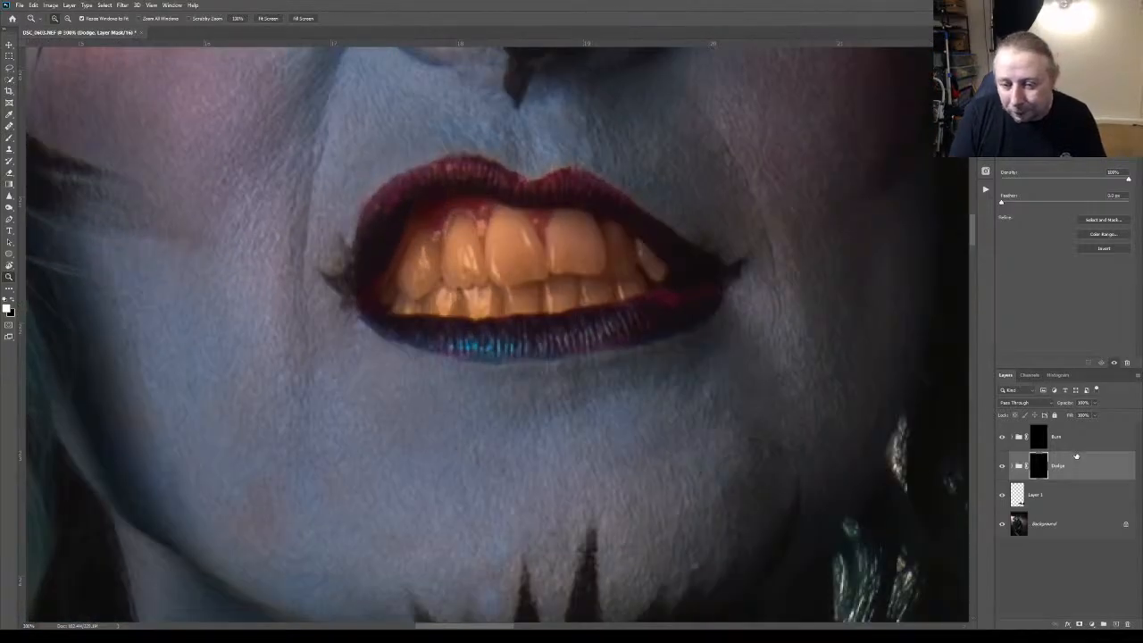
left_click(9, 139)
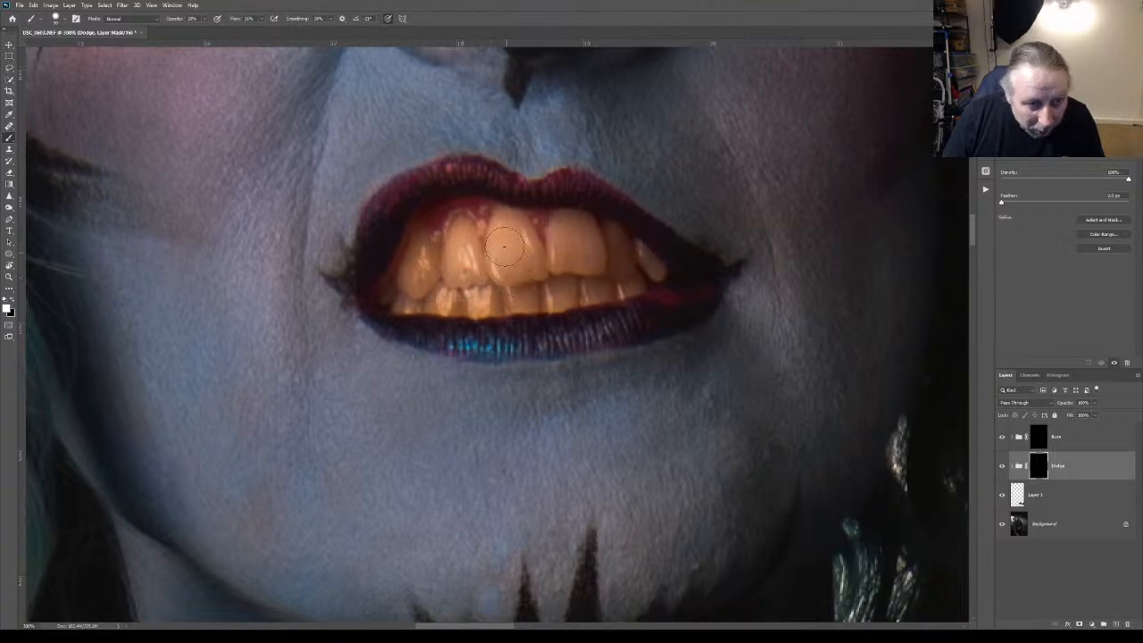
left_click_drag(173, 19, 178, 22)
mouse_move(515, 241)
left_mouse_down()
mouse_move(510, 278)
mouse_move(504, 238)
mouse_move(517, 252)
mouse_move(521, 241)
mouse_move(555, 248)
mouse_move(563, 233)
mouse_move(634, 270)
mouse_move(449, 294)
mouse_move(510, 295)
mouse_move(443, 292)
mouse_move(489, 296)
mouse_move(425, 293)
mouse_move(422, 243)
left_mouse_up()
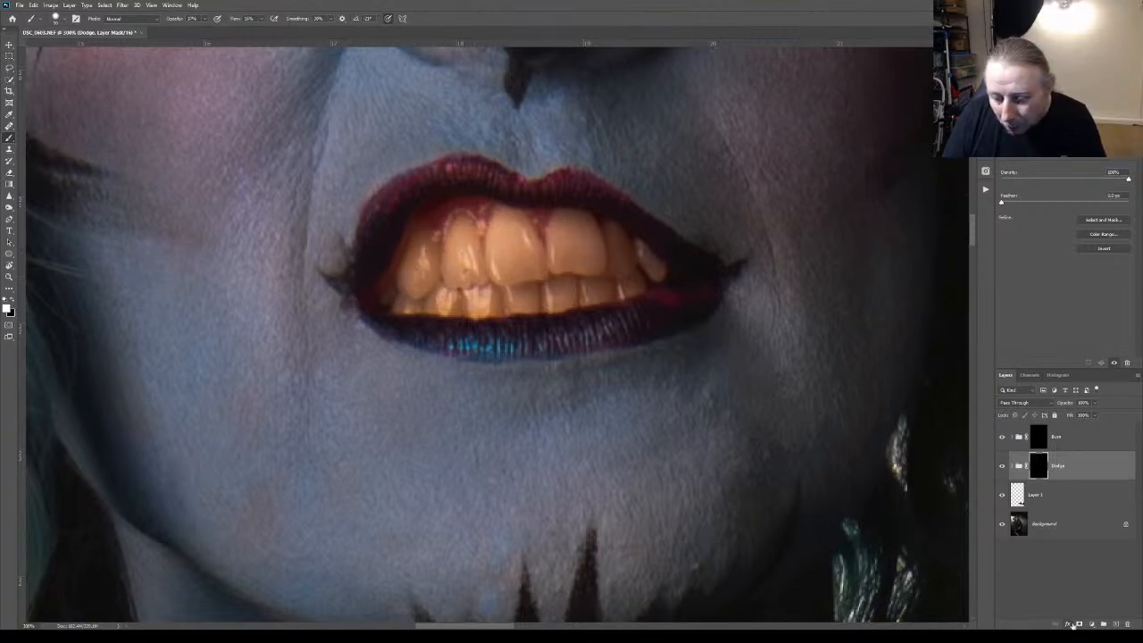
Add a Selective Color adjustment above the Burn group, raising cyan and lowering magenta and black, and invert its mask to black
left_click(1057, 441)
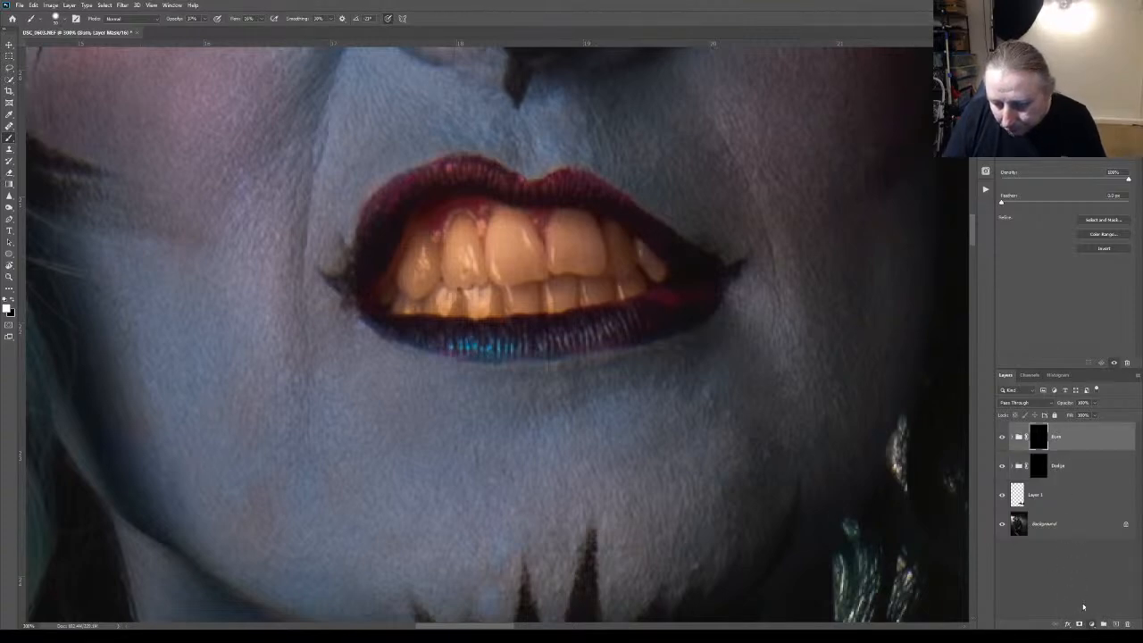
left_click(1079, 619)
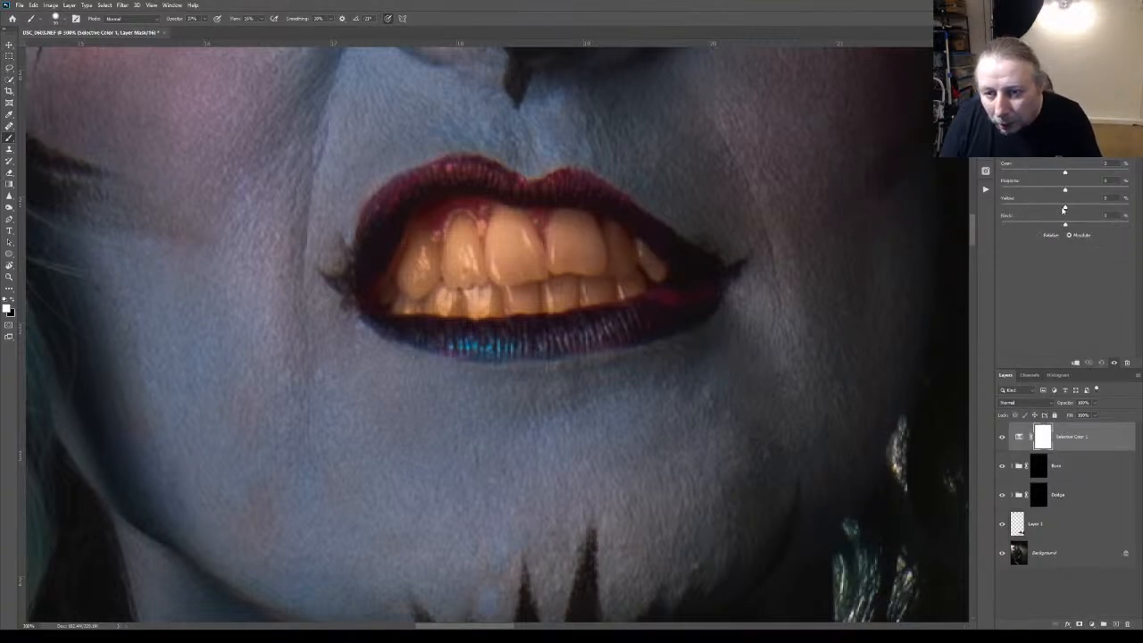
left_click_drag(1064, 176, 1033, 231)
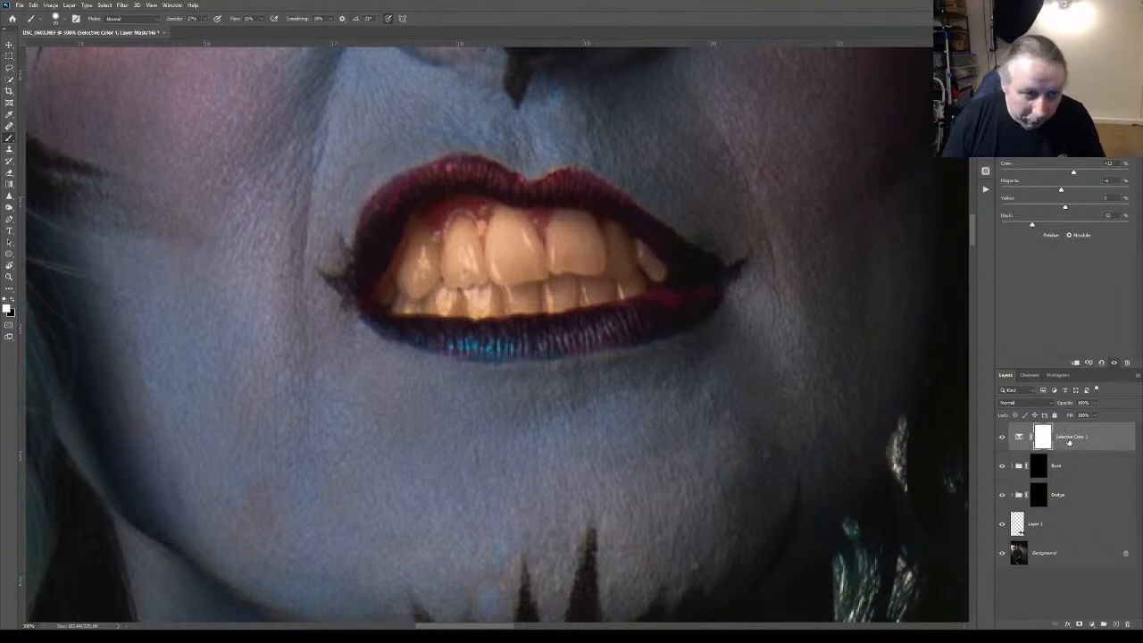
left_click(1038, 435)
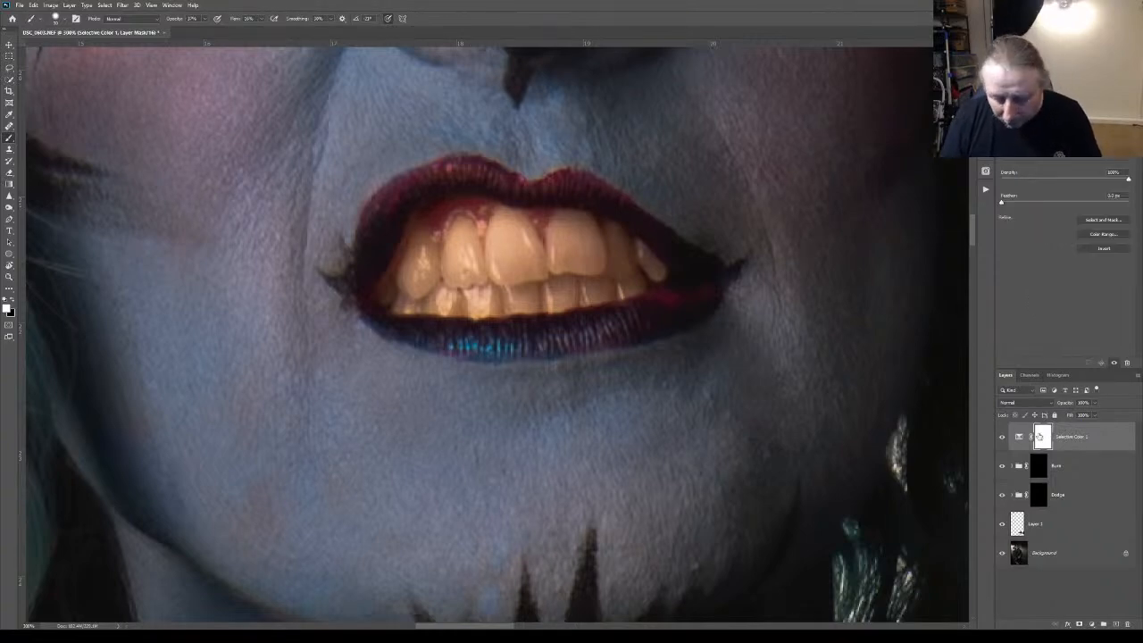
key("ctrl+i")
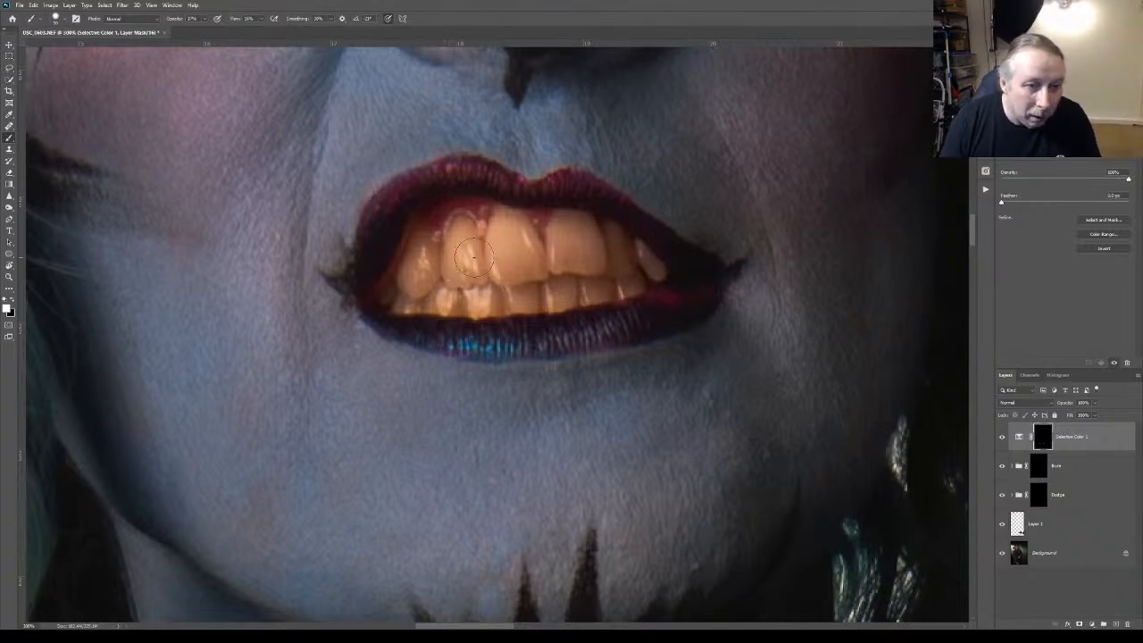
Paint the teeth white on the Selective Color mask at 100% brush opacity, using smaller brush sizes for detail, and compare before and after
left_click_drag(170, 19, 175, 20)
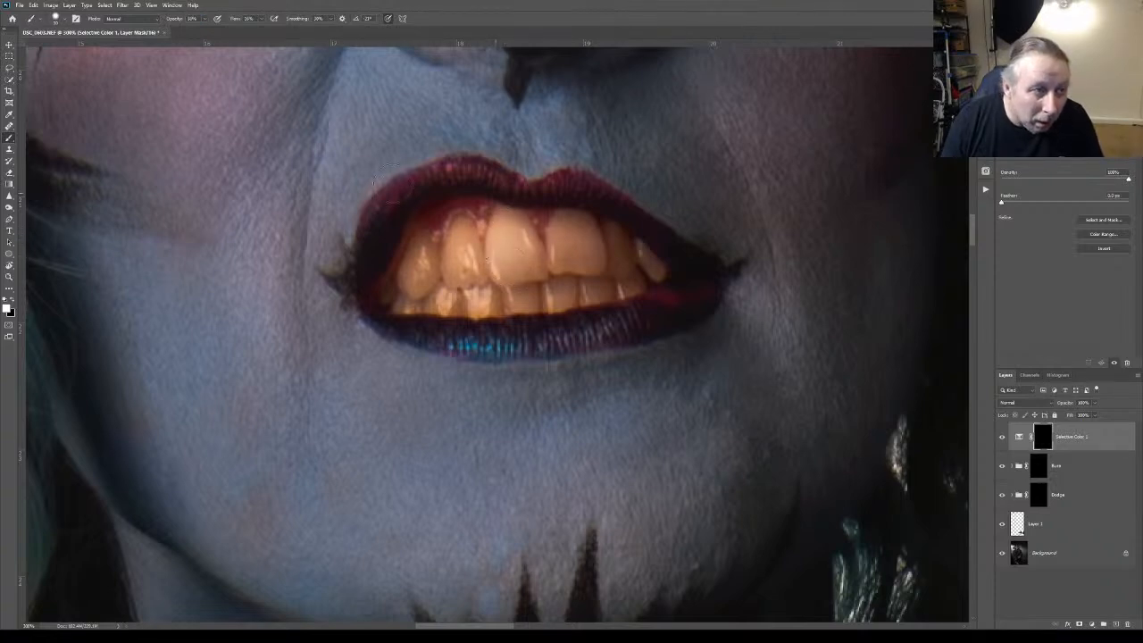
left_click_drag(178, 19, 191, 19)
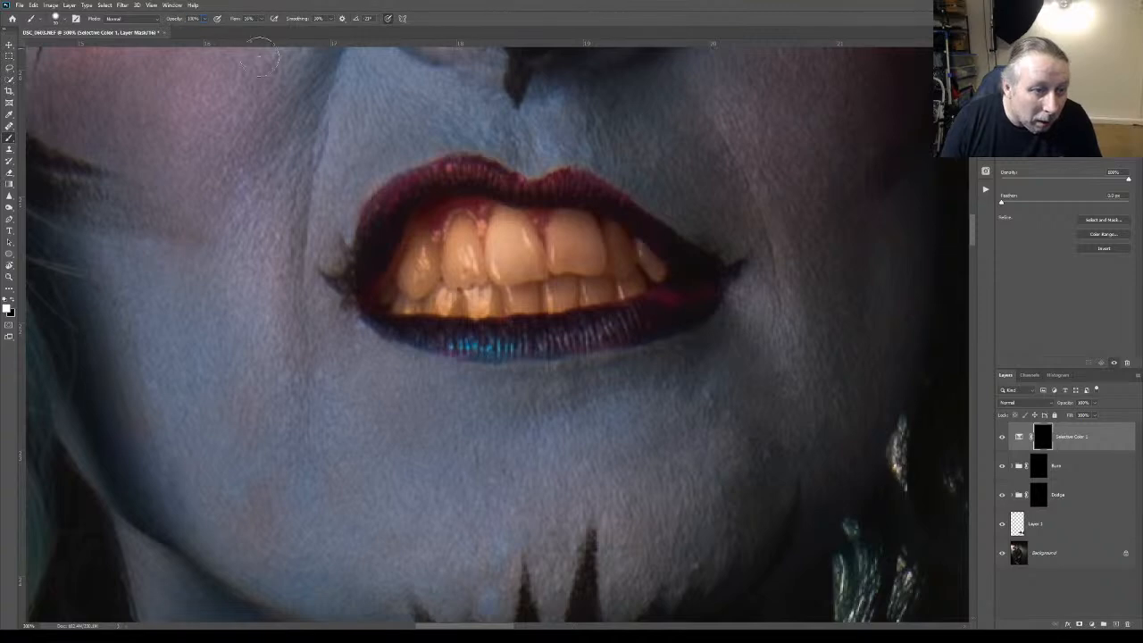
mouse_move(512, 231)
left_mouse_down()
mouse_move(466, 259)
mouse_move(479, 259)
mouse_move(466, 233)
mouse_move(463, 279)
mouse_move(462, 246)
mouse_move(441, 277)
mouse_move(429, 258)
mouse_move(420, 269)
mouse_move(426, 256)
mouse_move(411, 288)
mouse_move(546, 287)
left_mouse_up()
mouse_move(573, 240)
left_mouse_down()
mouse_move(552, 265)
mouse_move(579, 247)
mouse_move(608, 268)
mouse_move(616, 245)
mouse_move(634, 267)
mouse_move(530, 256)
mouse_move(573, 255)
mouse_move(585, 225)
mouse_move(595, 257)
mouse_move(564, 257)
mouse_move(560, 280)
mouse_move(596, 262)
mouse_move(521, 262)
left_mouse_up()
key("[")
key("[")
key("[")
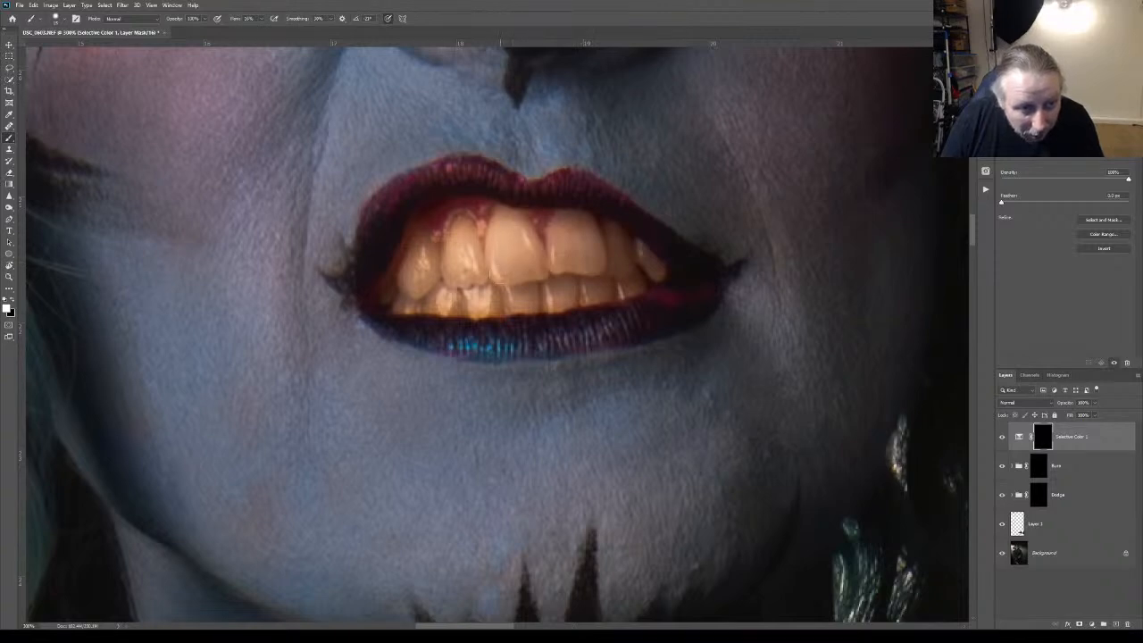
mouse_move(447, 257)
left_mouse_down()
mouse_move(437, 264)
mouse_move(416, 250)
mouse_move(409, 268)
mouse_move(459, 299)
mouse_move(411, 301)
mouse_move(456, 306)
mouse_move(418, 307)
mouse_move(605, 297)
mouse_move(625, 276)
mouse_move(623, 248)
mouse_move(632, 270)
left_mouse_up()
key("[")
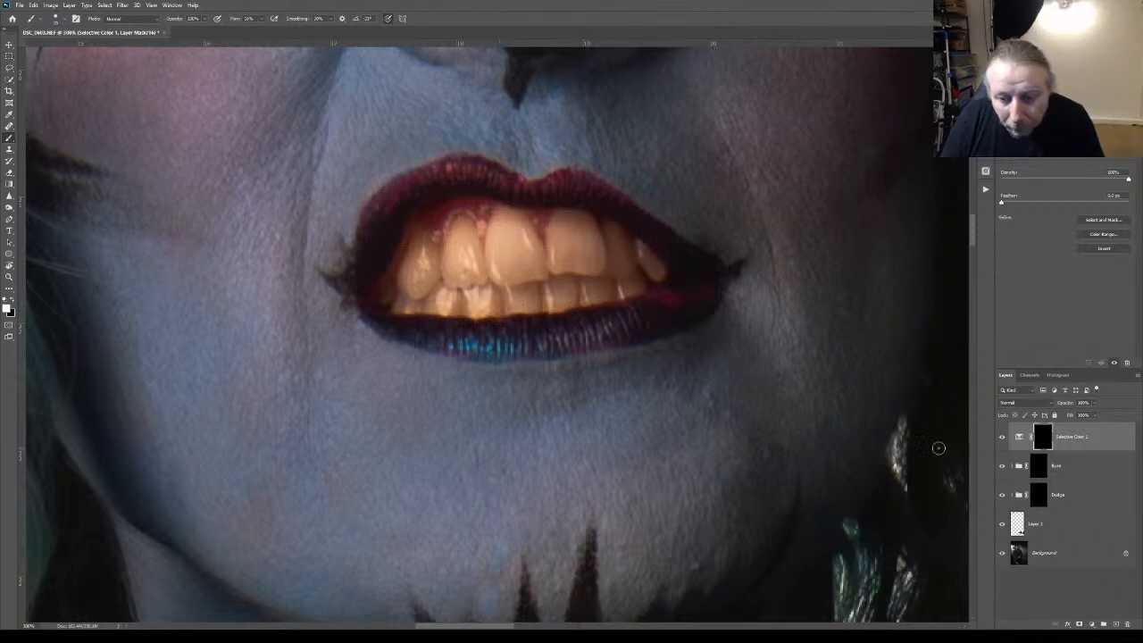
left_click(1001, 437)
left_click(1001, 437)
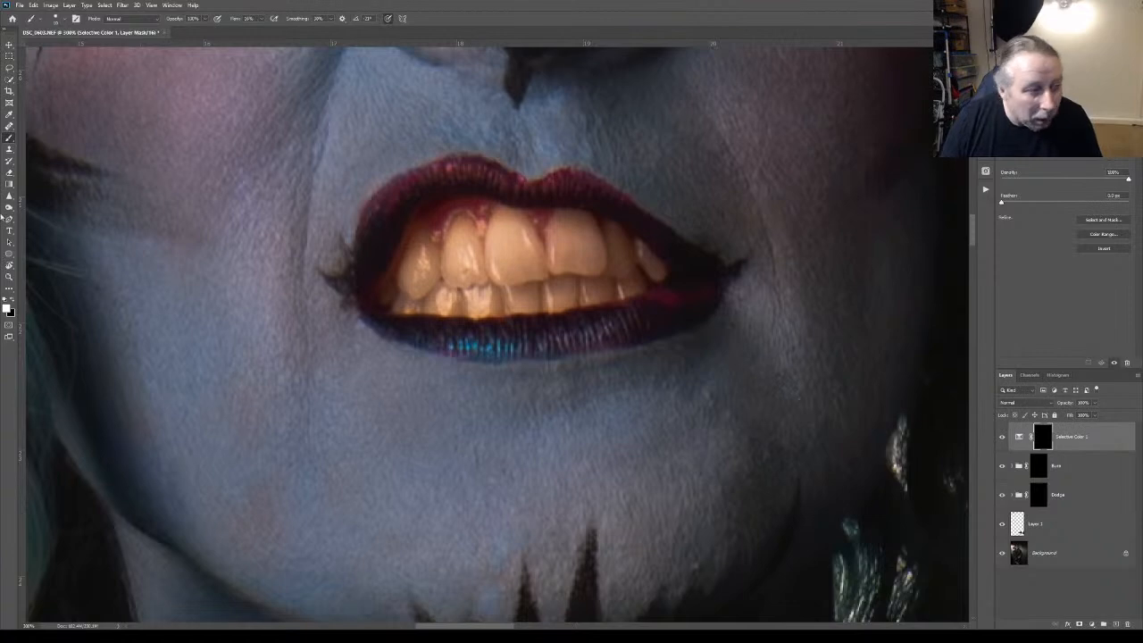
Evaluate the corrected teeth on the full portrait and in close-ups of the mouth and face
left_click(9, 277)
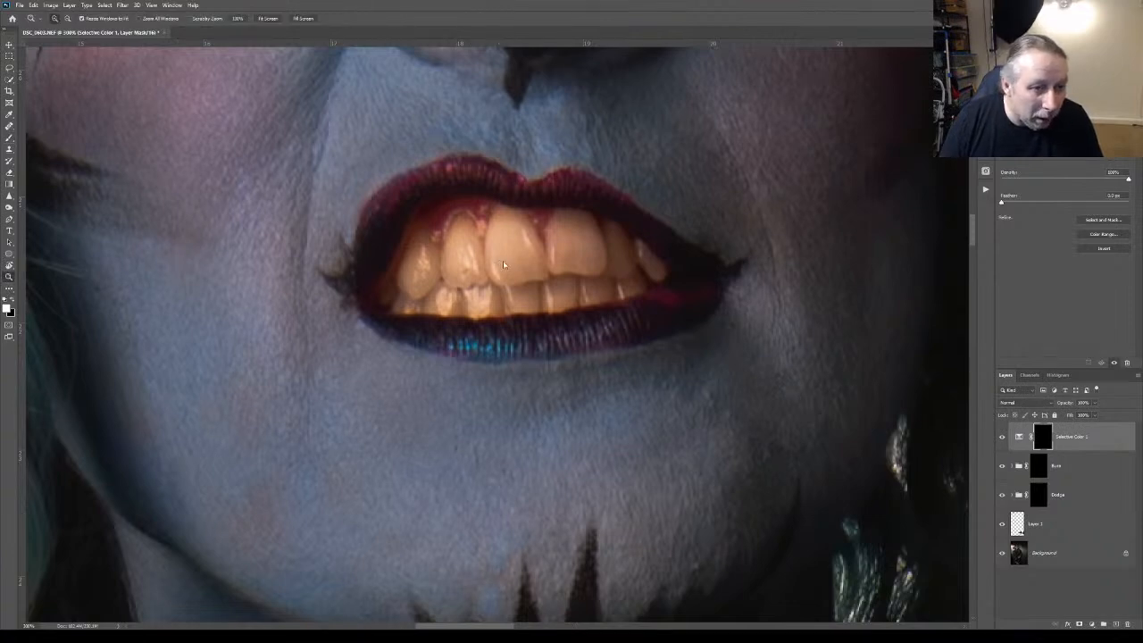
key("ctrl+0")
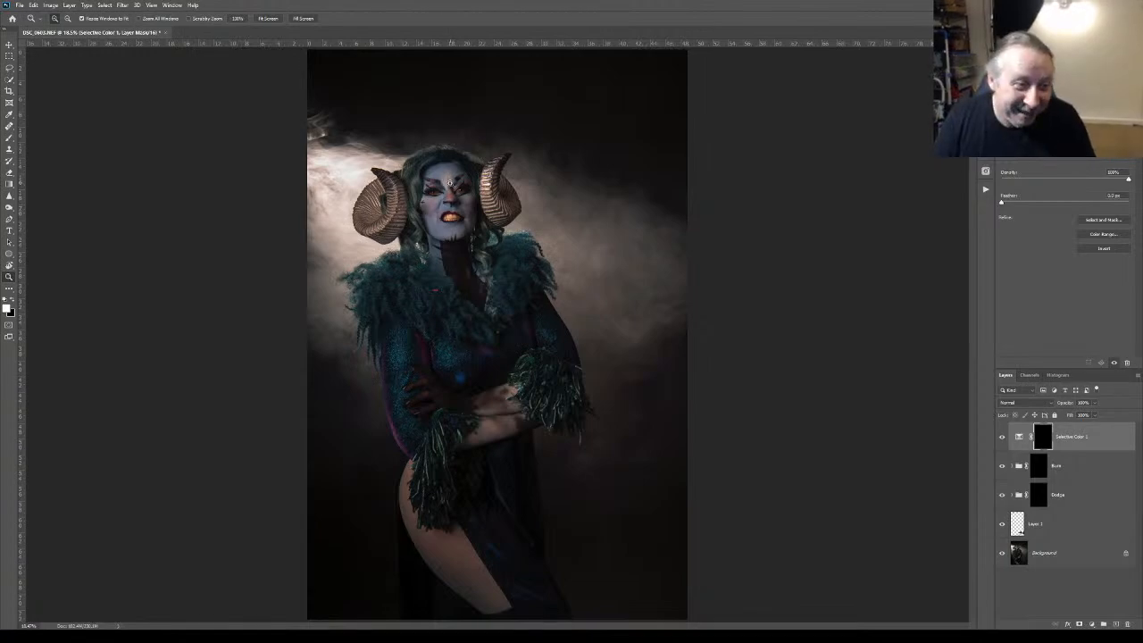
left_click(450, 183)
left_click(450, 188)
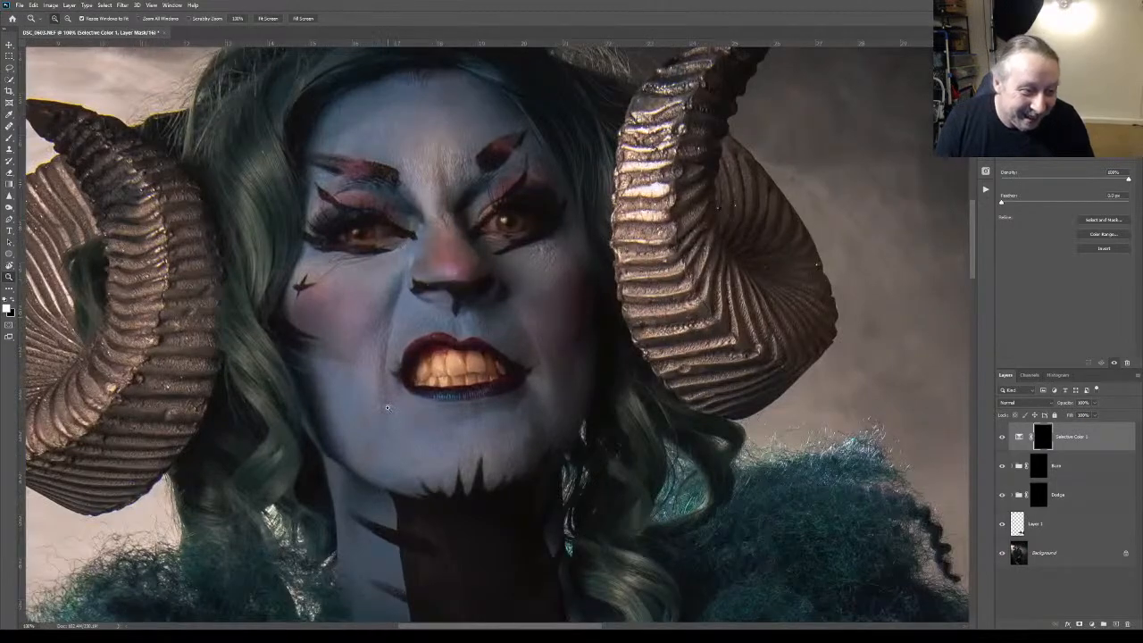
left_click(369, 402)
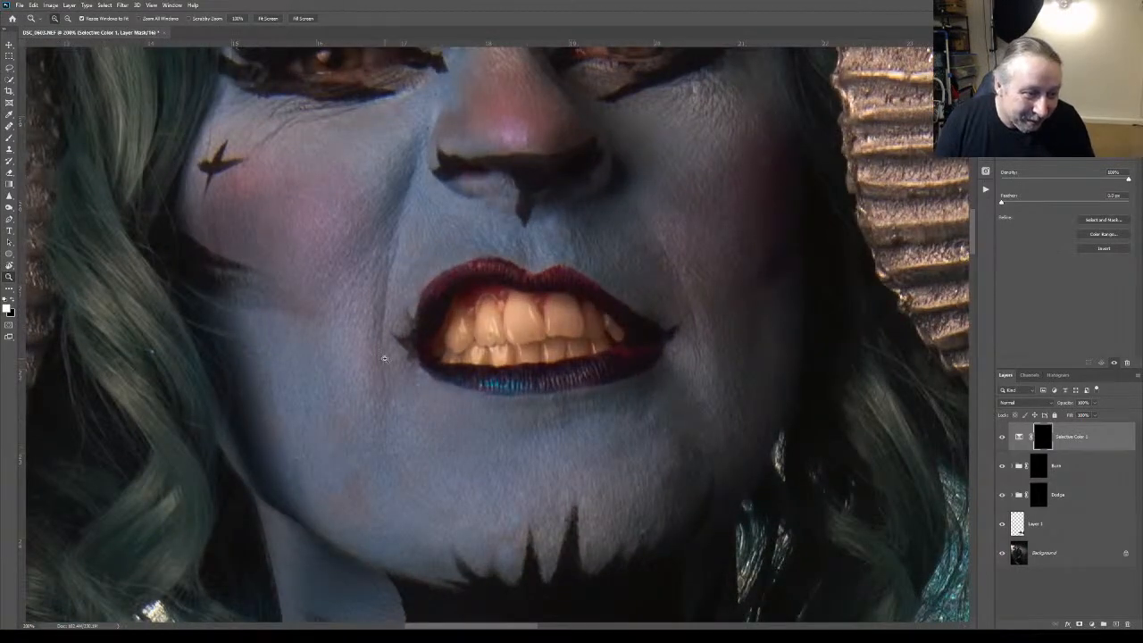
key("ctrl+minus")
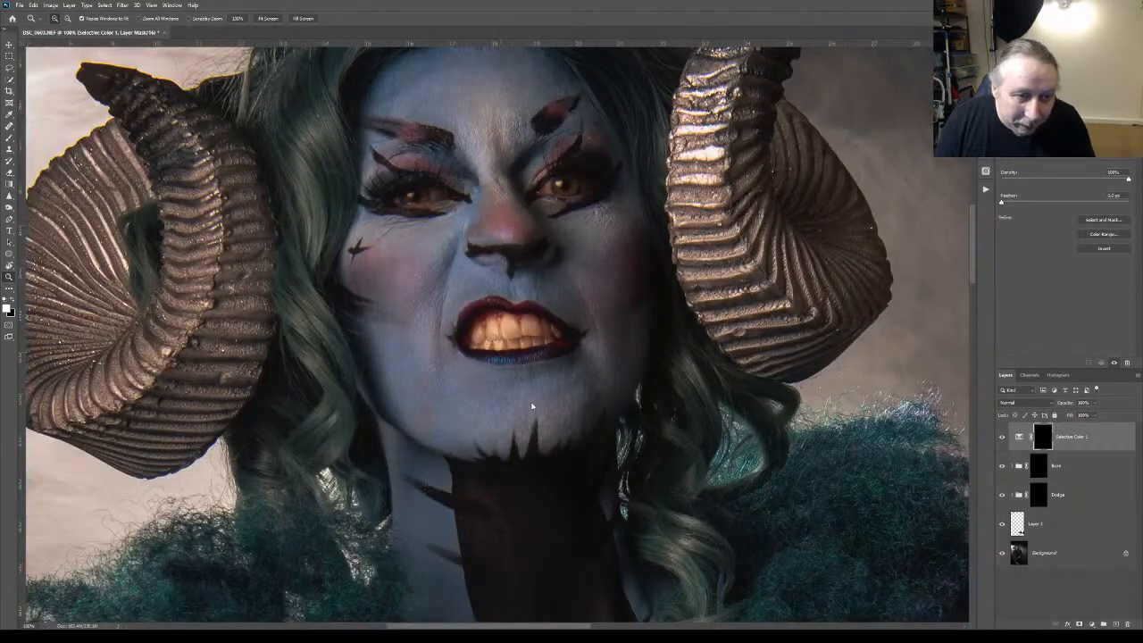
key("ctrl+0")
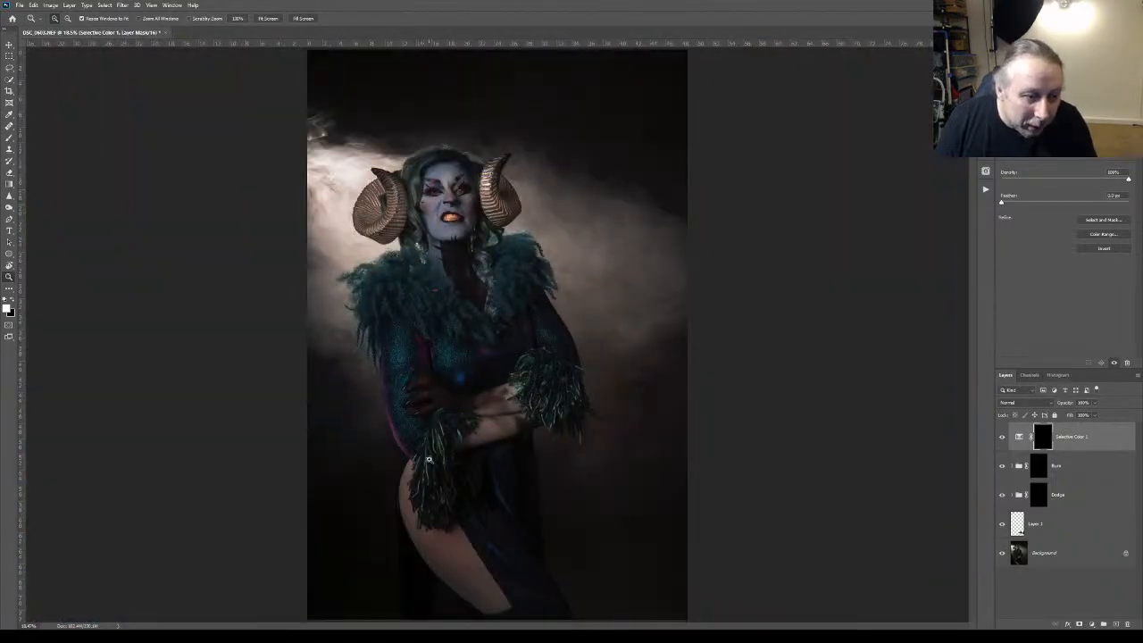
Heal the skin marks on the bare thigh on Layer 1 with the Healing Brush, sampling Current & Below
left_click_drag(467, 581, 387, 465)
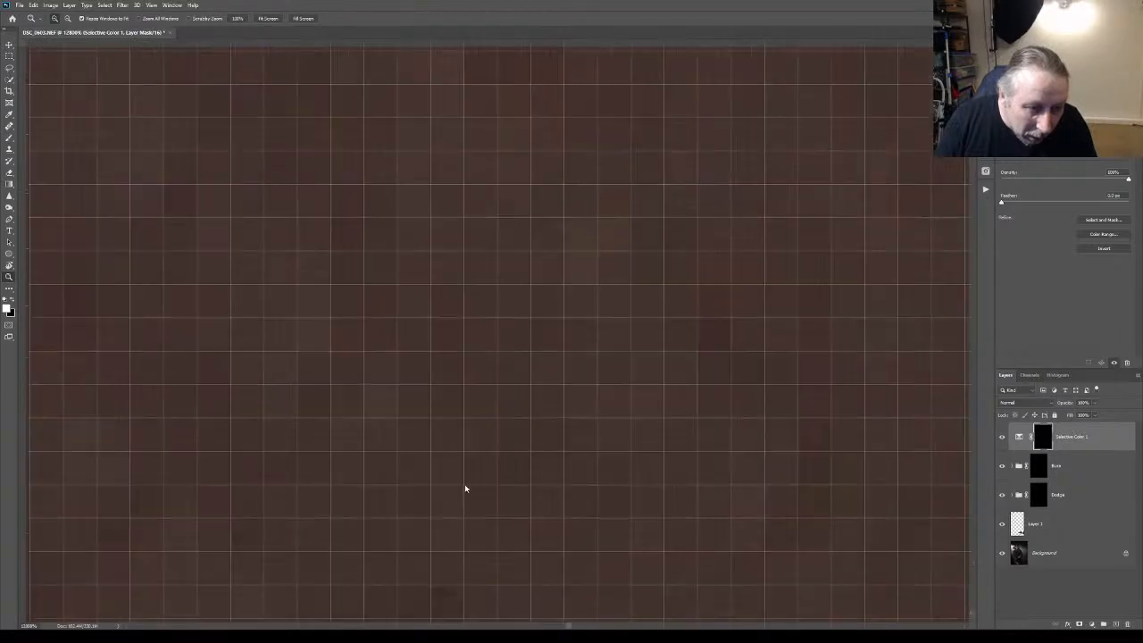
key("ctrl+1")
left_click(1027, 524)
left_click(9, 126)
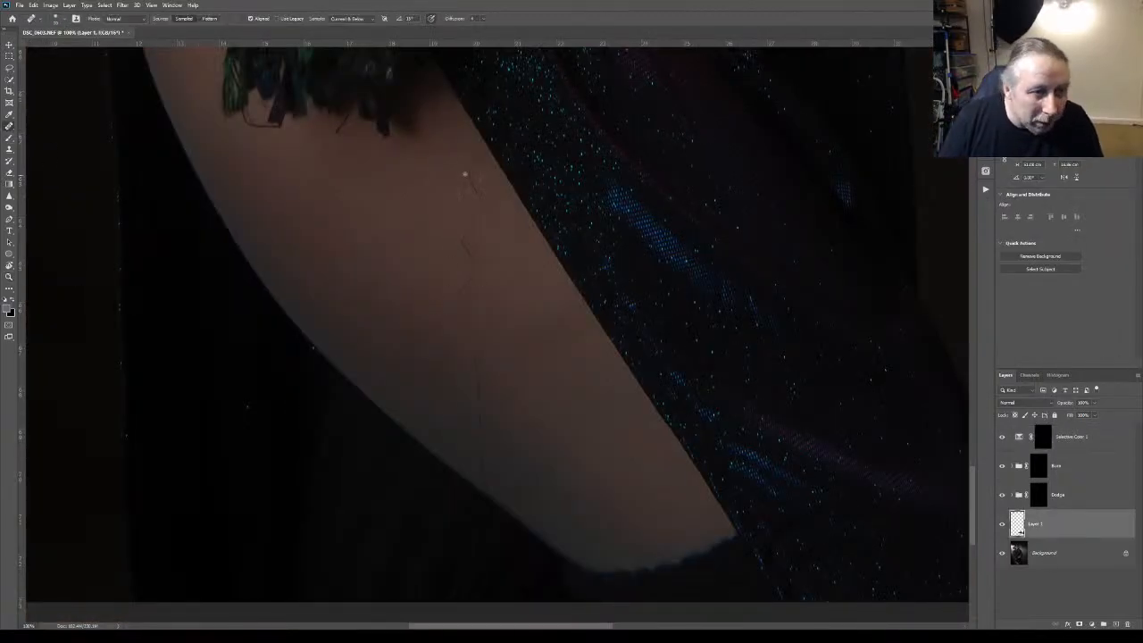
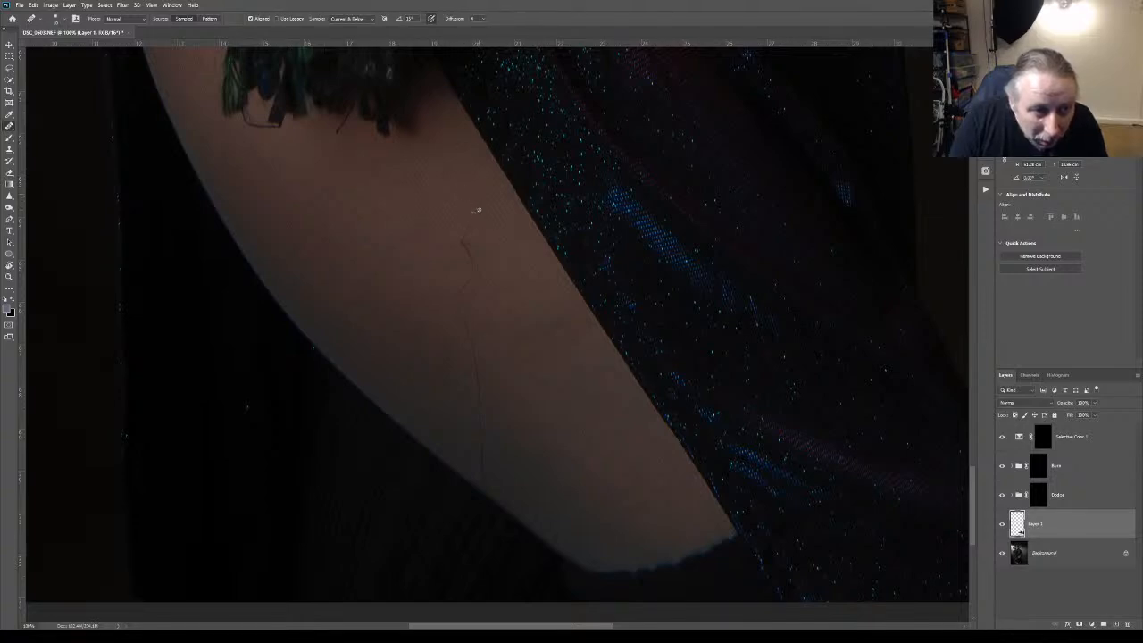
Heal the thin dark line running down the lower part of the bare thigh on Layer 1
mouse_move(480, 209)
left_mouse_down()
mouse_move(463, 238)
mouse_move(474, 222)
mouse_move(474, 266)
left_mouse_up()
left_click(443, 237, "alt")
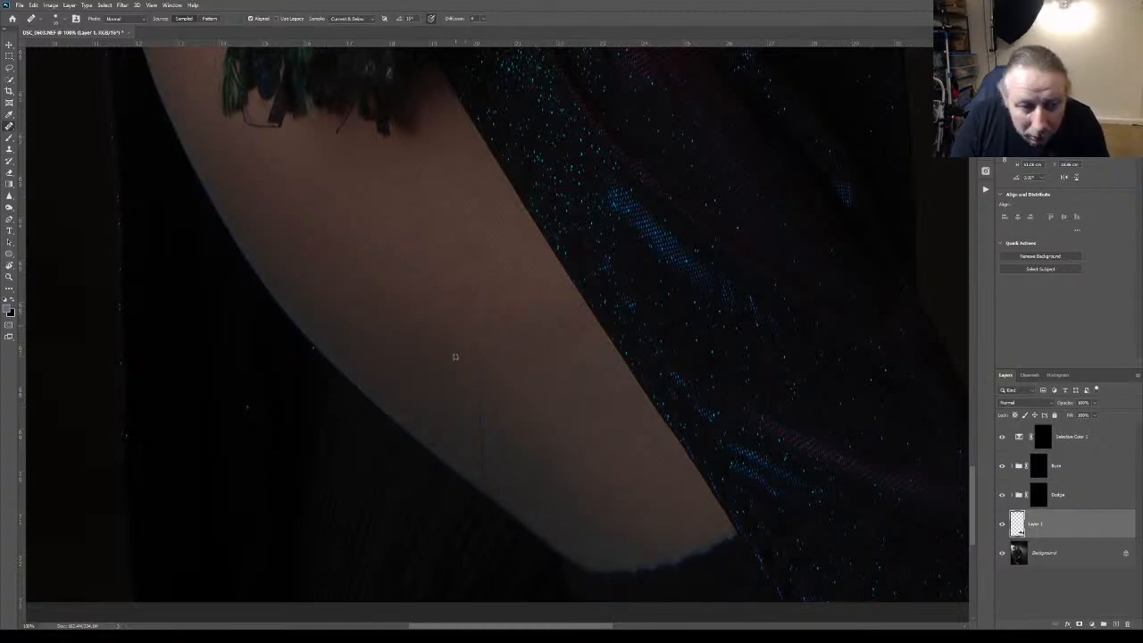
left_click(458, 379, "alt")
left_click_drag(473, 394, 489, 435)
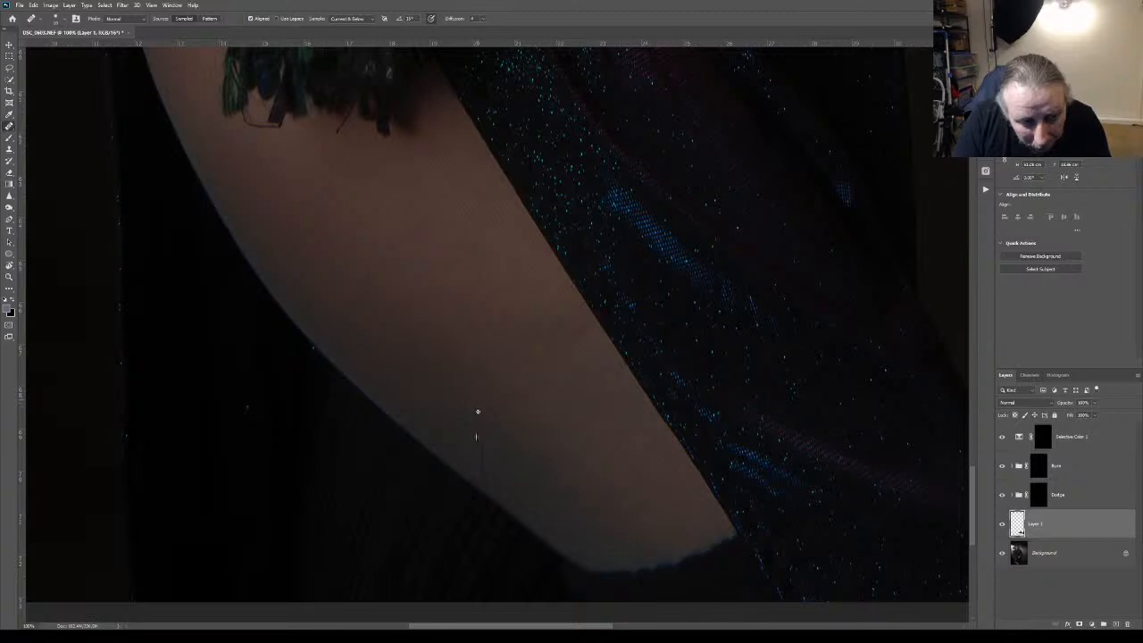
left_click_drag(481, 451, 487, 490)
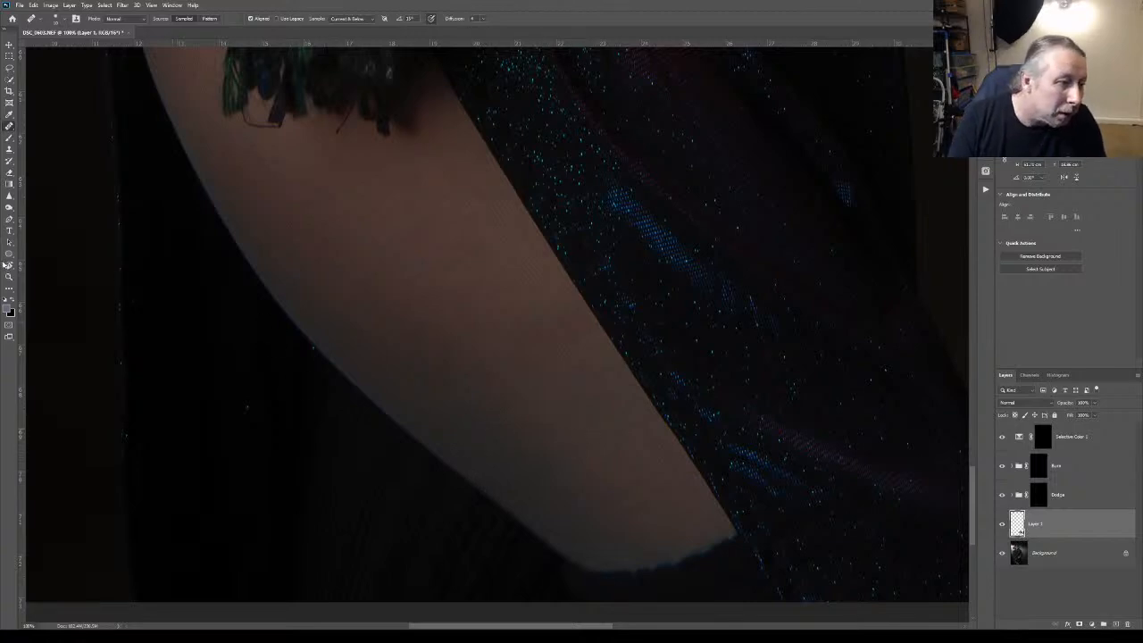
Add a Curves adjustment above Selective Color 1 and shape it into an S-curve with raised highlights, lowered shadows and a lifted black point
left_click(9, 276)
key("ctrl+0")
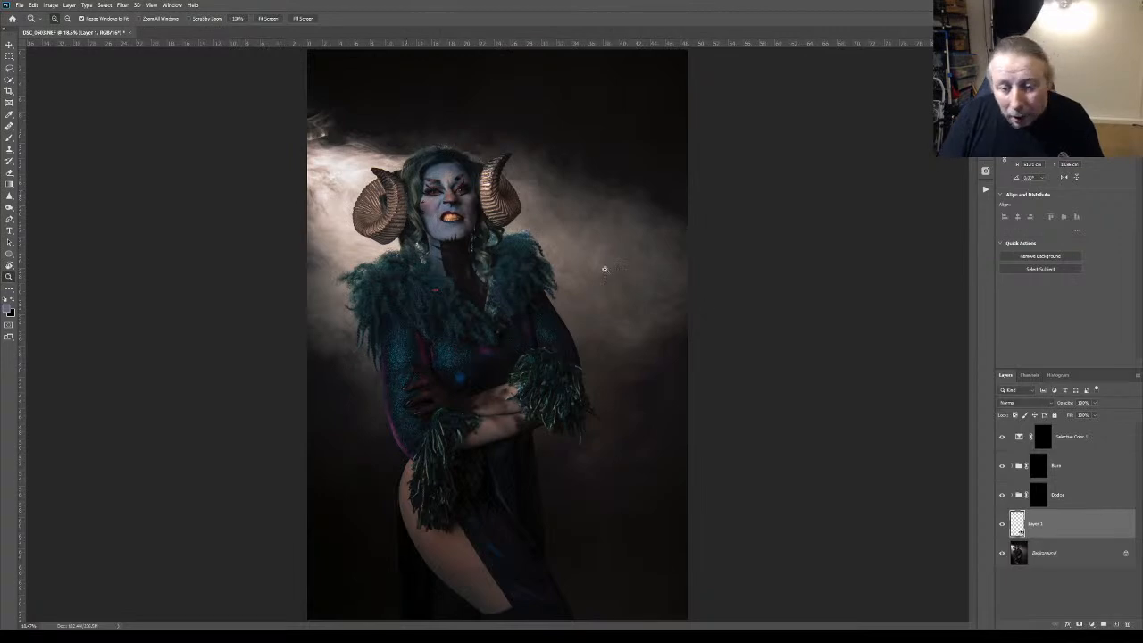
left_click(1053, 433)
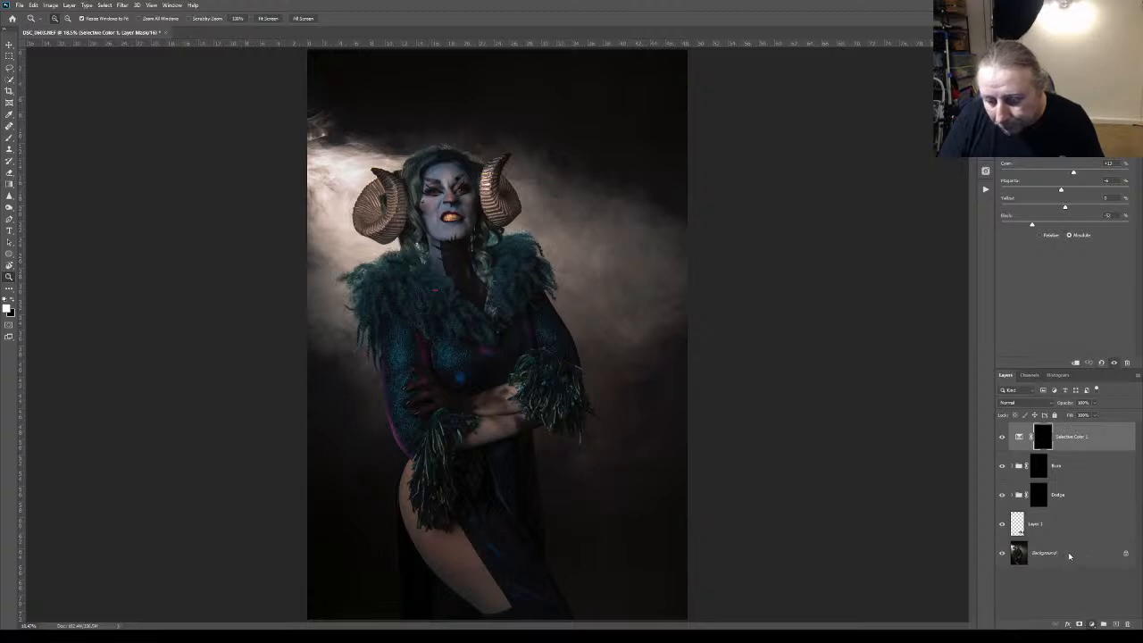
left_click(1074, 507)
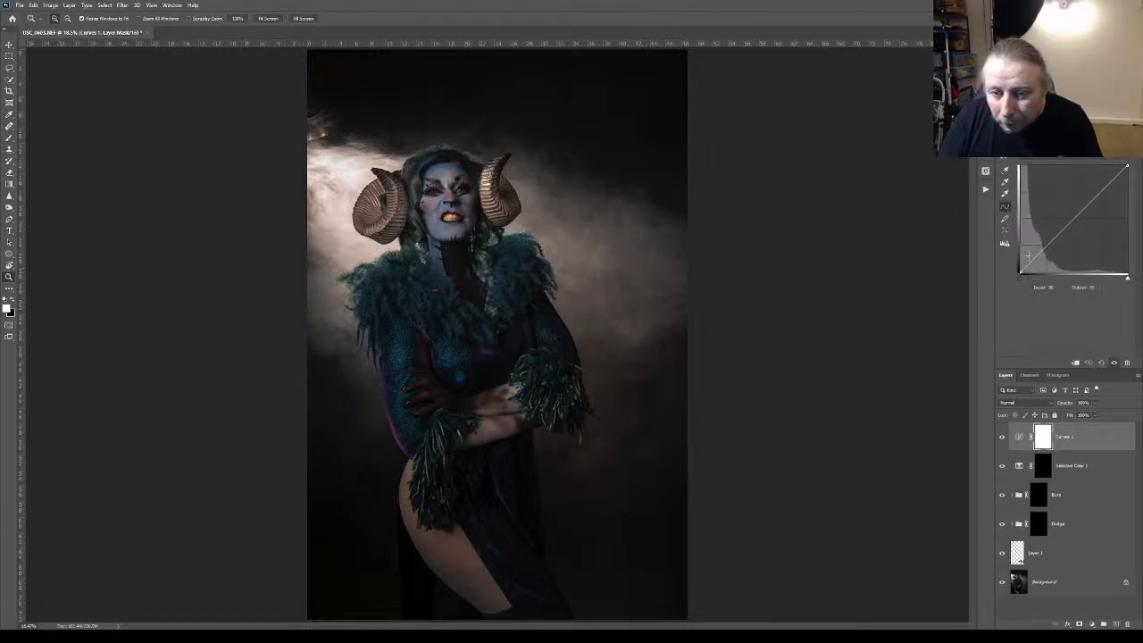
left_click_drag(1030, 263, 1028, 258)
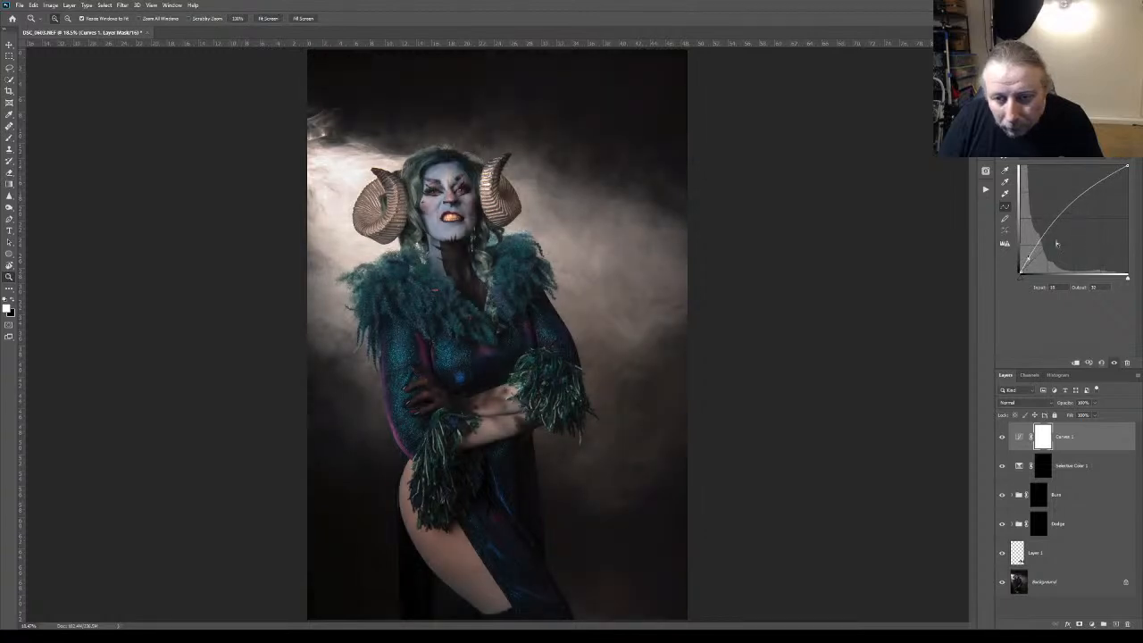
mouse_move(1098, 183)
left_mouse_down()
mouse_move(1118, 208)
mouse_move(1097, 184)
left_mouse_up()
left_click_drag(1029, 257, 1035, 261)
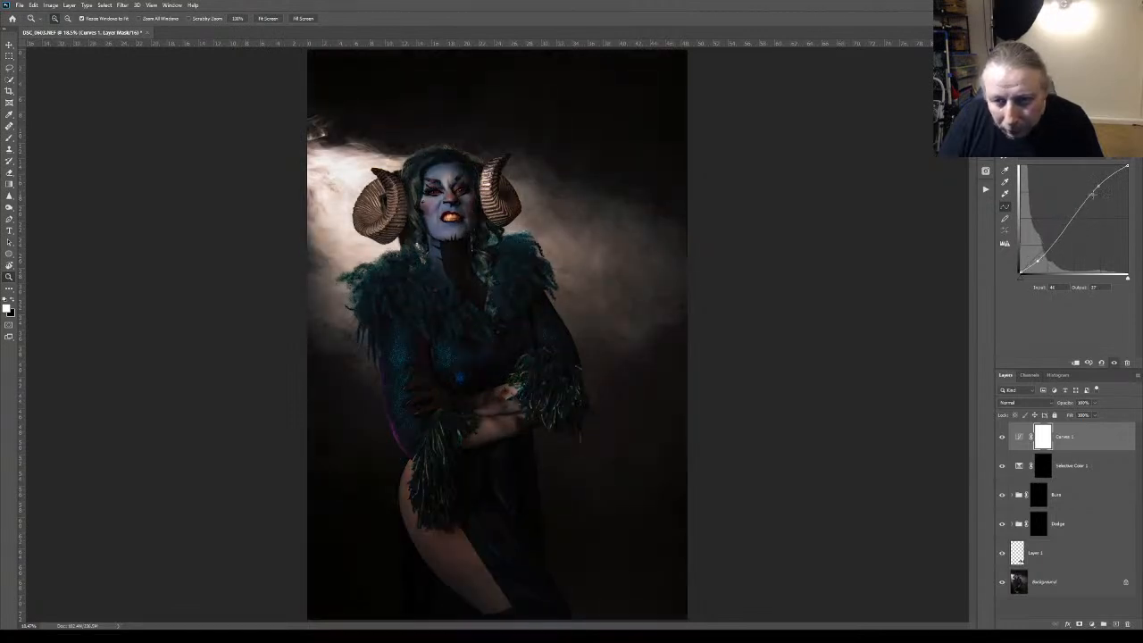
left_click_drag(1097, 186, 1088, 180)
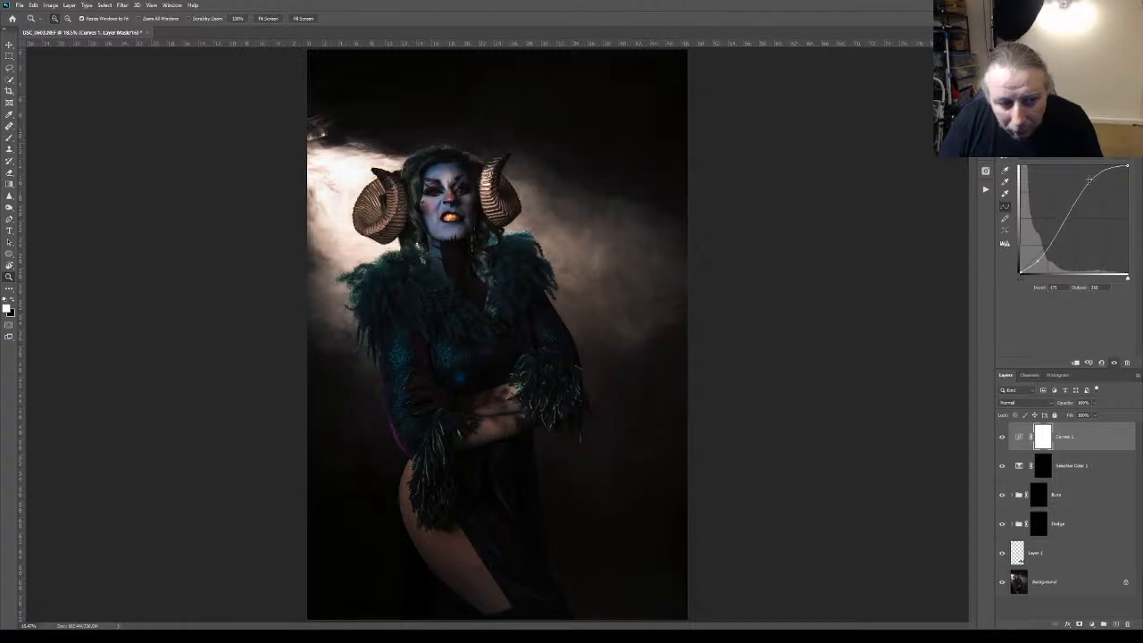
left_click_drag(1039, 259, 1036, 263)
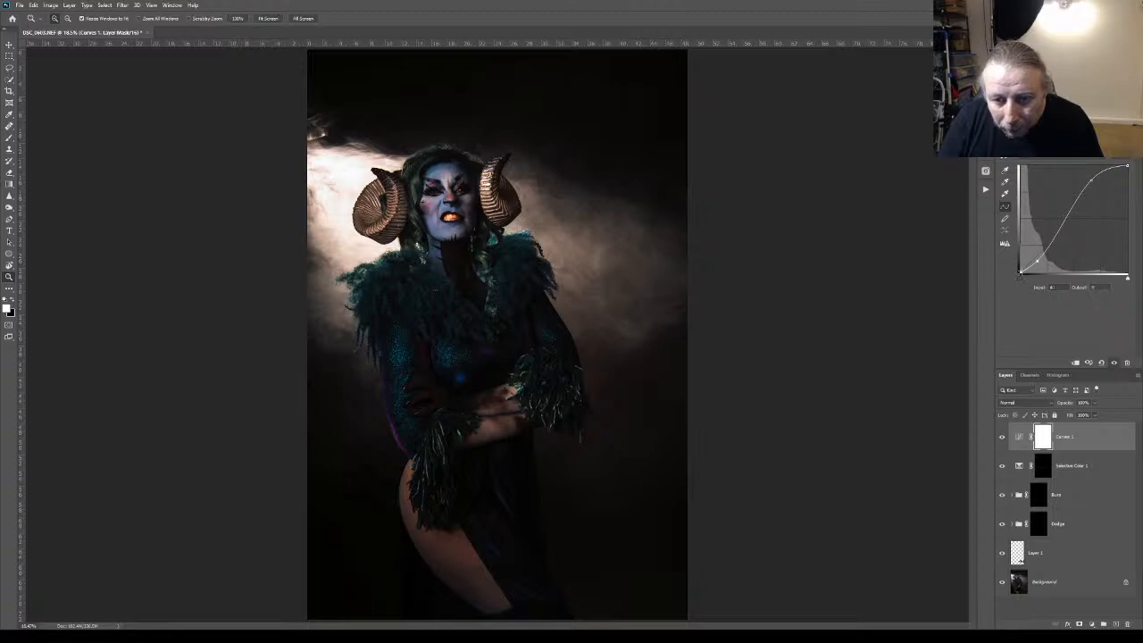
left_click_drag(1019, 269, 1020, 268)
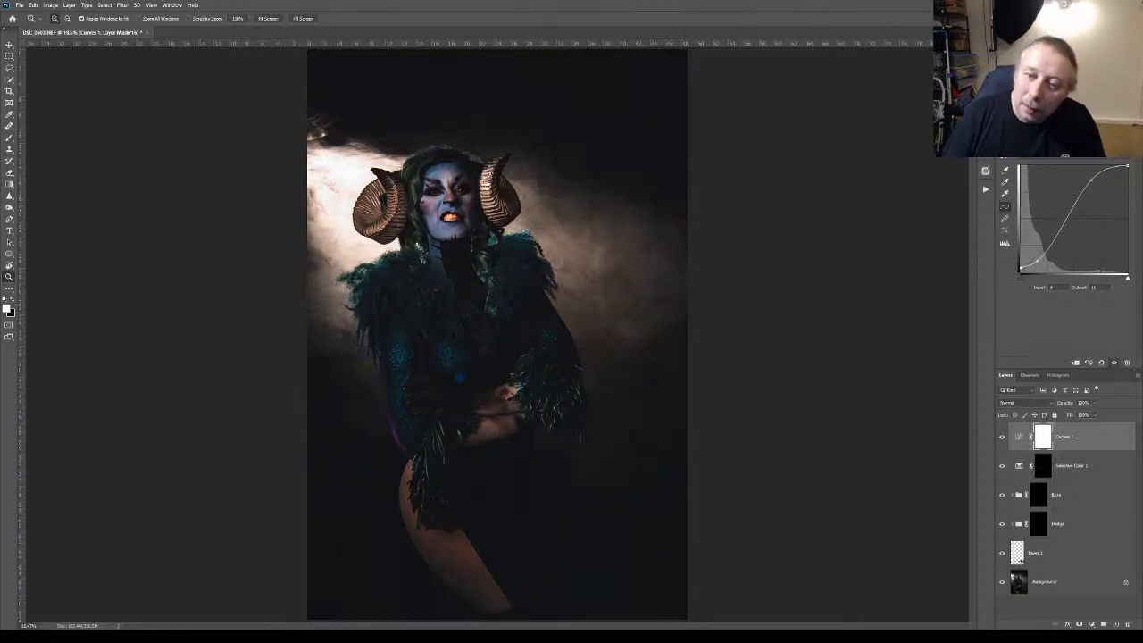
left_click_drag(1090, 180, 1098, 185)
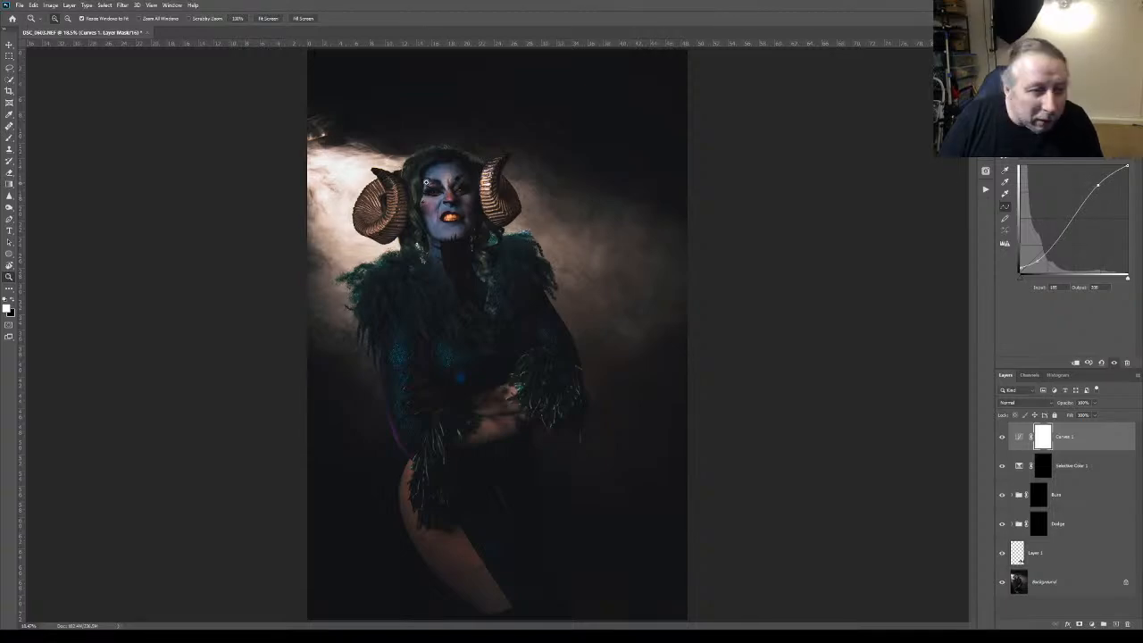
Raise cyan and magenta and further lower black in Selective Color 1 for the teeth, and compare with the adjustment hidden
left_click(452, 196)
left_click(452, 197)
left_click(452, 196)
left_click(451, 195)
left_click(452, 196)
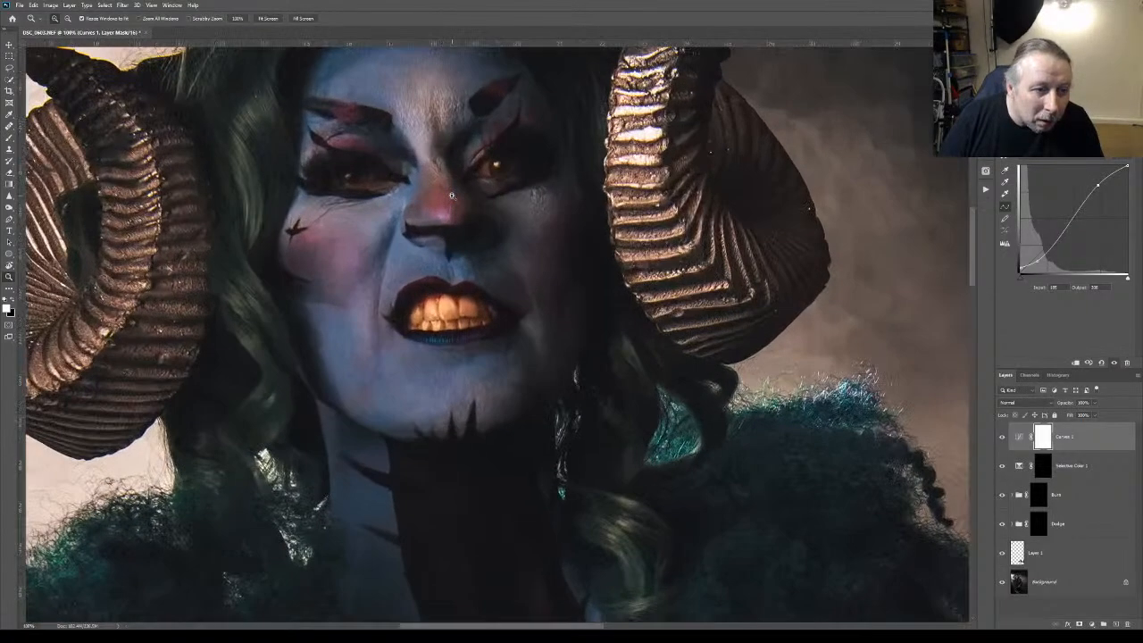
left_click(1015, 437)
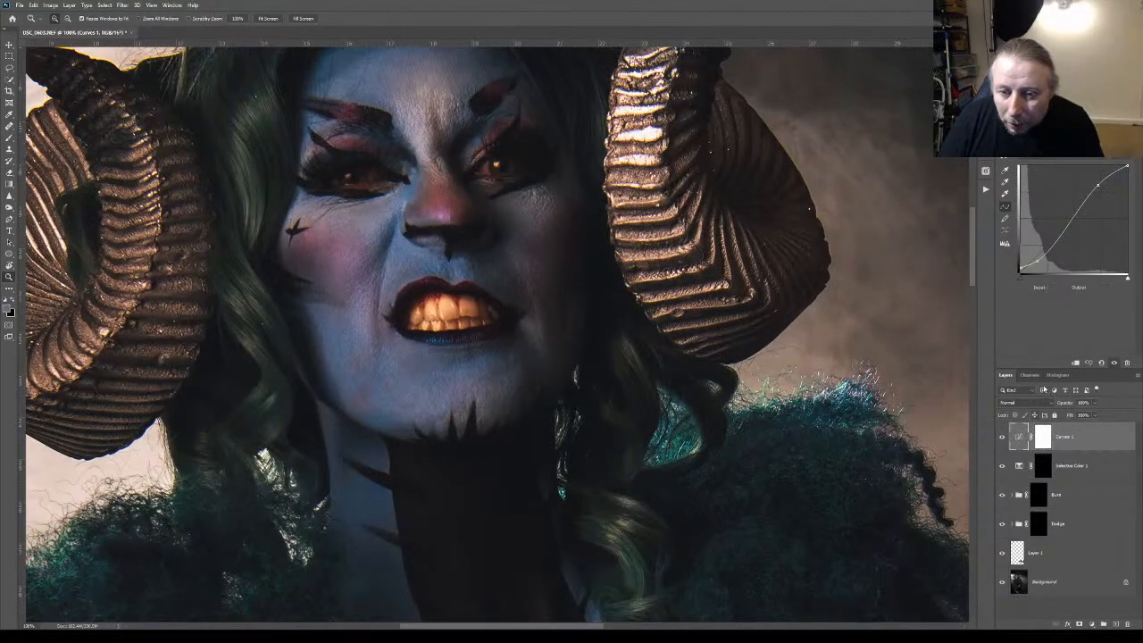
left_click(1019, 465)
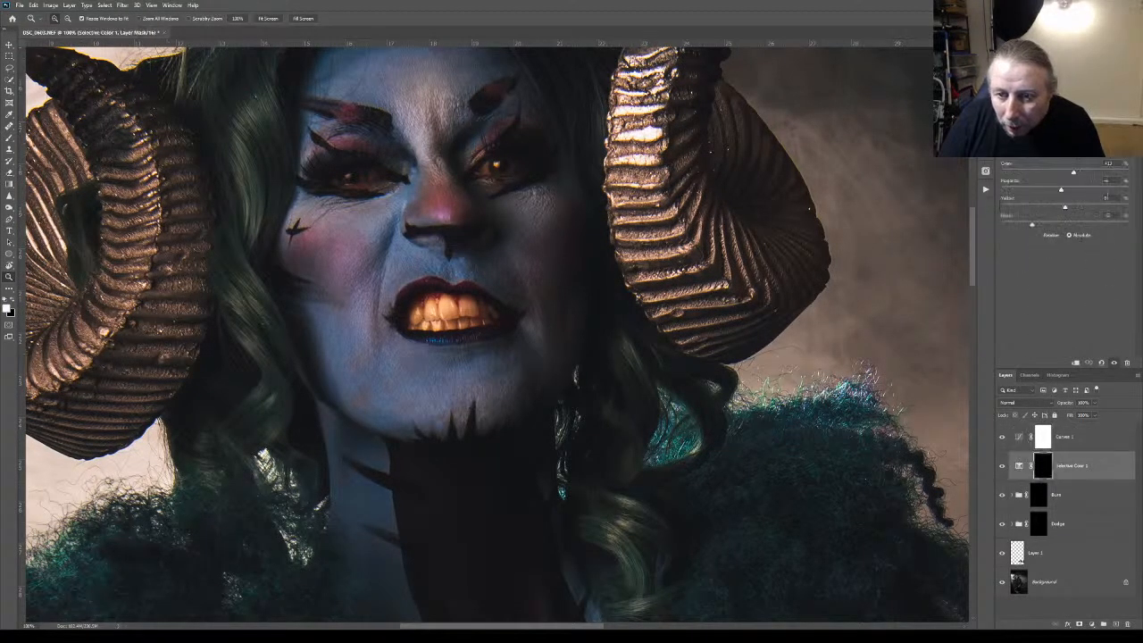
mouse_move(1033, 226)
left_mouse_down()
mouse_move(1019, 226)
mouse_move(1045, 225)
mouse_move(1021, 226)
left_mouse_up()
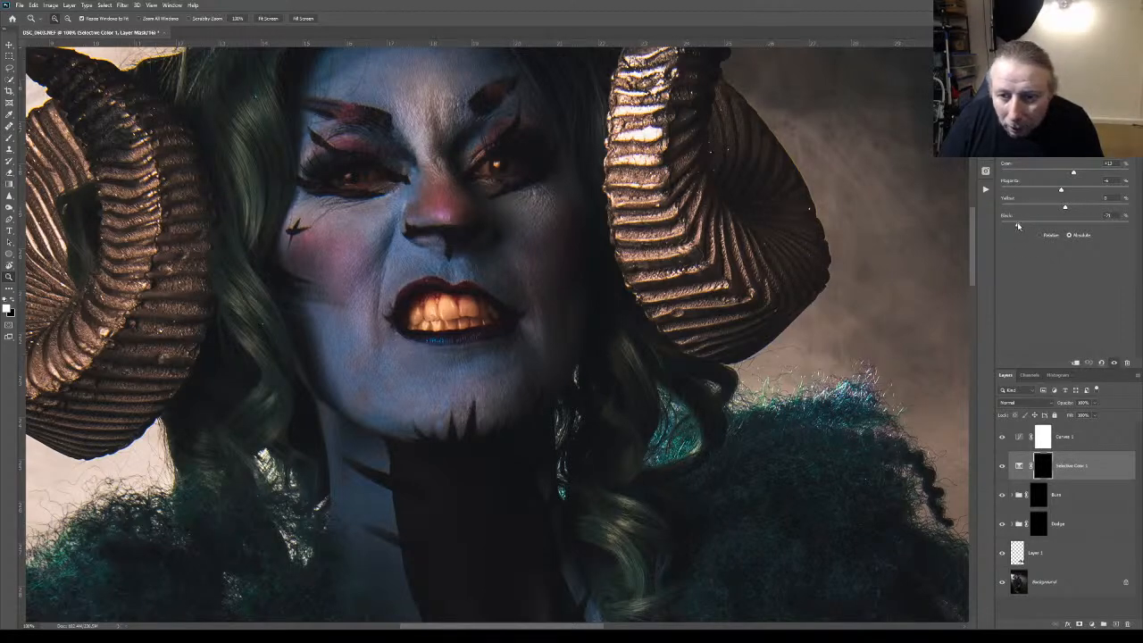
mouse_move(1058, 192)
left_mouse_down()
mouse_move(1073, 192)
mouse_move(1066, 173)
mouse_move(1082, 176)
mouse_move(1058, 181)
left_mouse_up()
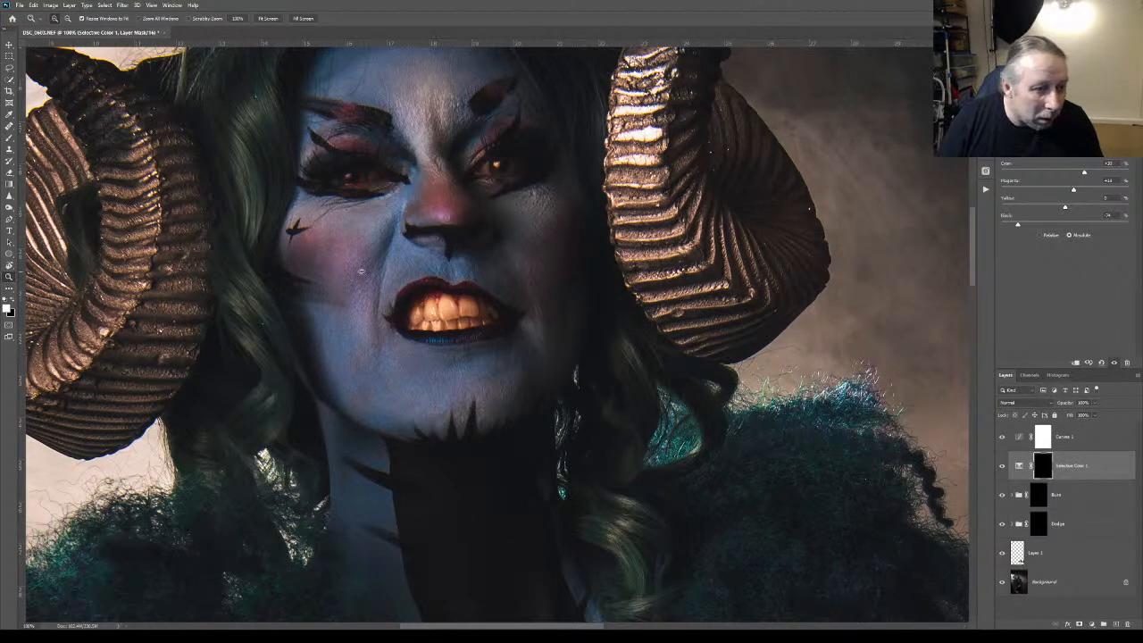
key("ctrl+0")
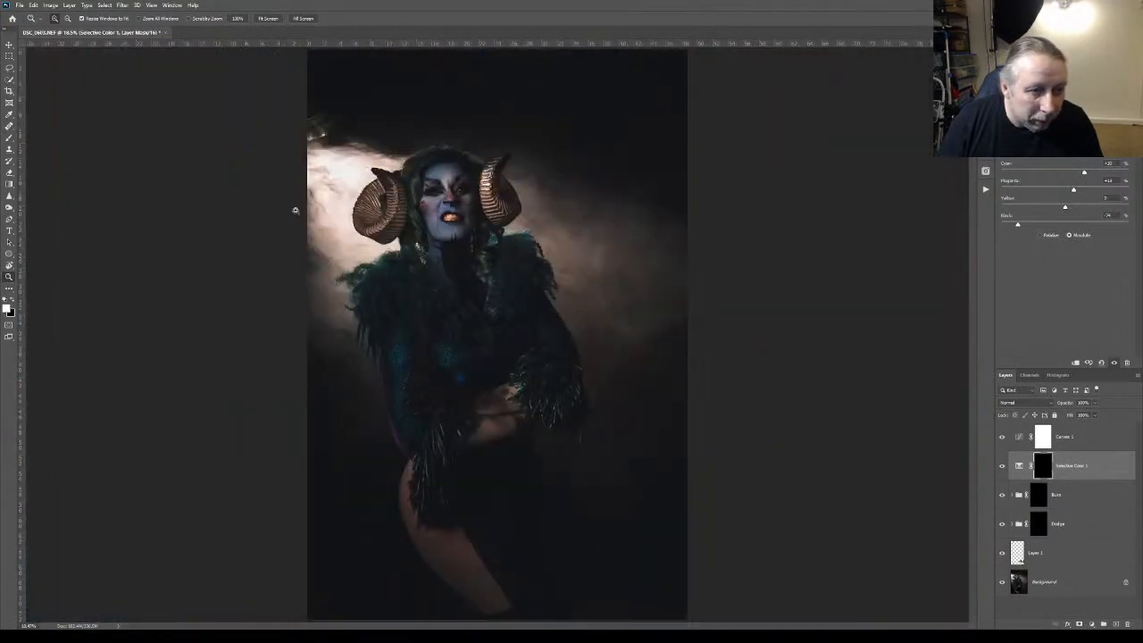
left_click(1001, 466)
left_click(1000, 466)
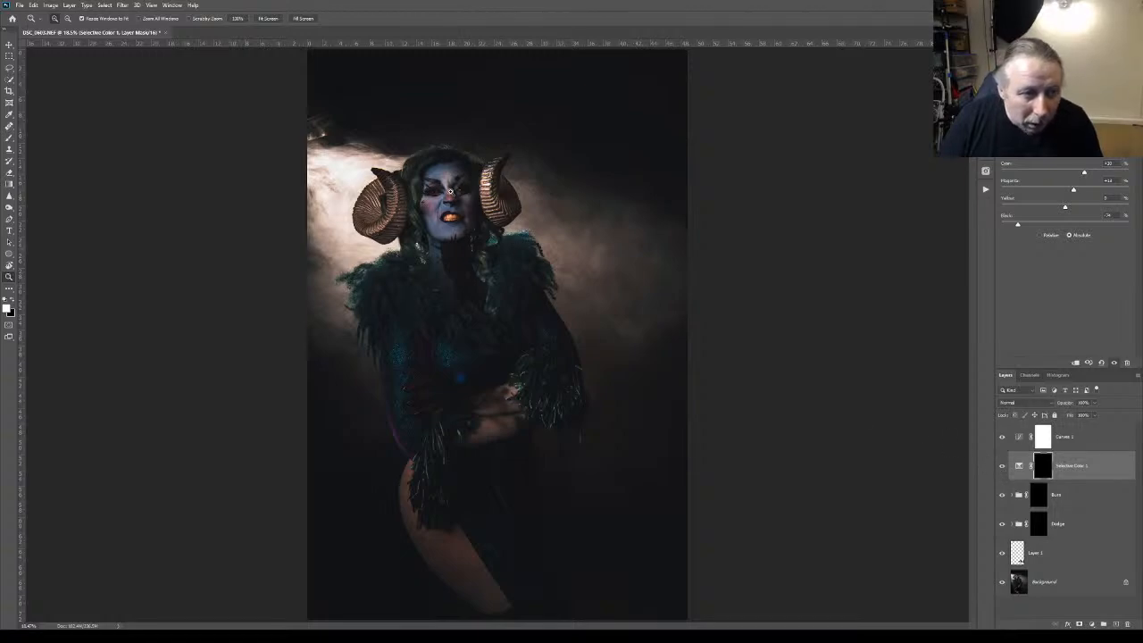
Add a second Curves adjustment directly above Curves 1 at the top of the layer stack
left_click_drag(448, 188, 448, 187)
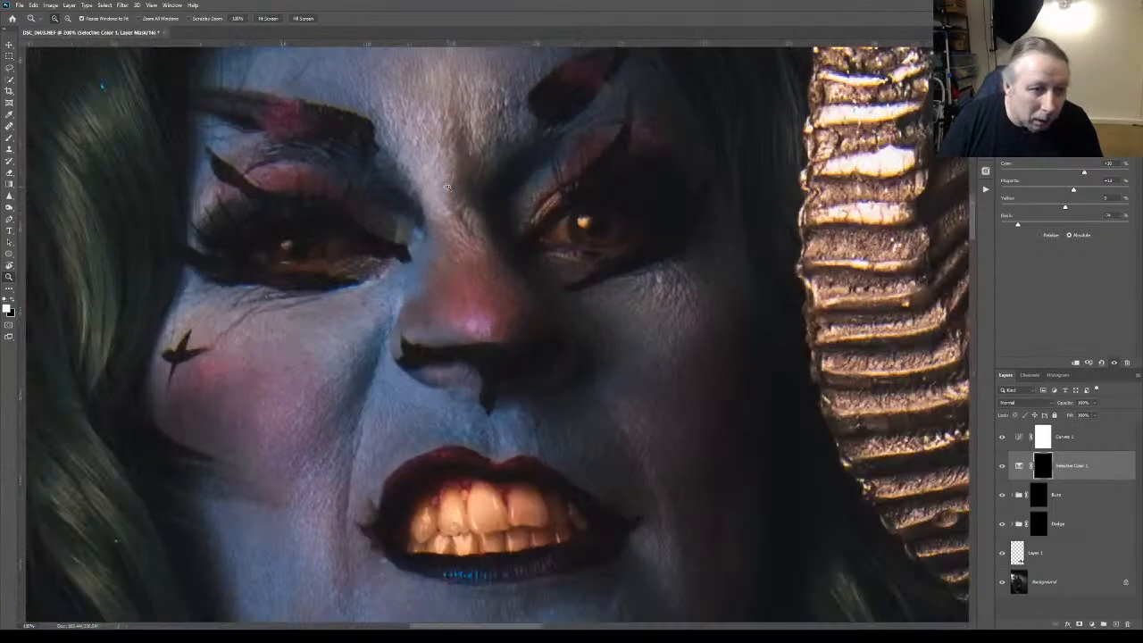
left_click(1063, 435)
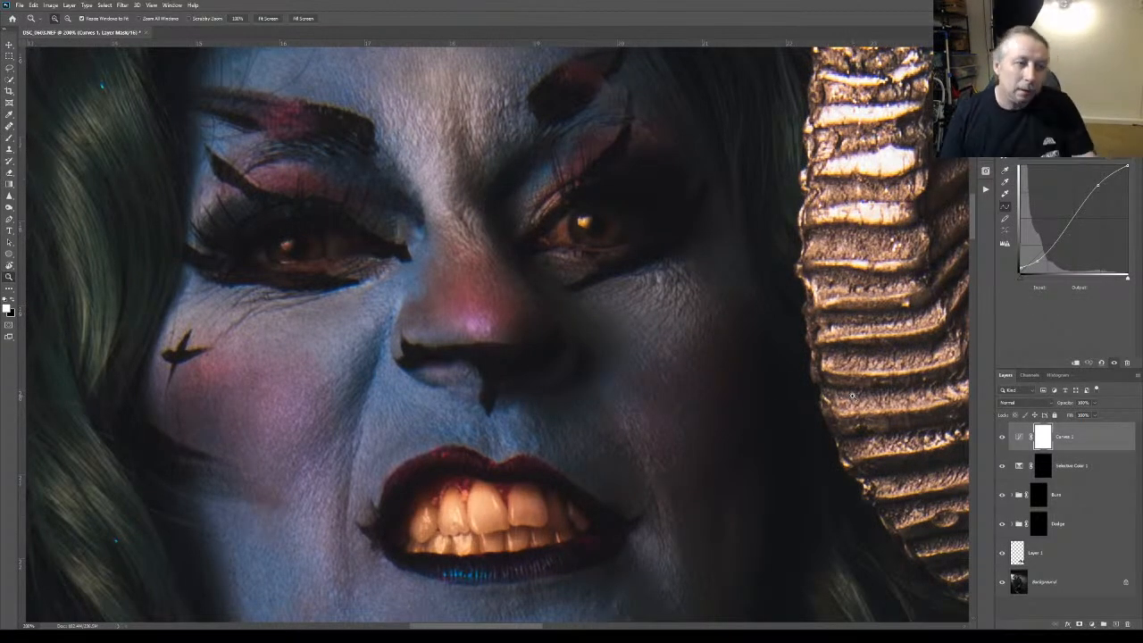
left_click(1115, 624)
left_click_drag(1046, 444, 1129, 625)
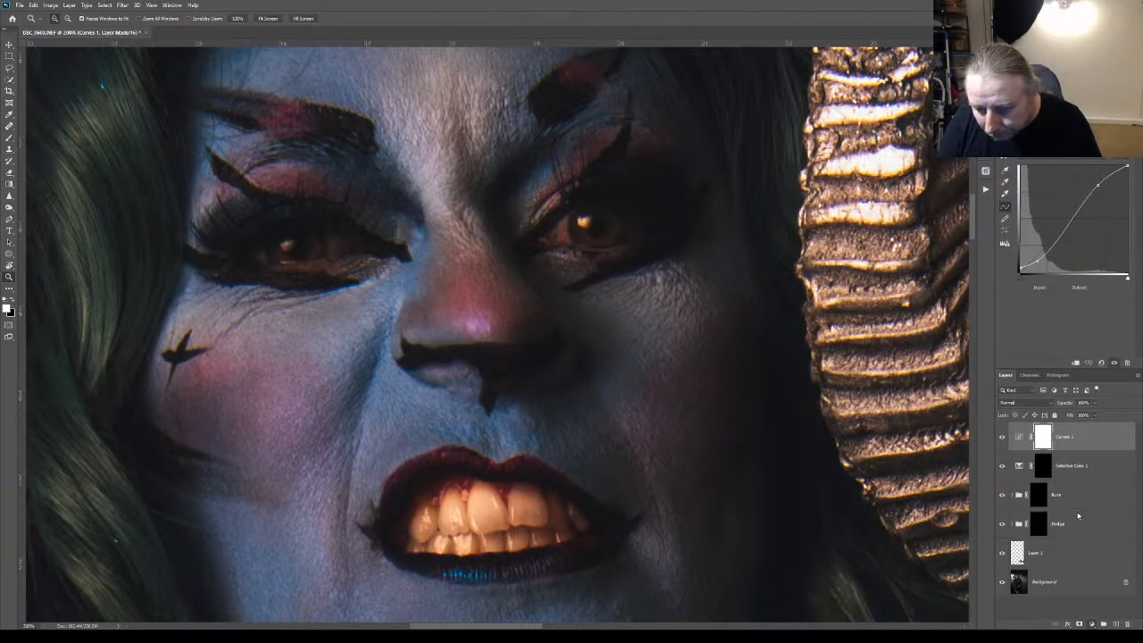
left_click(1101, 486)
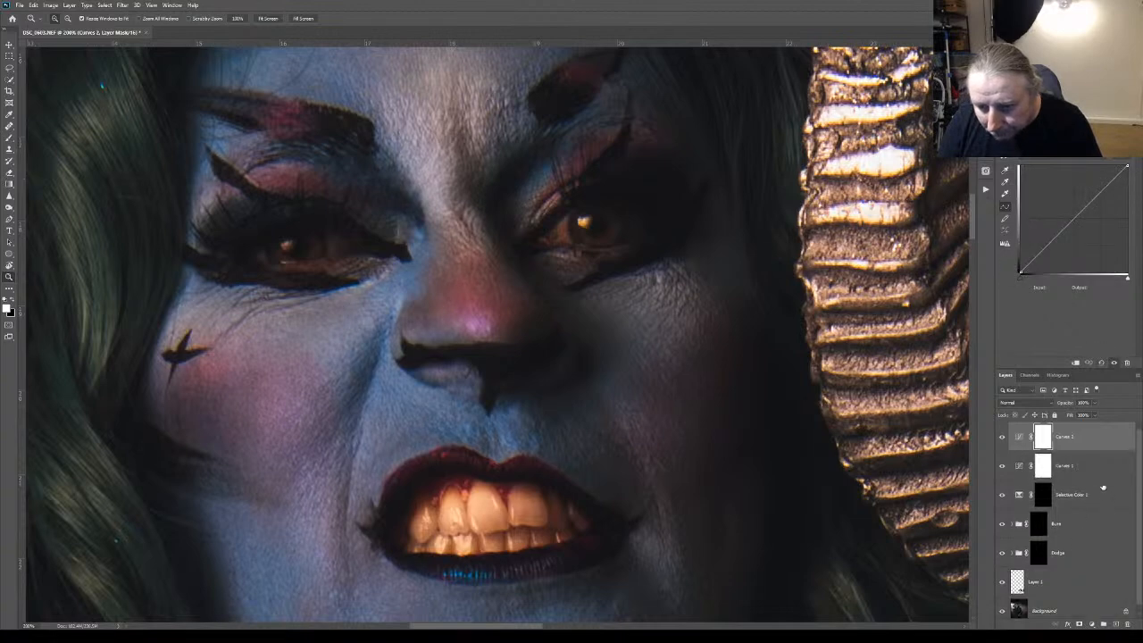
Rename Curves 1 as over all, Curves 2 as eyes, and Selective Color 1 as teeth
double_click(1062, 466)
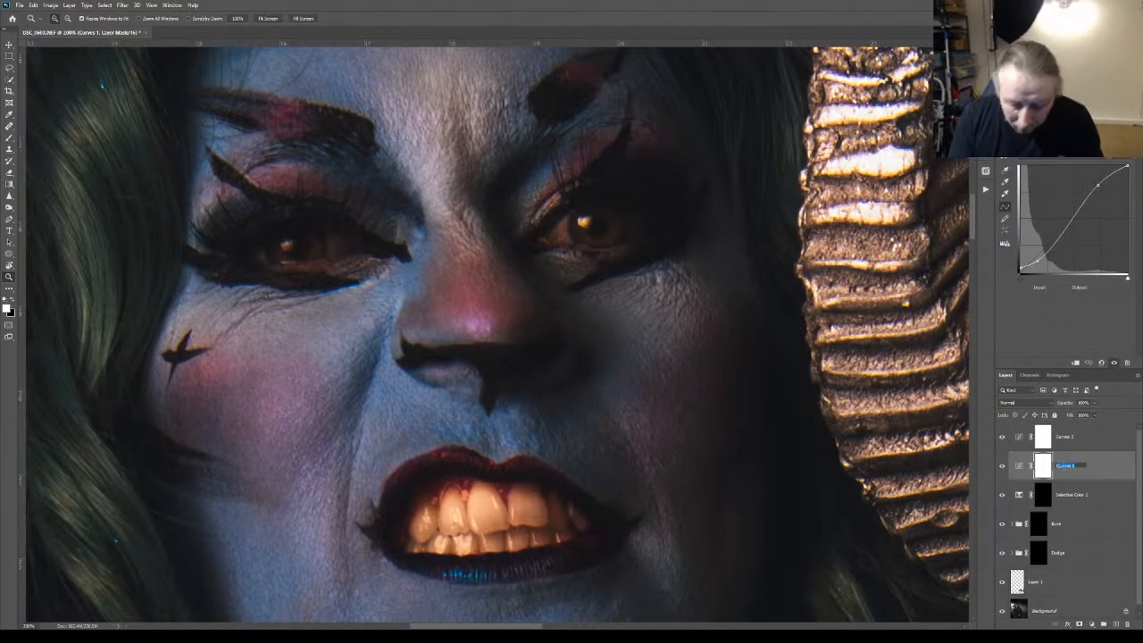
type("over all")
key("Return")
double_click(1063, 436)
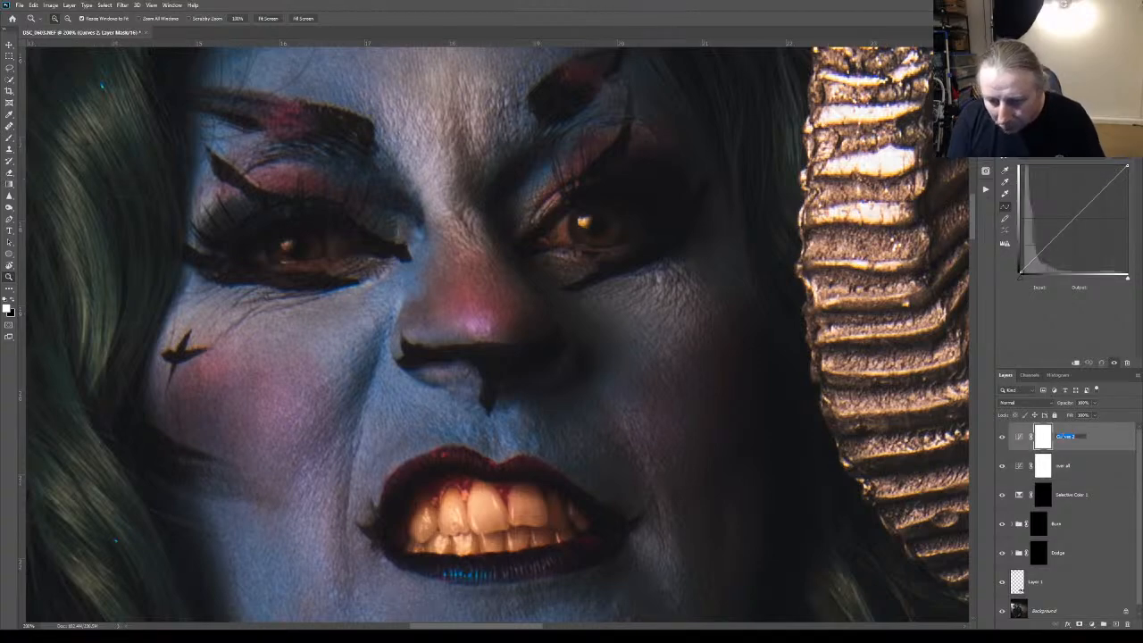
type("eyes")
key("Return")
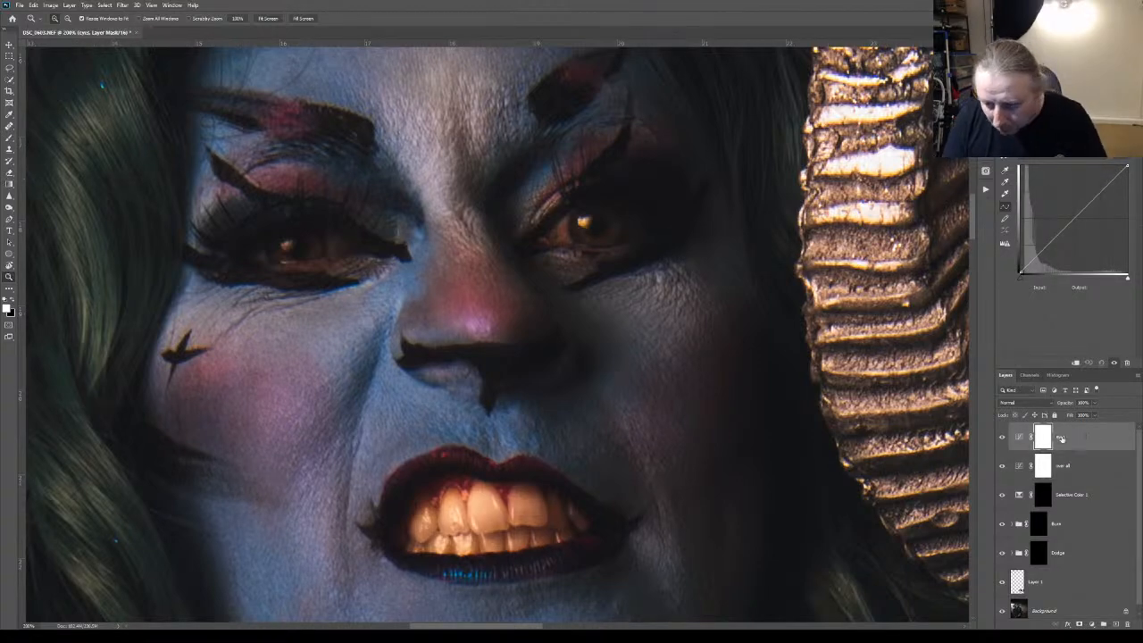
double_click(1065, 494)
type("bl")
key("Return")
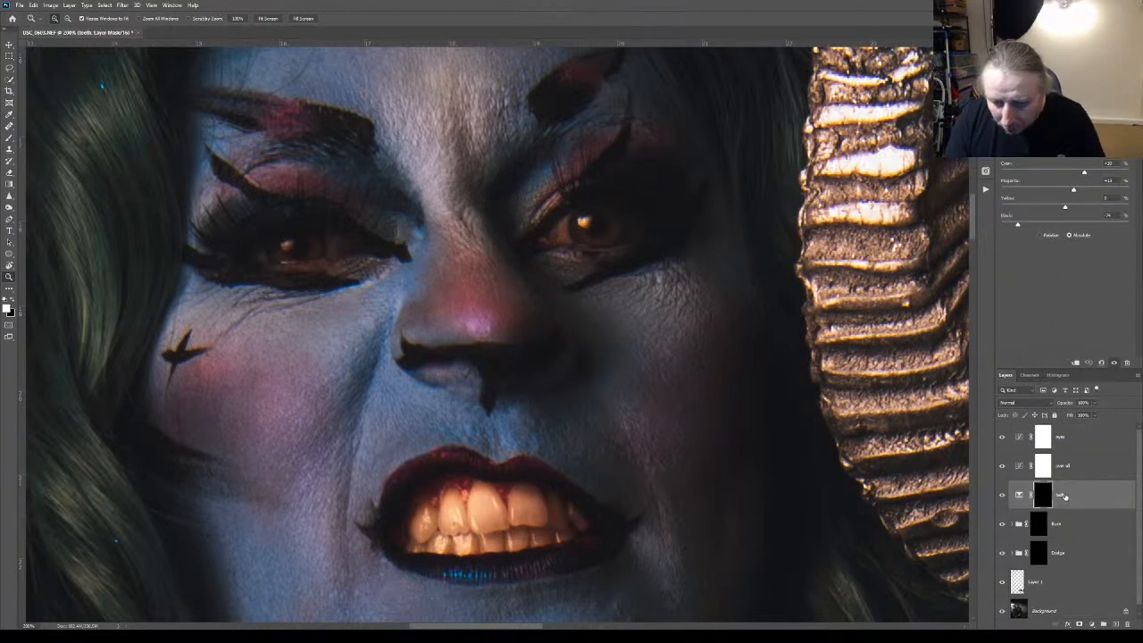
Paint black over the figure's face, costume and body on the over all mask at 100% brush opacity
left_click(1046, 438)
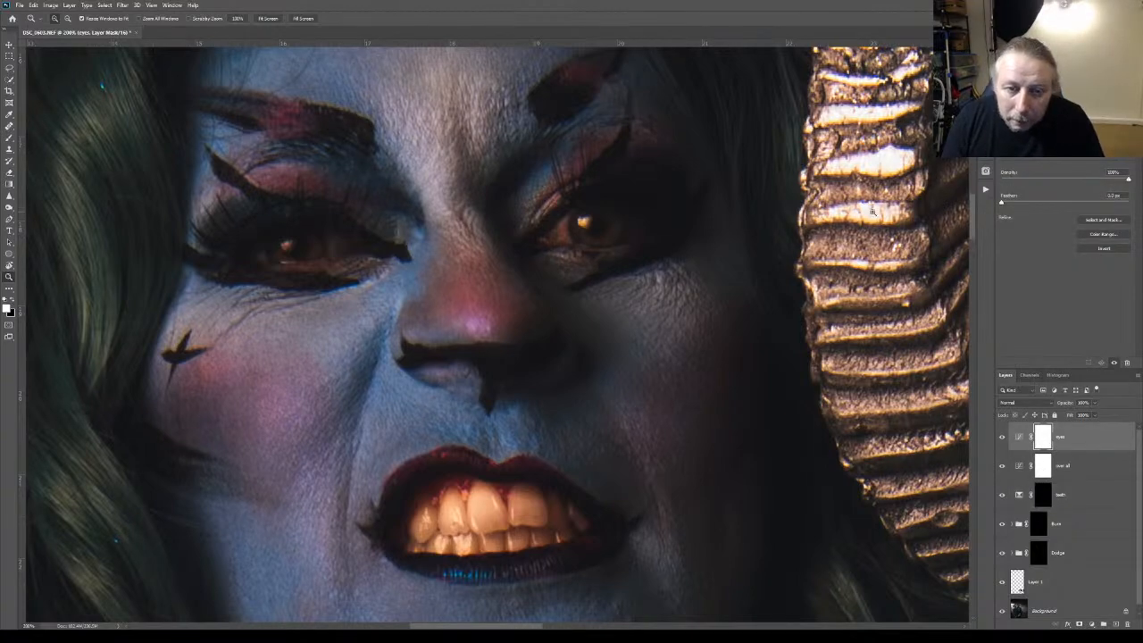
key("ctrl+0")
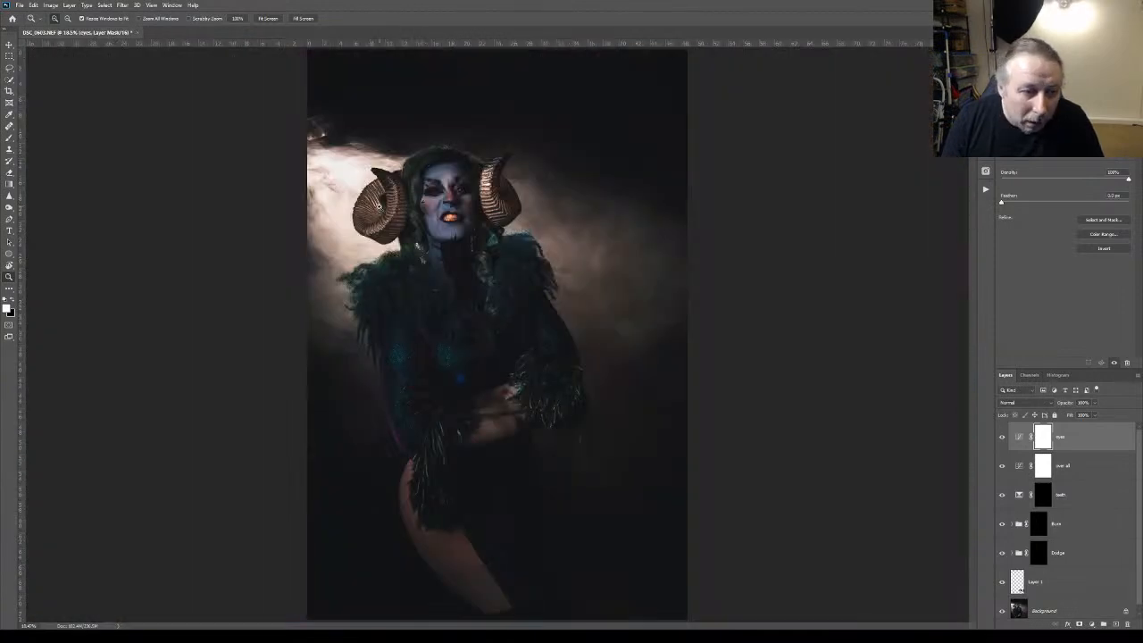
left_click(1046, 471)
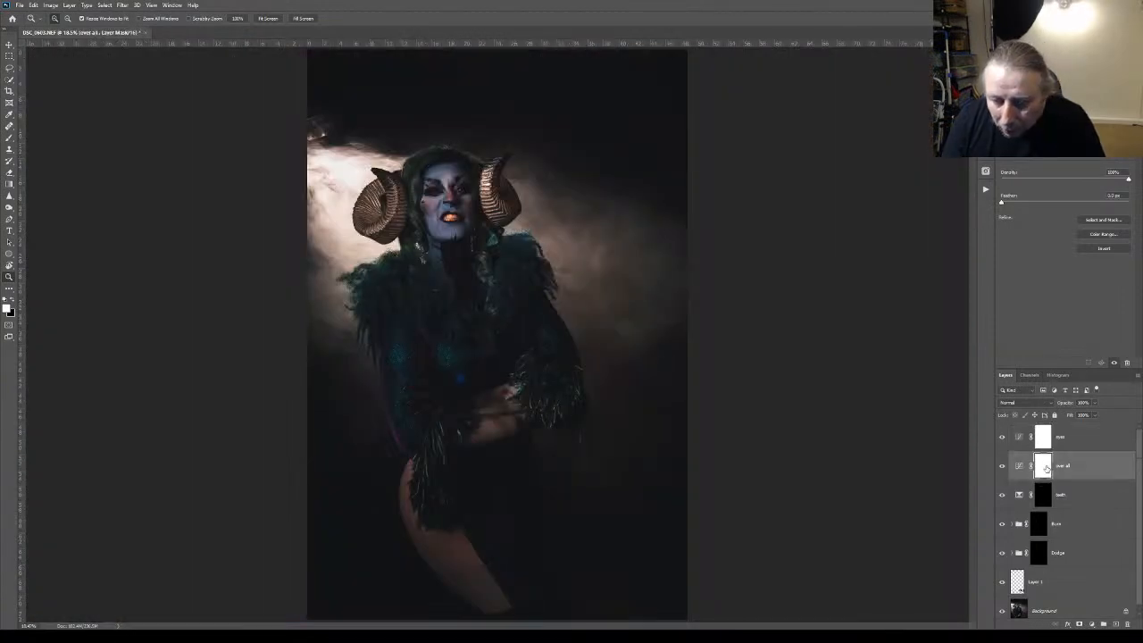
key("ctrl+i")
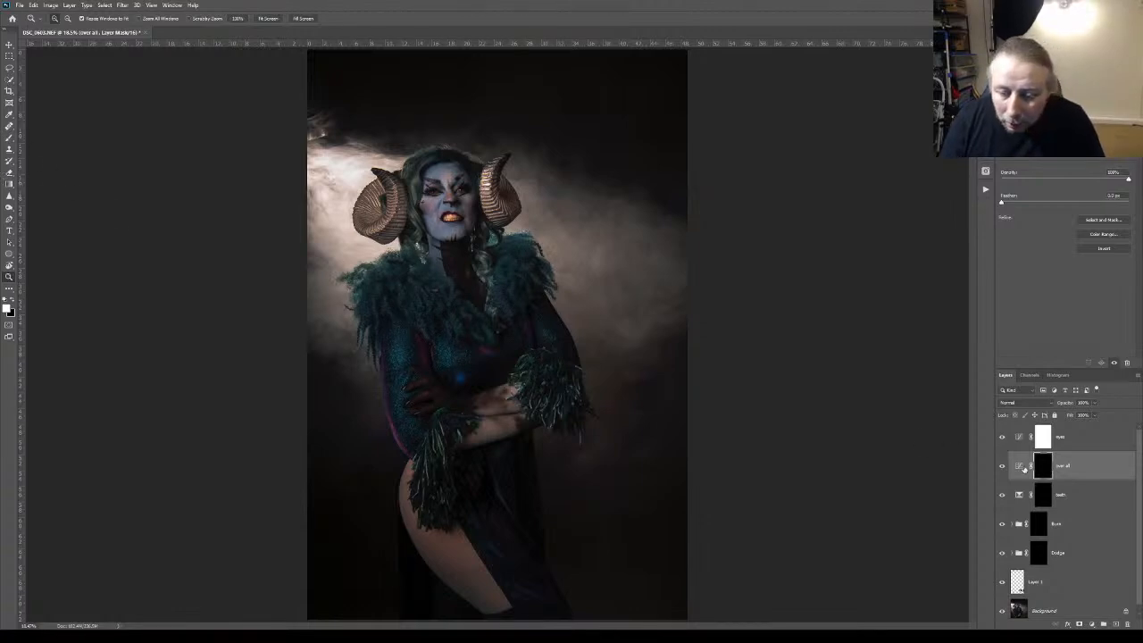
key("ctrl+i")
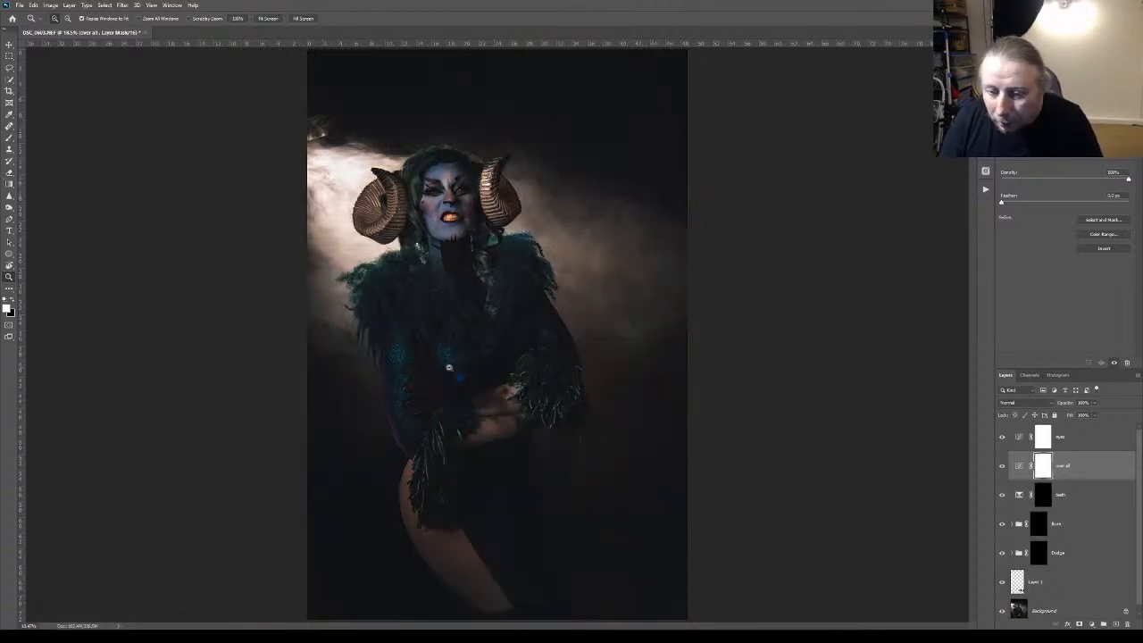
left_click(8, 138)
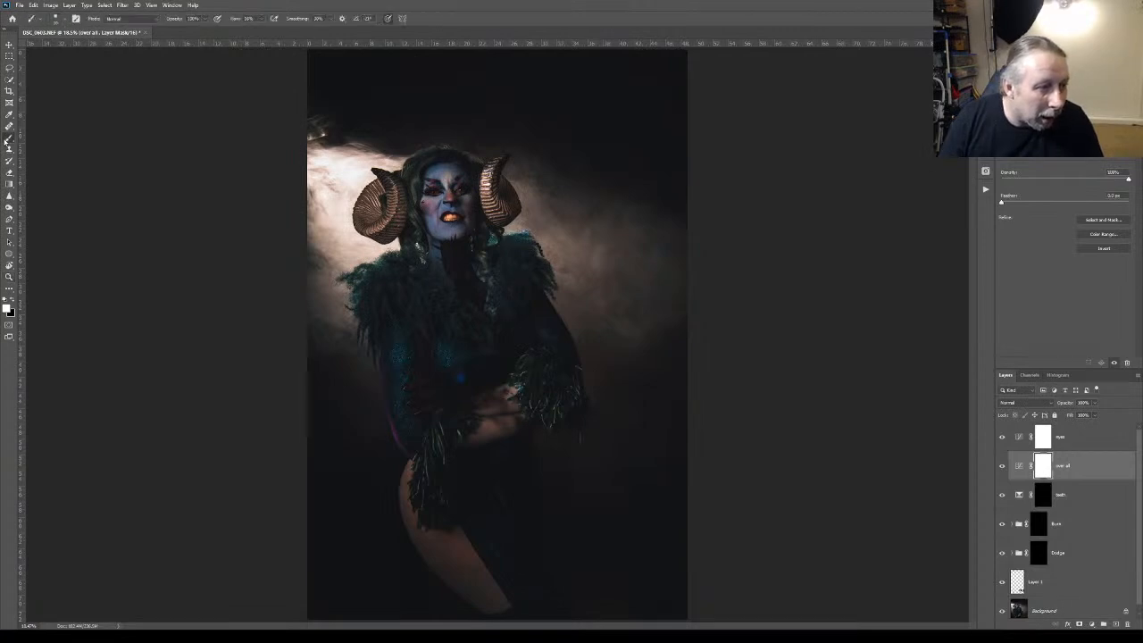
left_click(12, 302)
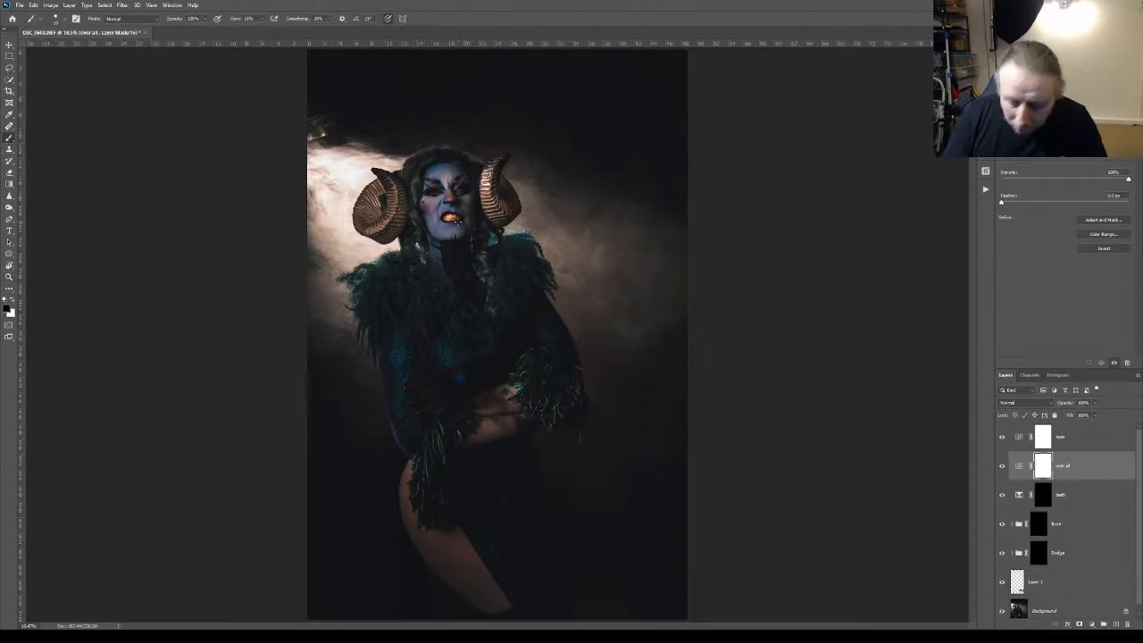
mouse_move(452, 230)
left_mouse_down()
mouse_move(440, 191)
mouse_move(464, 218)
mouse_move(451, 178)
left_mouse_up()
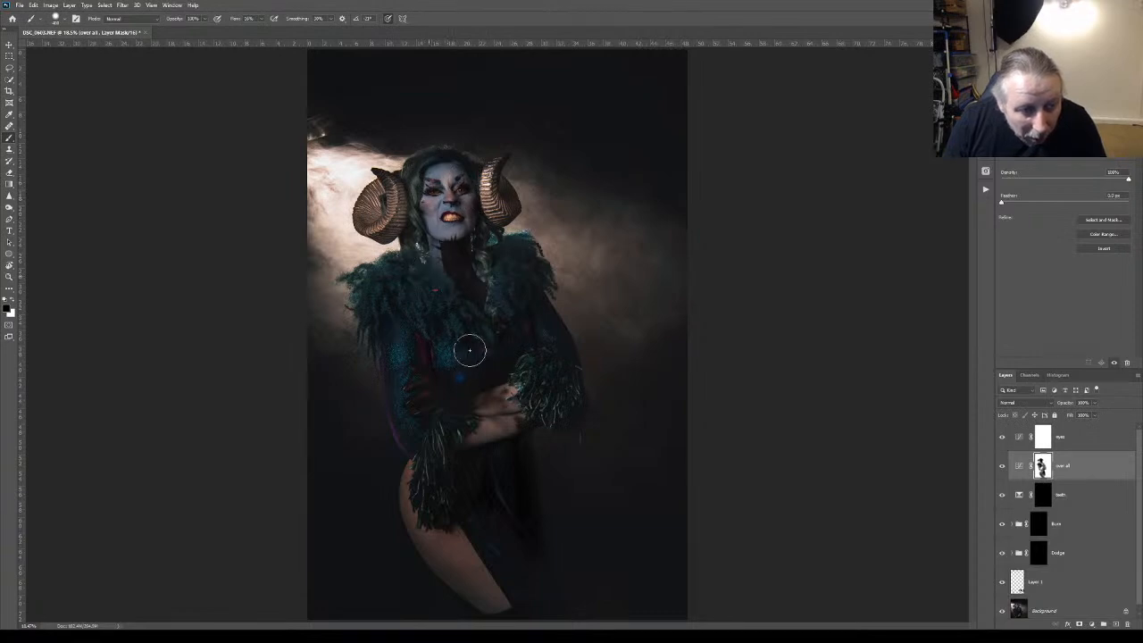
Extend the black on the over all mask beside the lower thigh, comparing the portrait with the adjustment hidden and shown
left_click(1002, 466)
left_click(1002, 466)
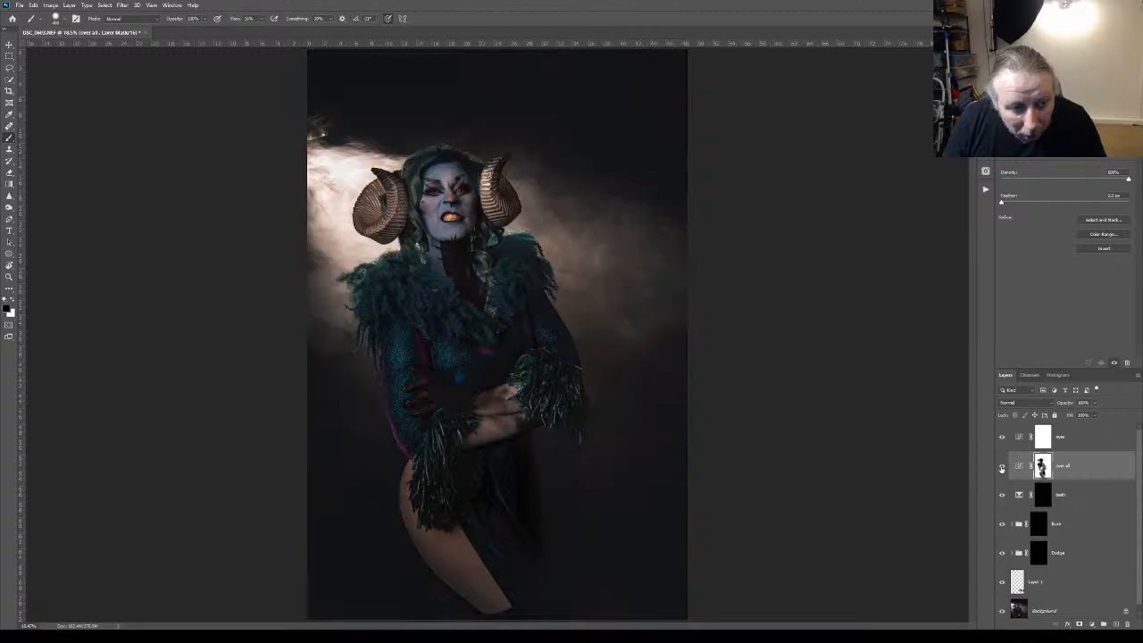
left_click(1002, 466)
left_click(1002, 466)
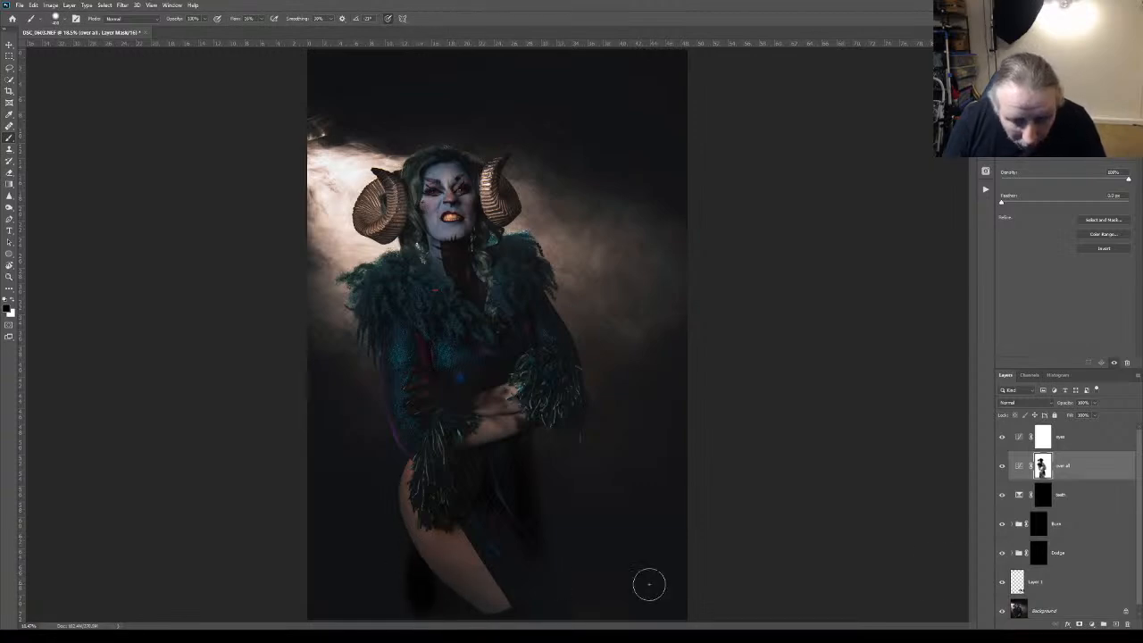
left_click(1001, 466)
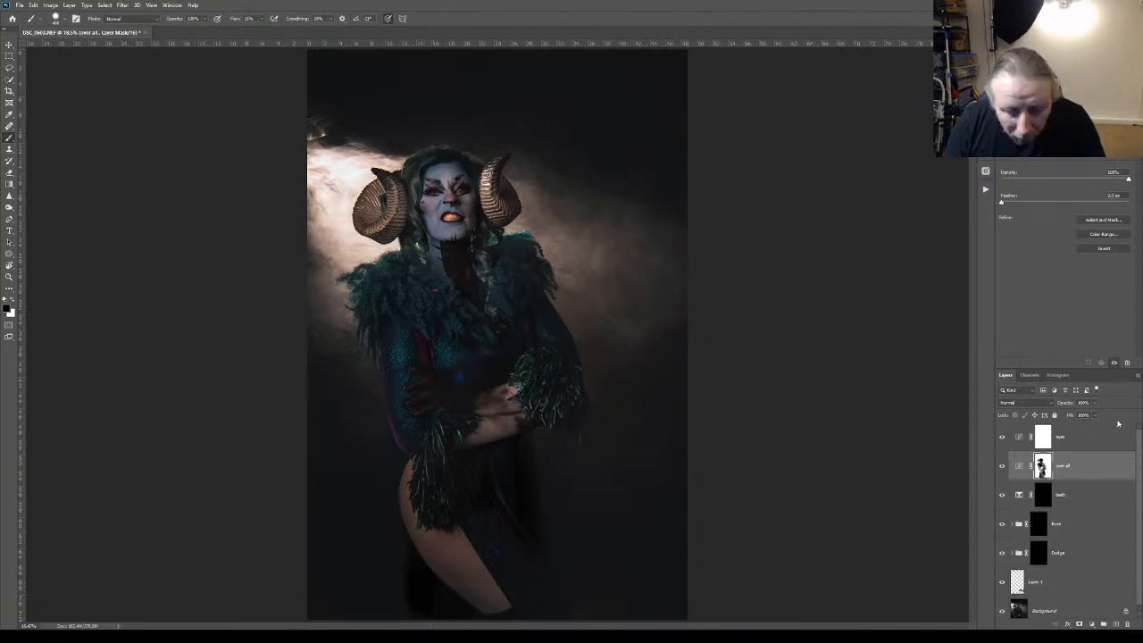
left_click(1002, 466)
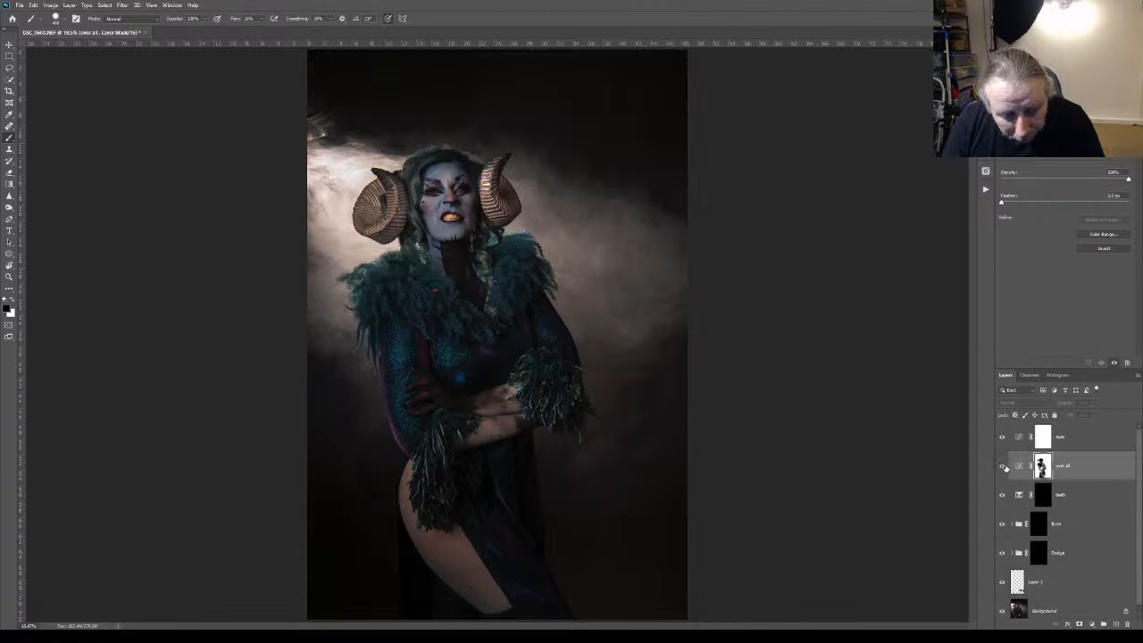
left_click(1001, 465)
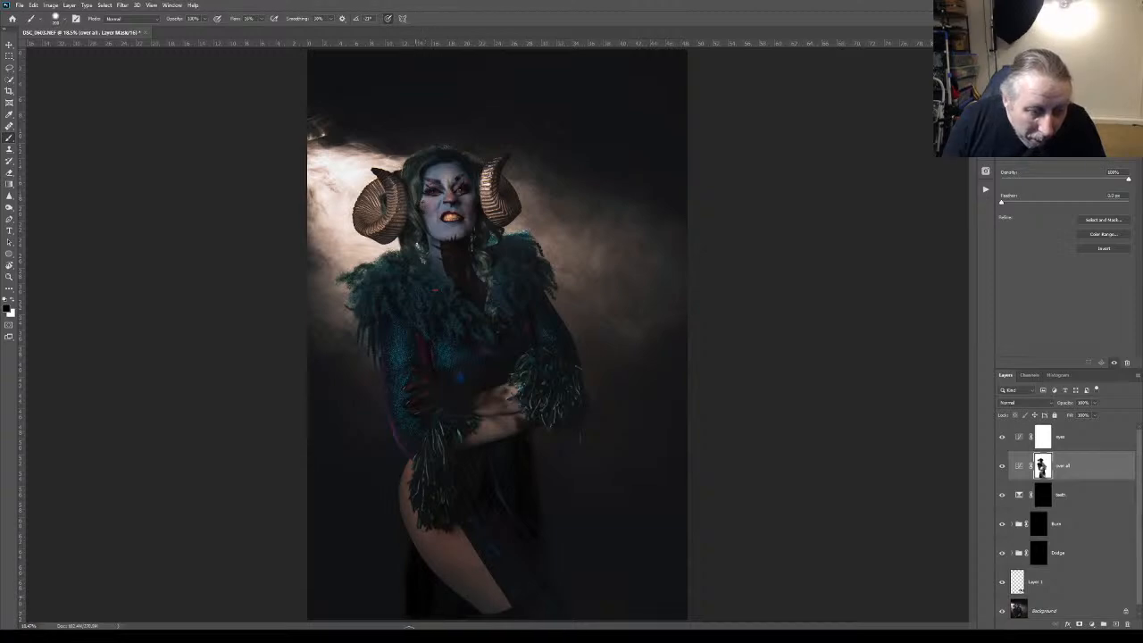
Check how the over all adjustment affects the smoky background and figure by repeatedly hiding and showing it
key("z")
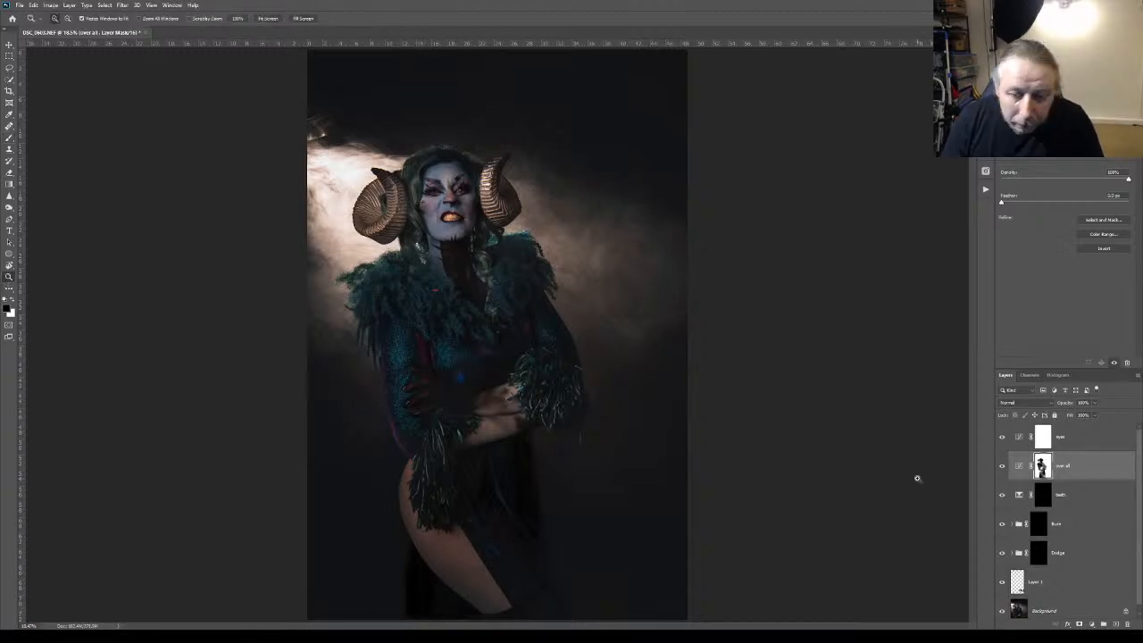
left_click(1003, 468)
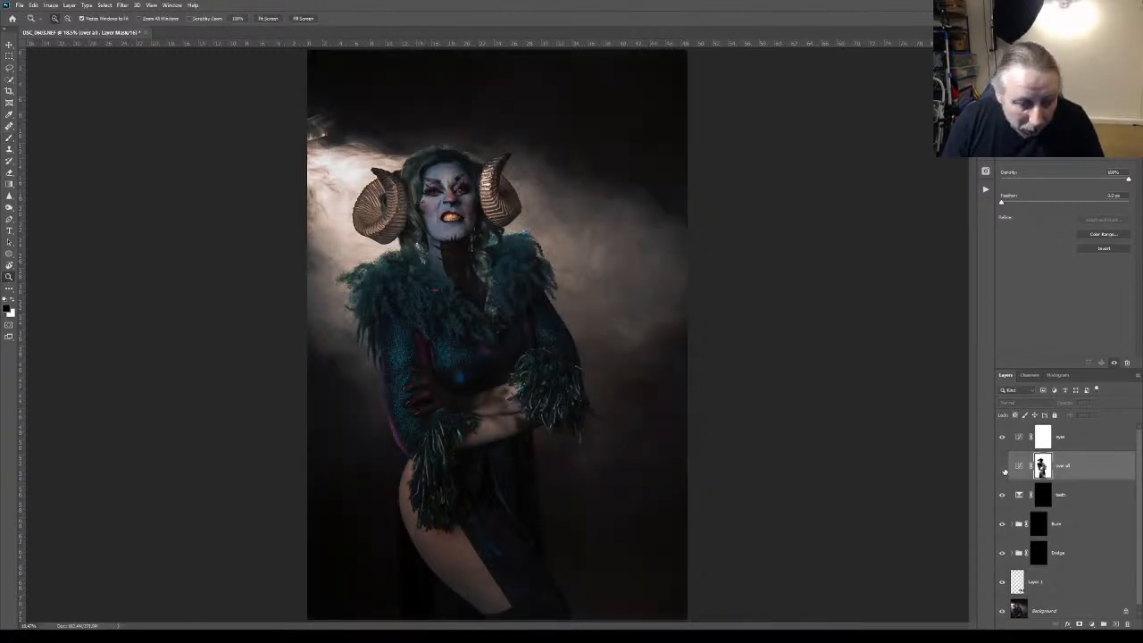
left_click(1003, 466)
left_click(1003, 468)
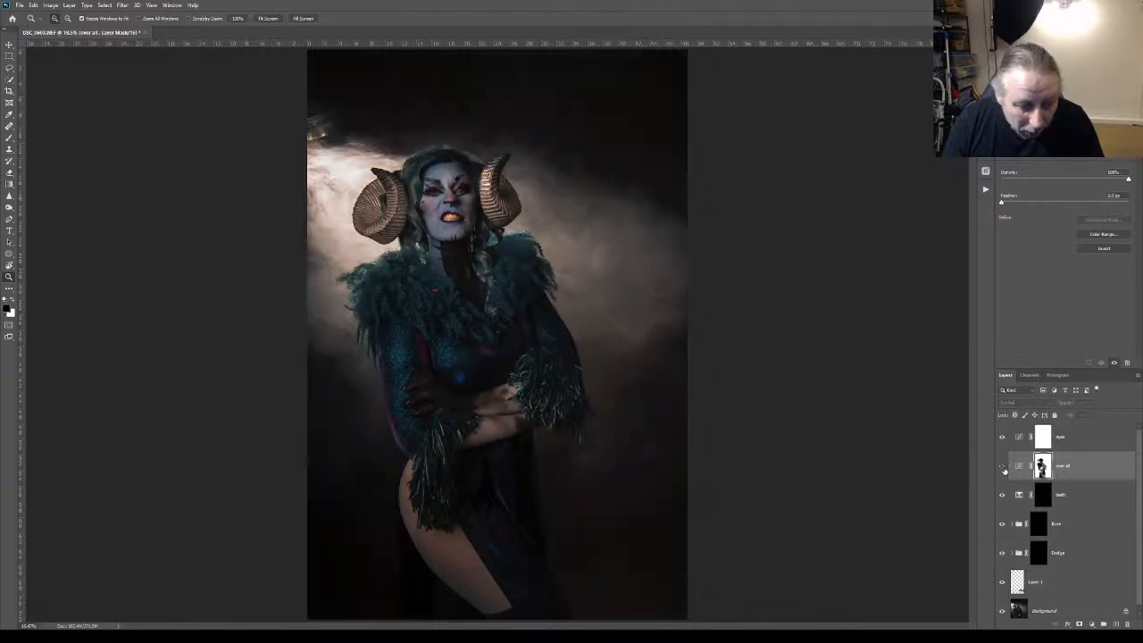
left_click(1002, 467)
left_click(1002, 467)
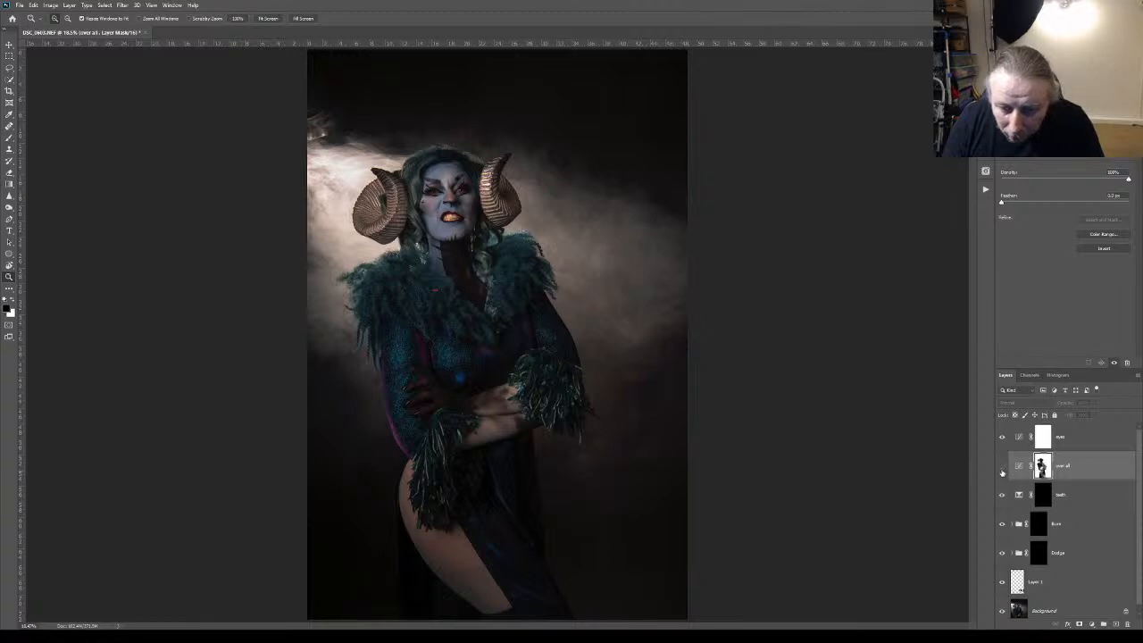
left_click(1002, 466)
Paint black over the dark drape behind the thigh and the lower skirt on the over all mask, comparing with the adjustment hidden
left_click(9, 136)
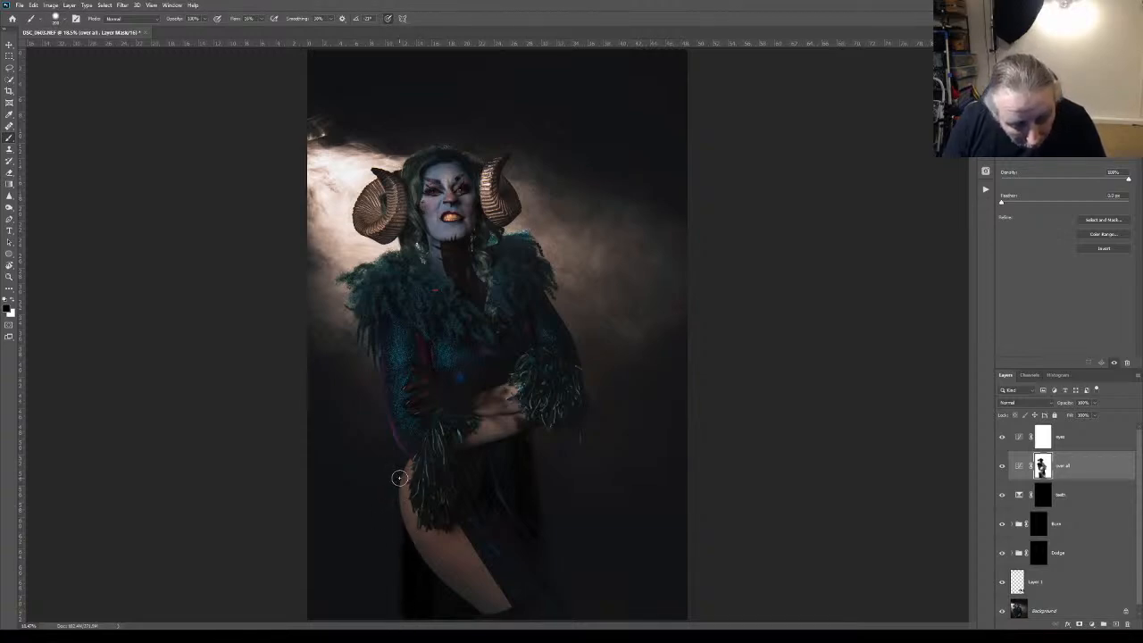
left_click(1001, 466)
left_click(1001, 466)
left_click(1001, 466)
left_click(1001, 467)
left_click(1001, 466)
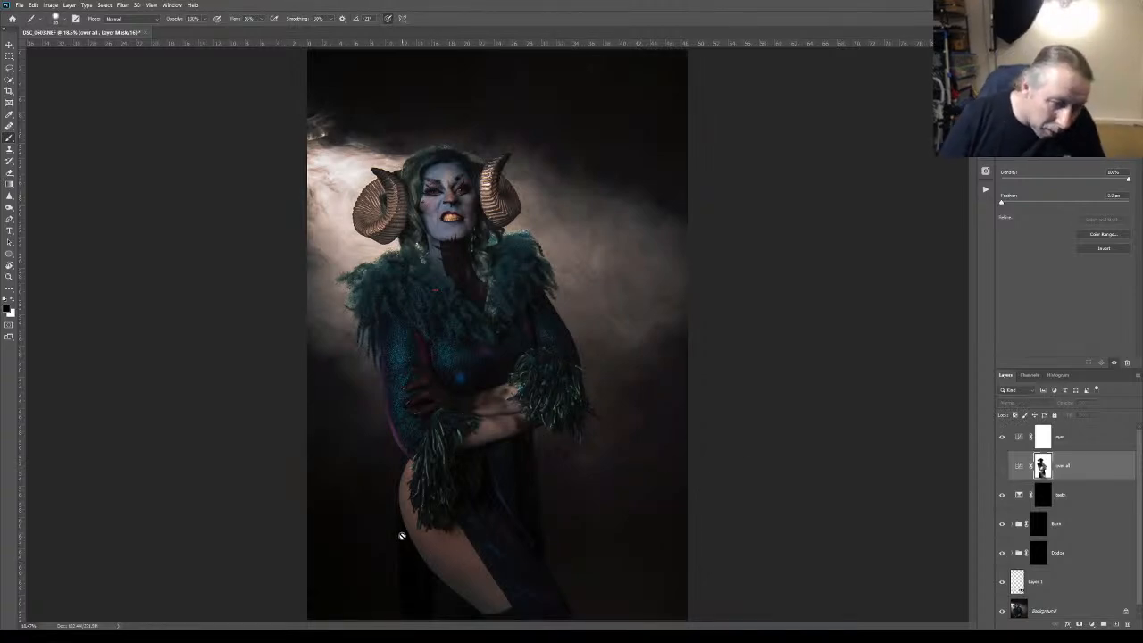
left_click(1001, 466)
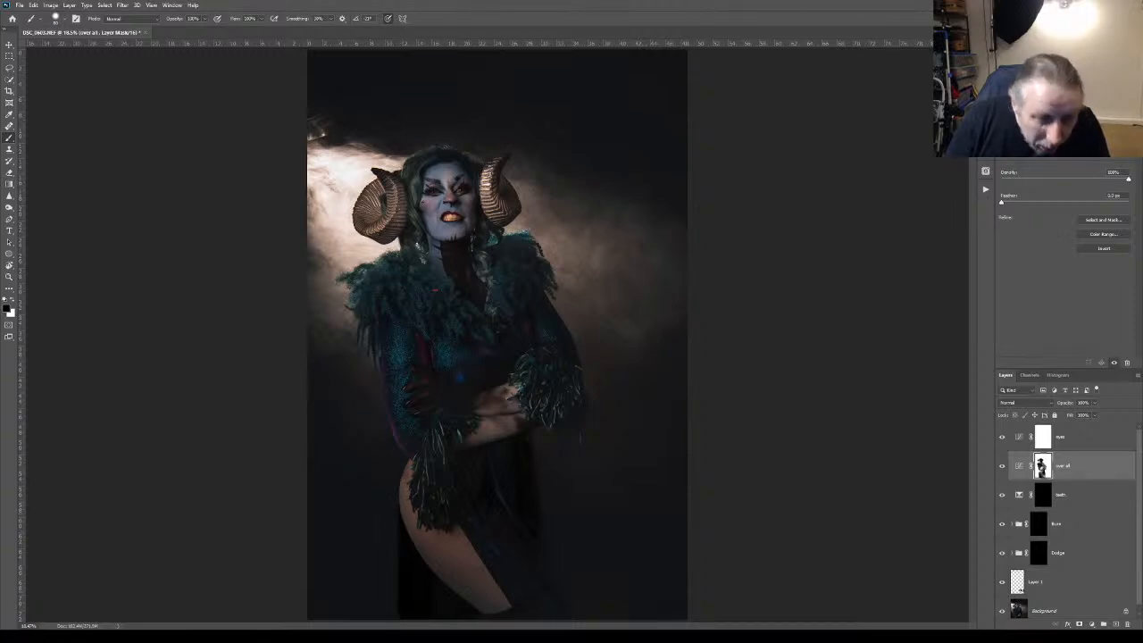
left_click(1002, 466)
left_click(1002, 466)
left_click(1002, 466)
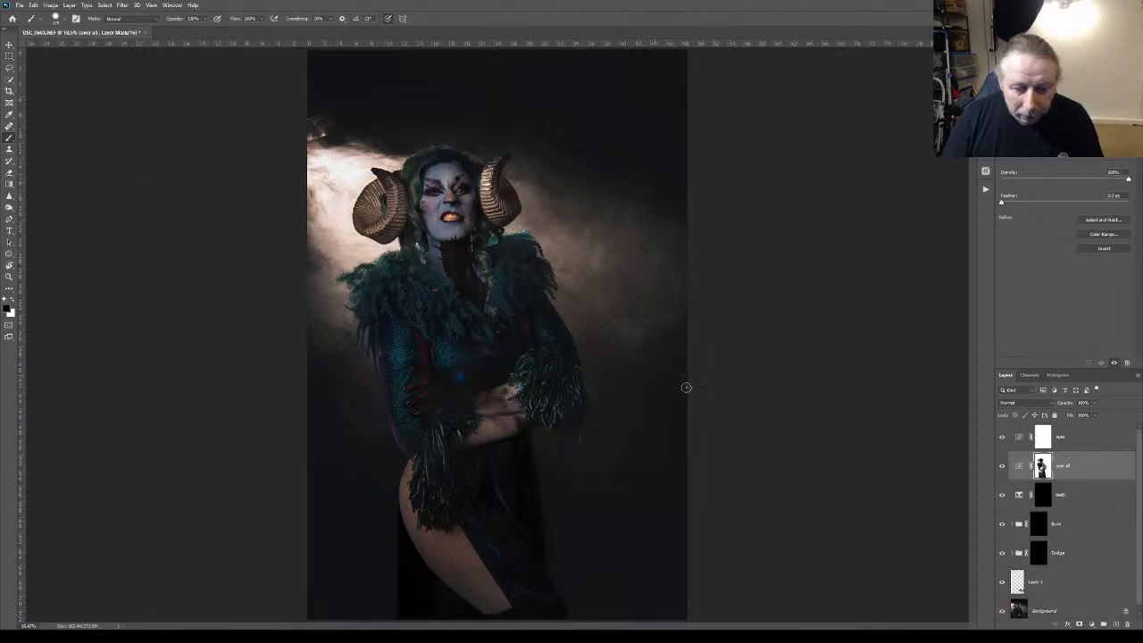
Compare the masked skirt and figure edges against the background with the over all adjustment hidden and shown
left_click(1002, 465)
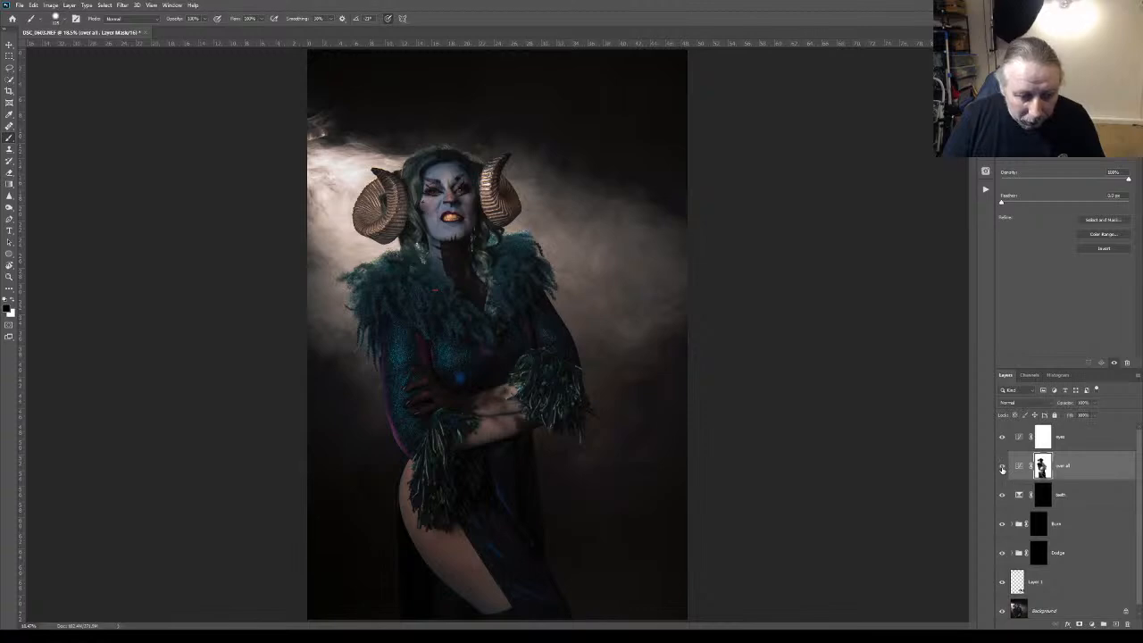
left_click(1002, 466)
left_click(1002, 467)
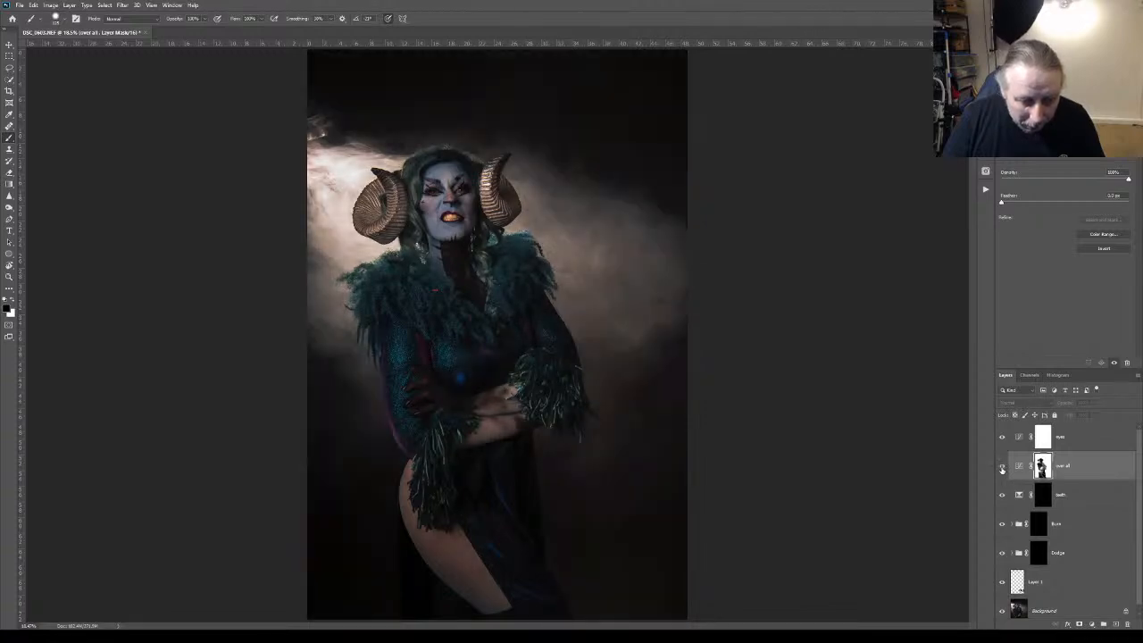
left_click(1002, 466)
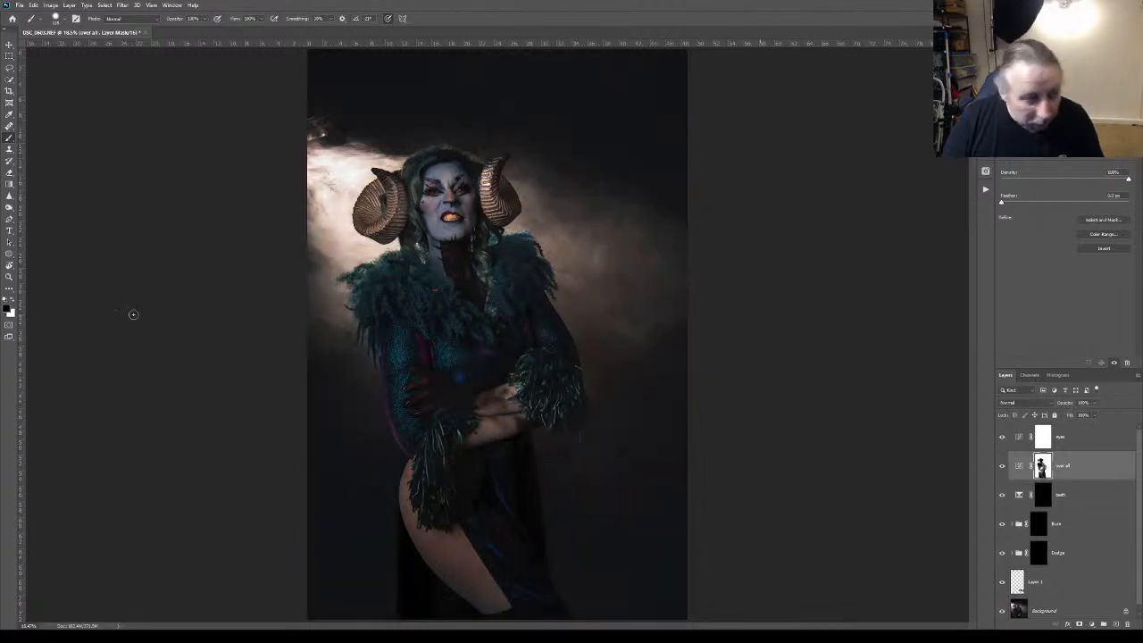
key("x")
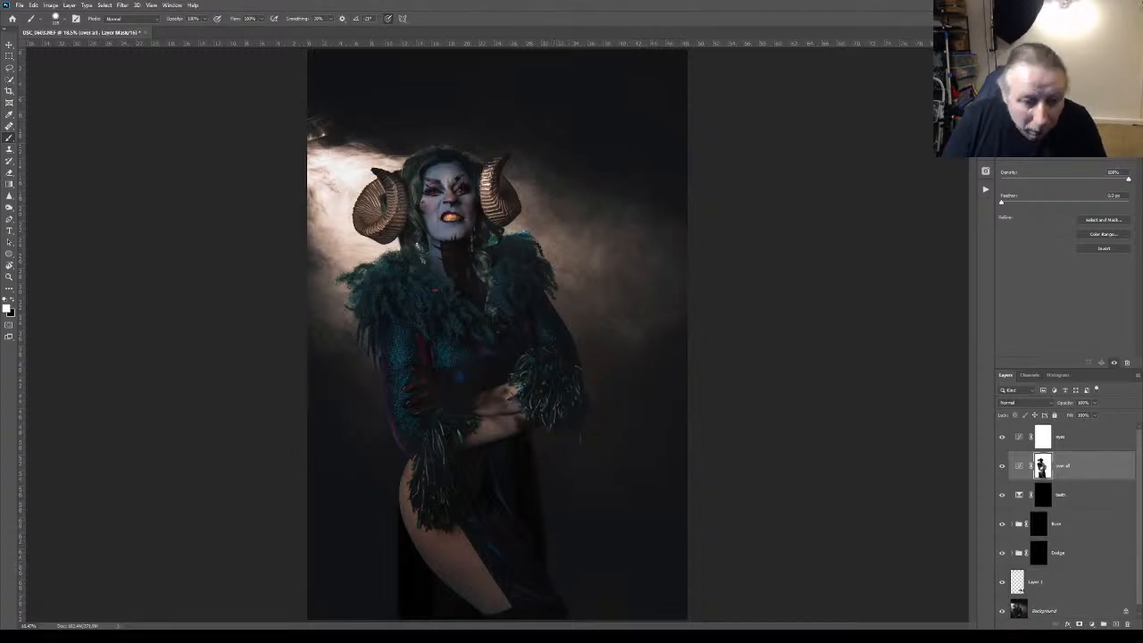
left_click(1001, 466)
left_click(1002, 466)
left_click(1002, 466)
left_click(1002, 466)
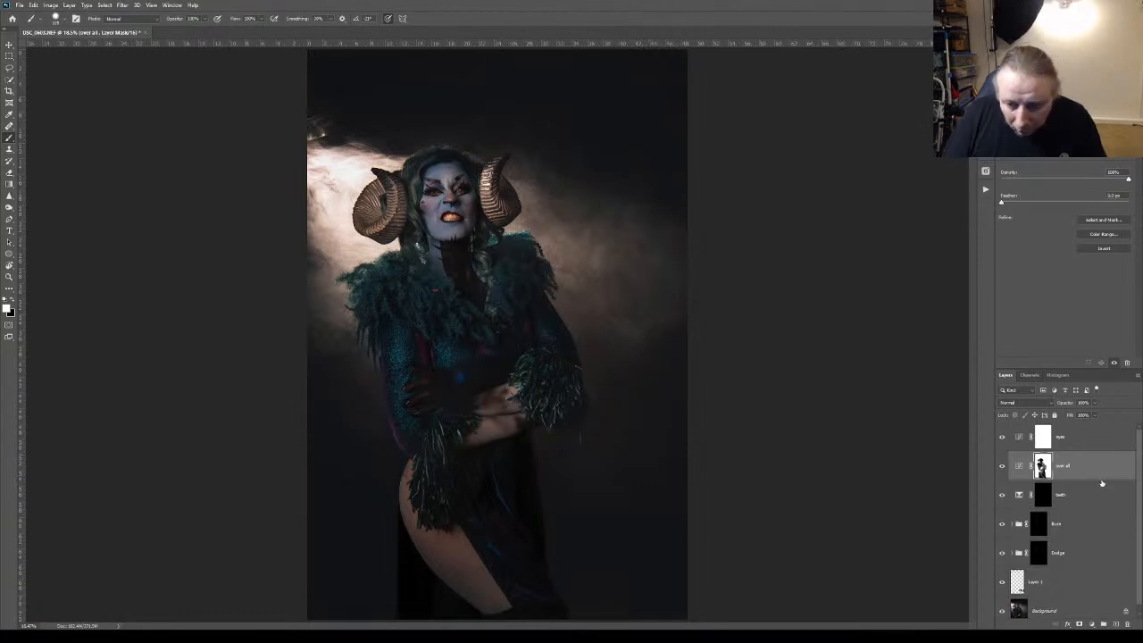
left_click(15, 302)
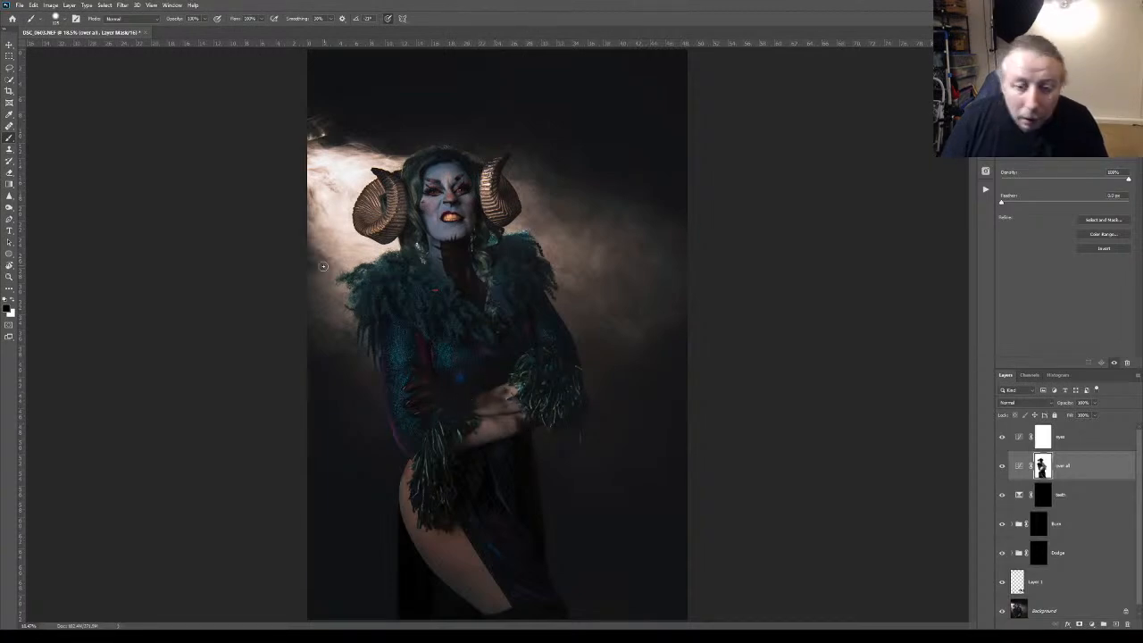
Raise the upper midtones of the eyes Curves adjustment and add a second curve point in the shadows, judging the face at 100% zoom
left_click(9, 278)
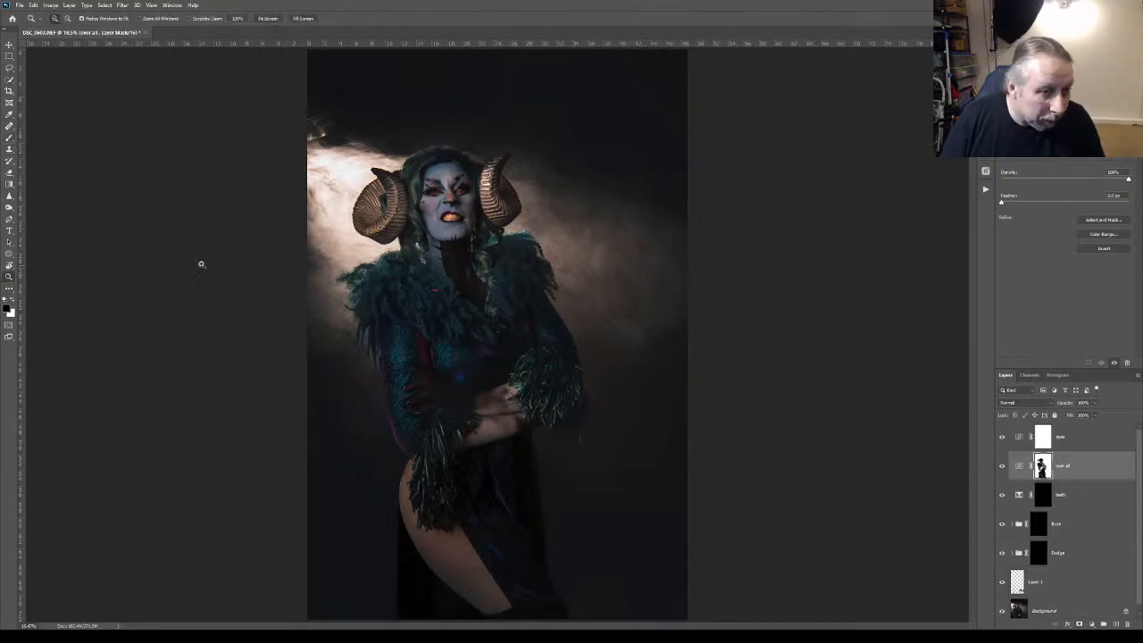
left_click(435, 184)
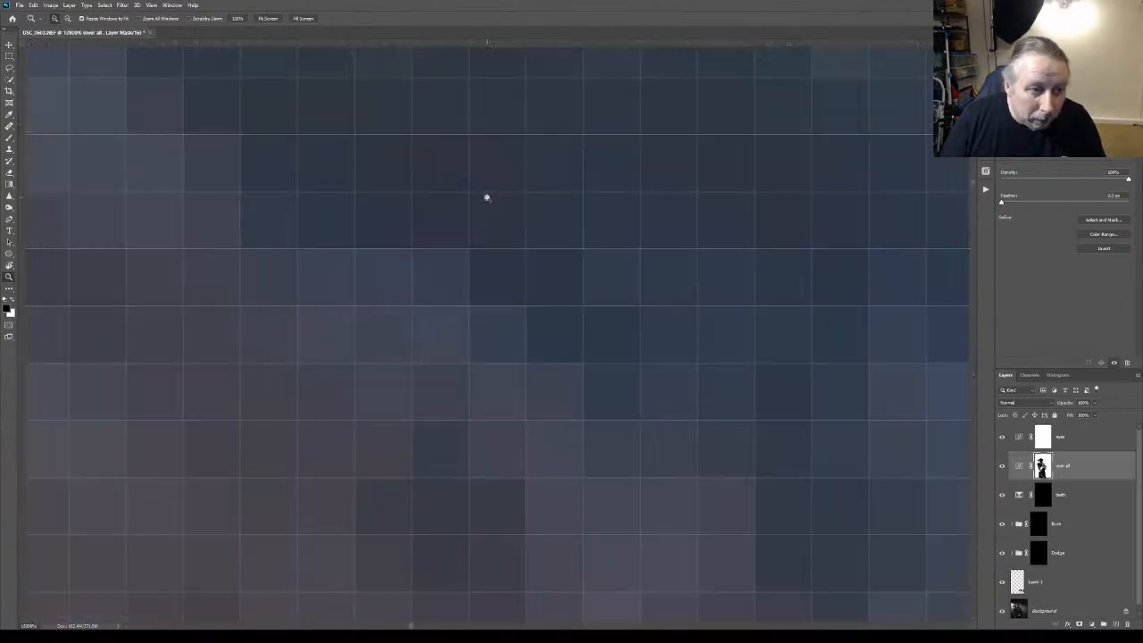
key("ctrl+1")
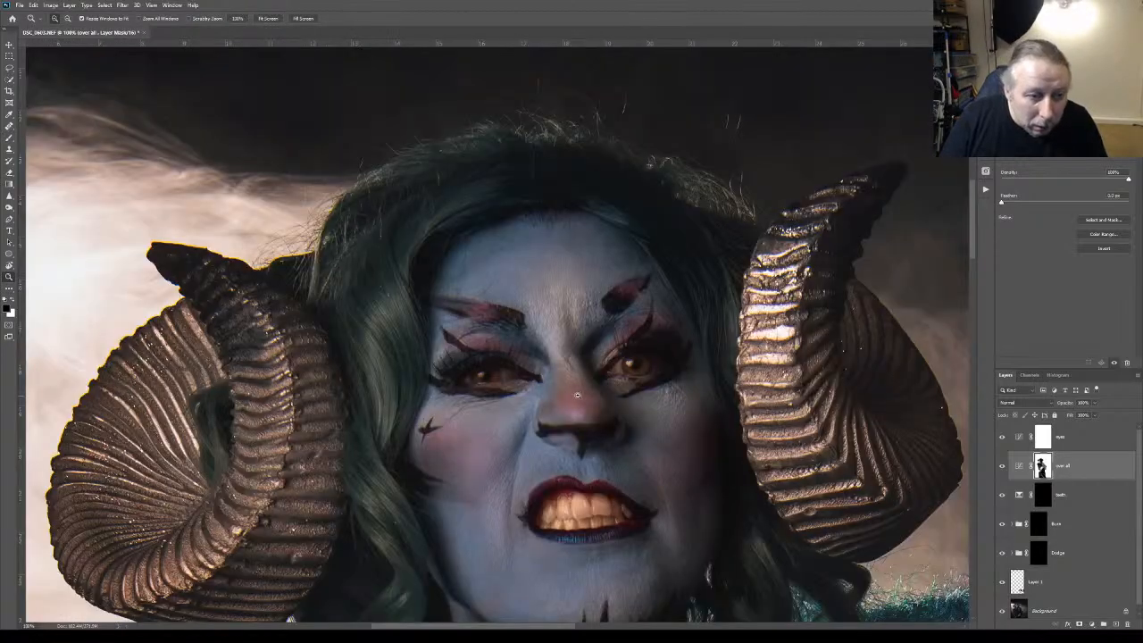
left_click(1059, 442)
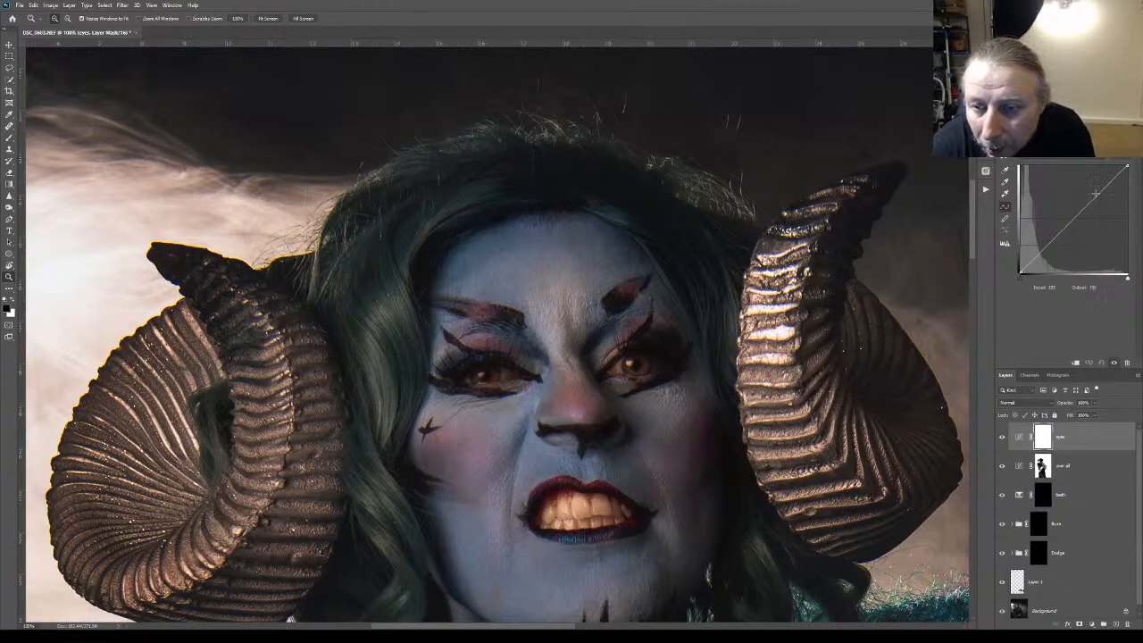
left_click_drag(1097, 194, 1088, 191)
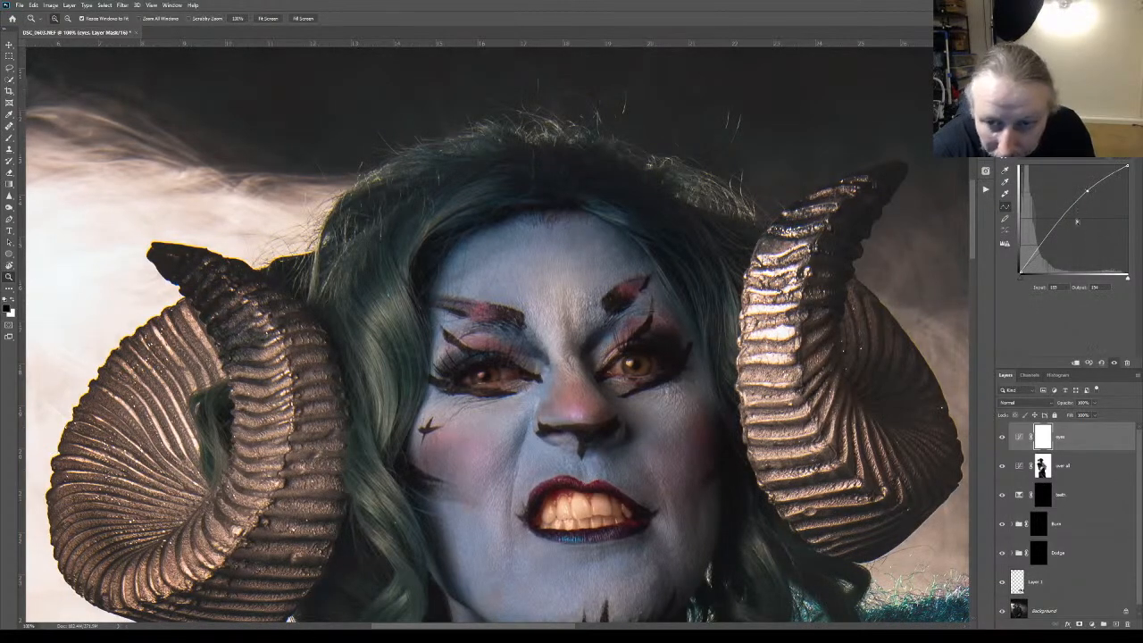
left_click(1039, 246)
left_click_drag(1040, 246, 1040, 247)
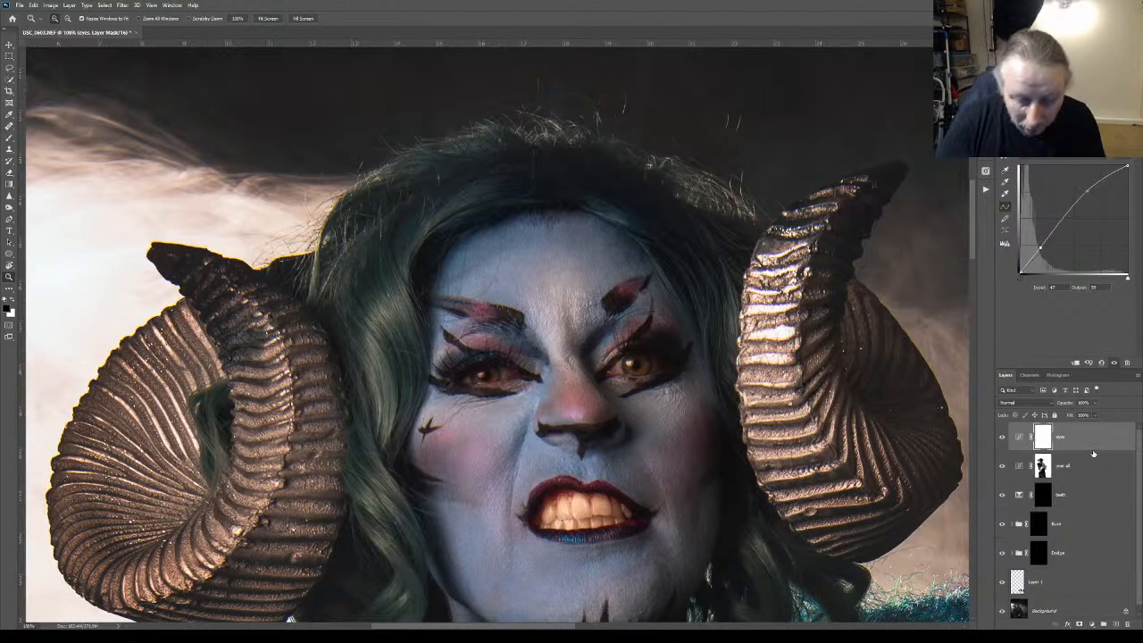
Invert the eyes mask to black and paint white over both irises with a small brush
key("ctrl+i")
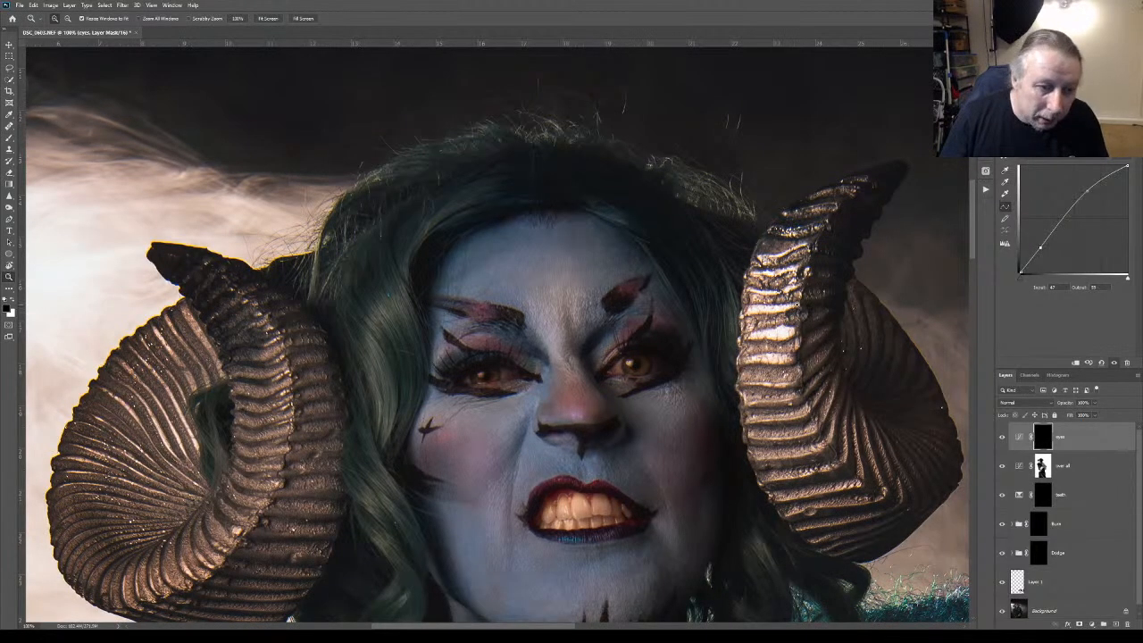
key("b")
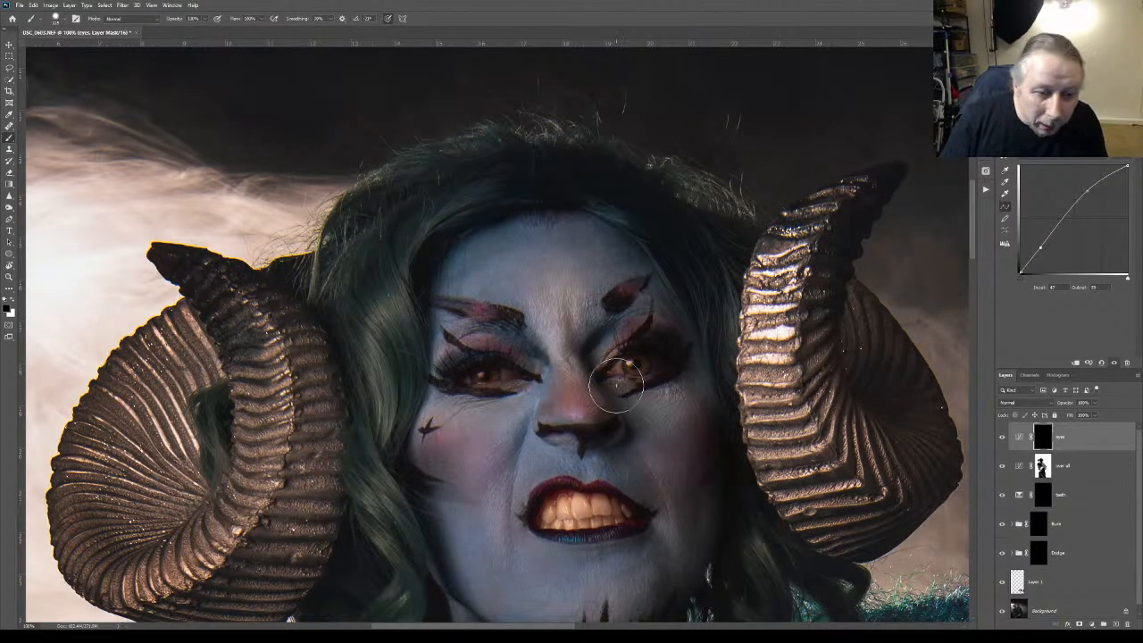
left_click(12, 303)
key("[")
key("[")
key("[")
key("[")
key("[")
key("[")
key("[")
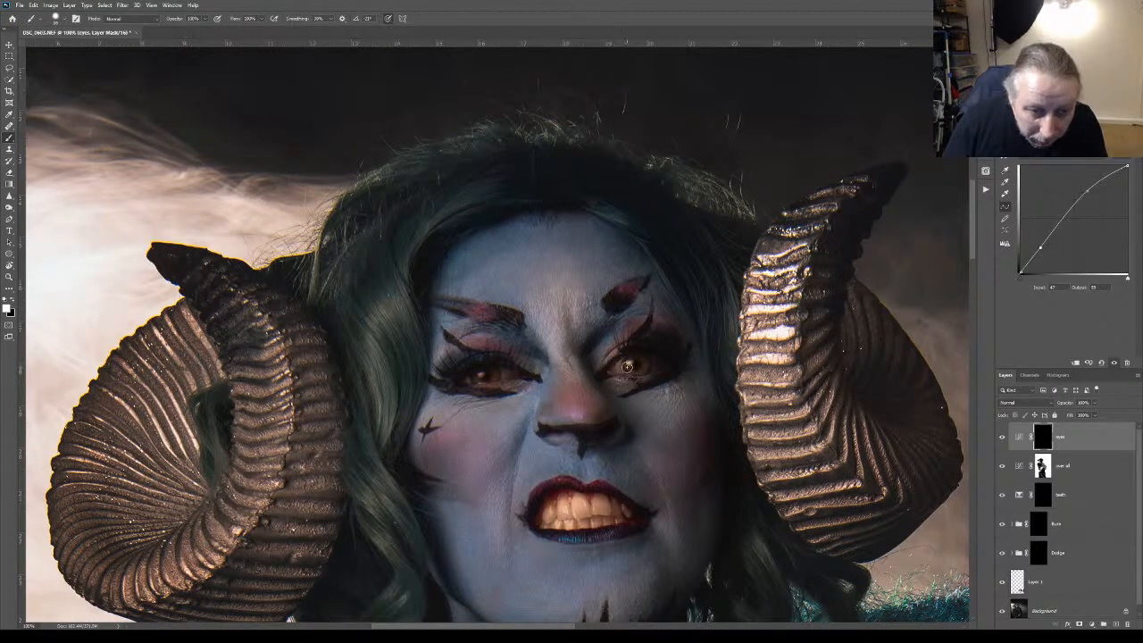
key("[")
left_click_drag(630, 365, 643, 366)
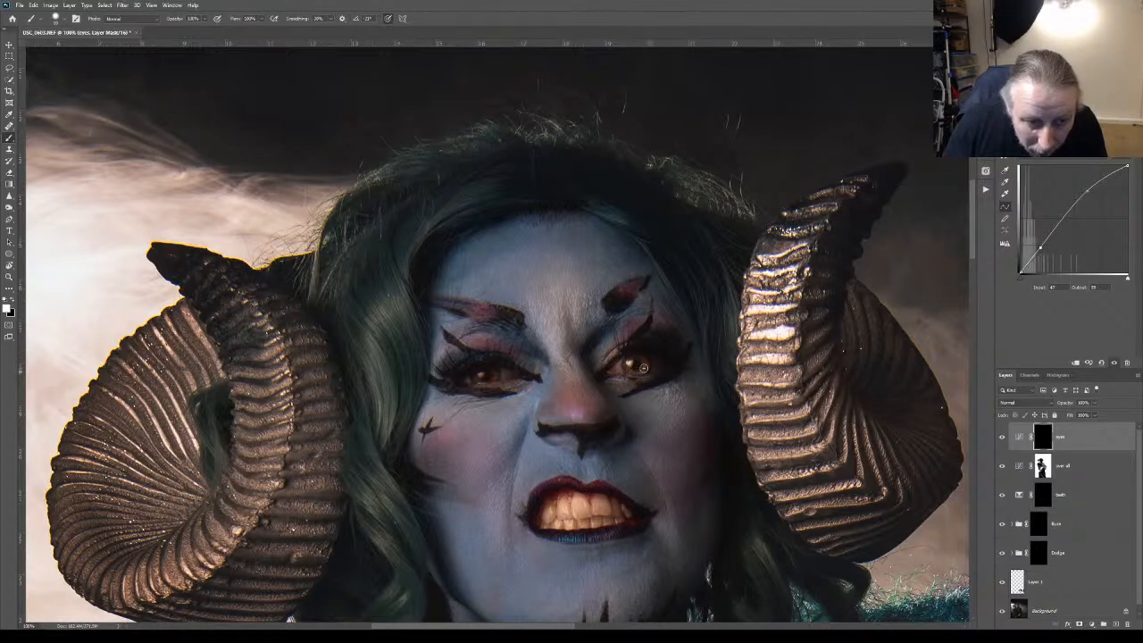
mouse_move(485, 384)
left_mouse_down()
mouse_move(493, 375)
mouse_move(476, 377)
left_mouse_up()
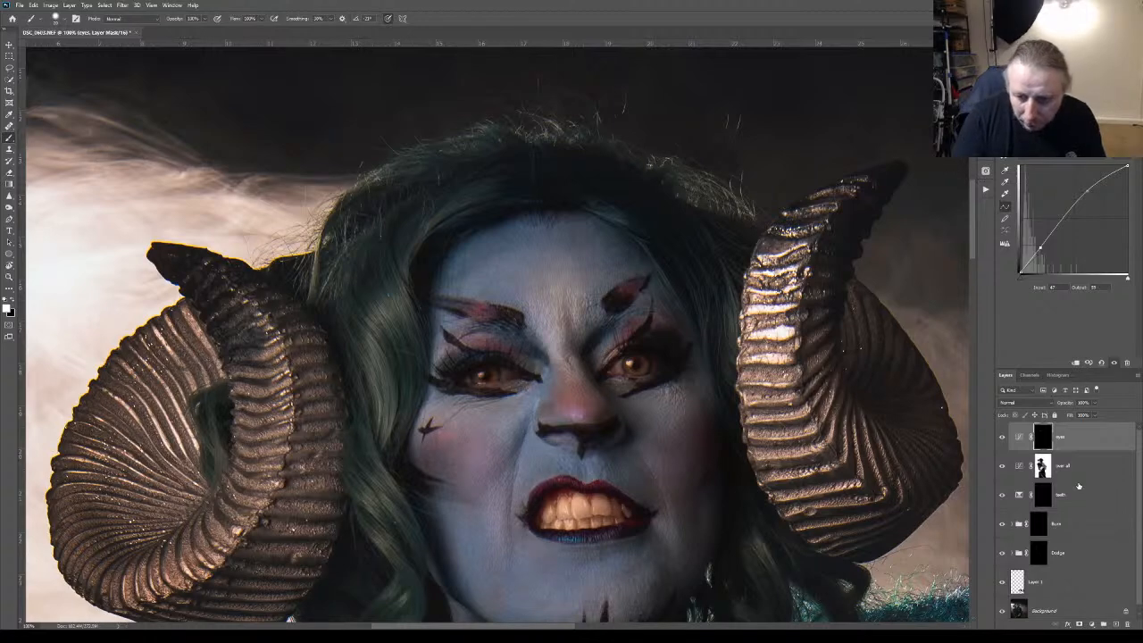
Stamp all visible layers into a new top layer, give it a black layer mask, and choose the Sharpen tool
key("ctrl+alt+shift+e")
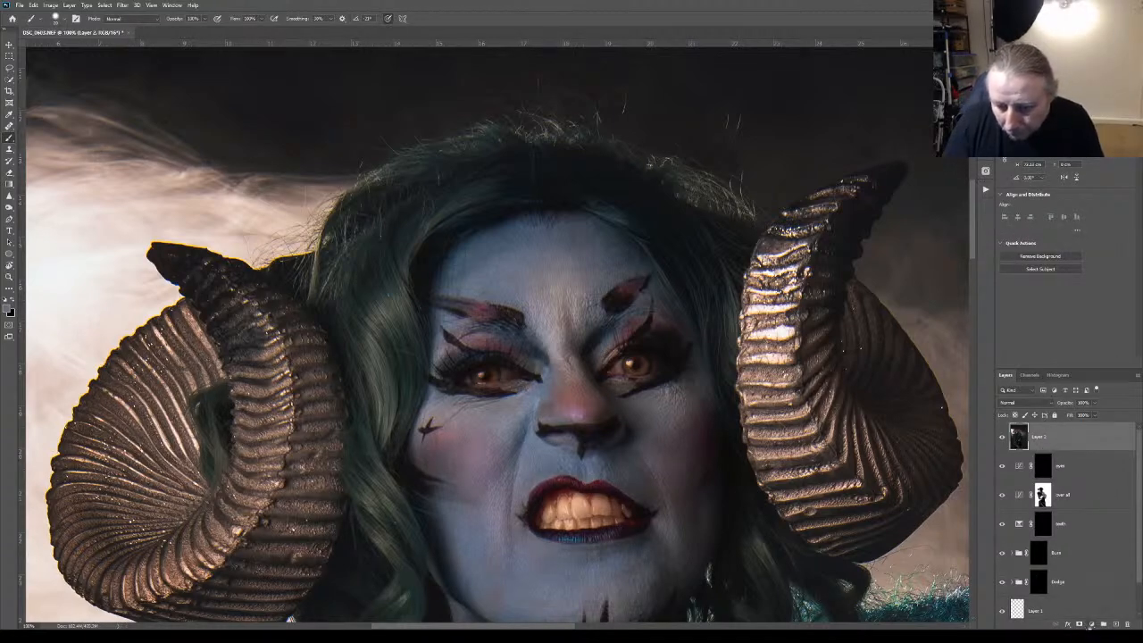
left_click(1077, 625)
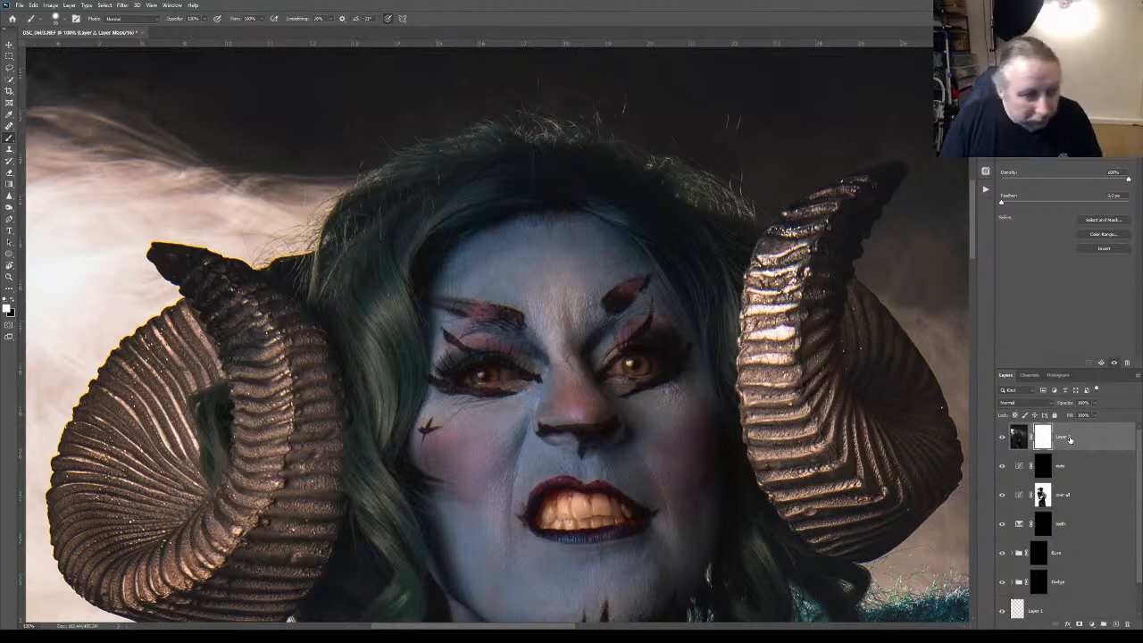
left_click(9, 208)
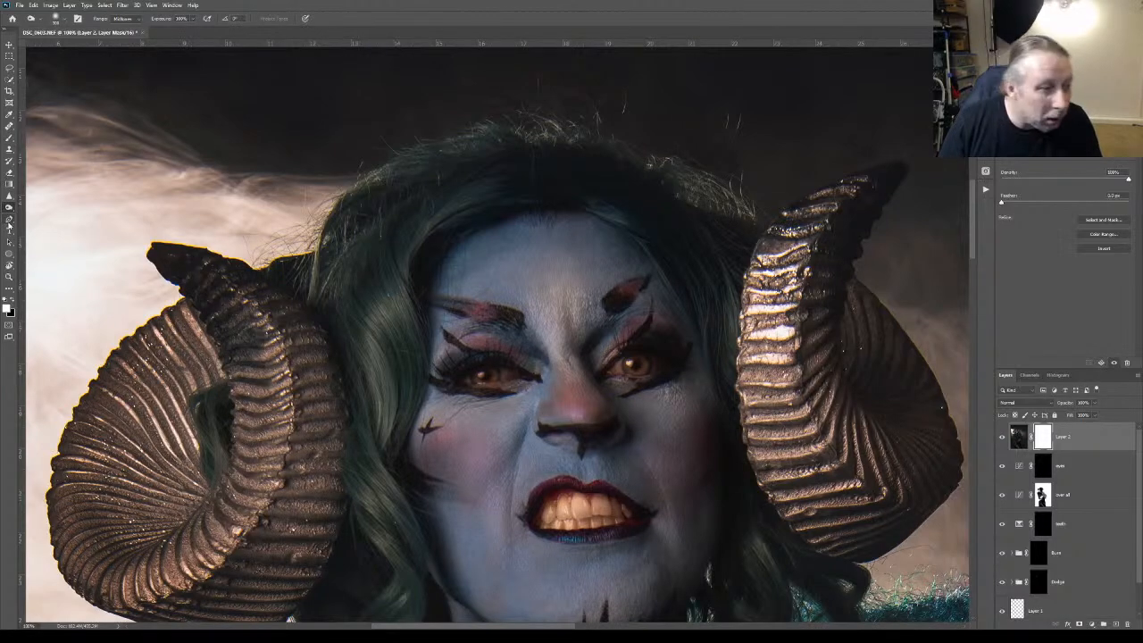
left_click(9, 222)
left_click(9, 197)
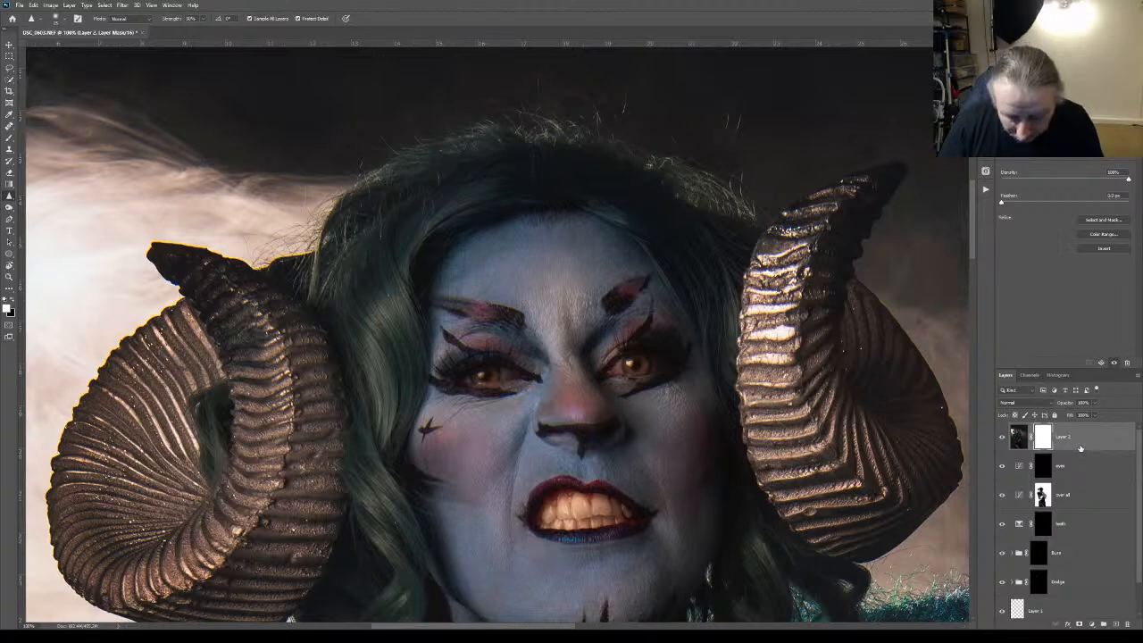
key("ctrl+i")
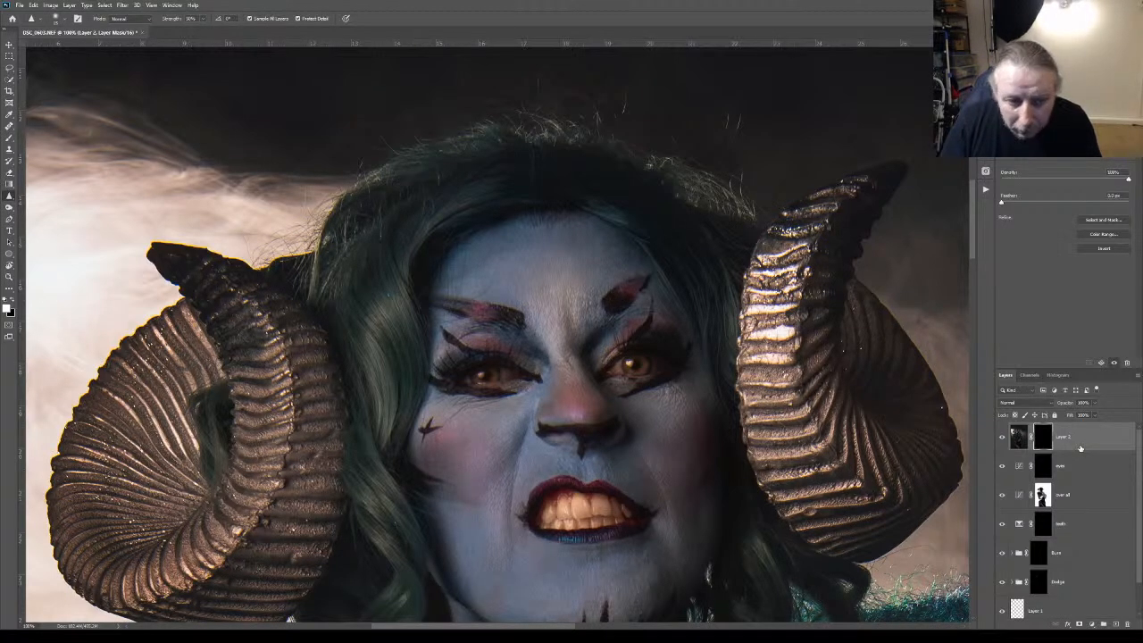
Compare the face with the stamped top layer hidden and shown to check the sharpening over the eyes
left_click(1001, 438)
left_click(1002, 438)
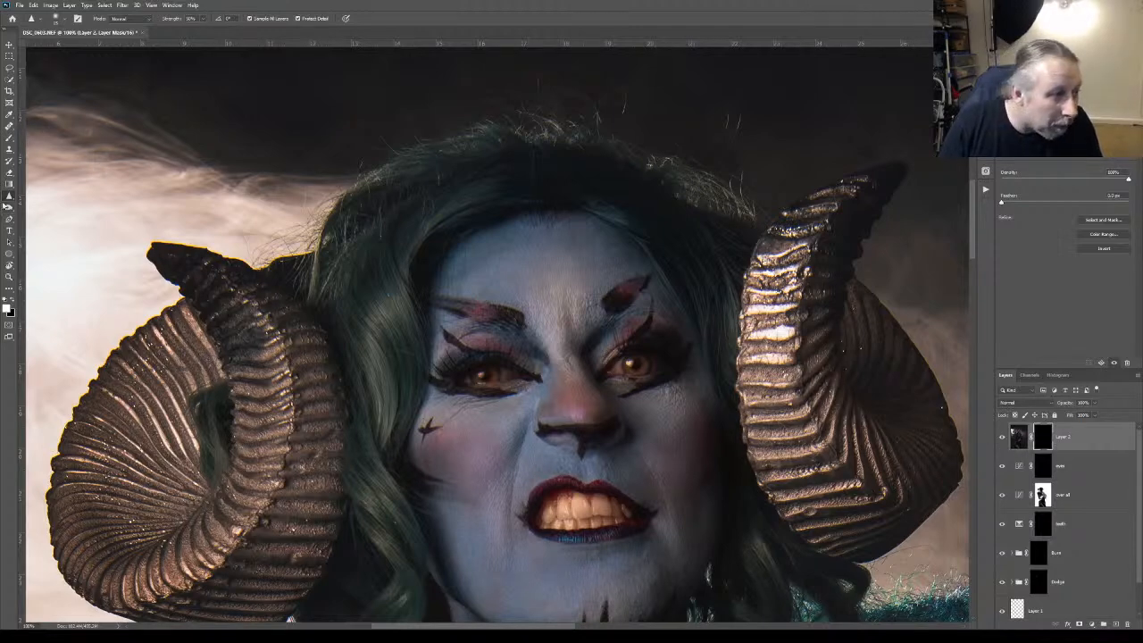
left_click(9, 139)
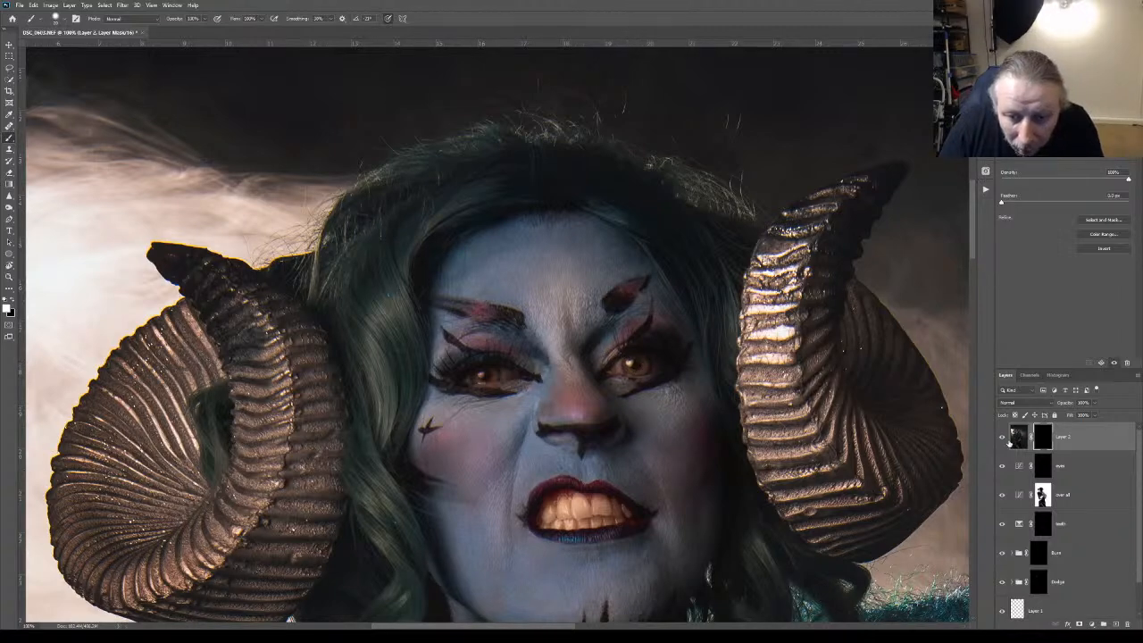
left_click(1003, 437)
left_click(1004, 440)
left_click(1005, 440)
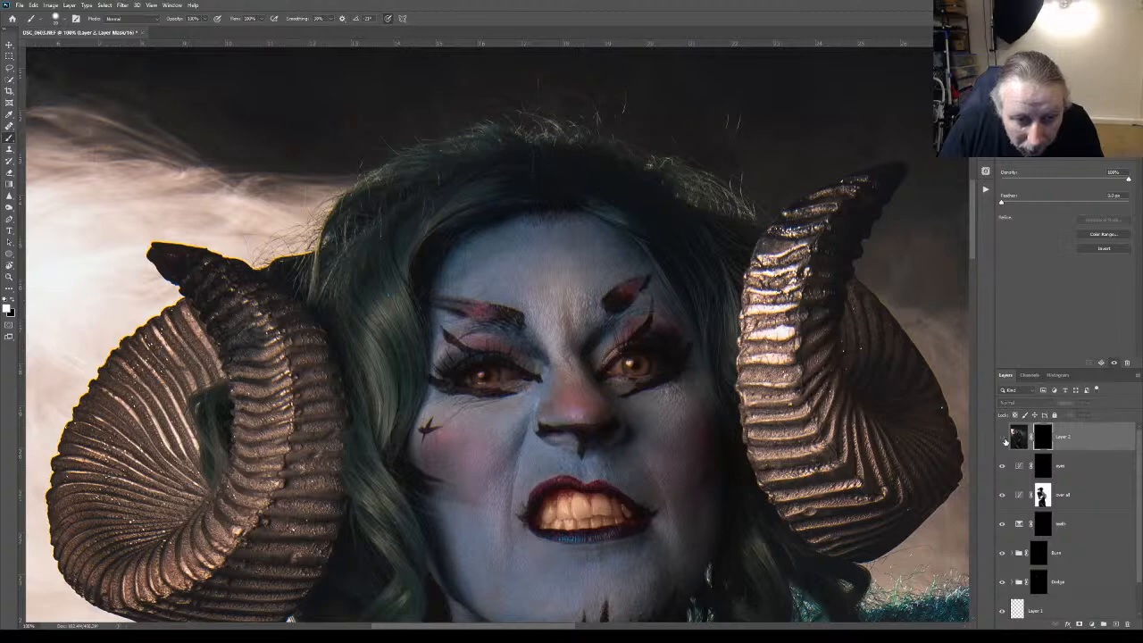
left_click(1004, 439)
left_click(1005, 439)
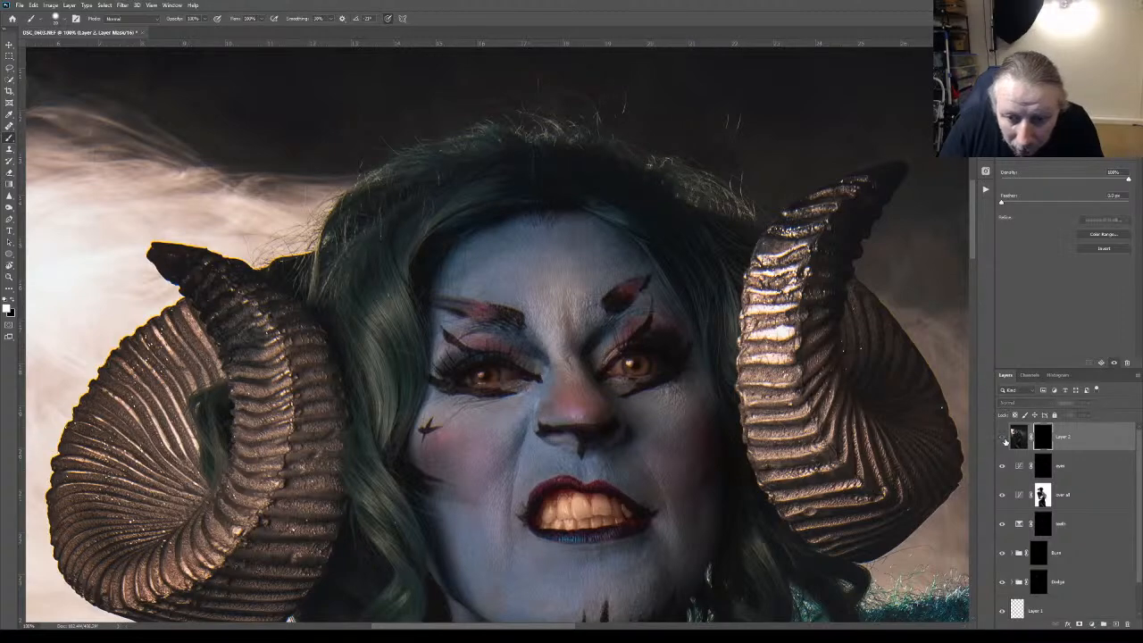
left_click(1005, 440)
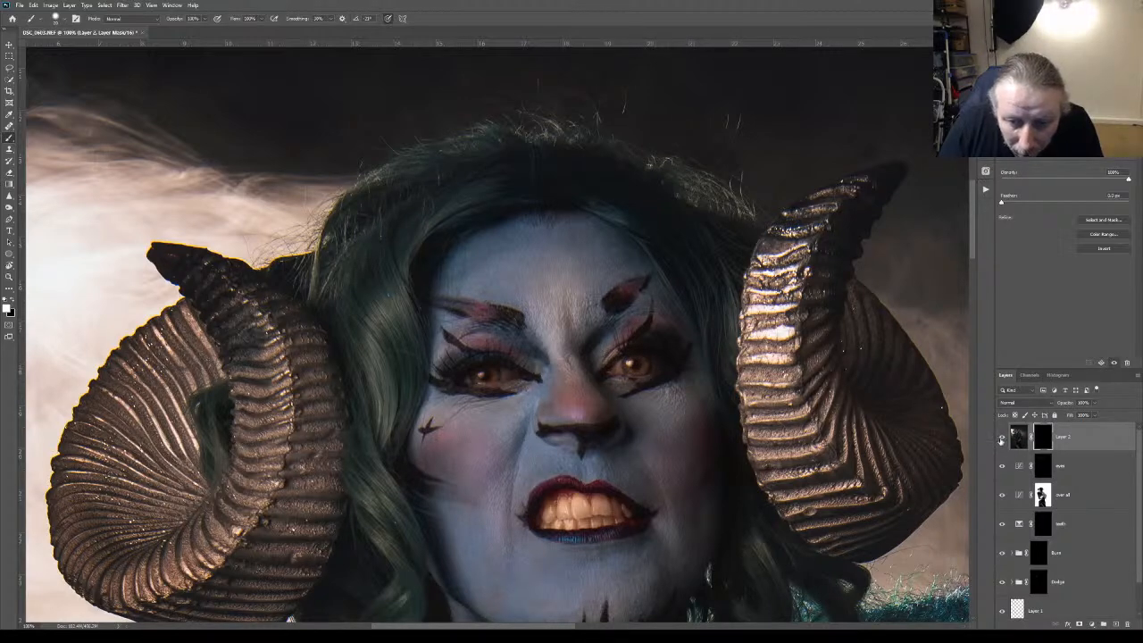
left_click(1002, 438)
left_click(1002, 439)
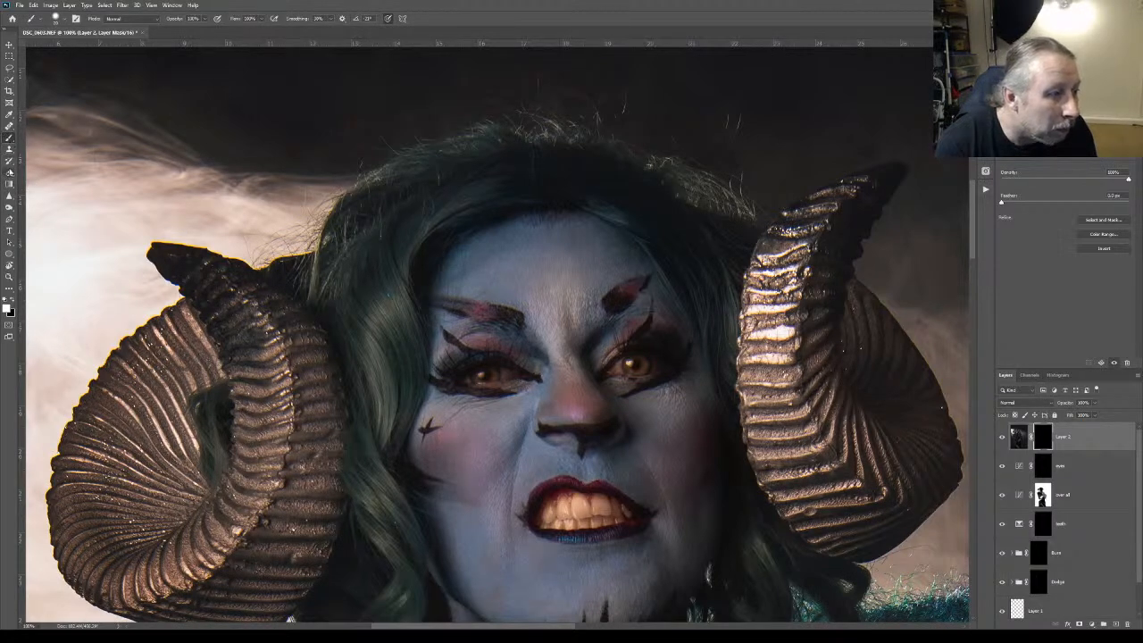
Stroke the Sharpen tool over both irises on the stamped top layer's mask and view the whole portrait
left_click(9, 196)
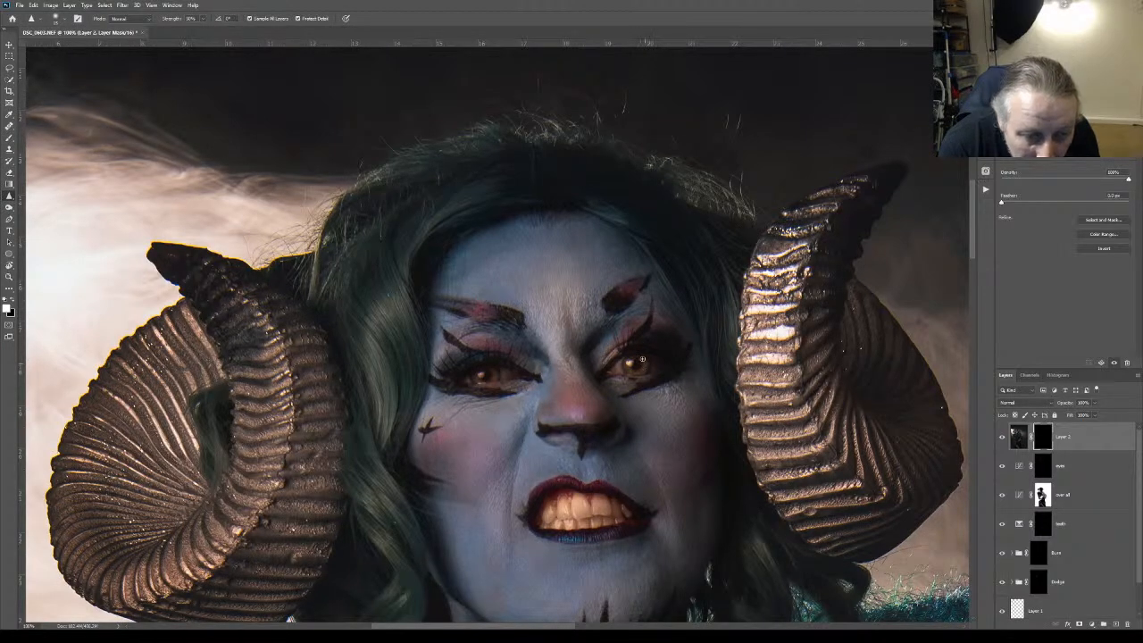
left_click_drag(638, 357, 633, 373)
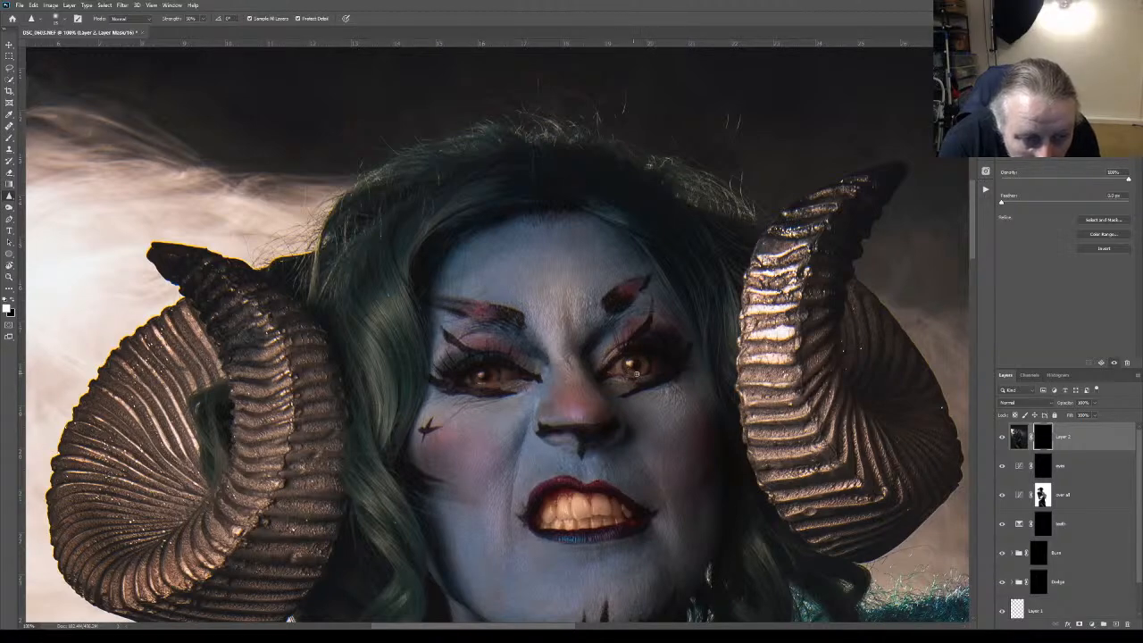
mouse_move(489, 381)
left_mouse_down()
mouse_move(497, 376)
mouse_move(478, 379)
mouse_move(497, 376)
left_mouse_up()
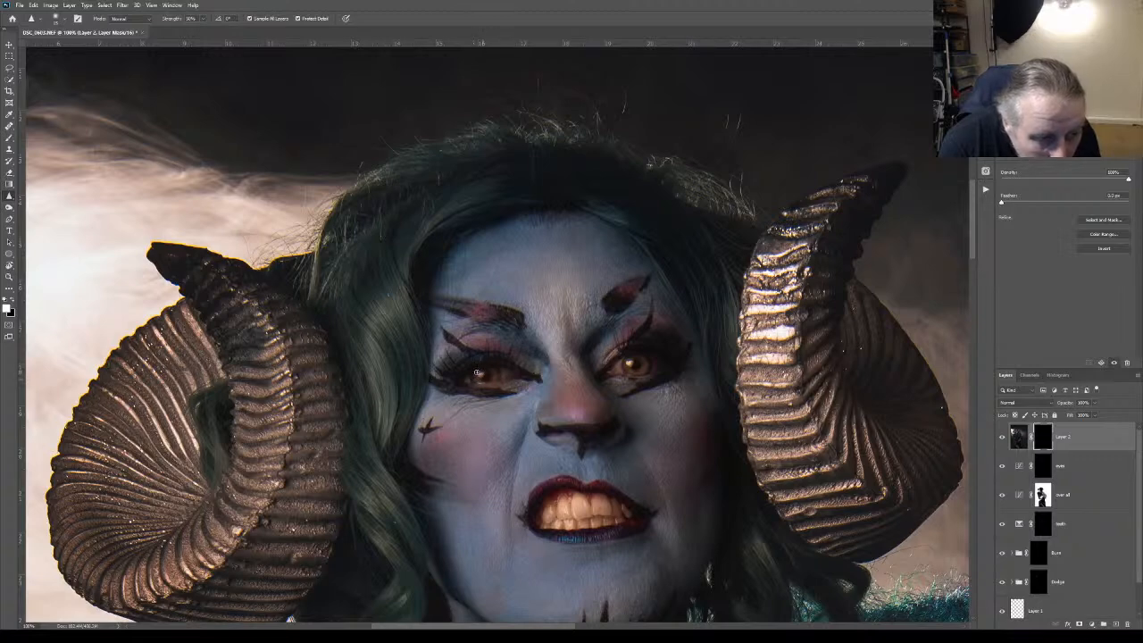
left_click(9, 276)
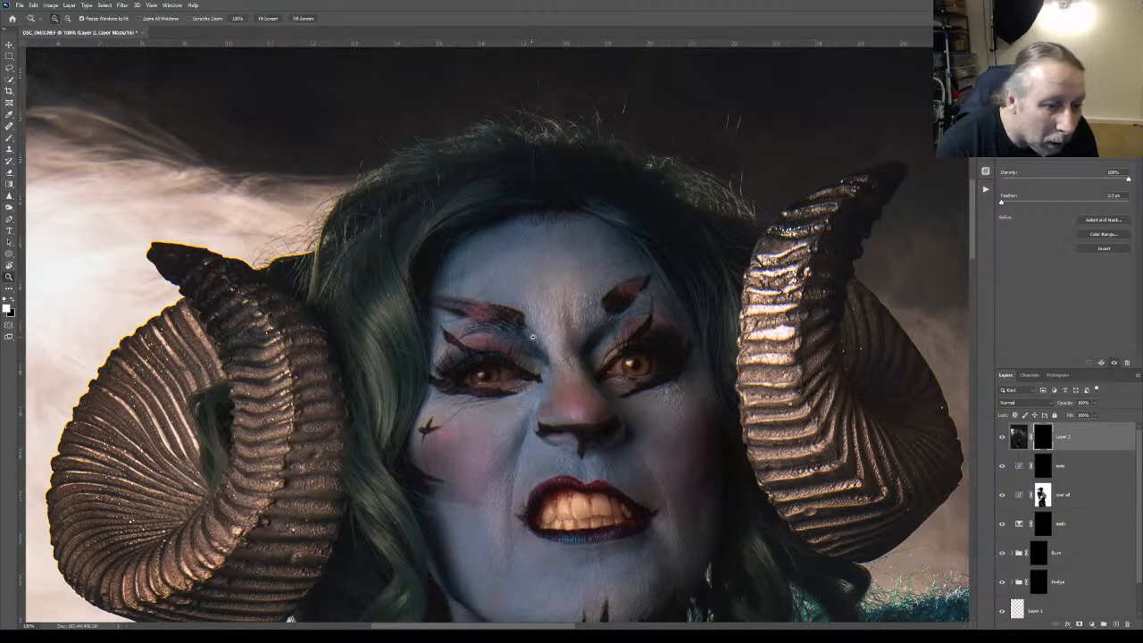
key("ctrl+0")
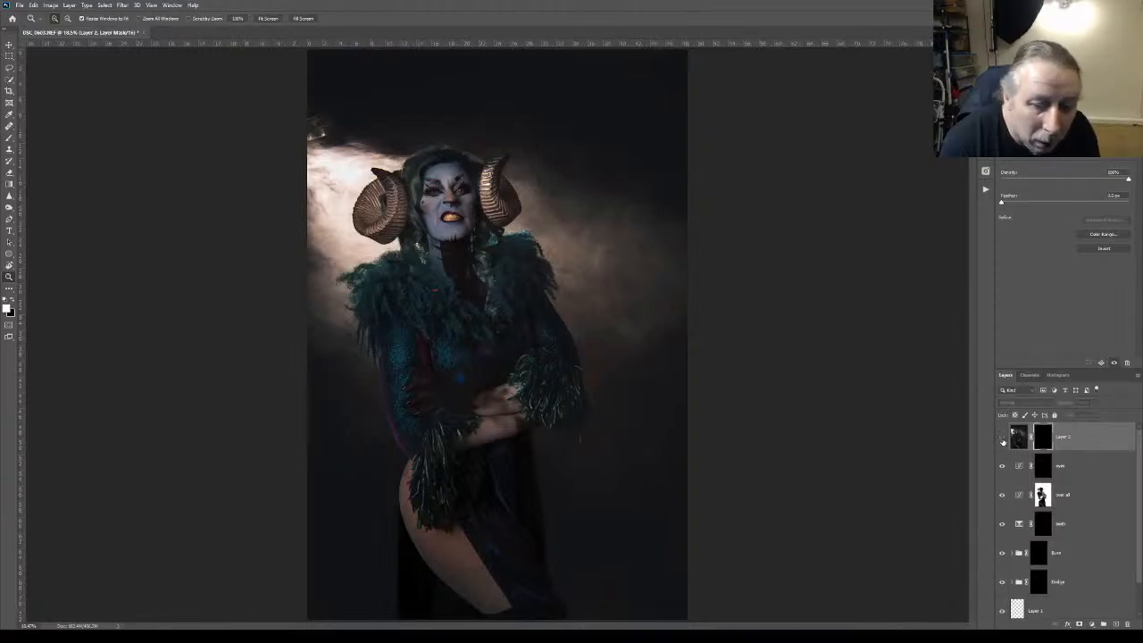
Group the eyes Curves adjustment with the stamped top layer and name the group eyes
left_click(1080, 467)
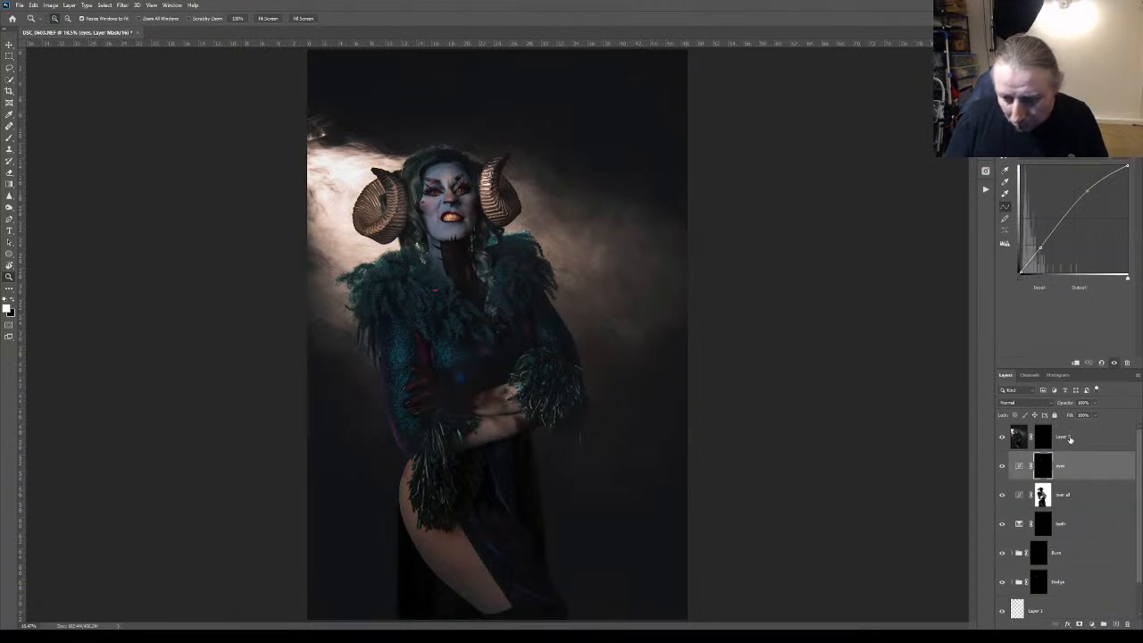
left_click(1071, 437, "shift")
left_click(1103, 624)
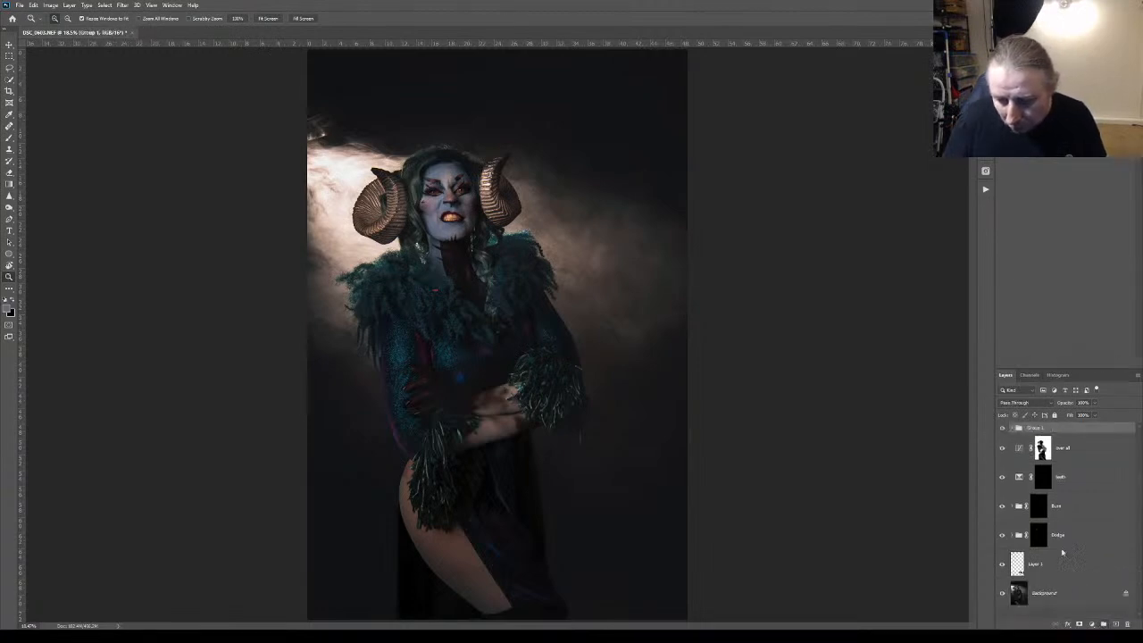
double_click(1036, 427)
type("eyes")
key("Return")
Compare the portrait with the eyes group hidden and shown, and inspect the face at 100% zoom
left_click(1001, 430)
left_click(1002, 429)
left_click(1002, 430)
left_click(1002, 429)
left_click(1002, 429)
left_click(1002, 429)
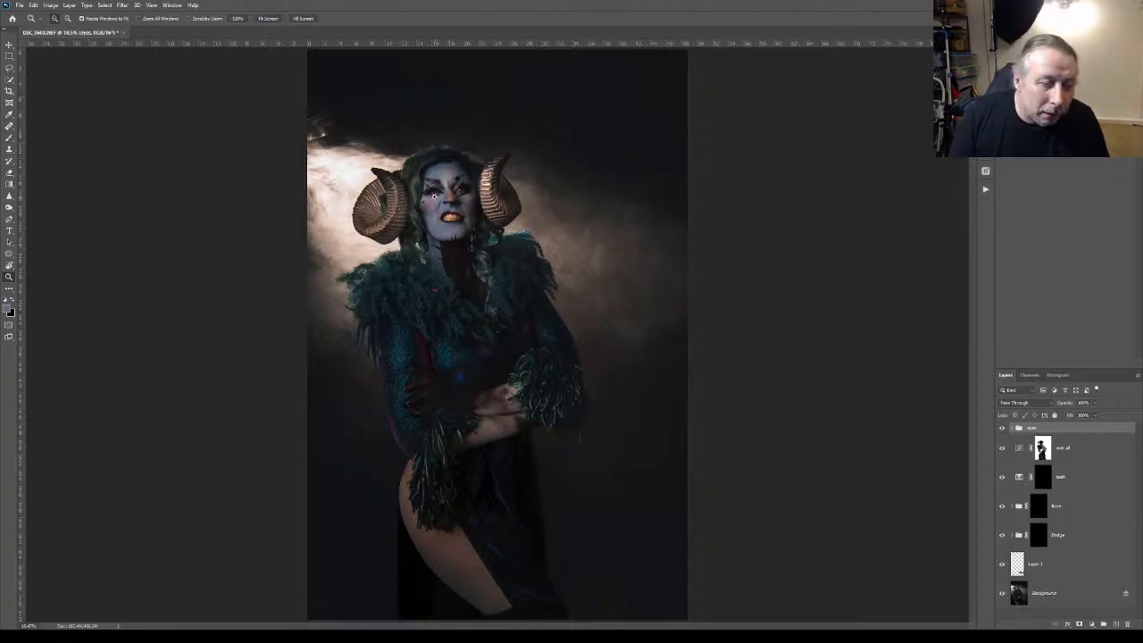
left_click(434, 191)
left_click(434, 195)
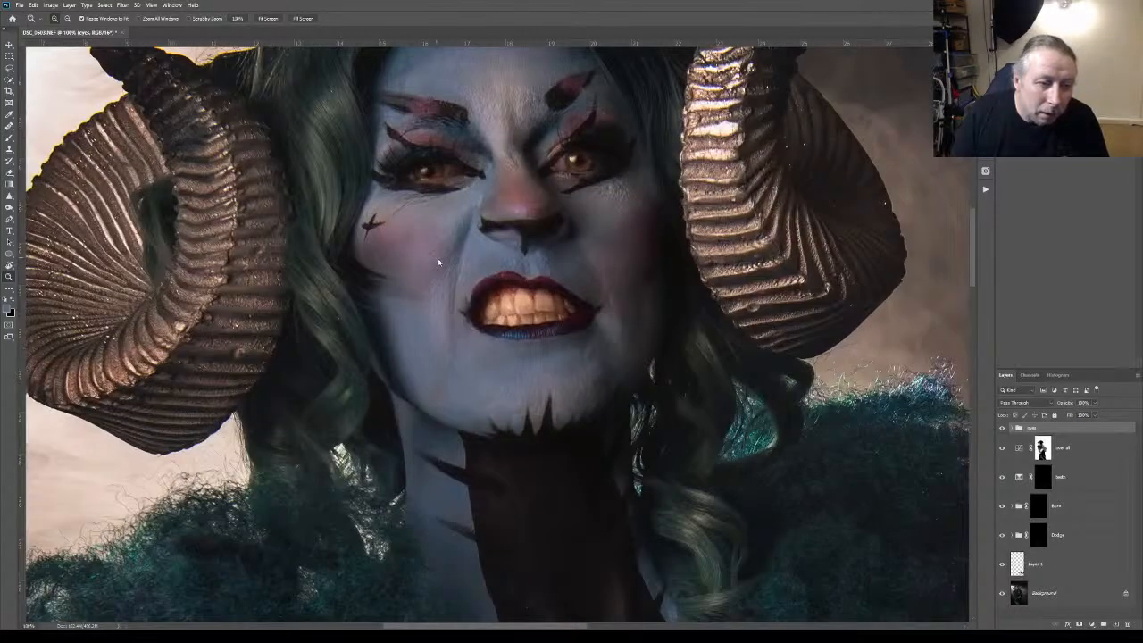
key("ctrl+0")
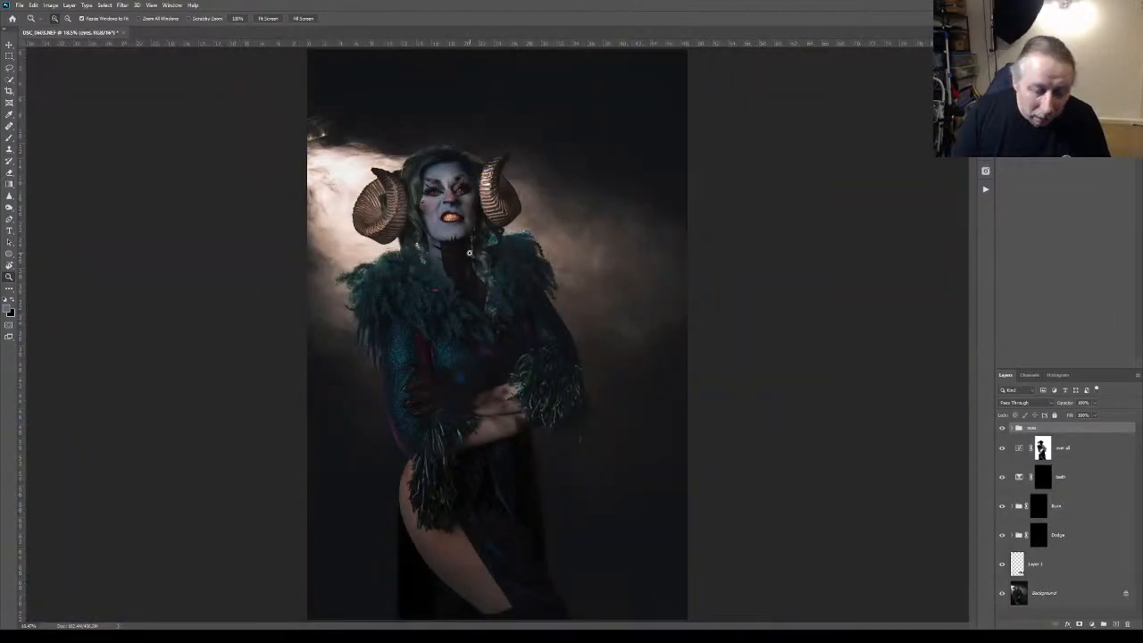
Save the retouched portrait and open DSC_0603-Edit.tif for developing in Lightroom
key("ctrl+s")
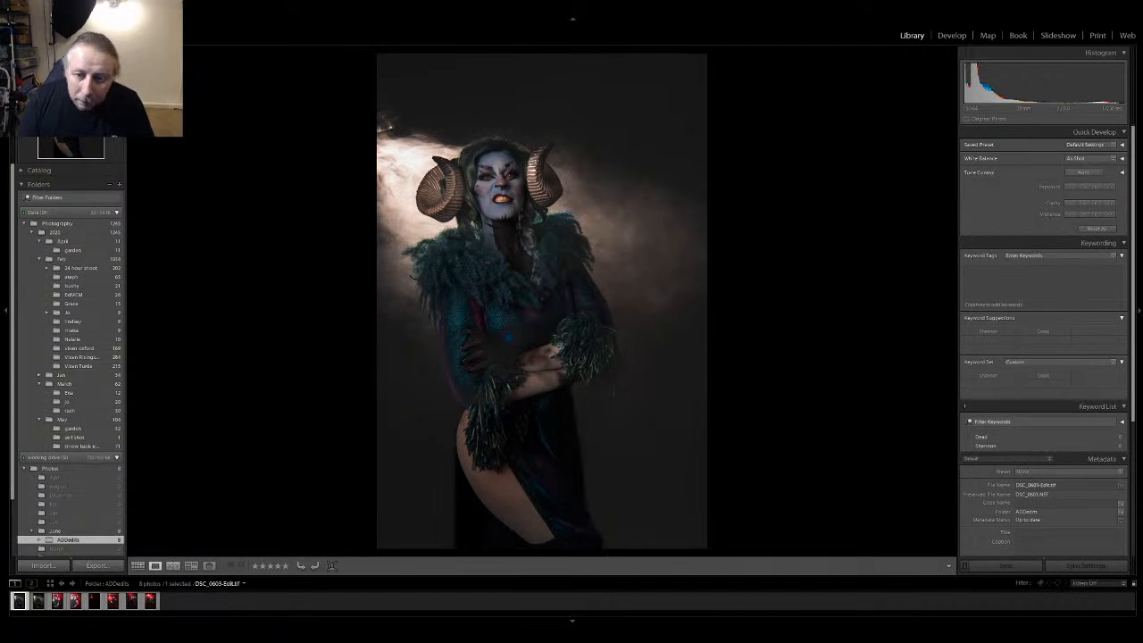
key("d")
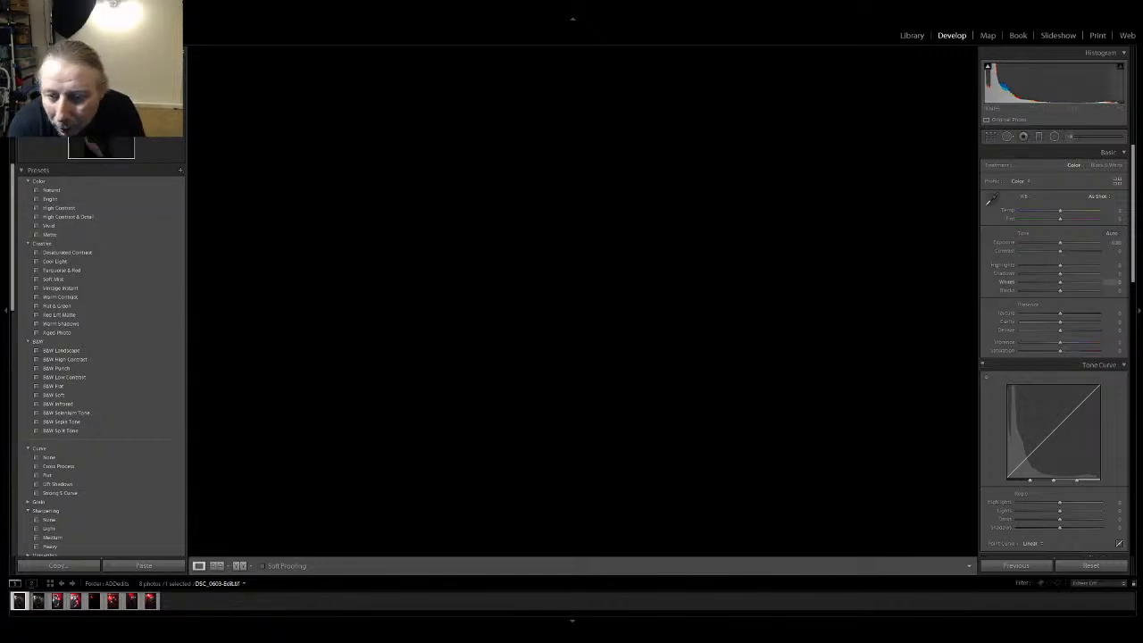
Raise the portrait's contrast slightly, set clarity to +21 and set highlights to -22
left_click_drag(1060, 250, 1066, 251)
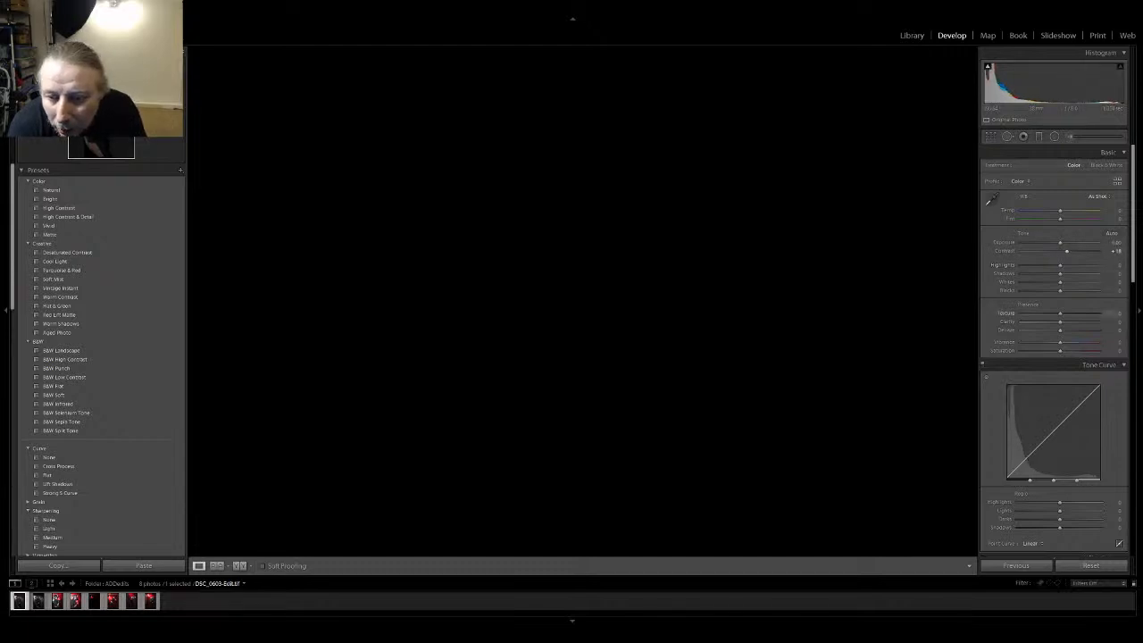
left_click_drag(1060, 321, 1063, 321)
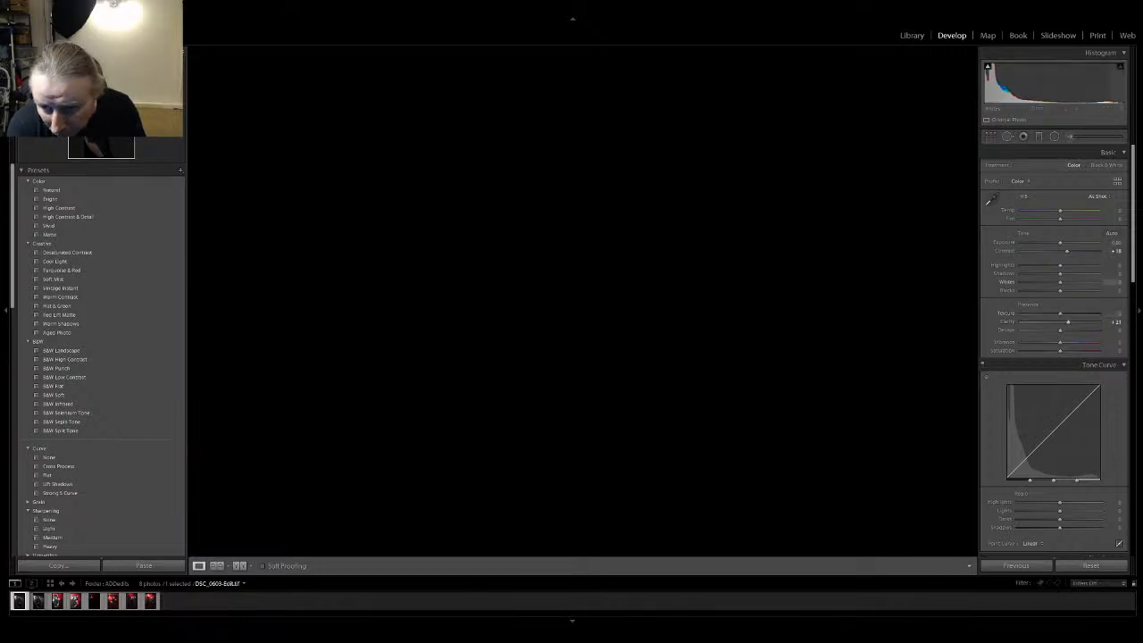
left_click_drag(1058, 265, 1051, 265)
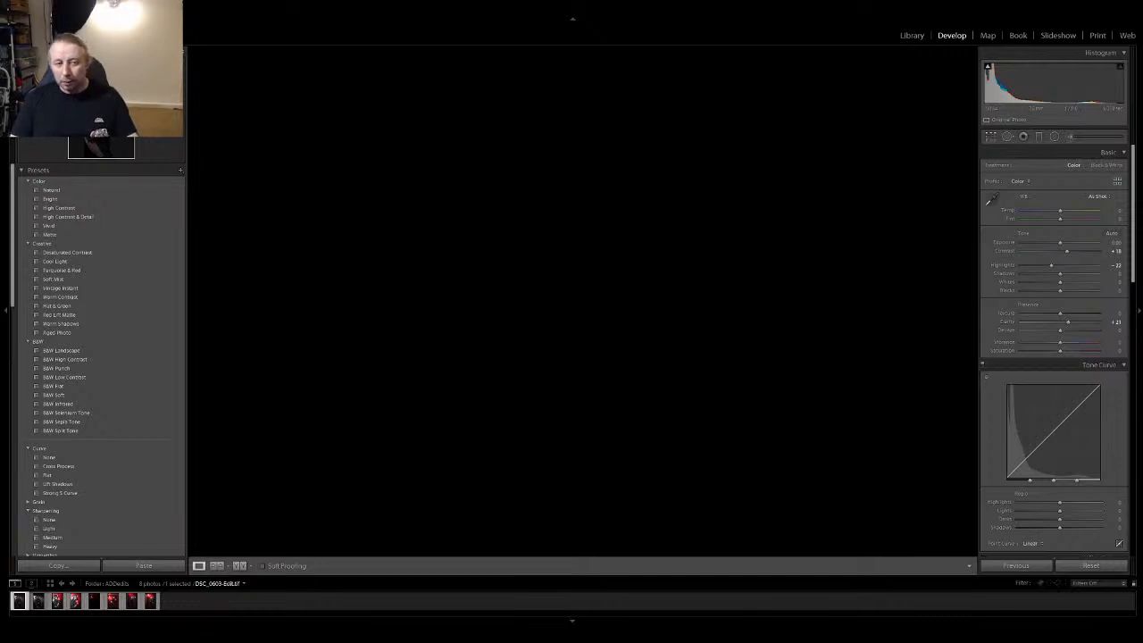
Crop the portrait closer around the figure and lower its shadows slightly
key("r")
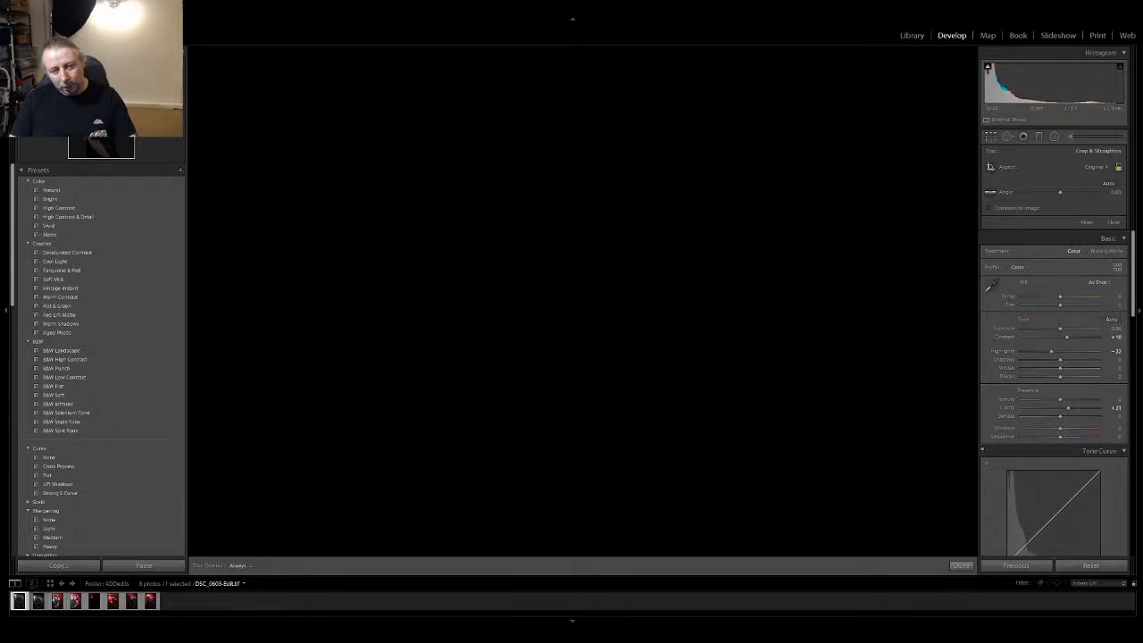
left_click(960, 565)
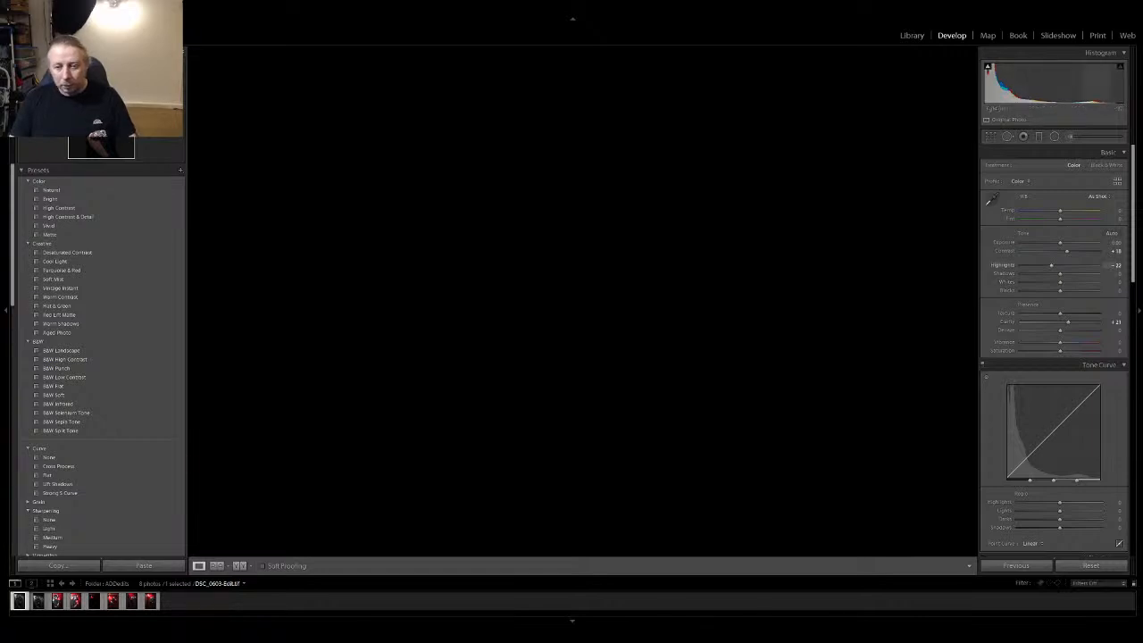
left_click_drag(1060, 274, 1055, 274)
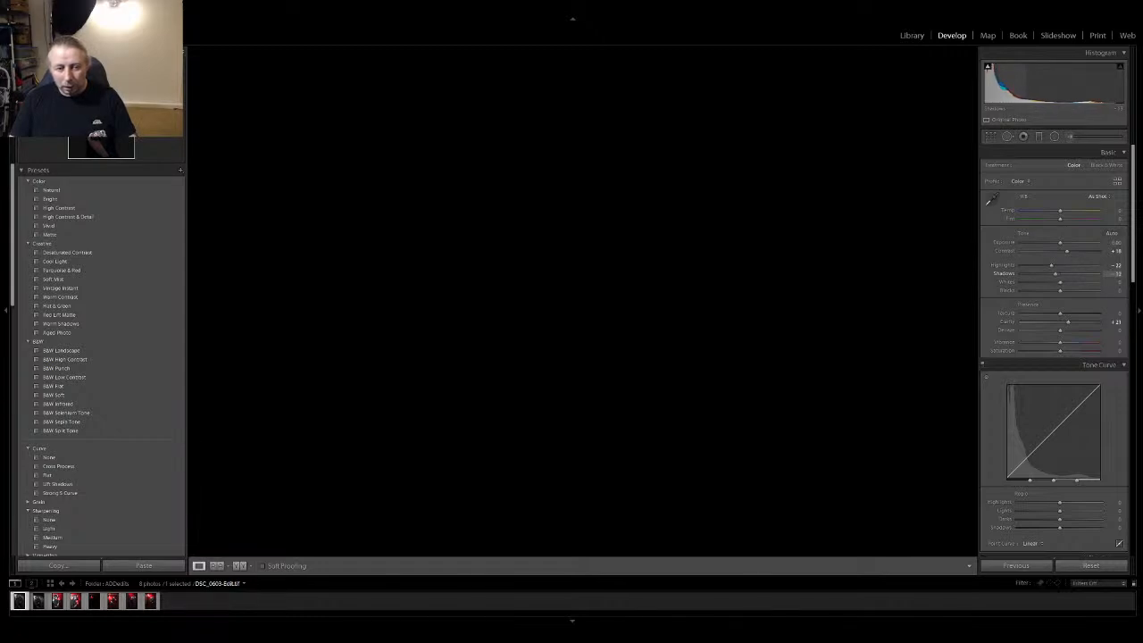
Review the finished edit in the library and compare it side by side with the original DSC_0603.NEF
left_click(911, 36)
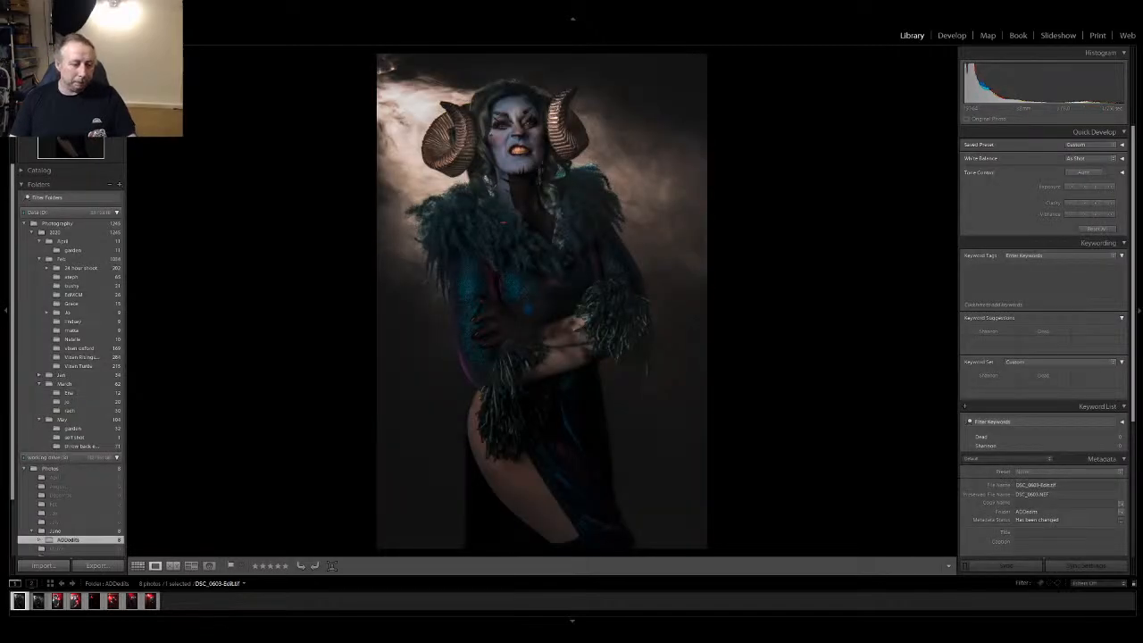
left_click(138, 566)
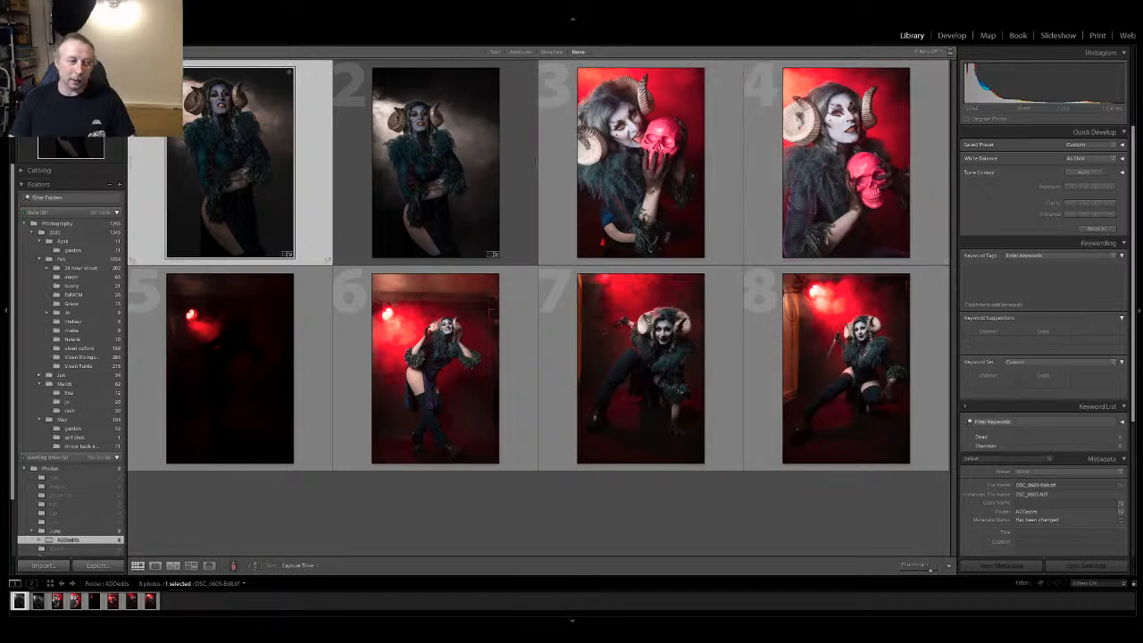
key("e")
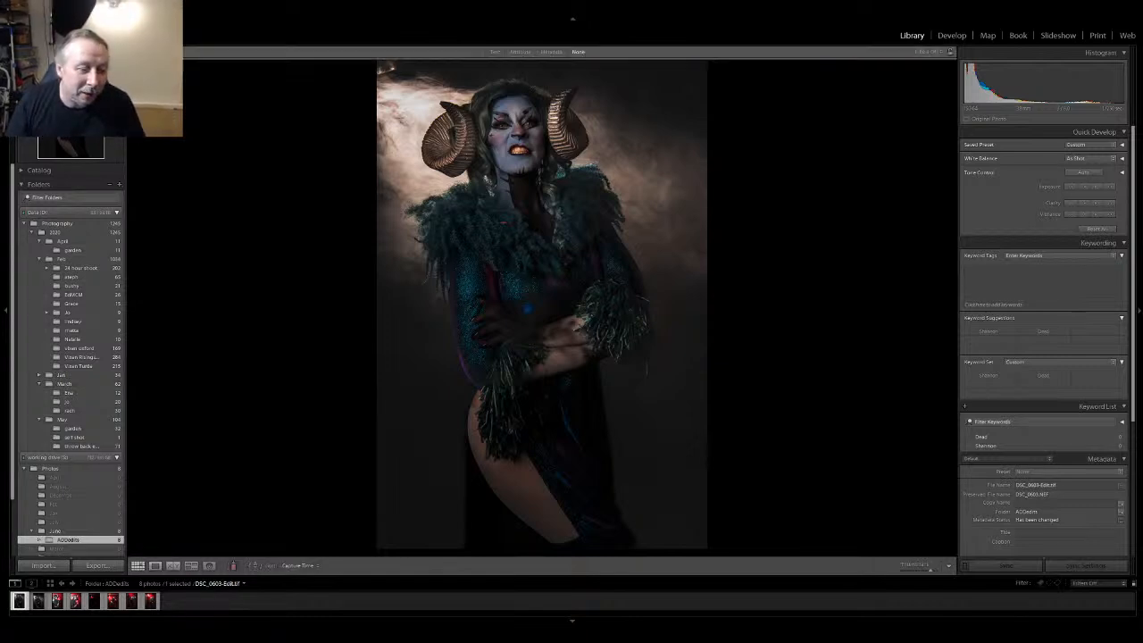
left_click(138, 566)
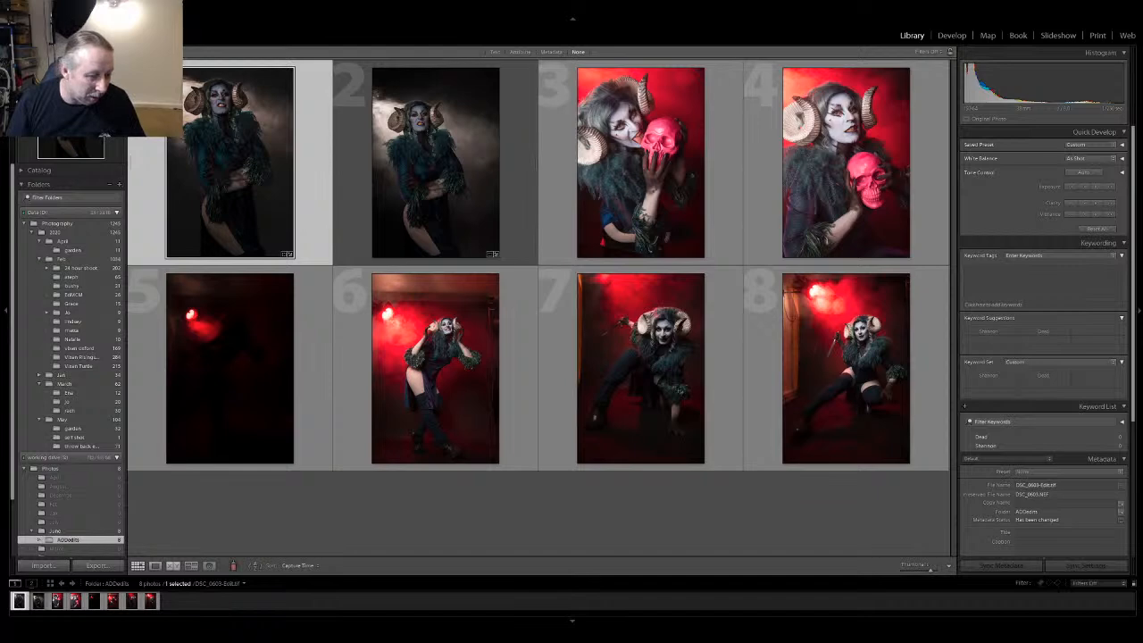
left_click(172, 566)
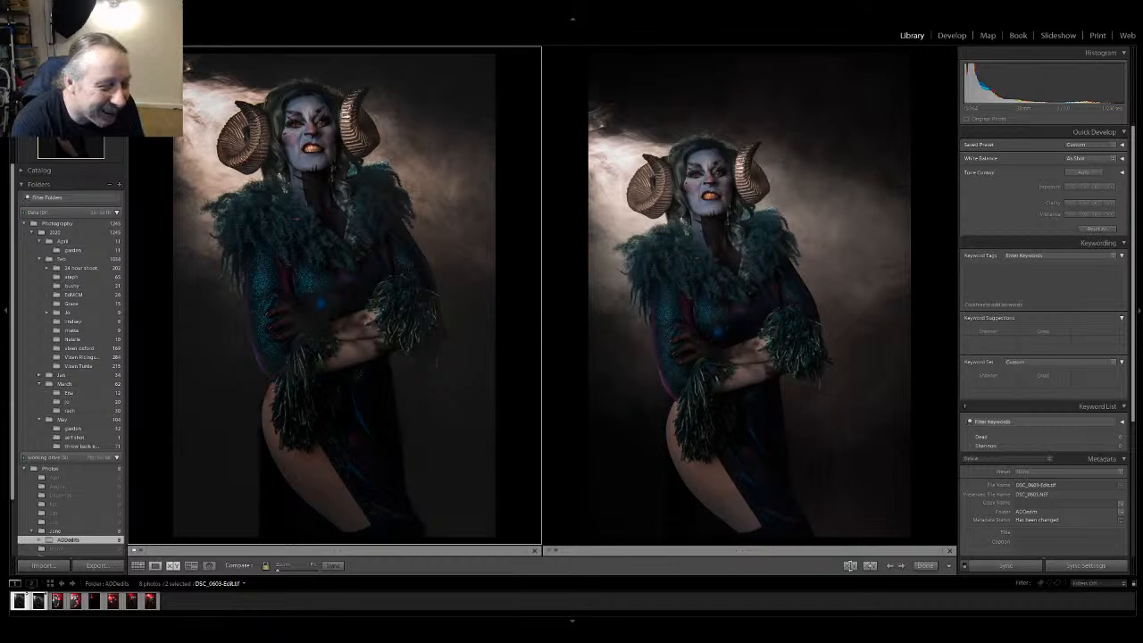
key("g")
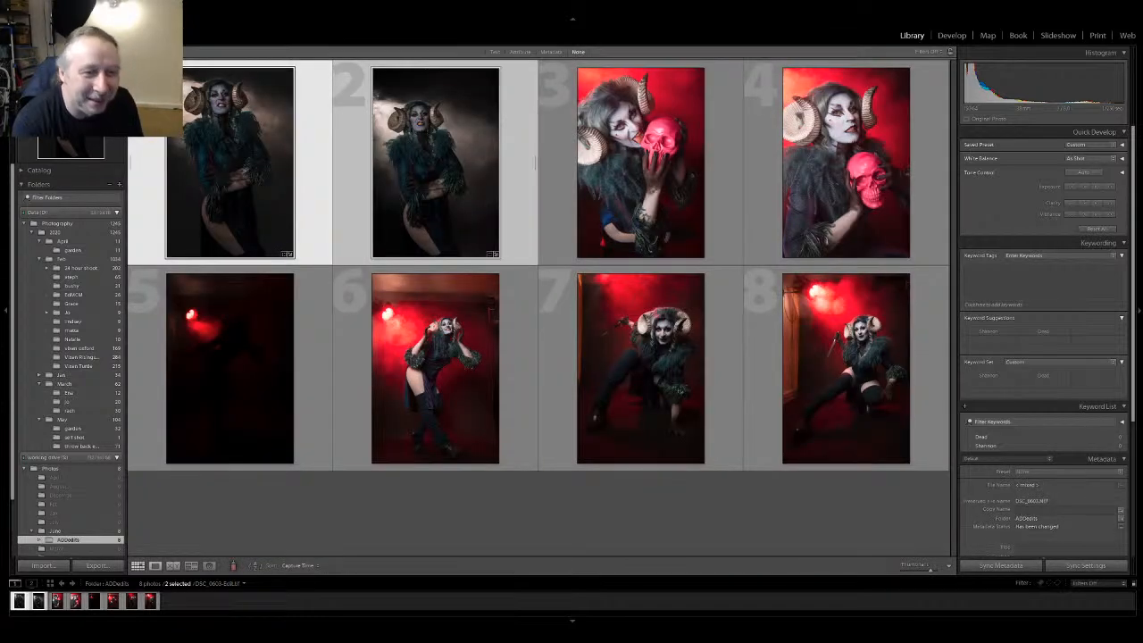
Open DSC_0648.NEF, the photo with the pink skull, for developing, raise its contrast moderately and lower the blacks
double_click(641, 162)
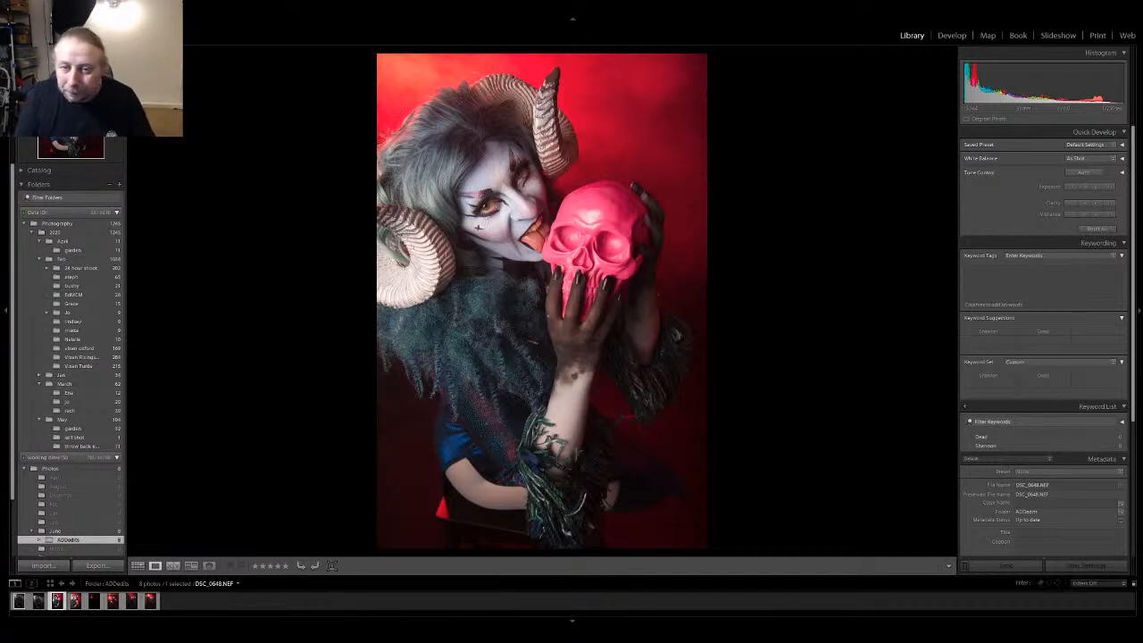
key("d")
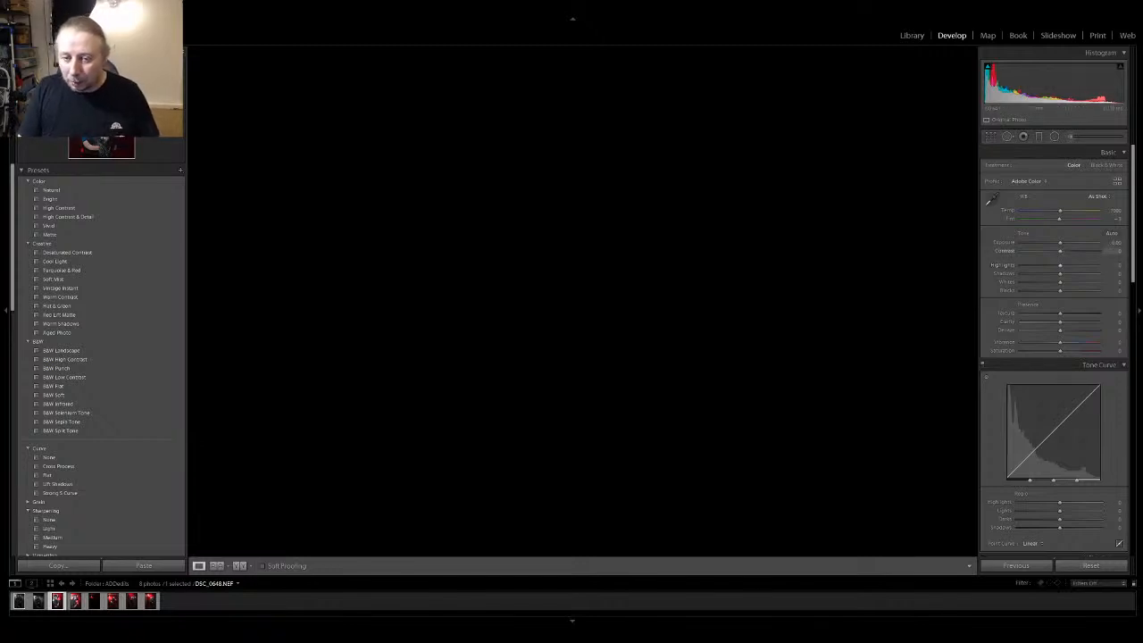
left_click_drag(1060, 251, 1083, 251)
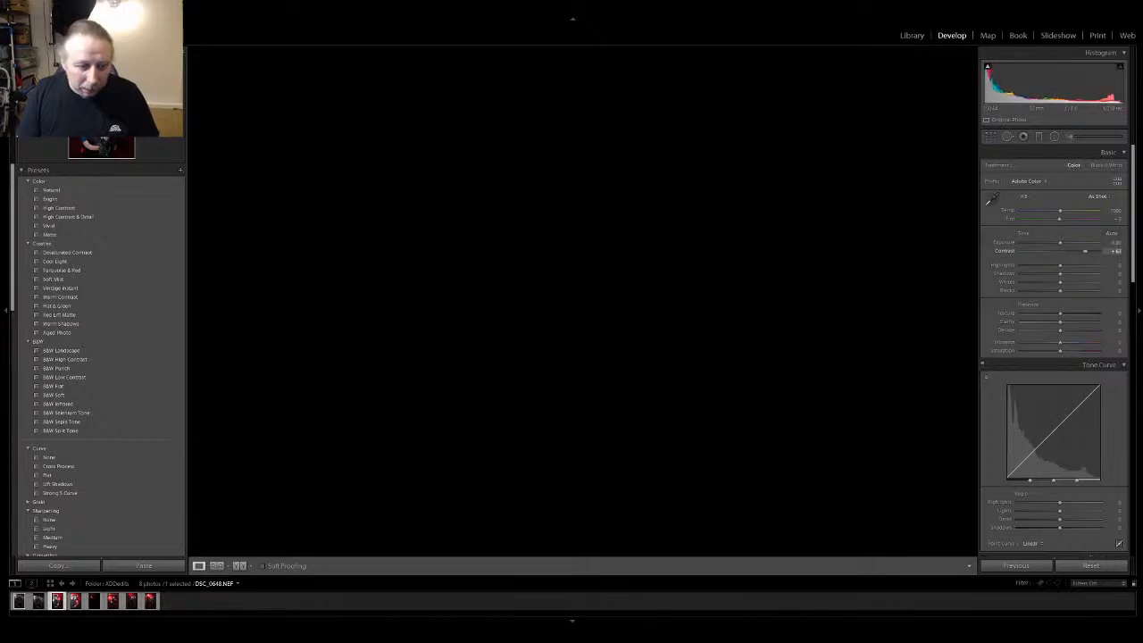
left_click_drag(1085, 251, 1078, 250)
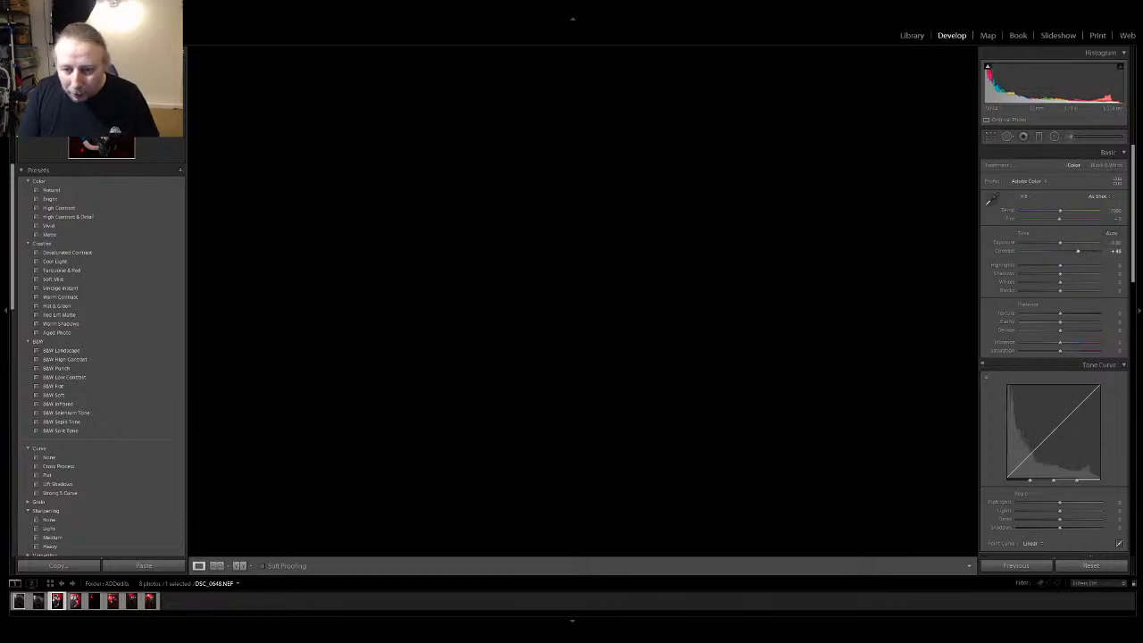
left_click_drag(1059, 290, 1047, 290)
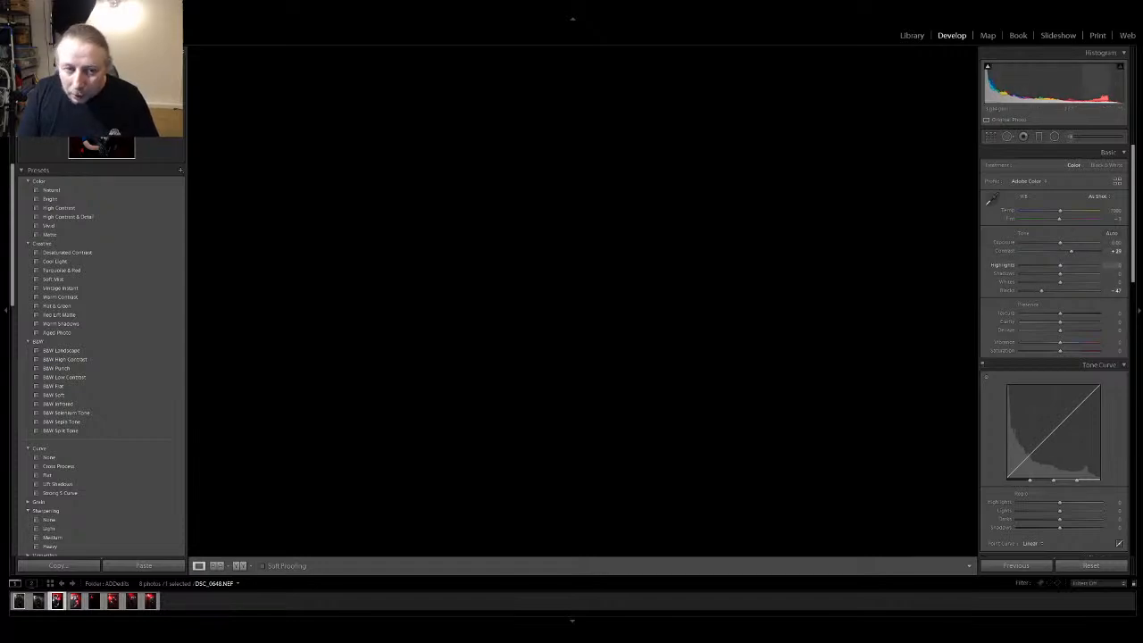
Lower the blacks of the pink-skull photo slightly further and check the result in the library view
mouse_move(1058, 265)
left_mouse_down()
mouse_move(1020, 266)
mouse_move(1060, 266)
left_mouse_up()
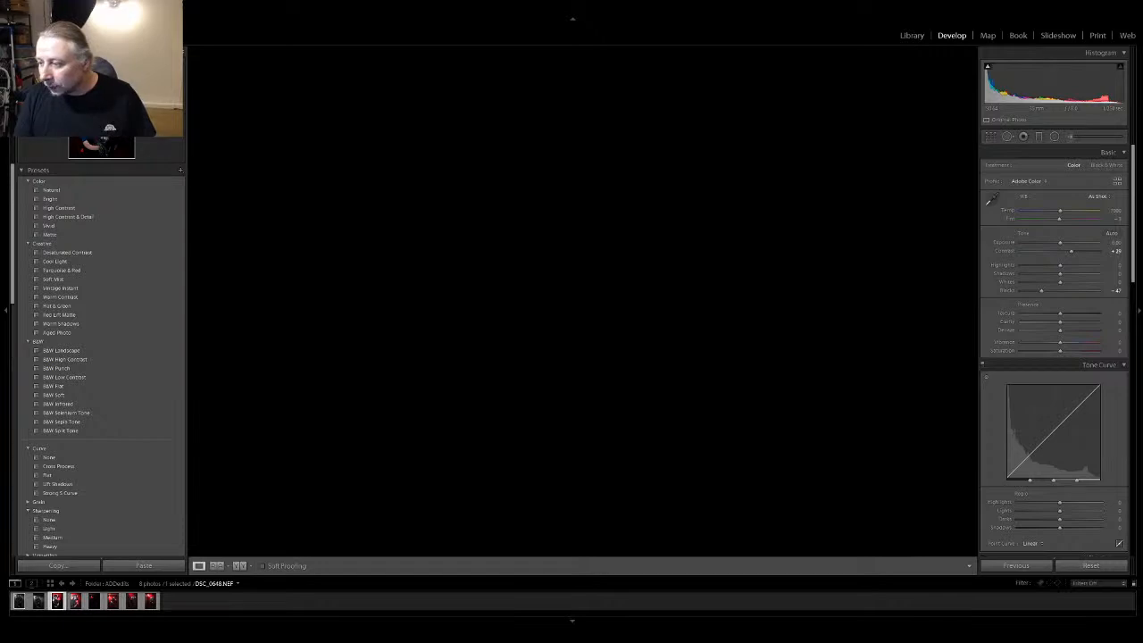
left_click(912, 35)
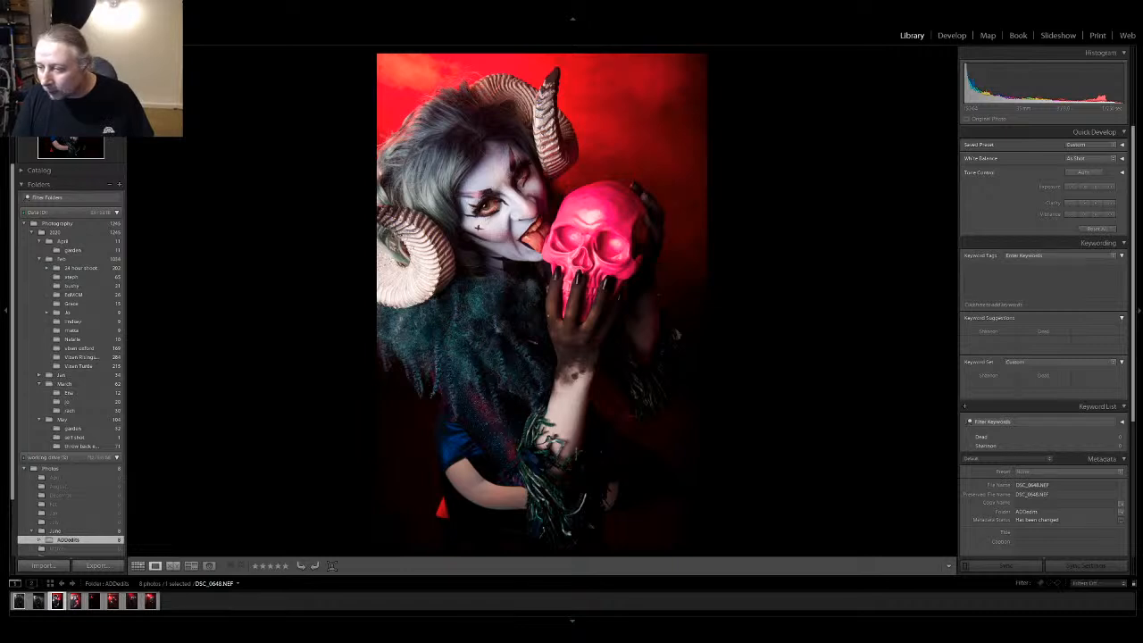
key("d")
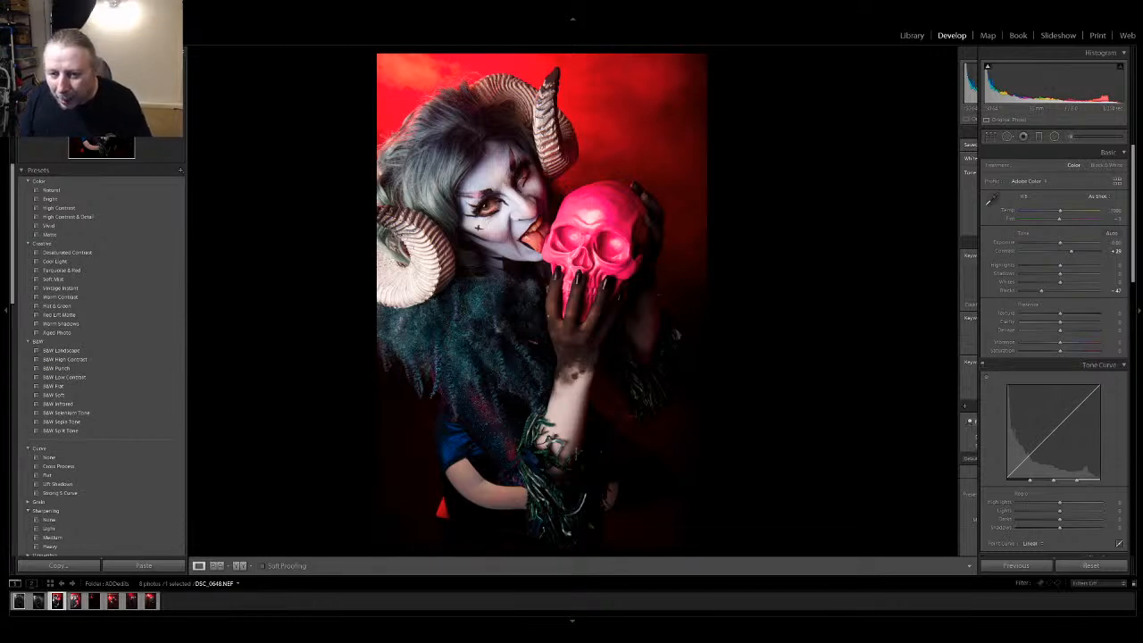
mouse_move(1039, 290)
left_mouse_down()
mouse_move(1055, 290)
mouse_move(1037, 290)
left_mouse_up()
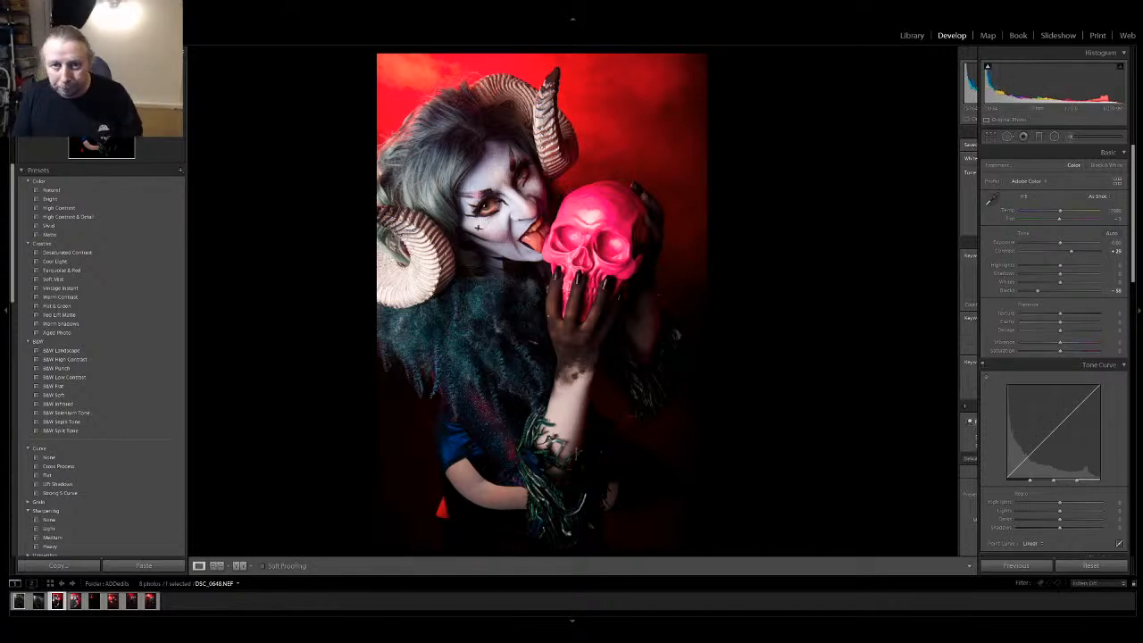
left_click(912, 35)
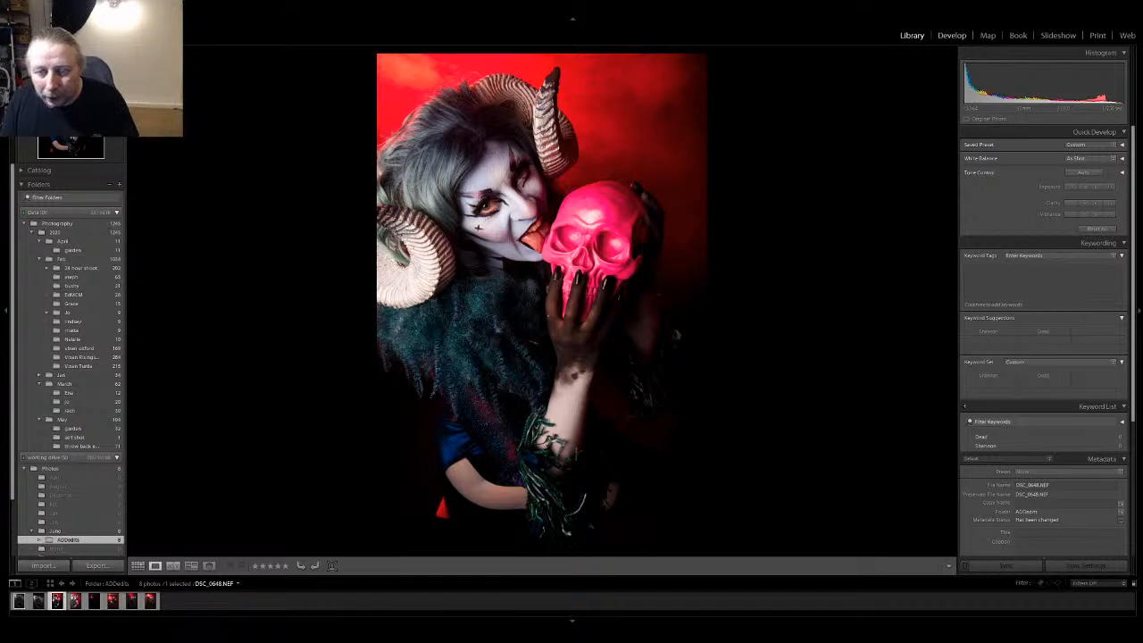
left_click(952, 35)
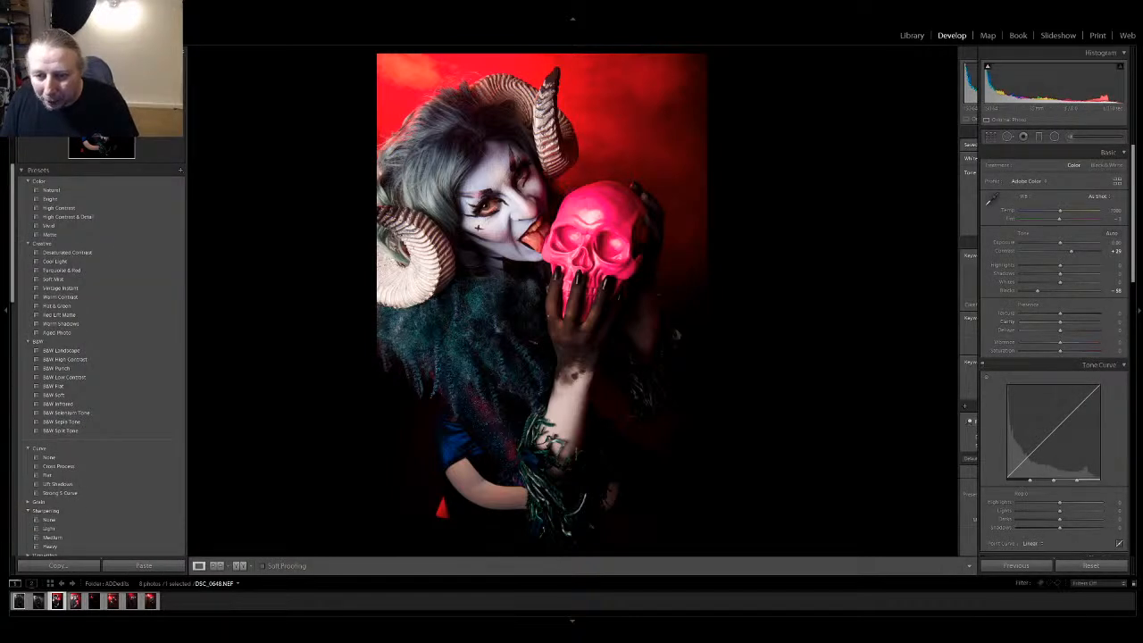
Reduce the red saturation and set the magenta saturation to -14 by targeting the skull and the hand, and review the result in the library
scroll(1054, 348, "down", 5)
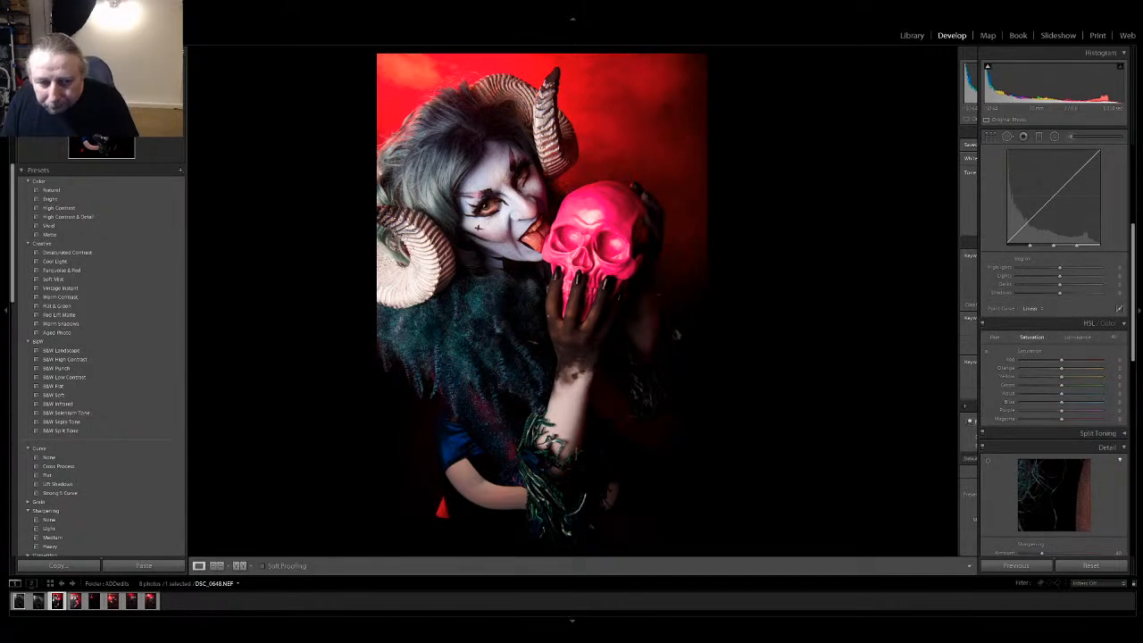
left_click(987, 351)
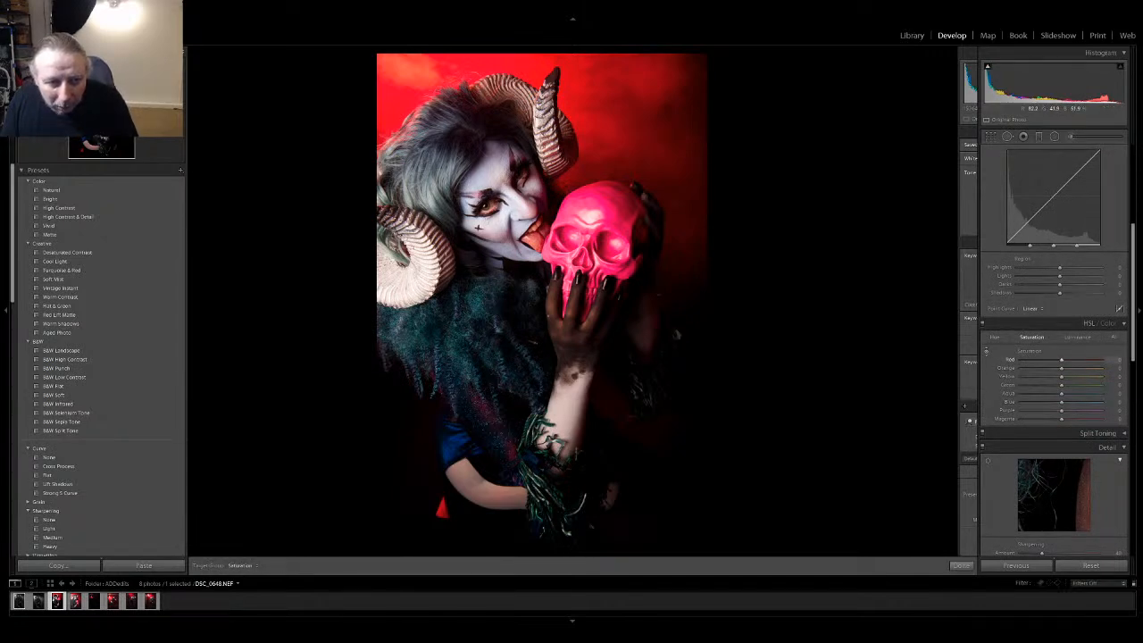
left_click_drag(593, 216, 593, 227)
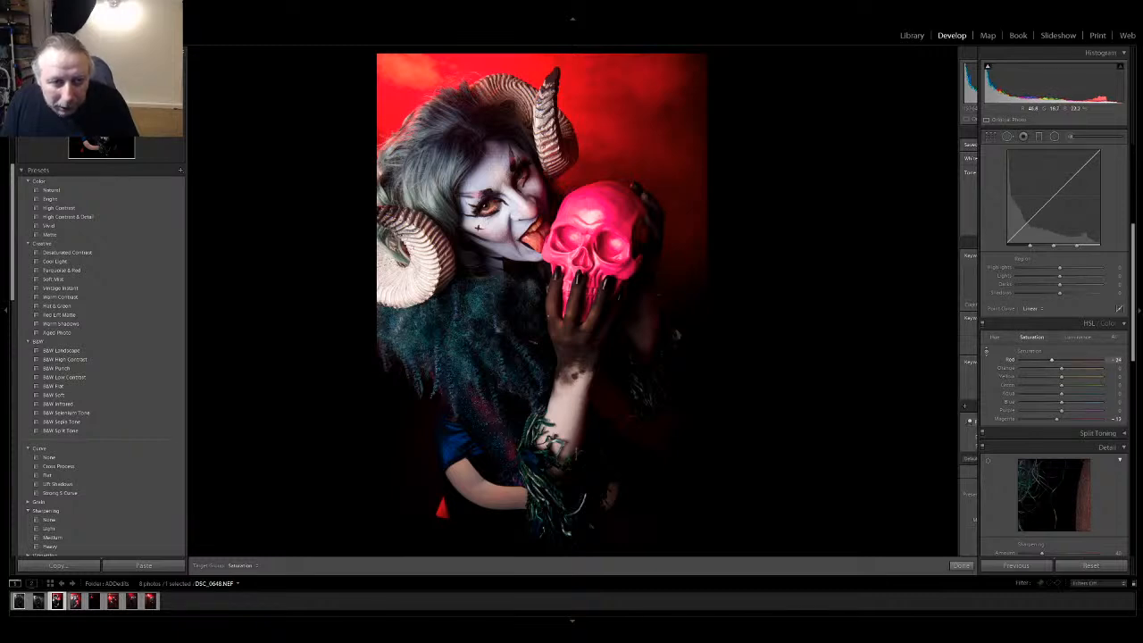
left_click_drag(574, 335, 573, 340)
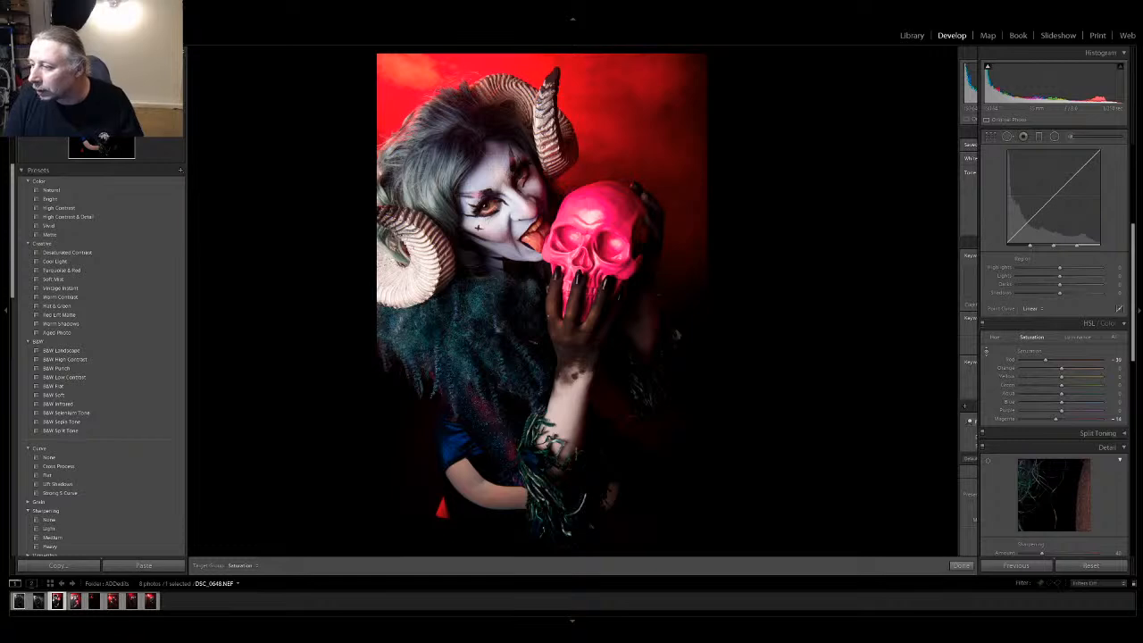
left_click(912, 36)
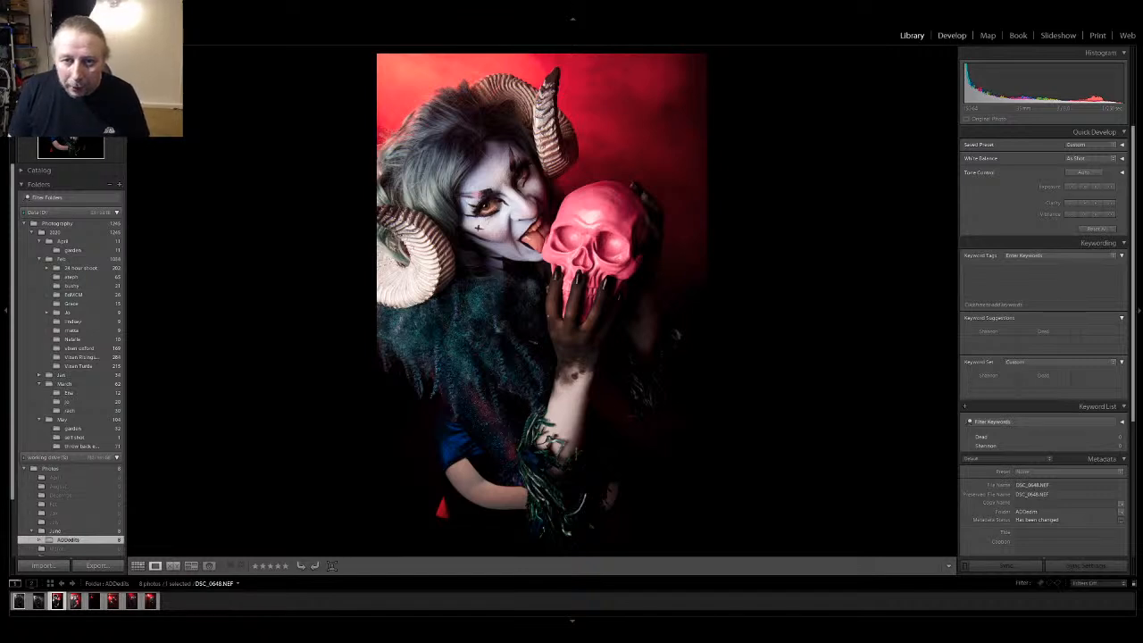
left_click(952, 35)
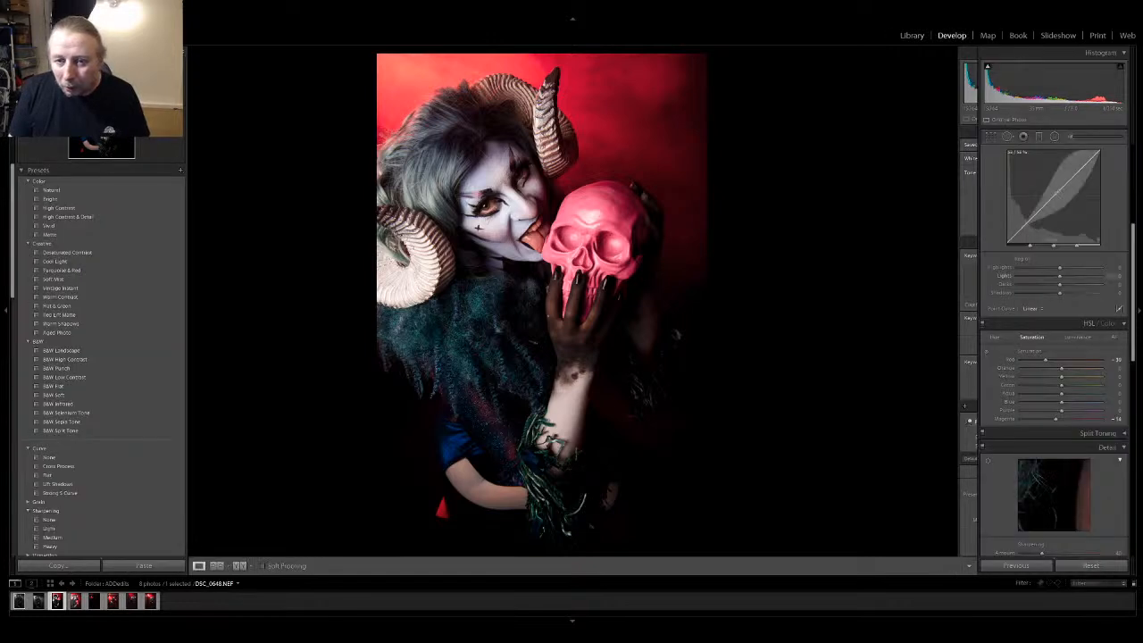
Crop the photo closer around the horned figure and skull, using the 4 x 5 / 8 x 10 aspect ratio
key("r")
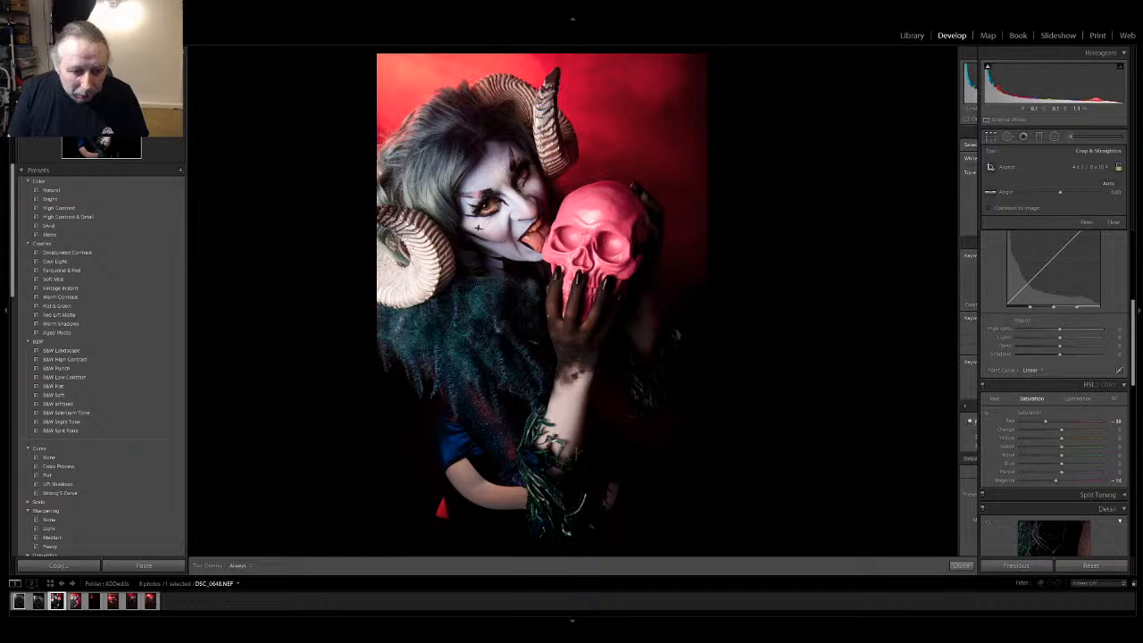
left_click(961, 566)
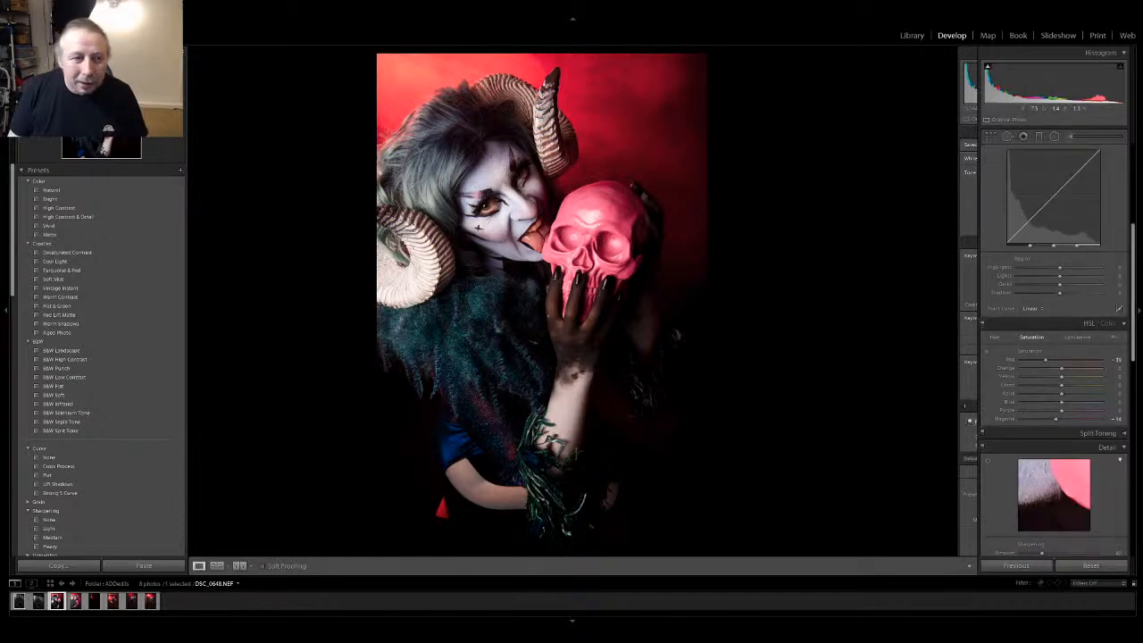
key("r")
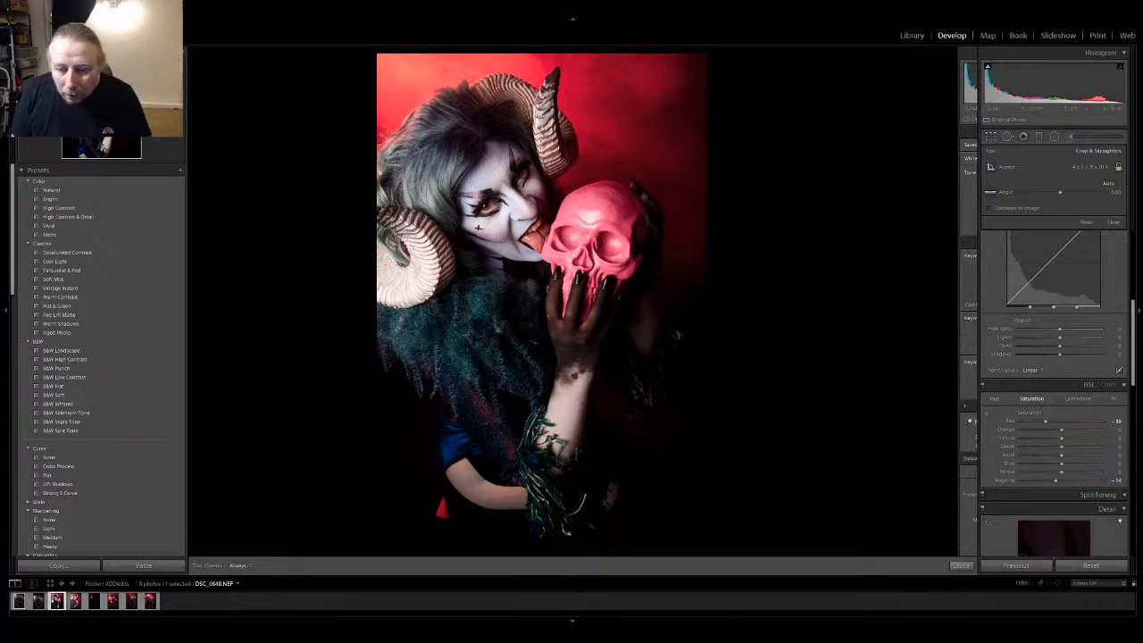
left_click(961, 566)
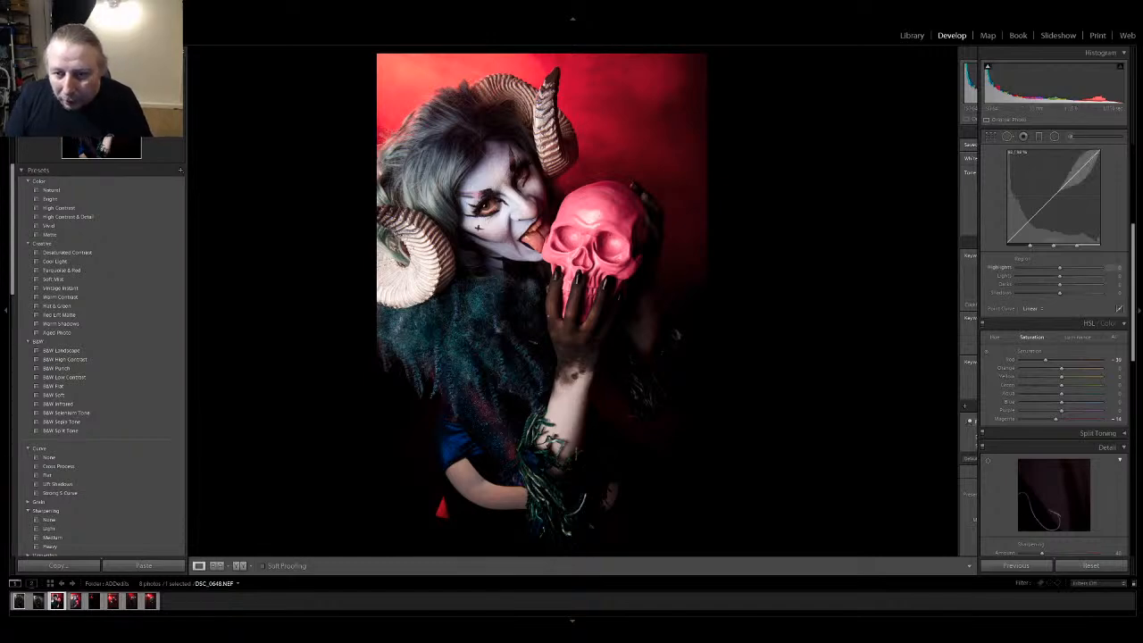
Adjust the tone curve by lowering the highlights to -57 and raising the darks and shadows to +14 each
left_click_drag(1084, 160, 1084, 174)
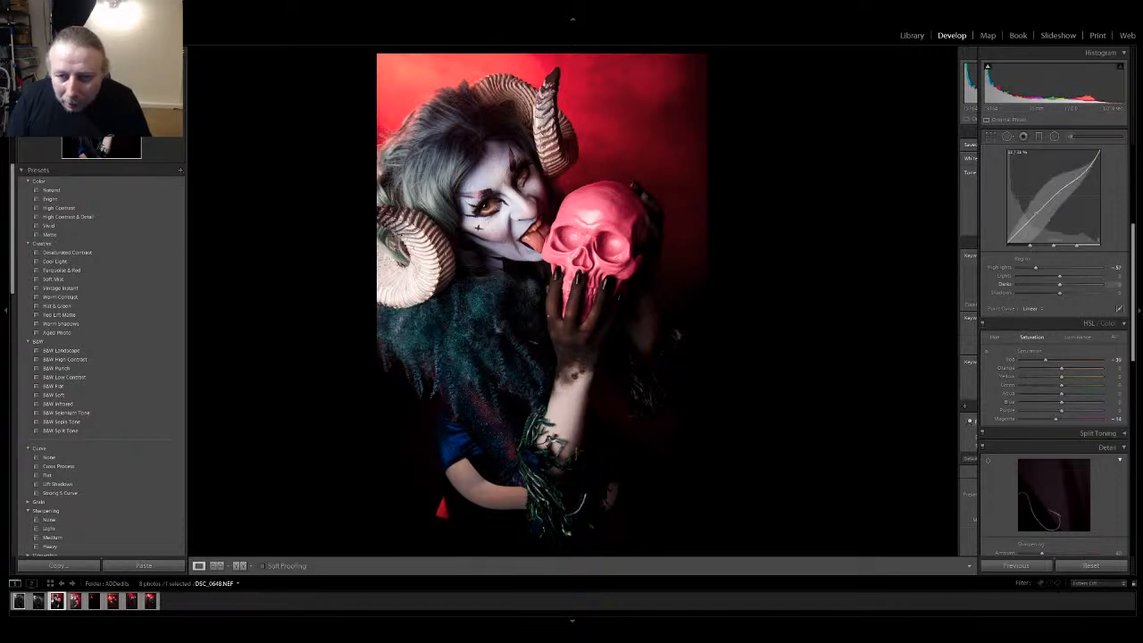
left_click_drag(1036, 214, 1036, 210)
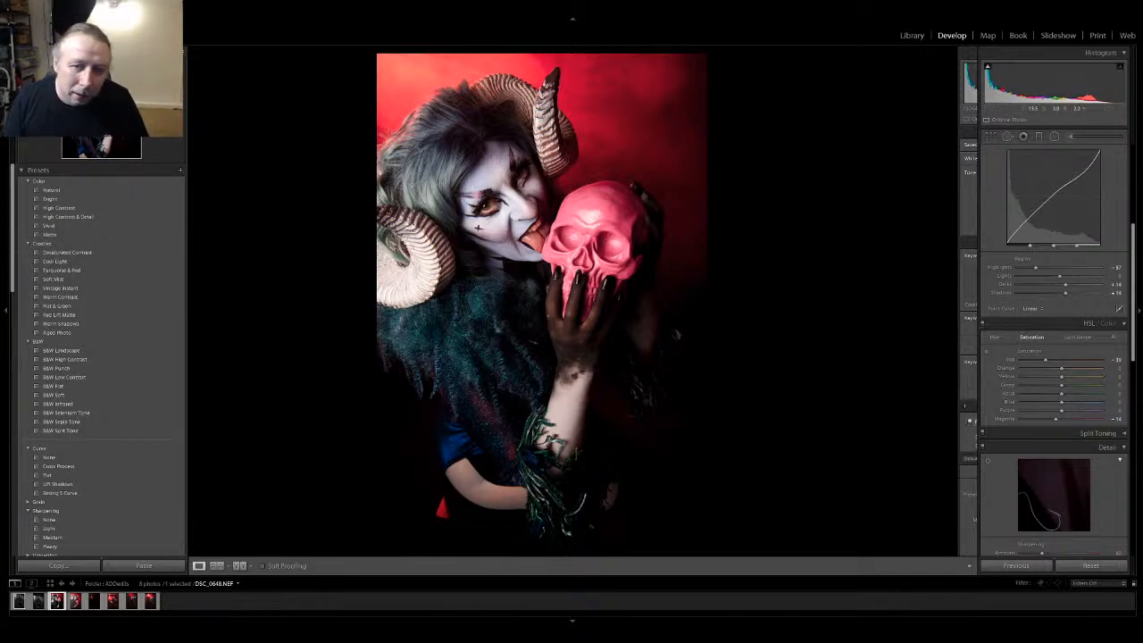
scroll(1053, 348, "up", 2)
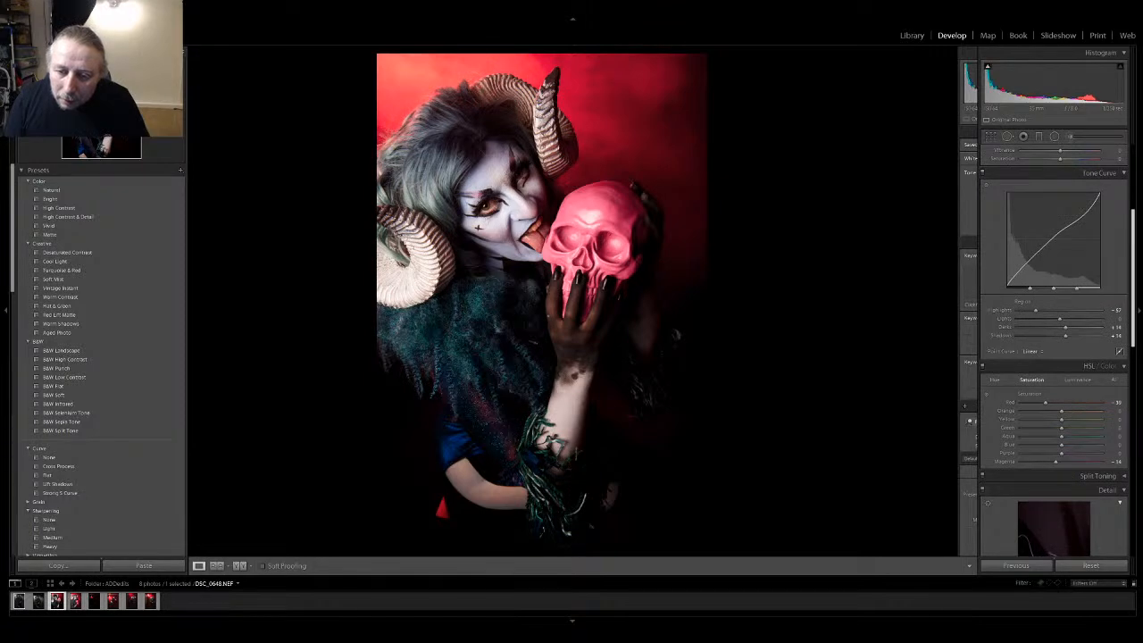
scroll(1054, 353, "up", 5)
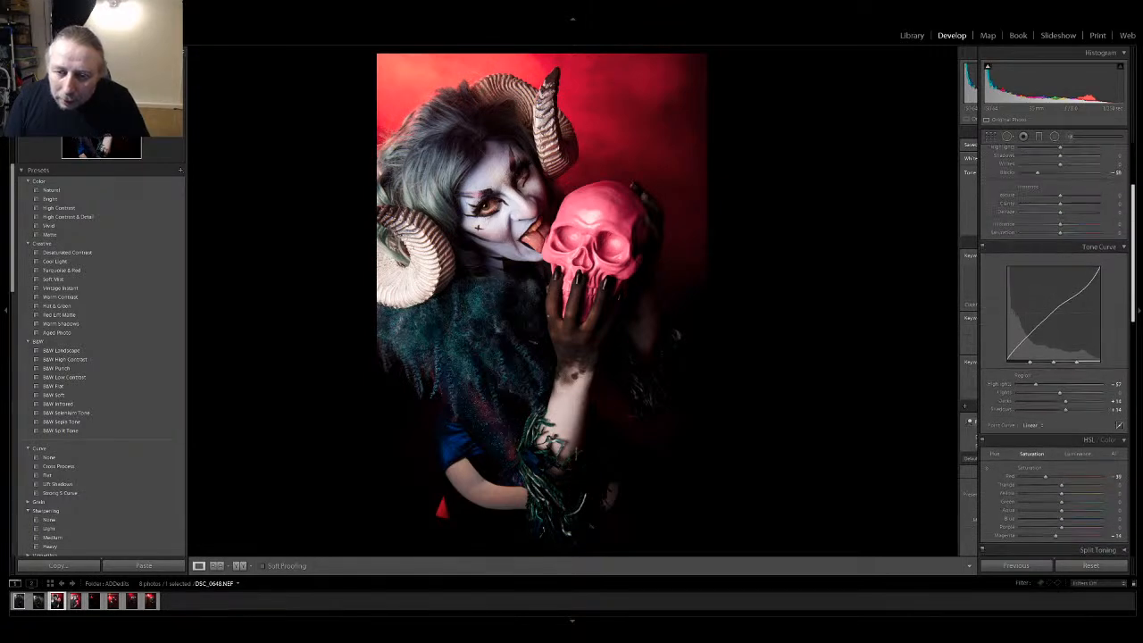
scroll(1062, 384, "down", 1)
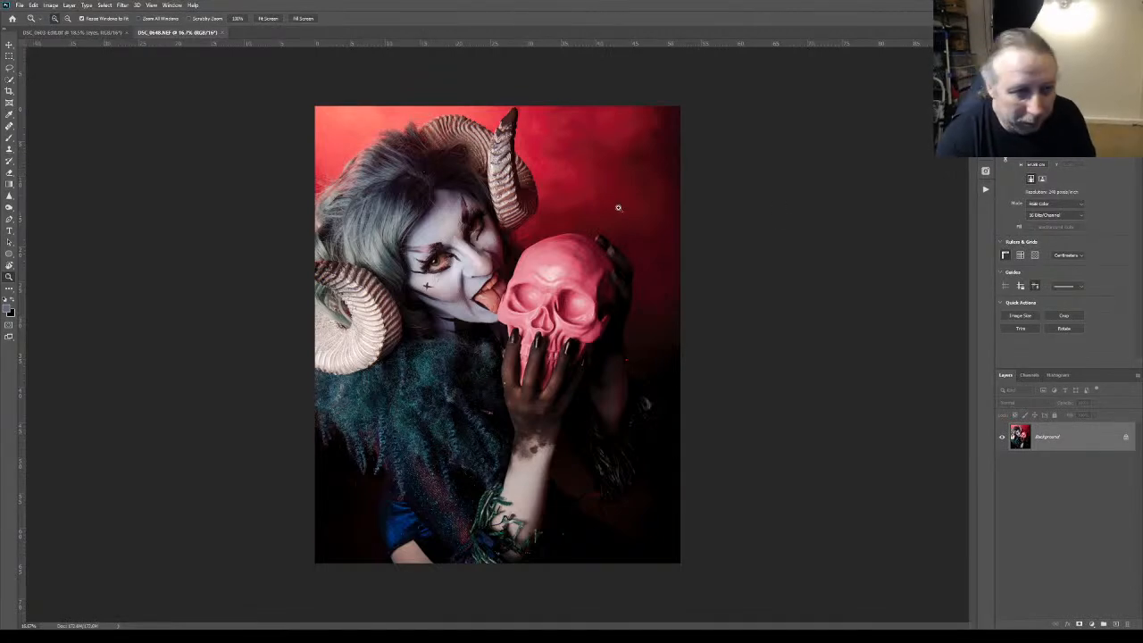
In Photoshop, view the face at 100% and add an empty layer above the Background
left_click(445, 220)
left_click_drag(445, 221, 464, 230)
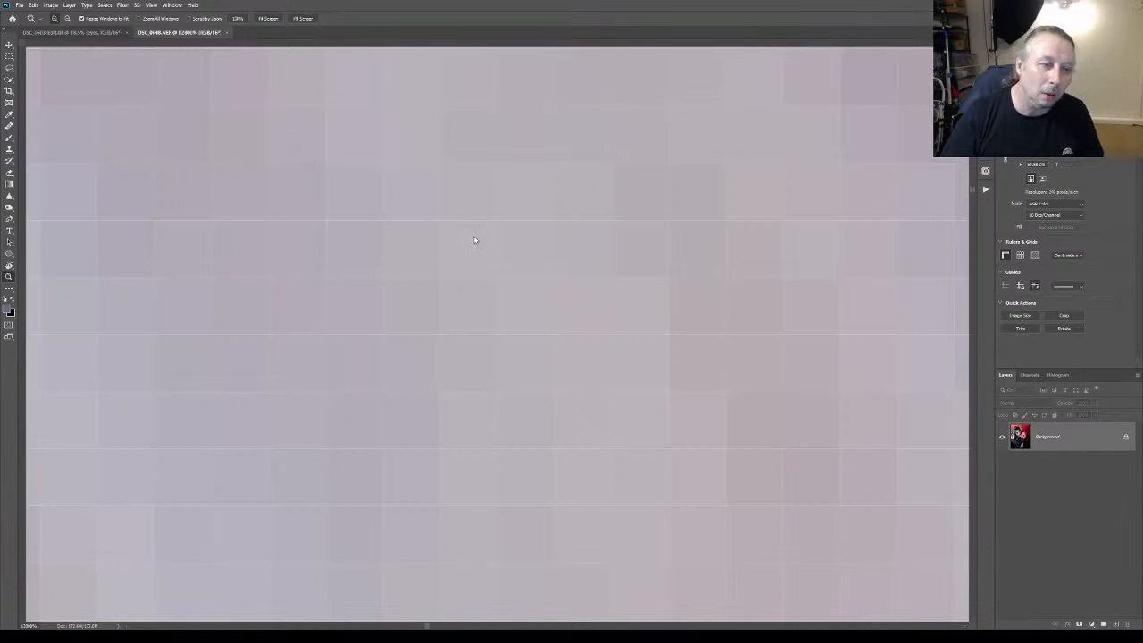
key("ctrl+1")
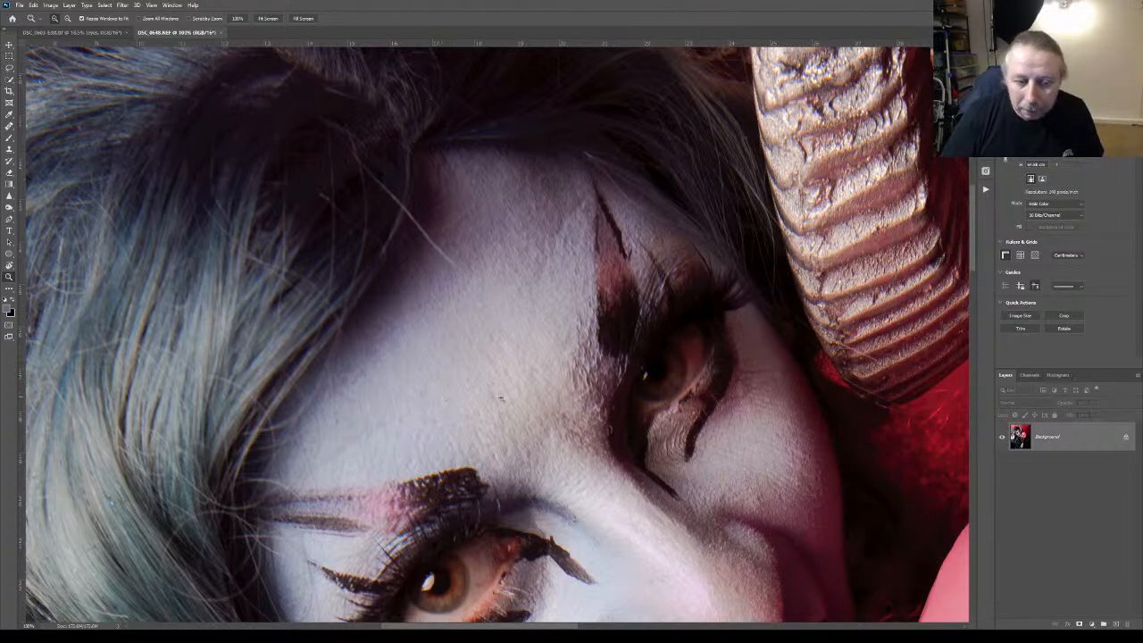
scroll(972, 253, "down", 2)
left_click_drag(973, 259, 939, 250)
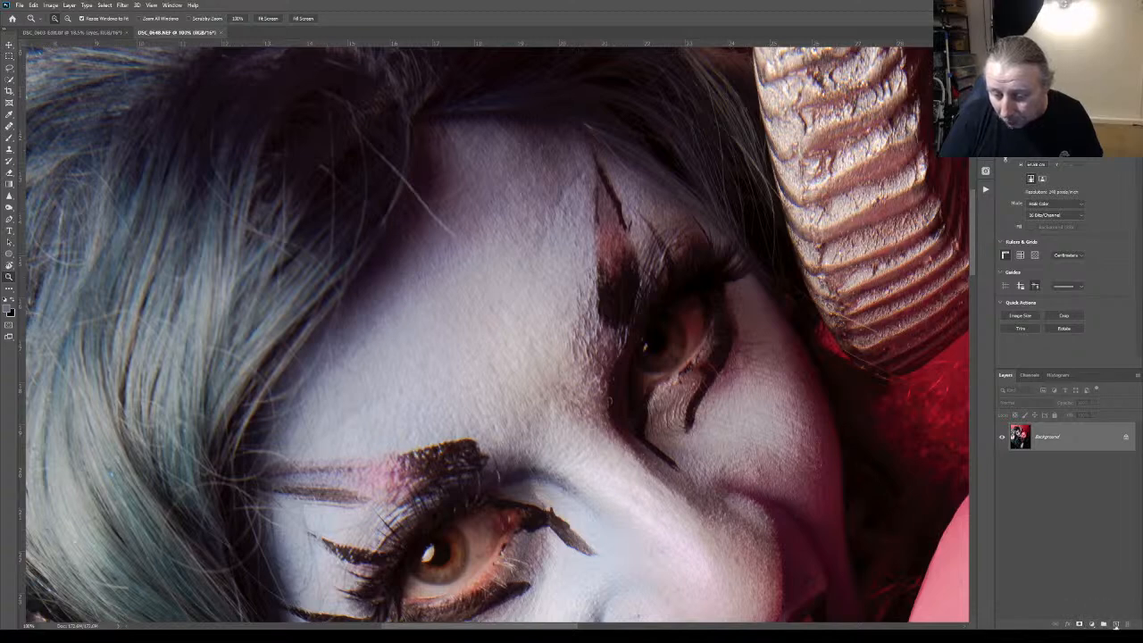
left_click(1116, 624)
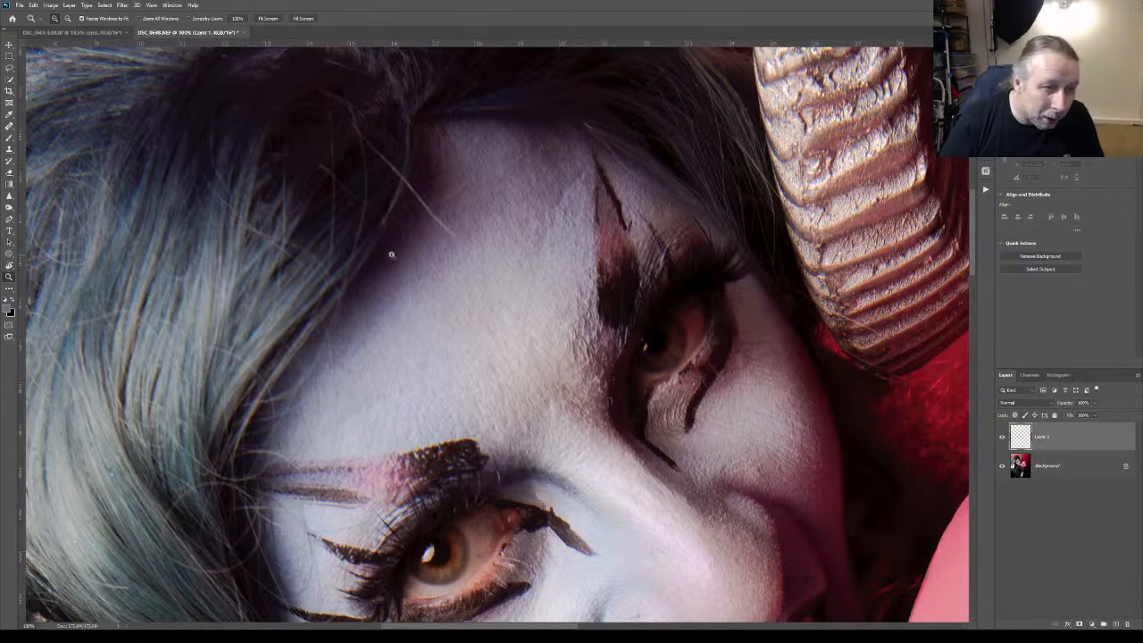
Remove small skin blemishes around the brow, forehead and far cheek with the Healing Brush on the new layer
left_click(9, 127)
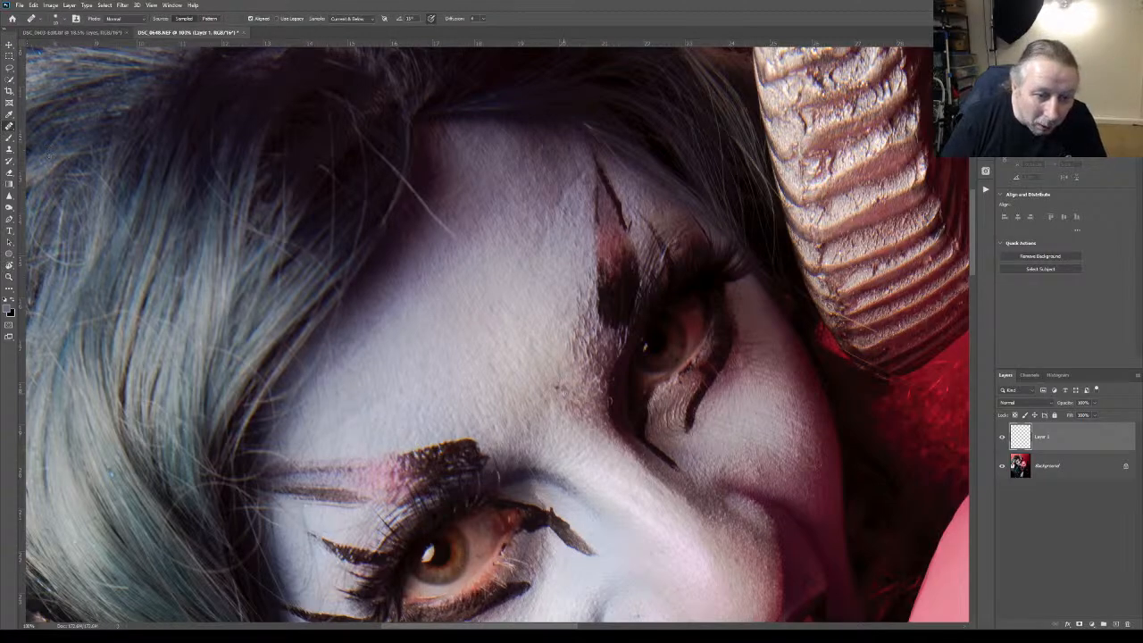
mouse_move(613, 402)
left_mouse_down()
mouse_move(617, 413)
mouse_move(610, 400)
left_mouse_up()
left_click(612, 399)
left_click(615, 381)
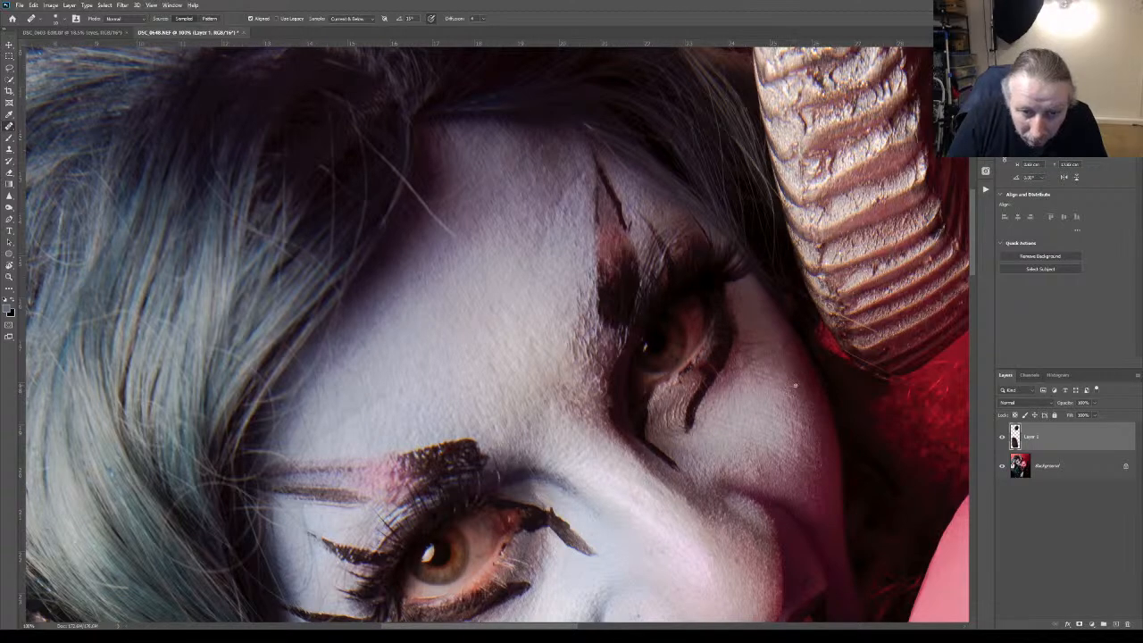
left_click(477, 438)
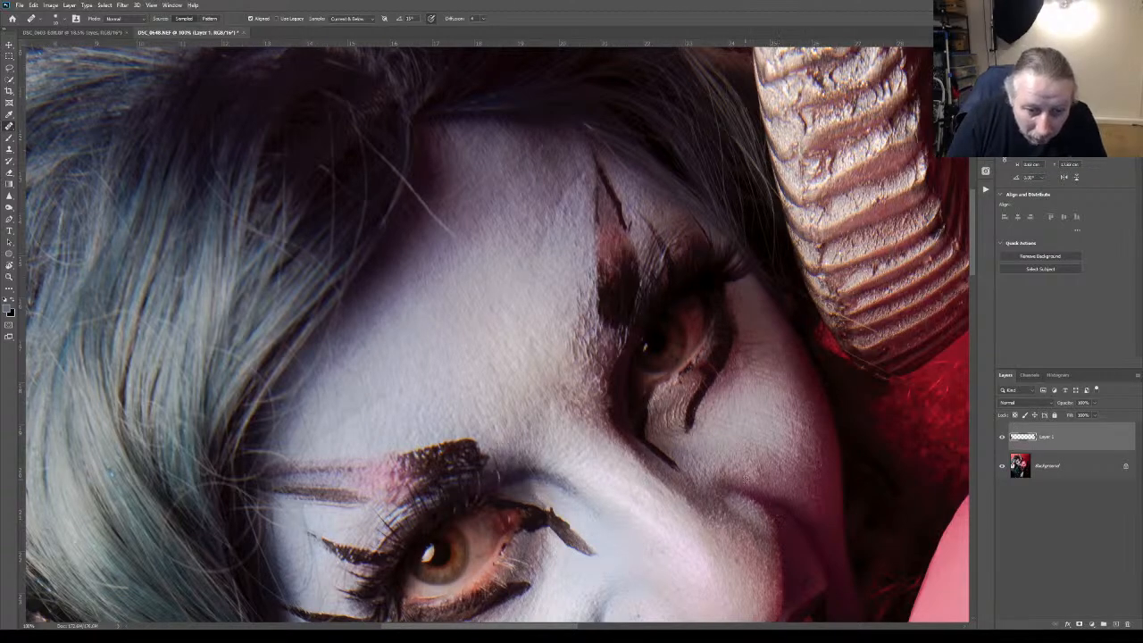
left_click(747, 482)
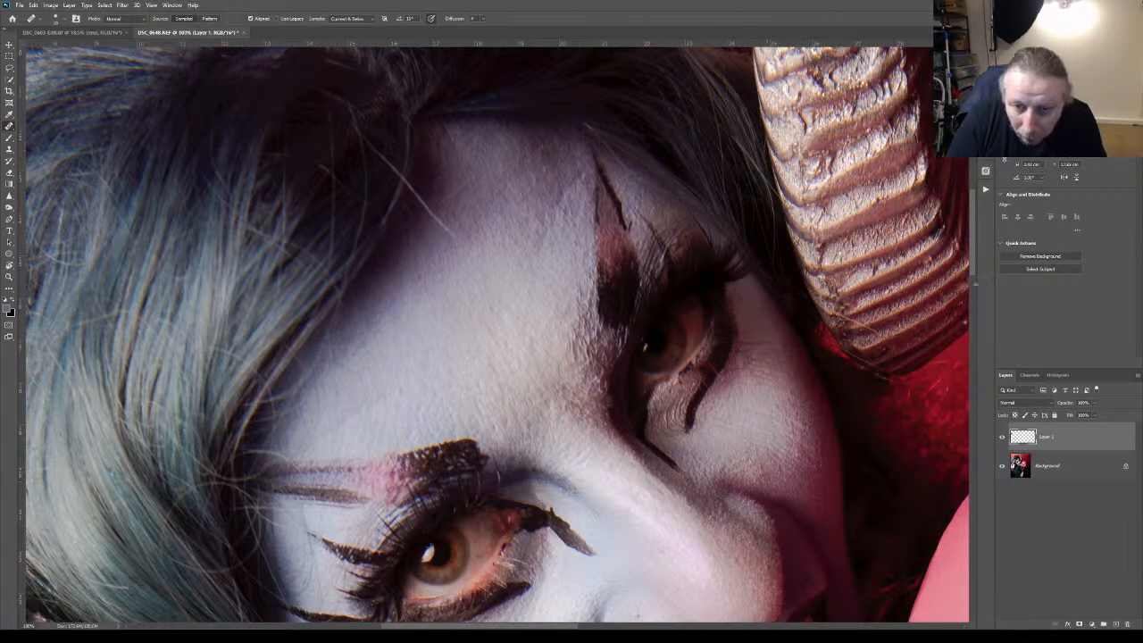
Heal the small spots on the nose, beside the nostril and on the near cheek
scroll(728, 316, "down", 5)
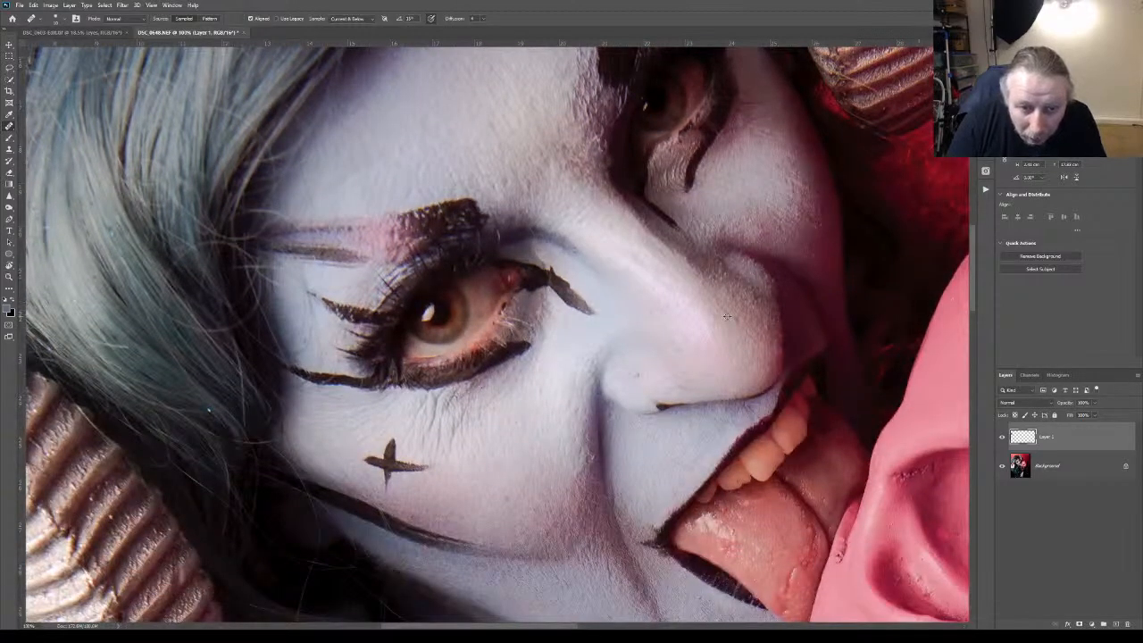
left_click(730, 313)
left_click(737, 320)
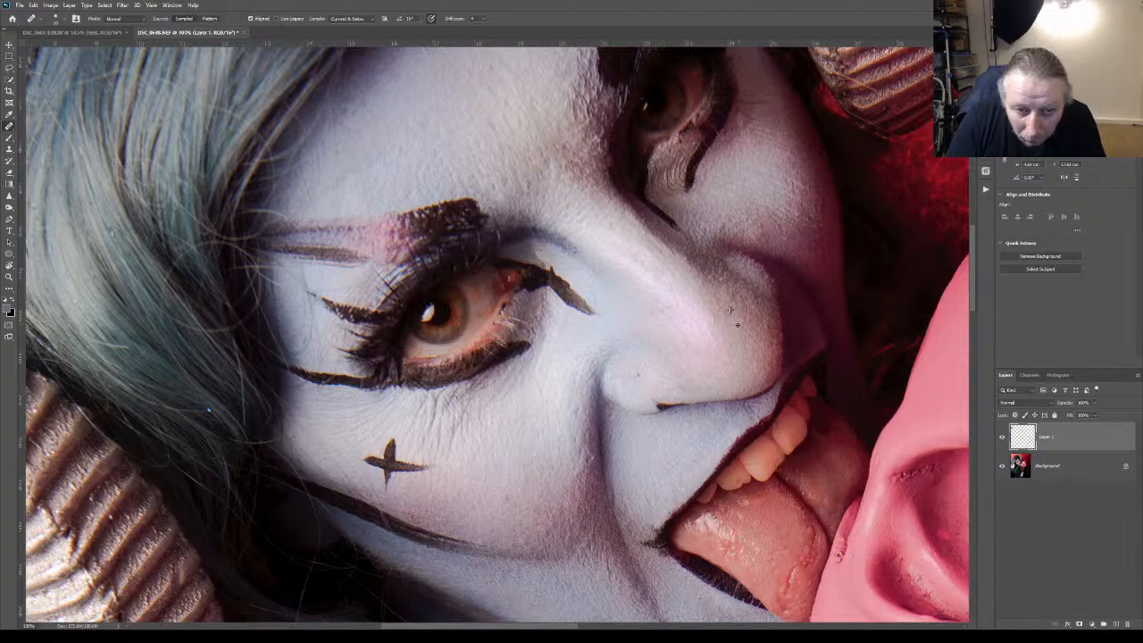
left_click(646, 394)
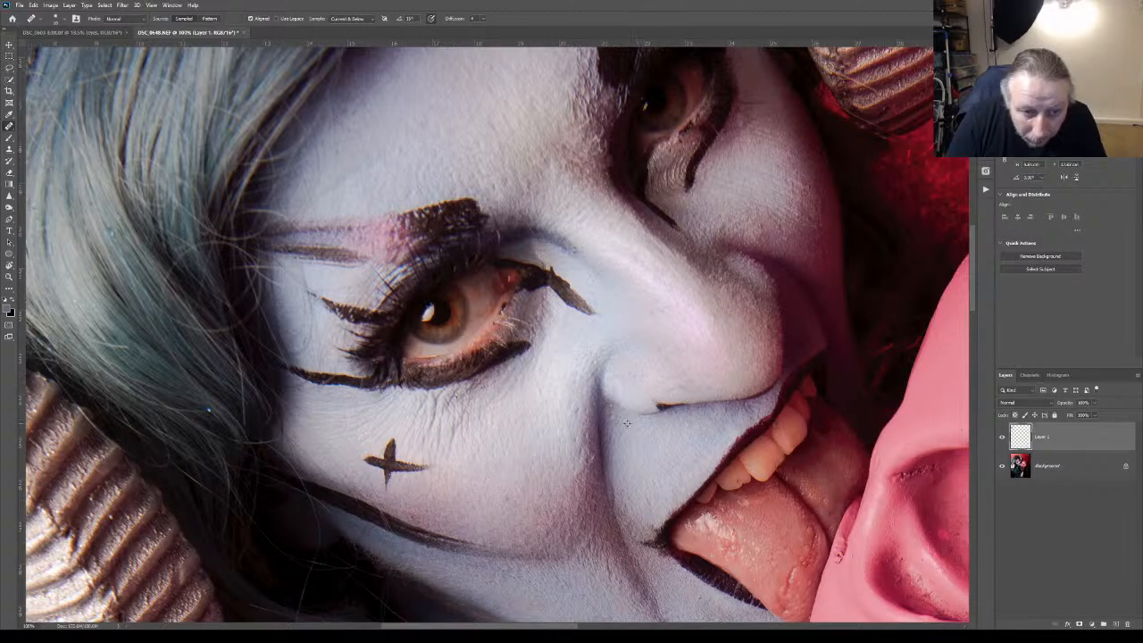
left_click(614, 427)
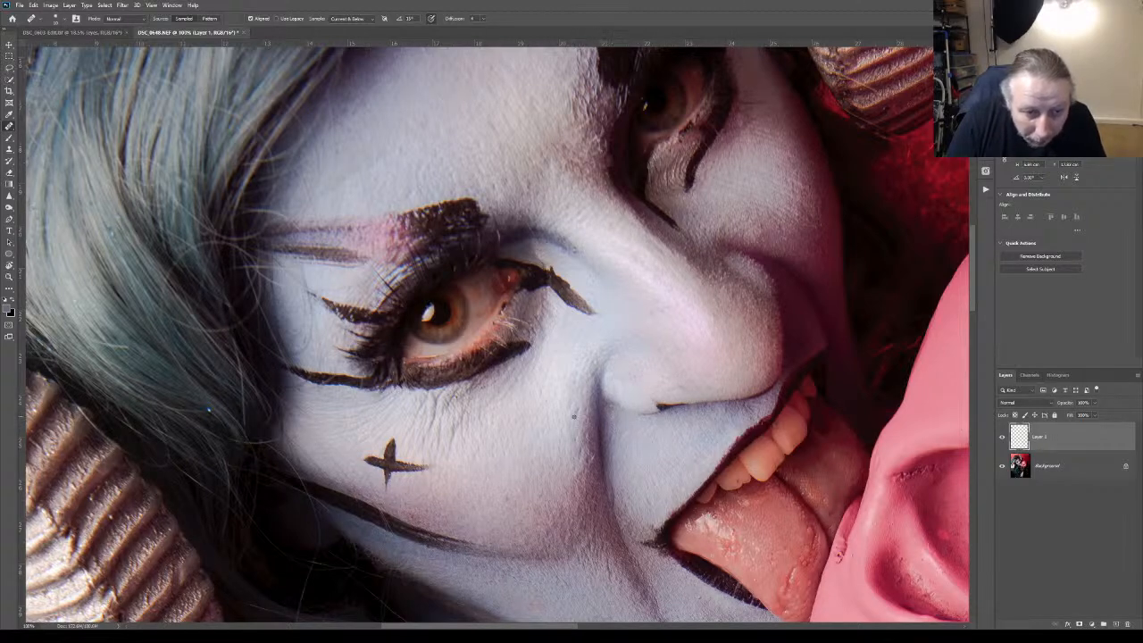
left_click(563, 433)
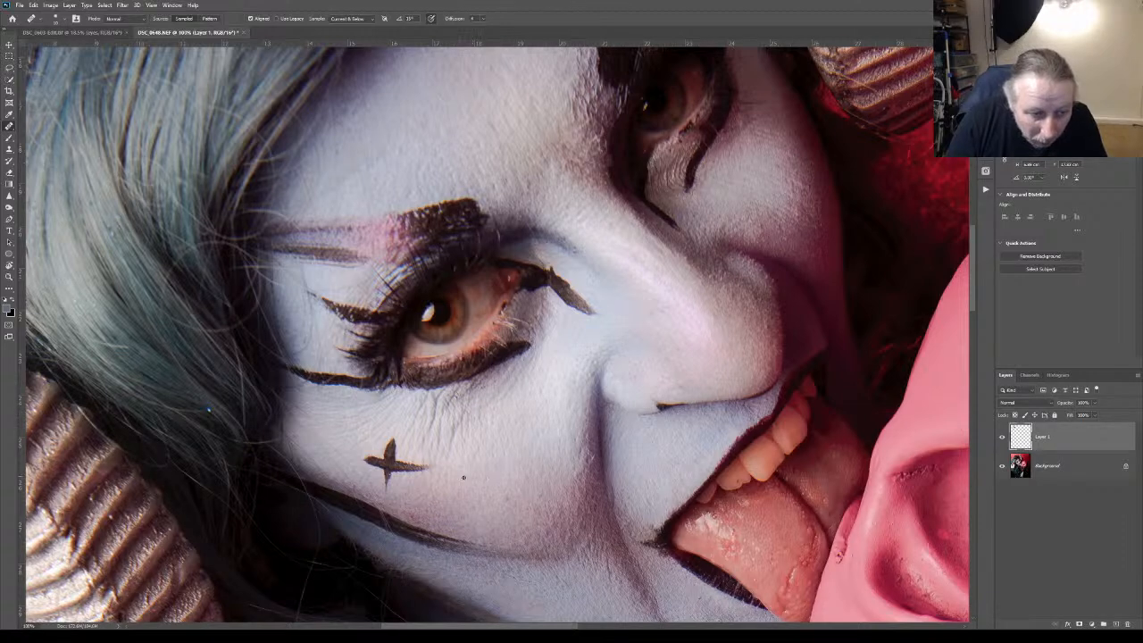
left_click(507, 498)
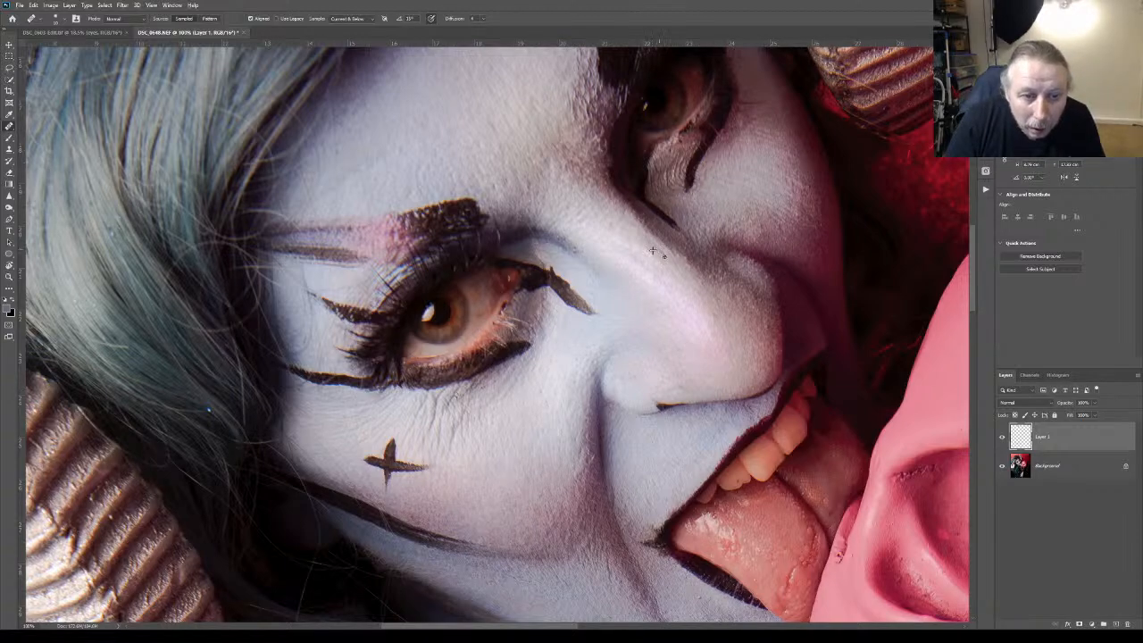
Heal the small spots around the corner of the mouth, the chin and the jawline on the retouching layer
scroll(975, 275, "down", 5)
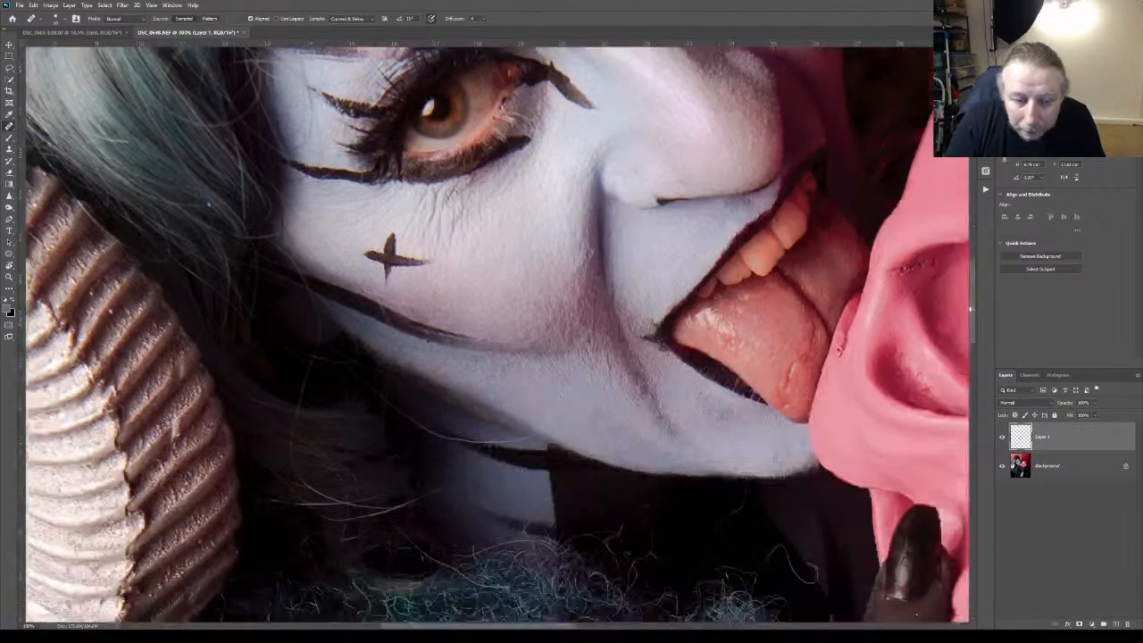
left_click(688, 275)
left_click(695, 304)
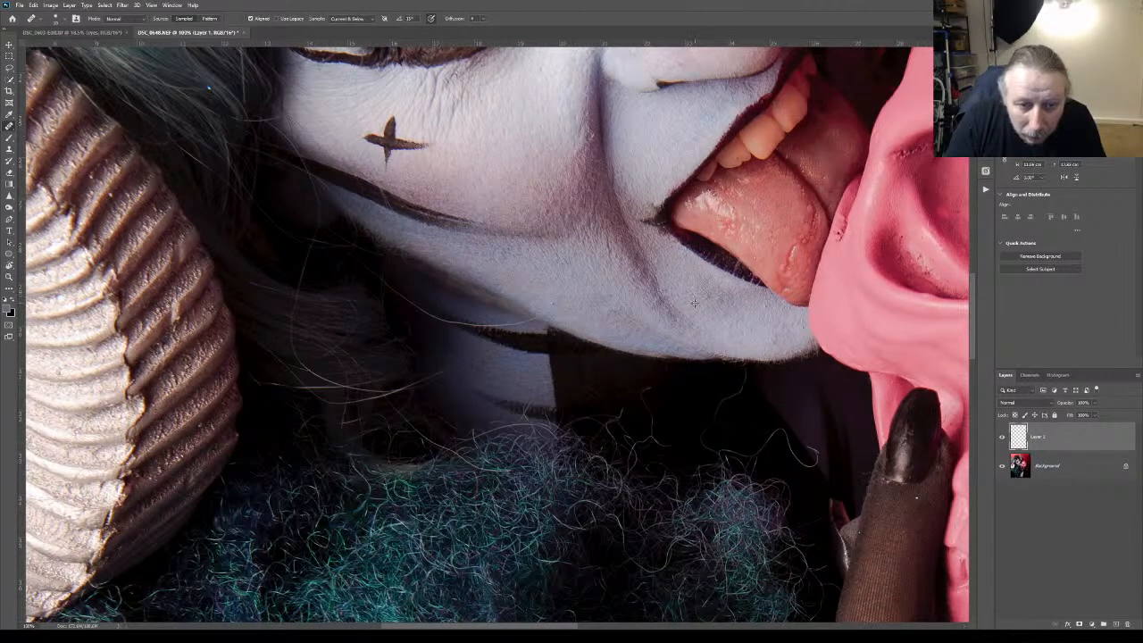
left_click(773, 336)
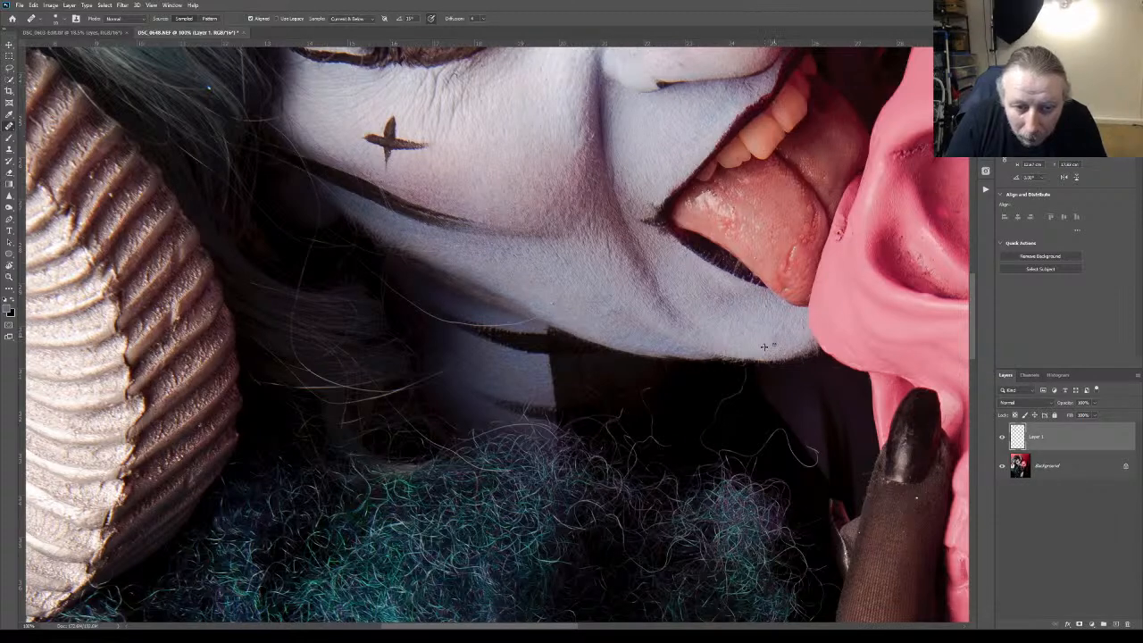
left_click(783, 339)
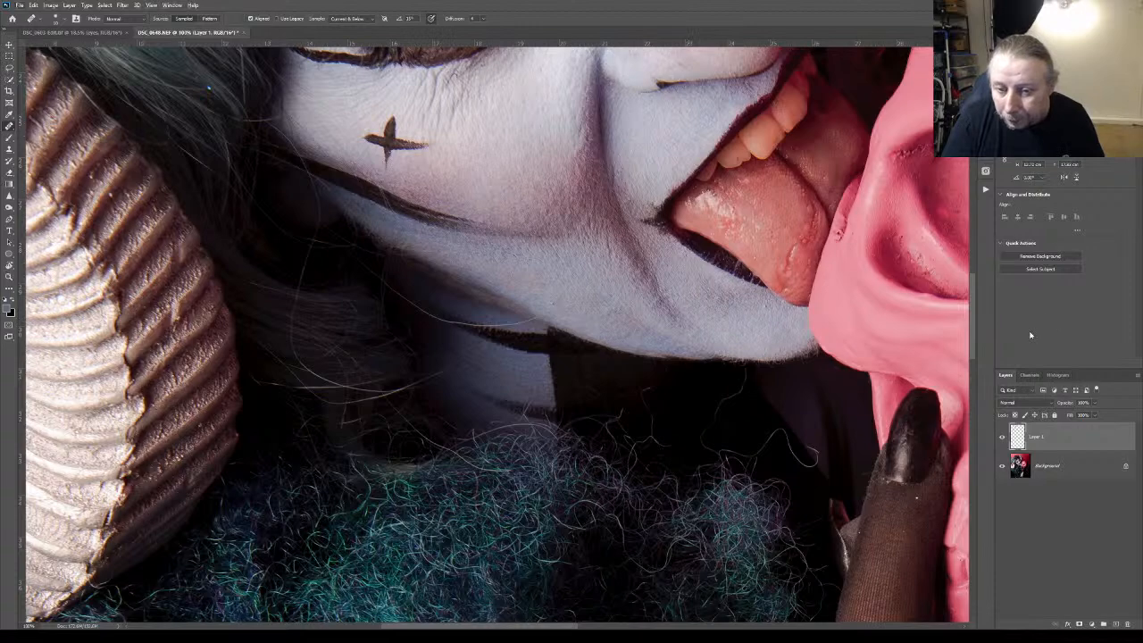
Add Dodge and Burn groups with black masks, and prepare a smaller white brush at 25% opacity with reduced flow for the Dodge mask
left_click_drag(973, 326, 951, 243)
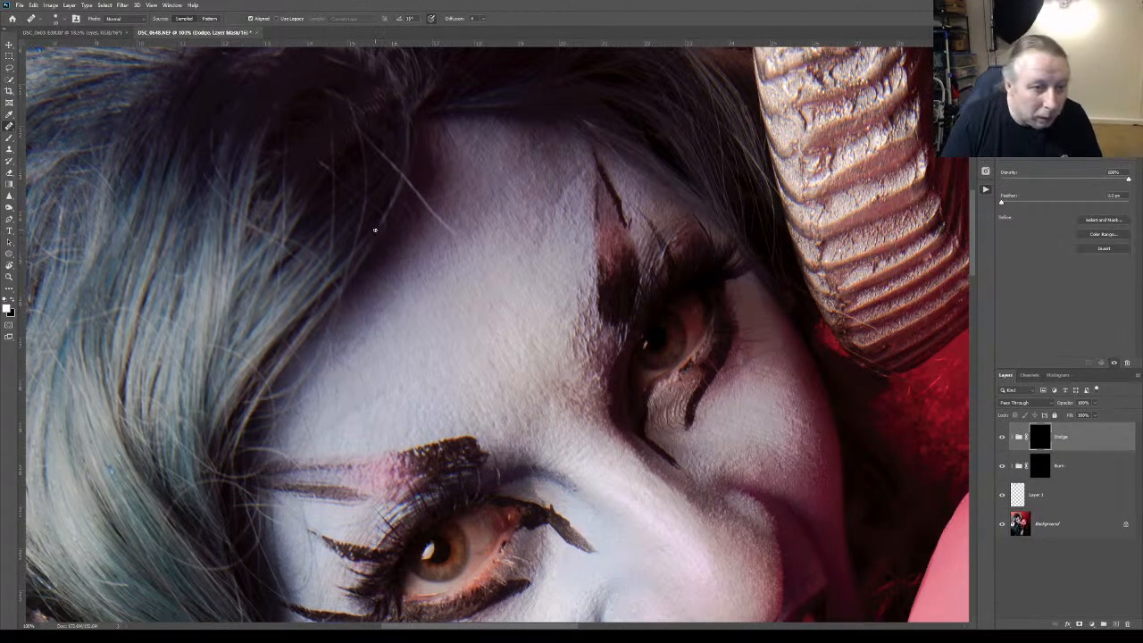
left_click(9, 136)
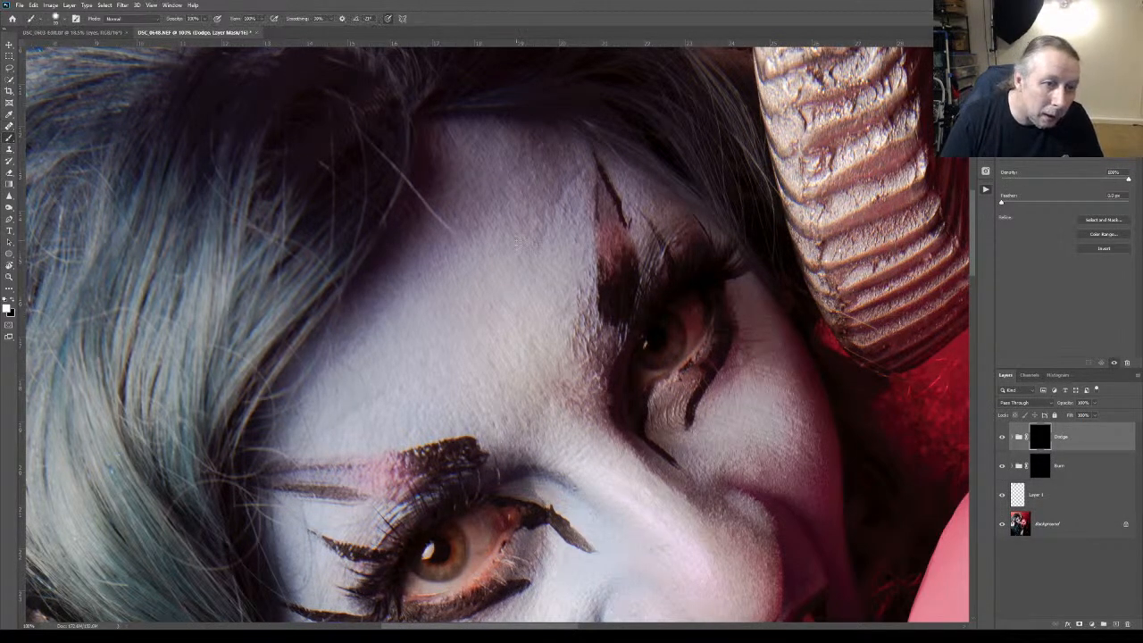
key("bracketleft")
key("bracketleft")
key("bracketleft")
key("bracketleft")
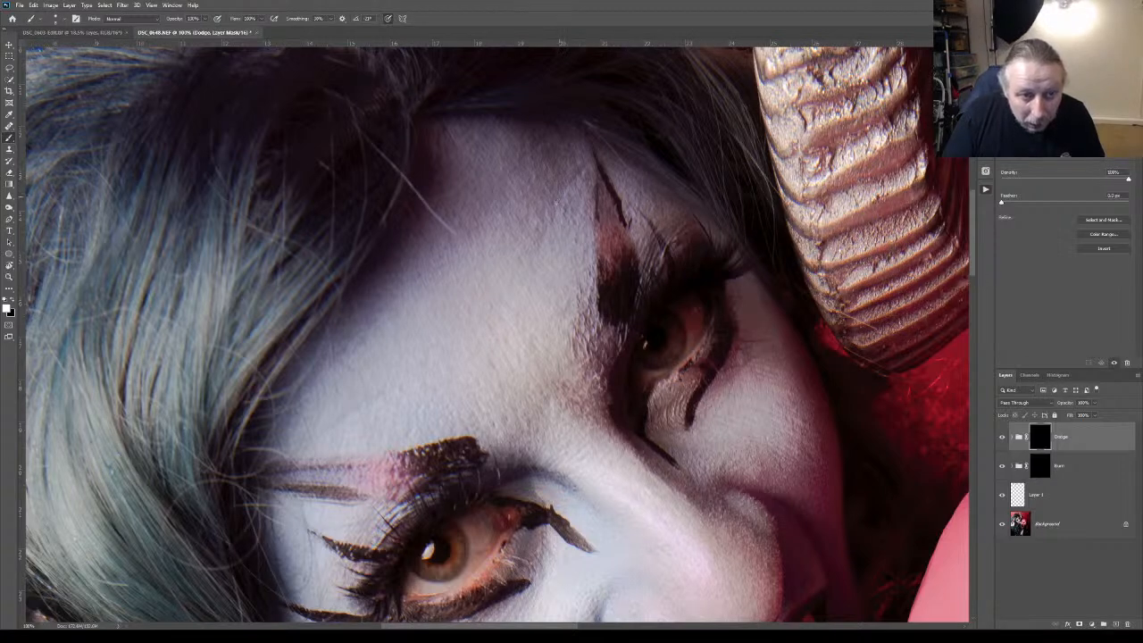
key("2")
key("5")
mouse_move(235, 20)
left_mouse_down()
mouse_move(212, 20)
mouse_move(224, 21)
left_mouse_up()
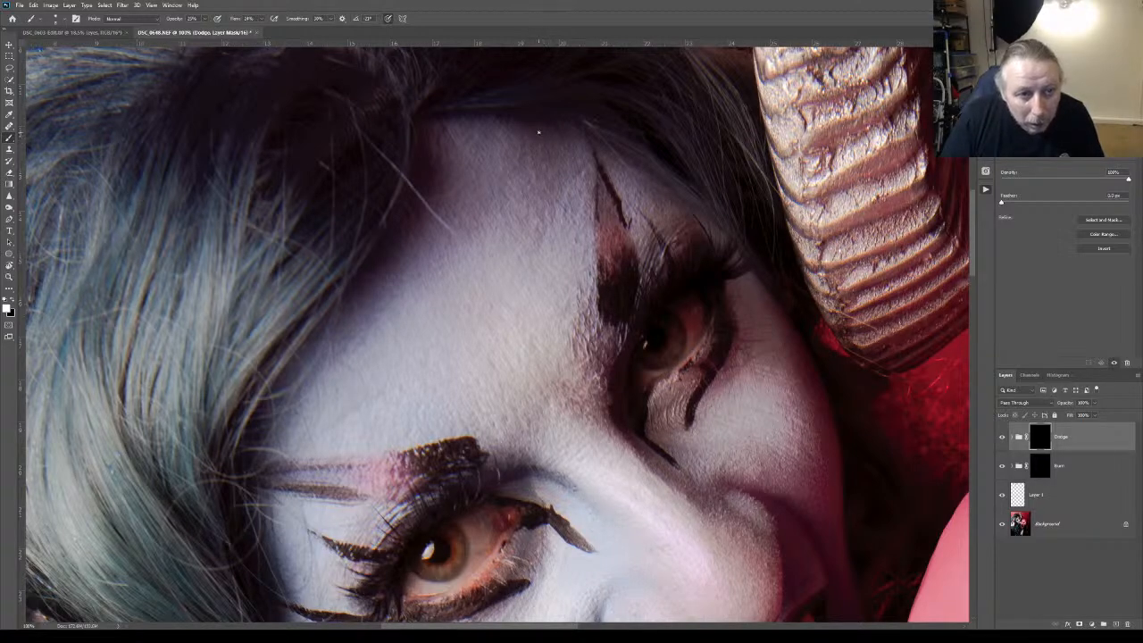
Toggle the Dodge group's visibility to compare the forehead skin with and without the dodging
left_click(1002, 436)
left_click(1002, 437)
left_click(1003, 440)
left_click(1003, 439)
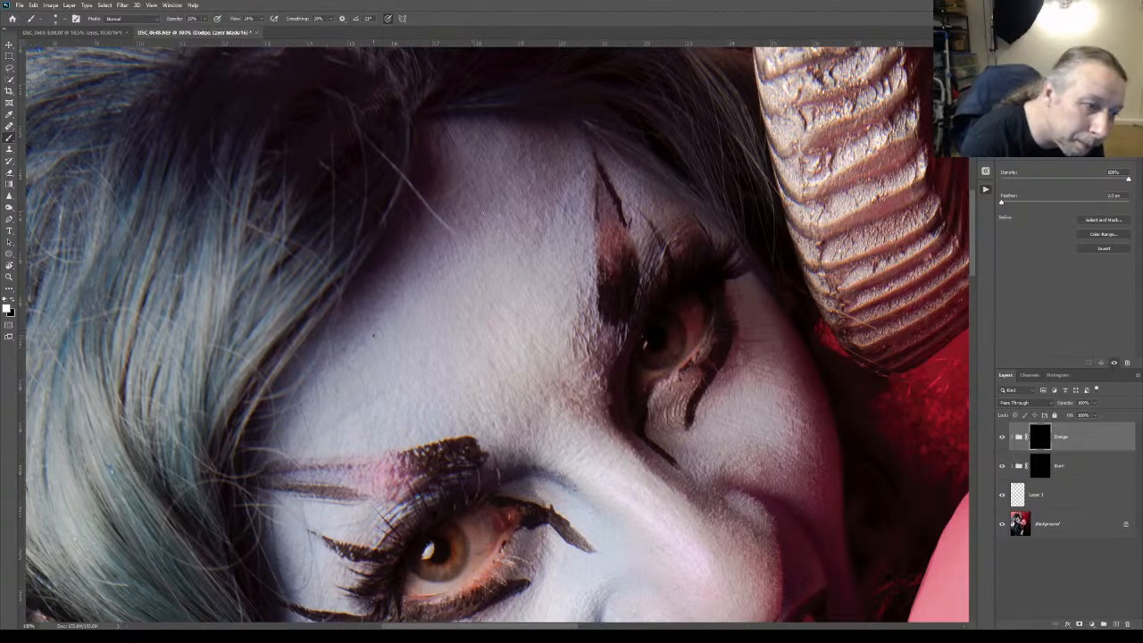
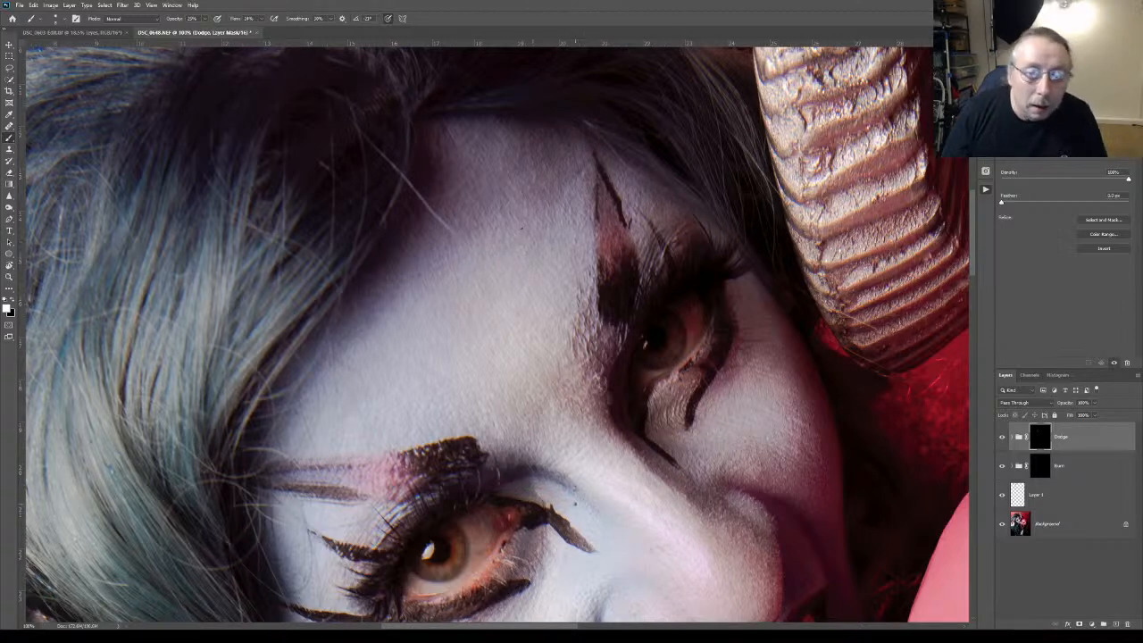
Switch the Dodge group off and on repeatedly to check the dodging on the forehead and between the brows
left_click(1001, 437)
left_click(1000, 436)
left_click(1001, 437)
left_click(1001, 437)
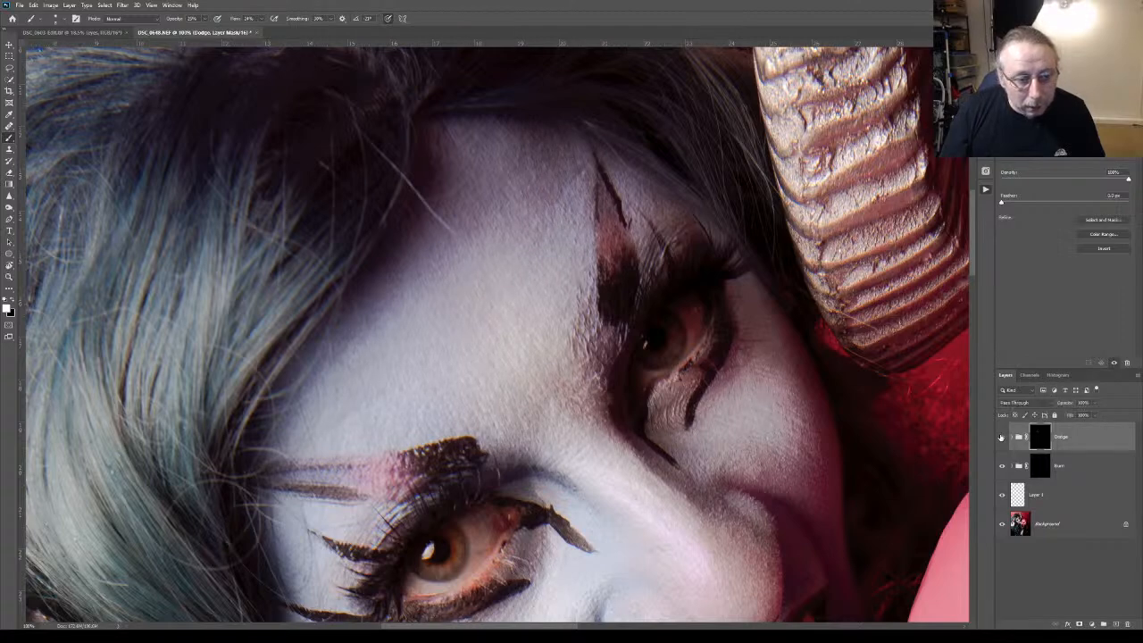
left_click(1001, 436)
left_click(1000, 437)
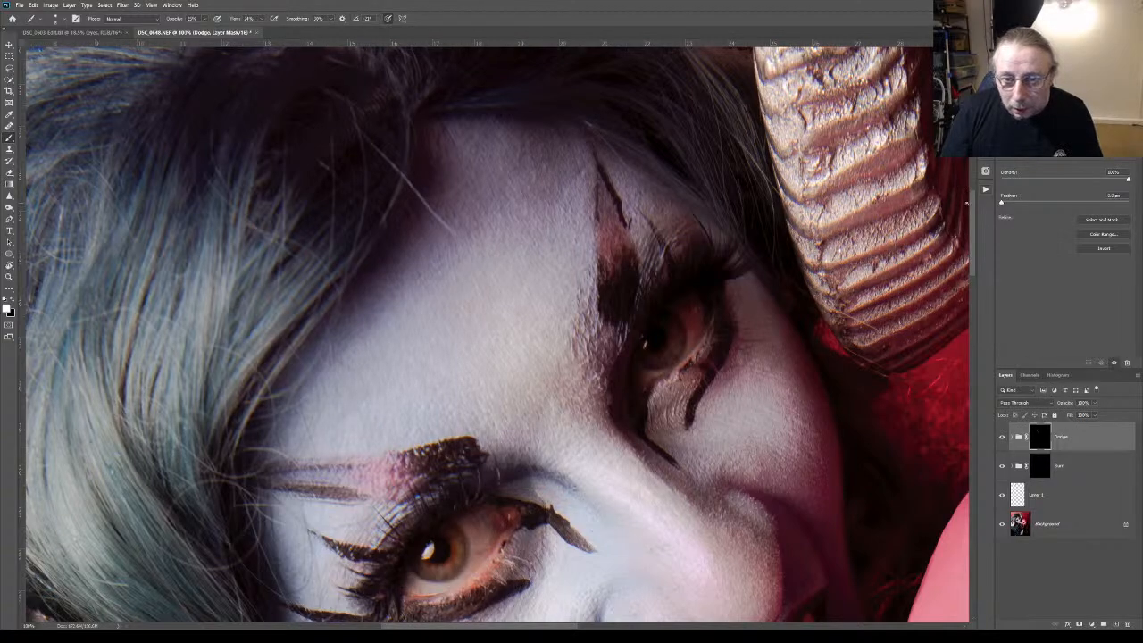
Compare the cheek, mouth and chin skin with the Dodge group hidden and shown
scroll(970, 234, "down", 5)
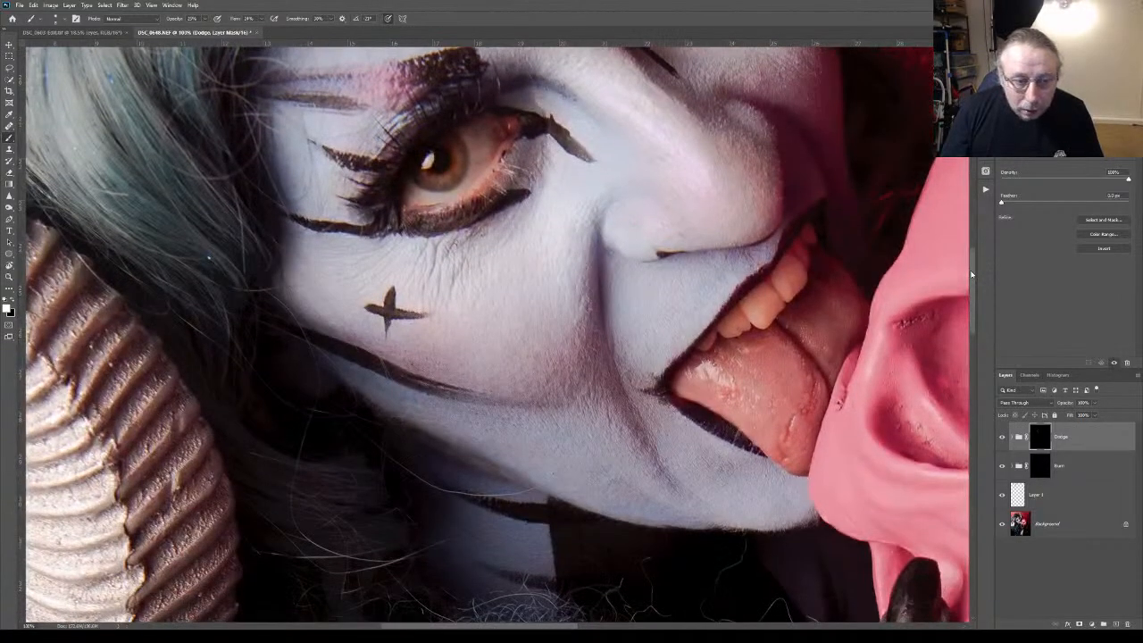
left_click(1000, 439)
left_click(1002, 438)
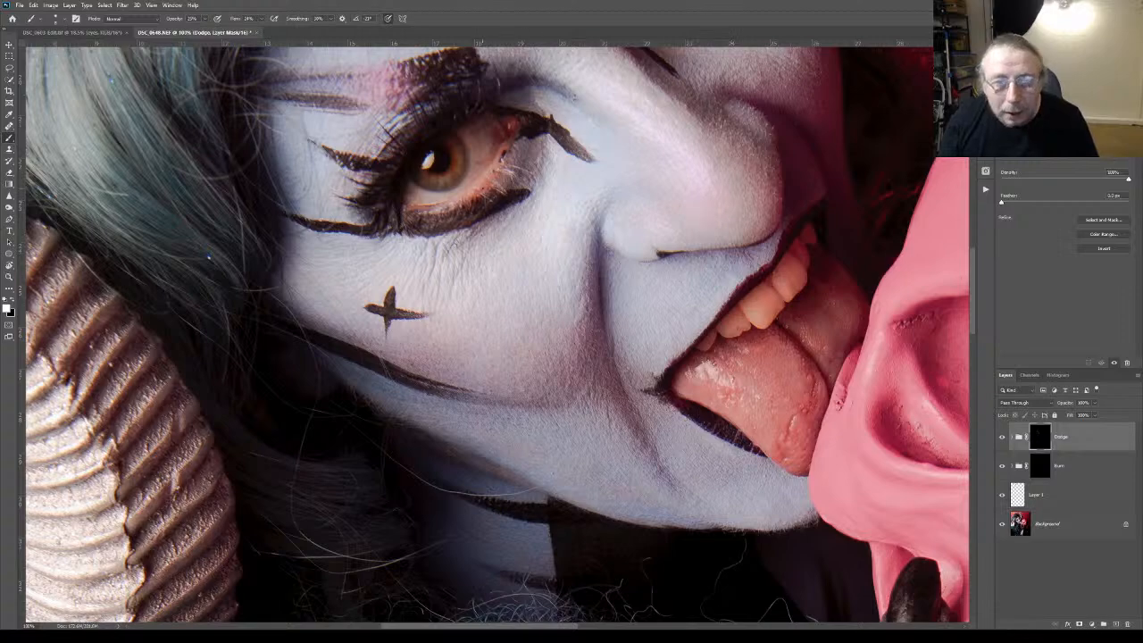
left_click_drag(972, 284, 971, 236)
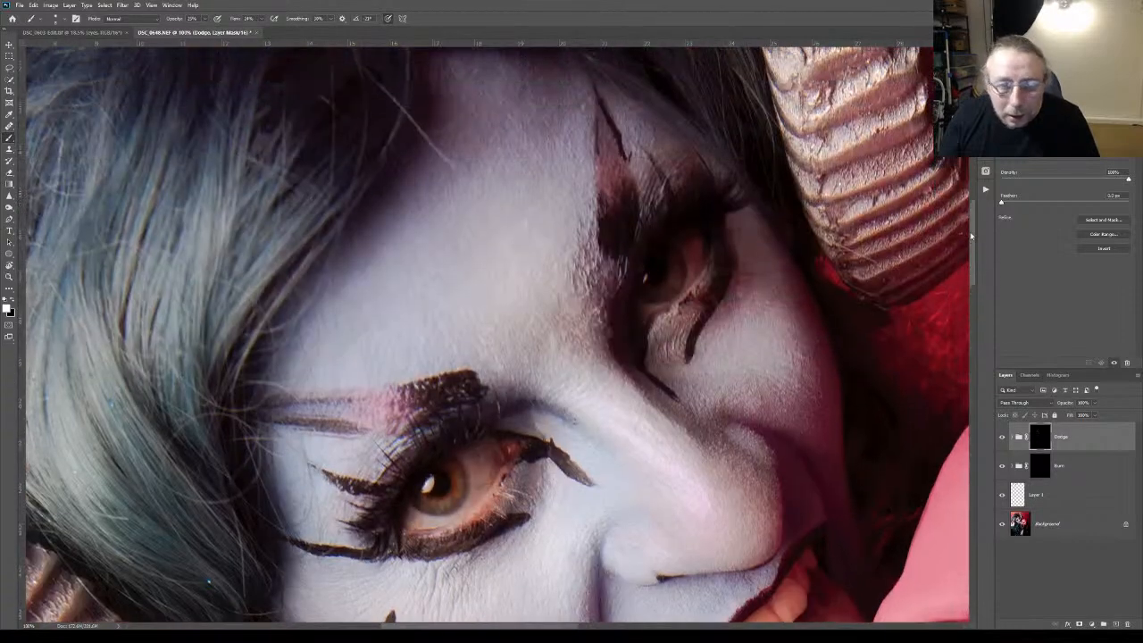